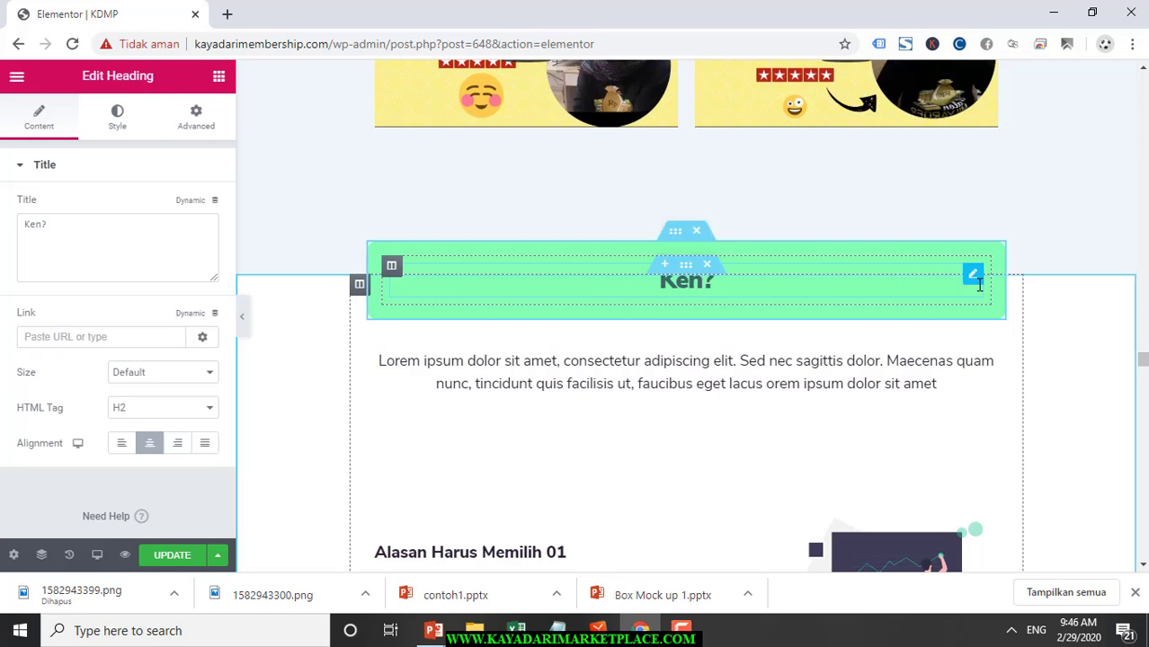
Complete the green box's heading text as "Kenapa Anda Harus Ikut Program Mentoring 12 Bulan KayaDariMarketplace ?"
type("apa")
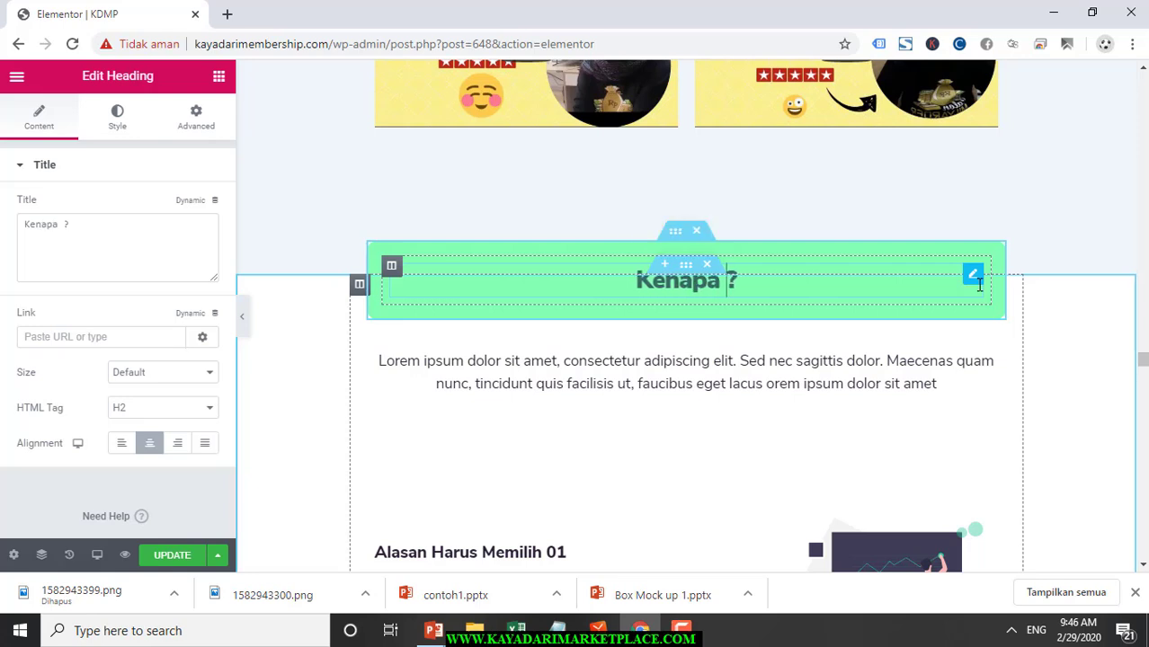
type(" Anda H")
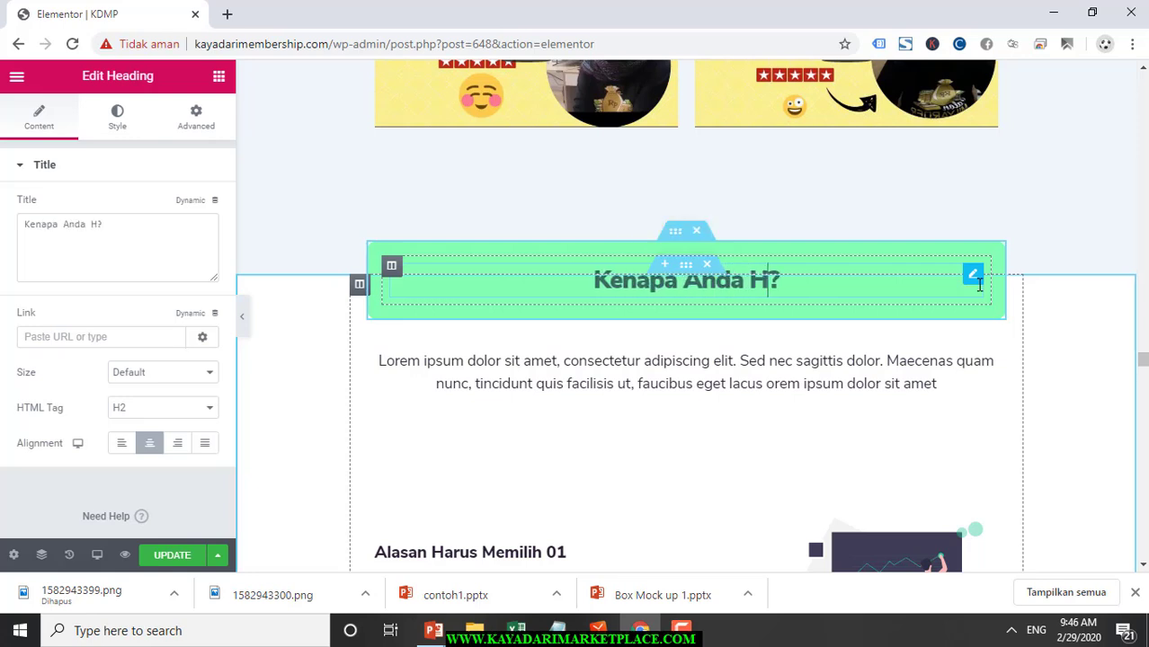
type("arus Ikut Pro")
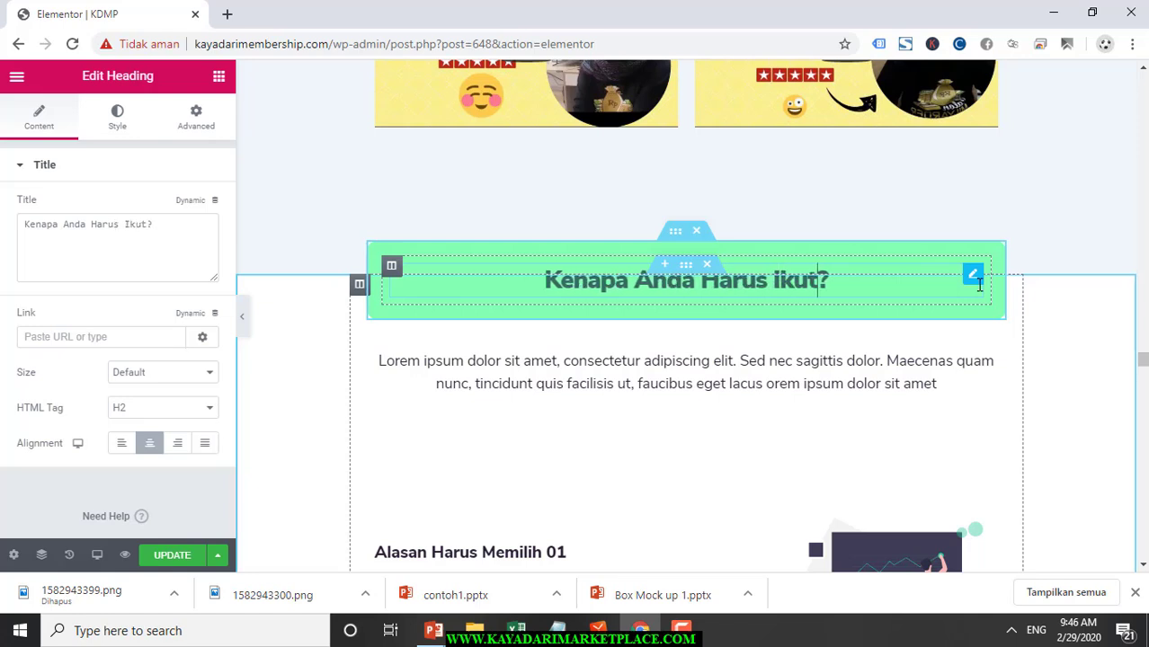
type("gram Mentorin")
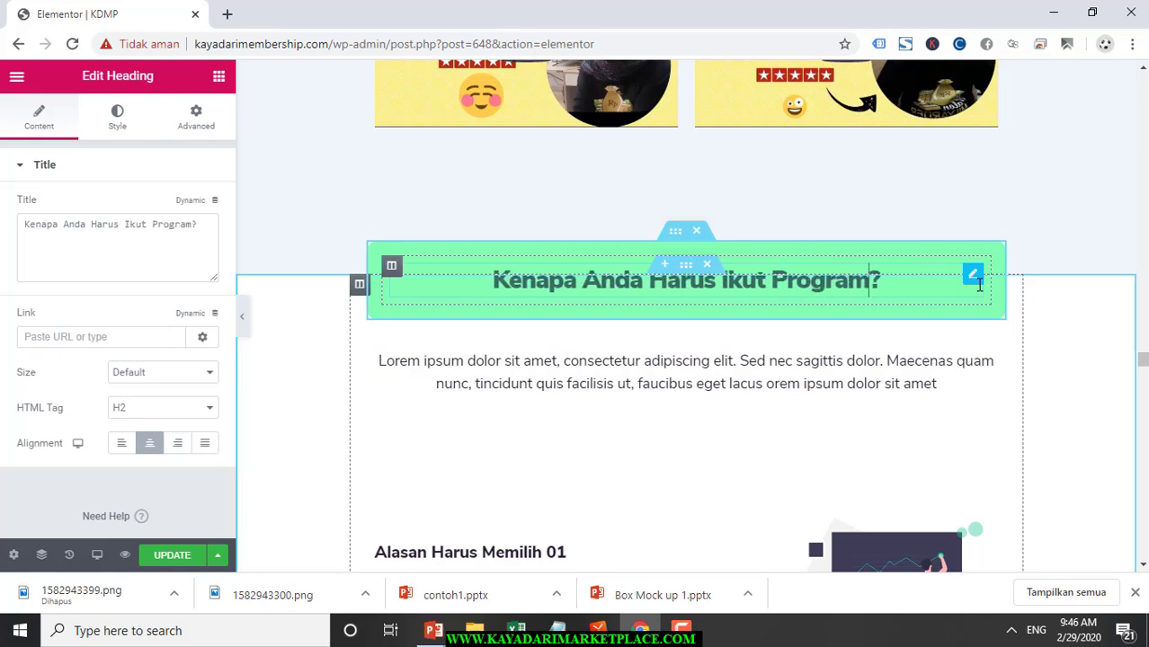
type("g 12 BUla")
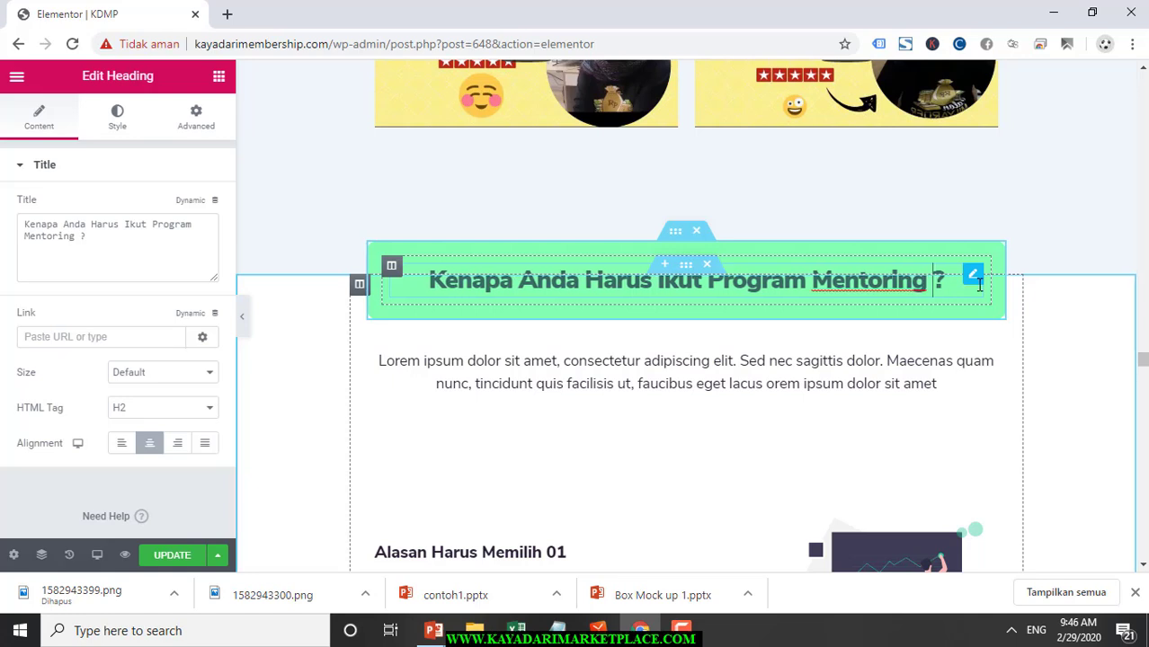
type("n")
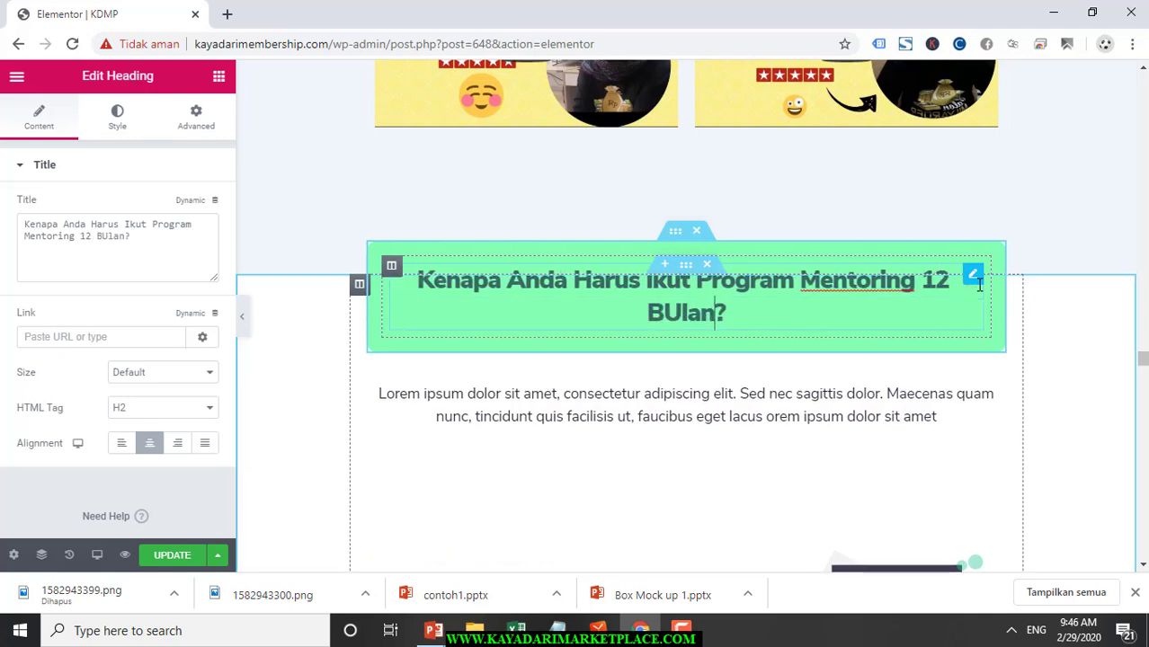
key("BackSpace")
key("BackSpace")
key("BackSpace")
key("BackSpace")
type("ulan Kayad")
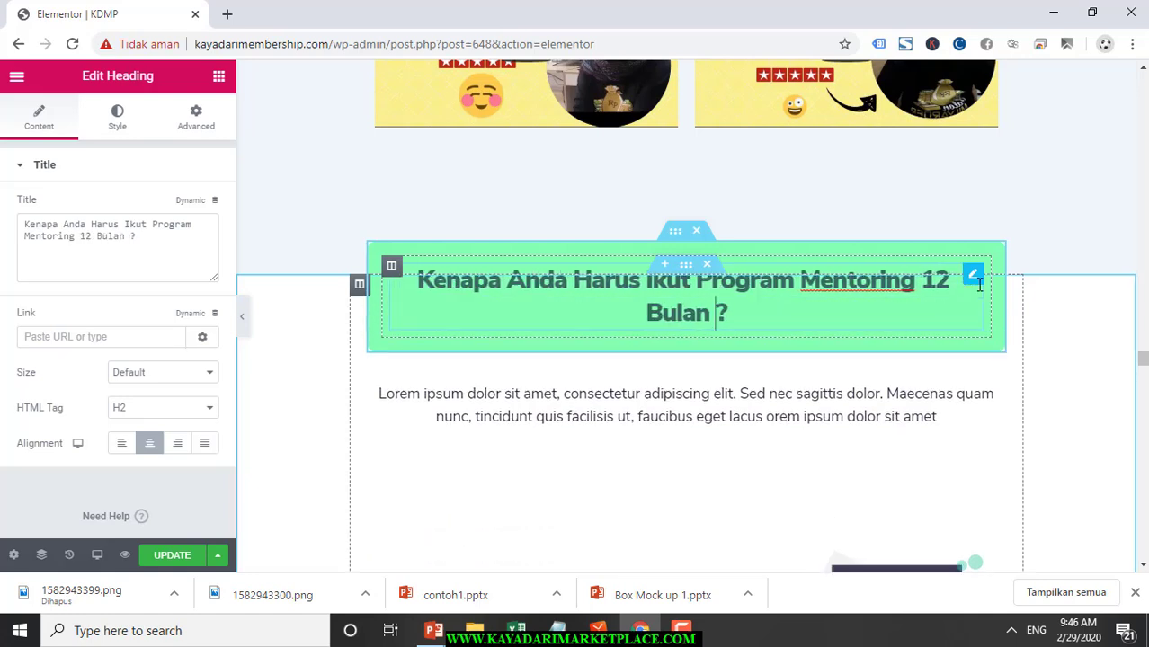
key("BackSpace")
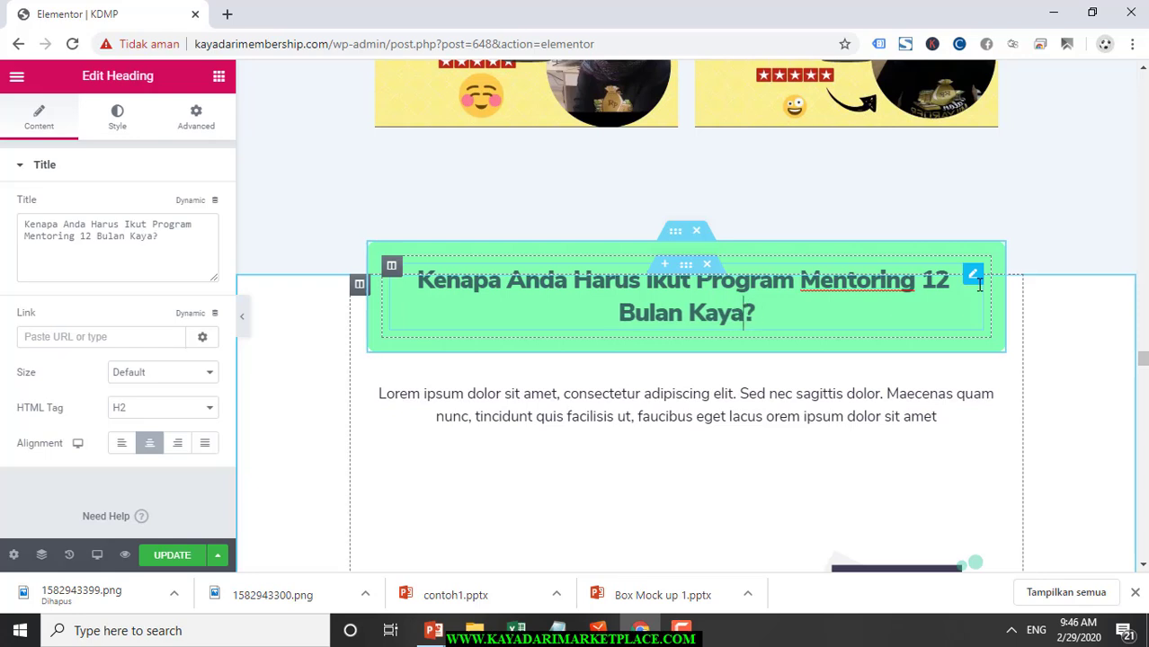
type("DariMarketplace")
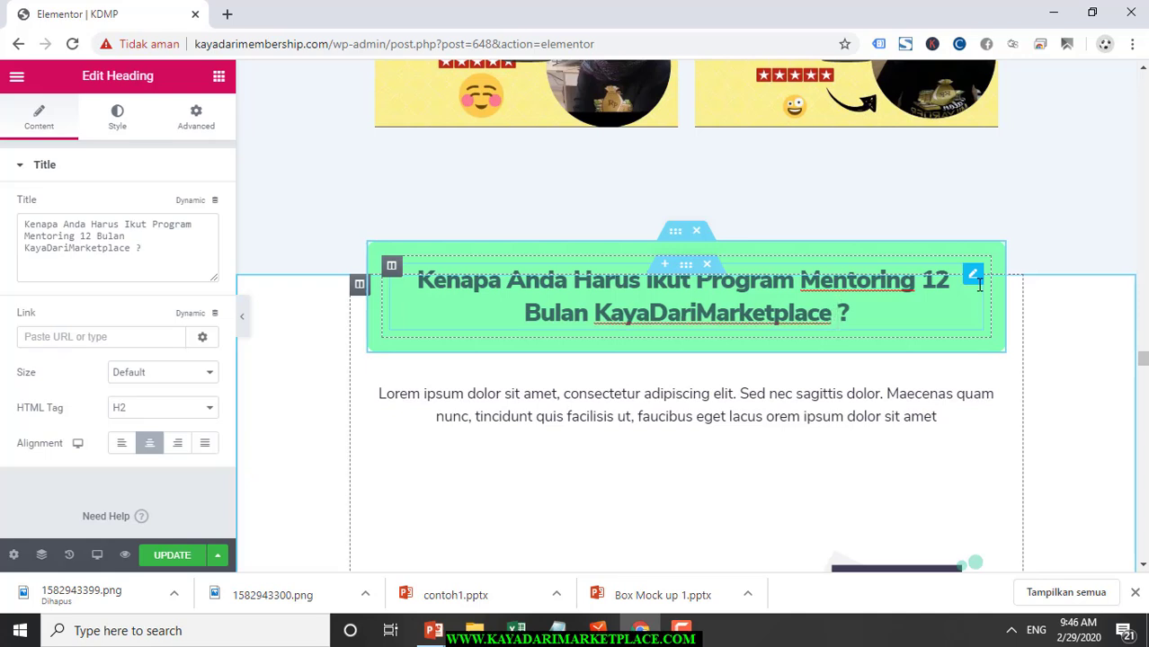
Switch to the "7 Landing Page" mind map in XMind and review the Rapport and Produk branches for copy guidance
left_click(799, 402)
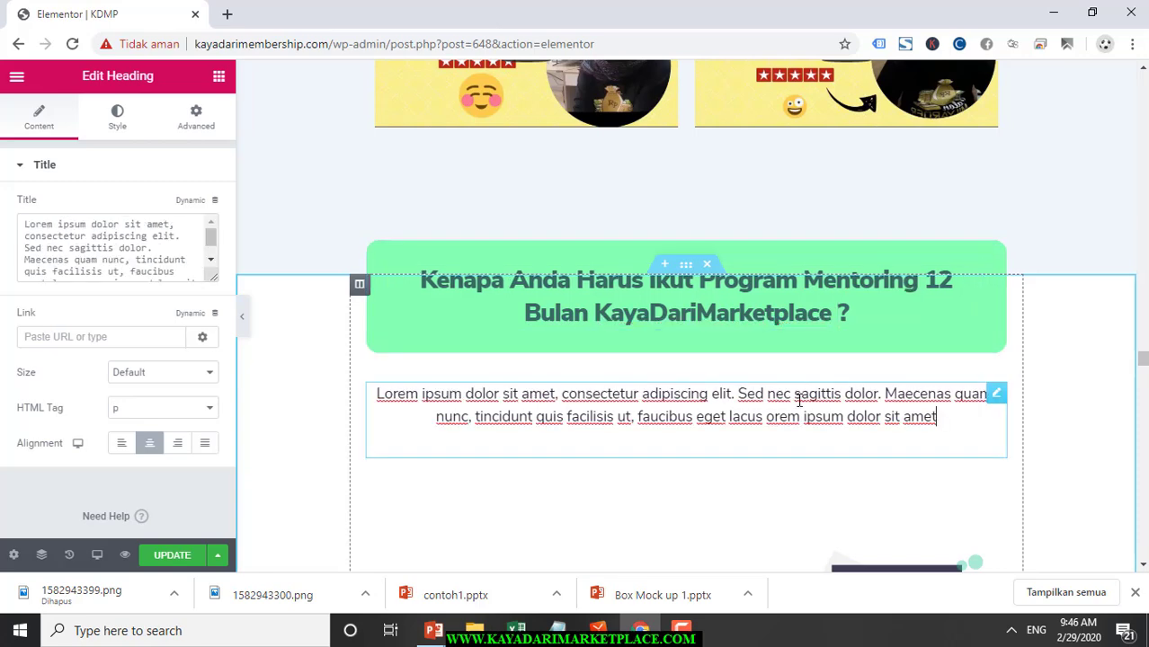
left_click(598, 632)
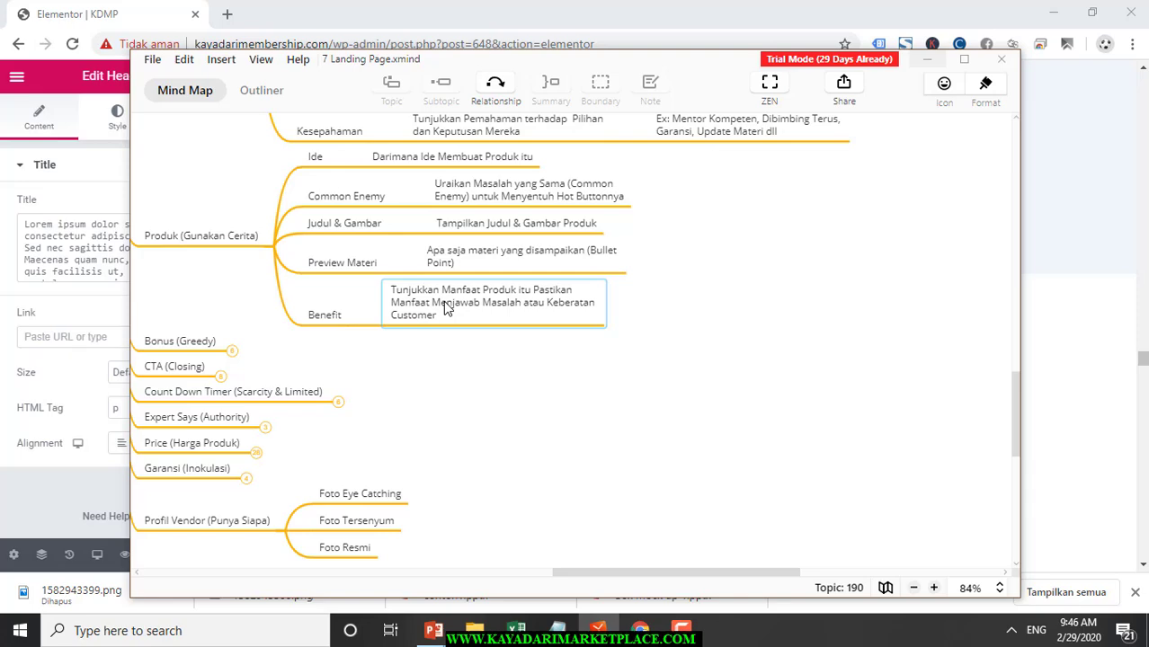
scroll(447, 309, "up", 3)
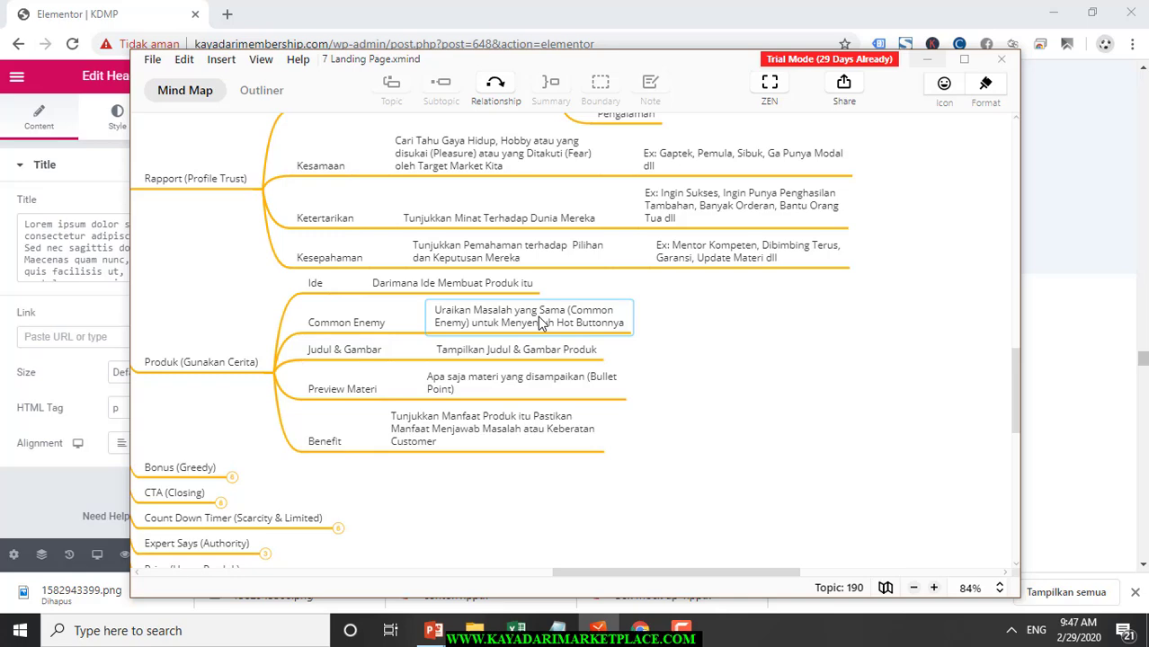
scroll(493, 365, "up", 2)
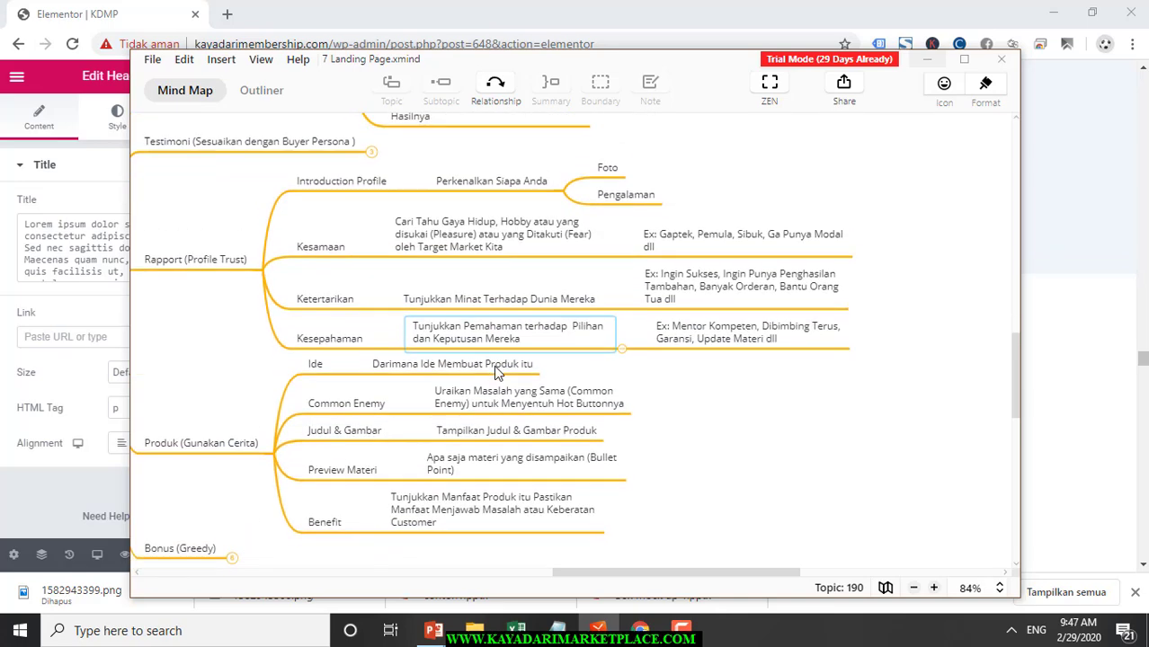
scroll(494, 365, "down", 5)
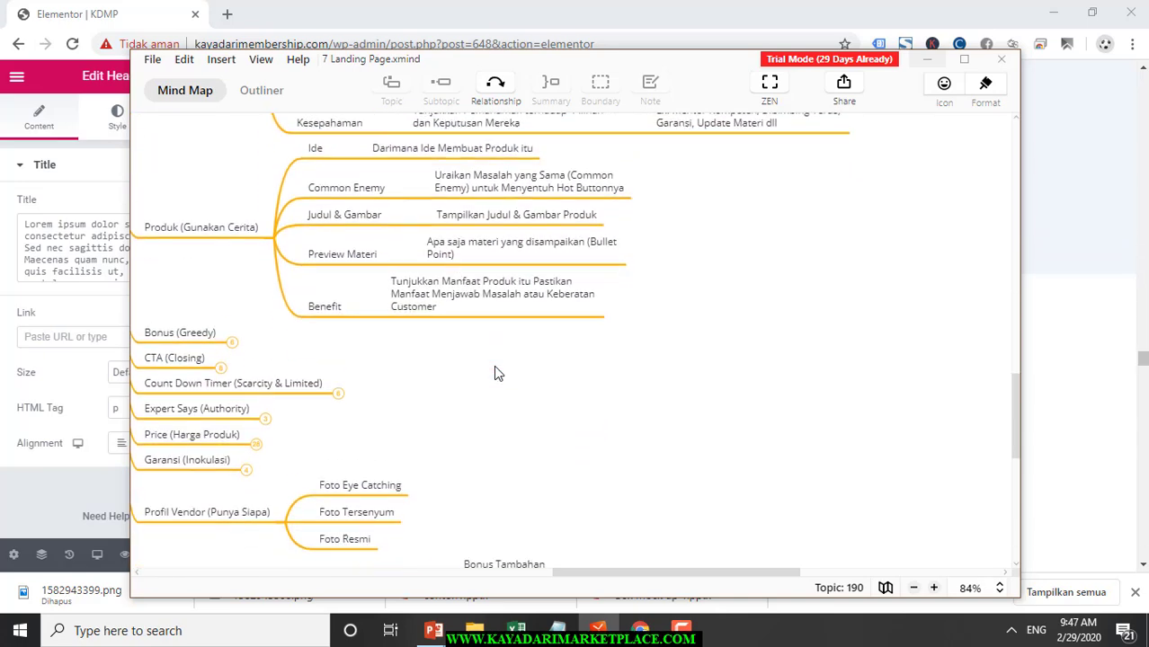
scroll(493, 374, "up", 4)
scroll(493, 374, "down", 3)
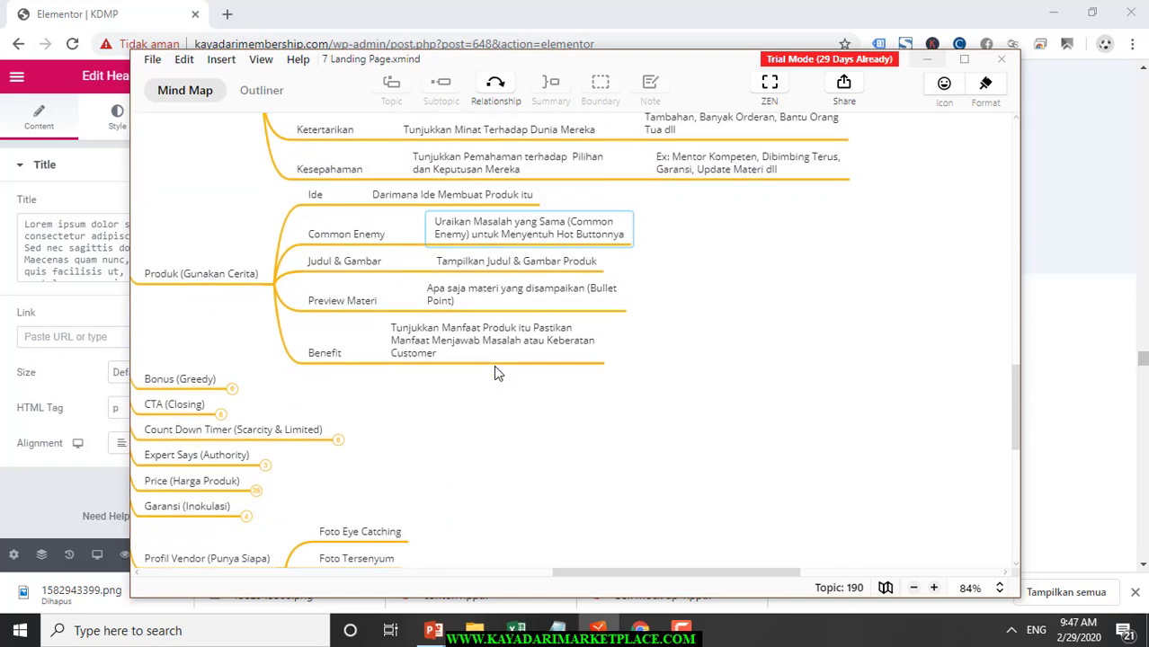
scroll(494, 374, "down", 2)
Return to the Elementor page and replace the lorem ipsum paragraph below the heading with "Sebelum Anda Memutuskan untuk Mengikuti Program Mentoring 12 Bulan"
left_click(641, 633)
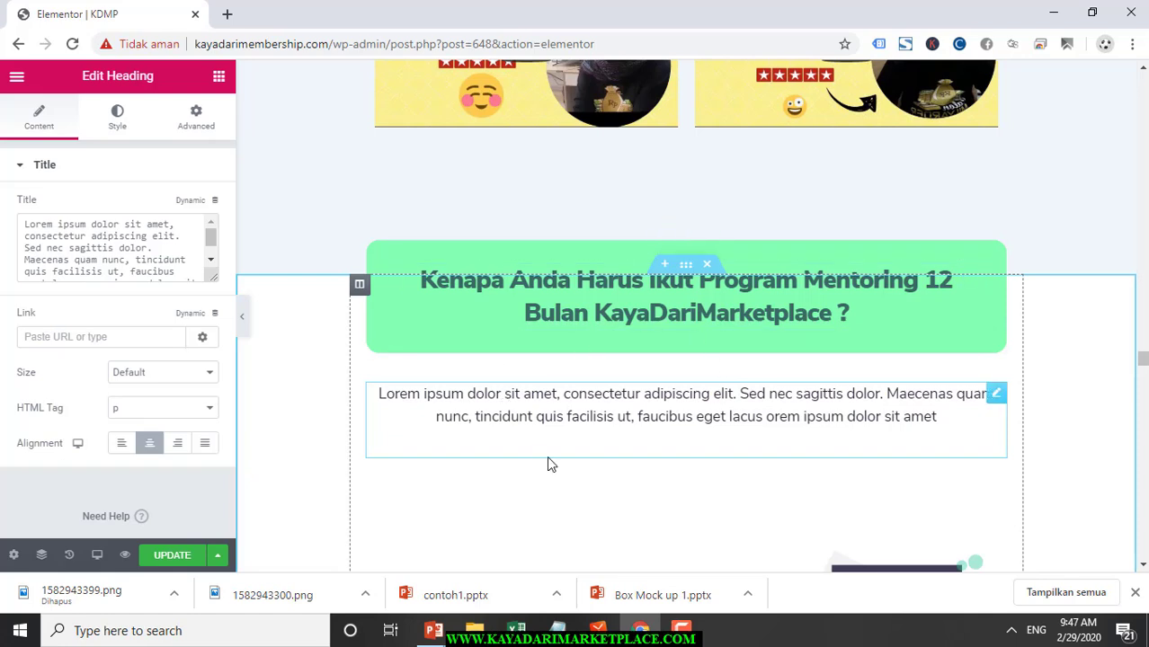
left_click(579, 401)
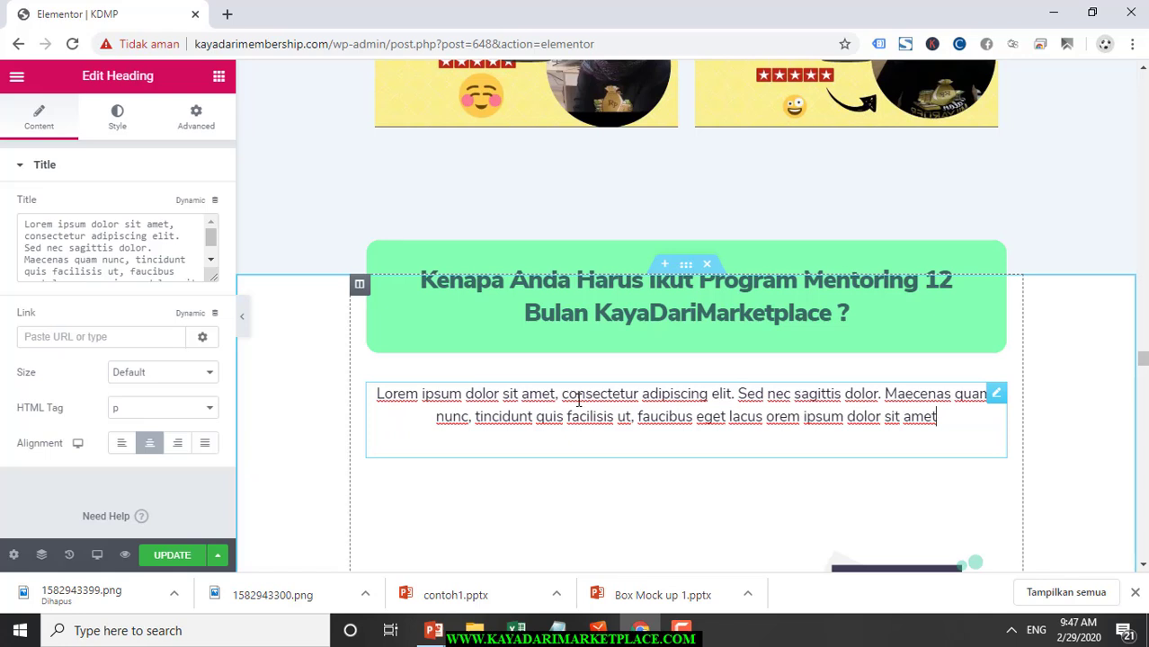
key("ctrl+a")
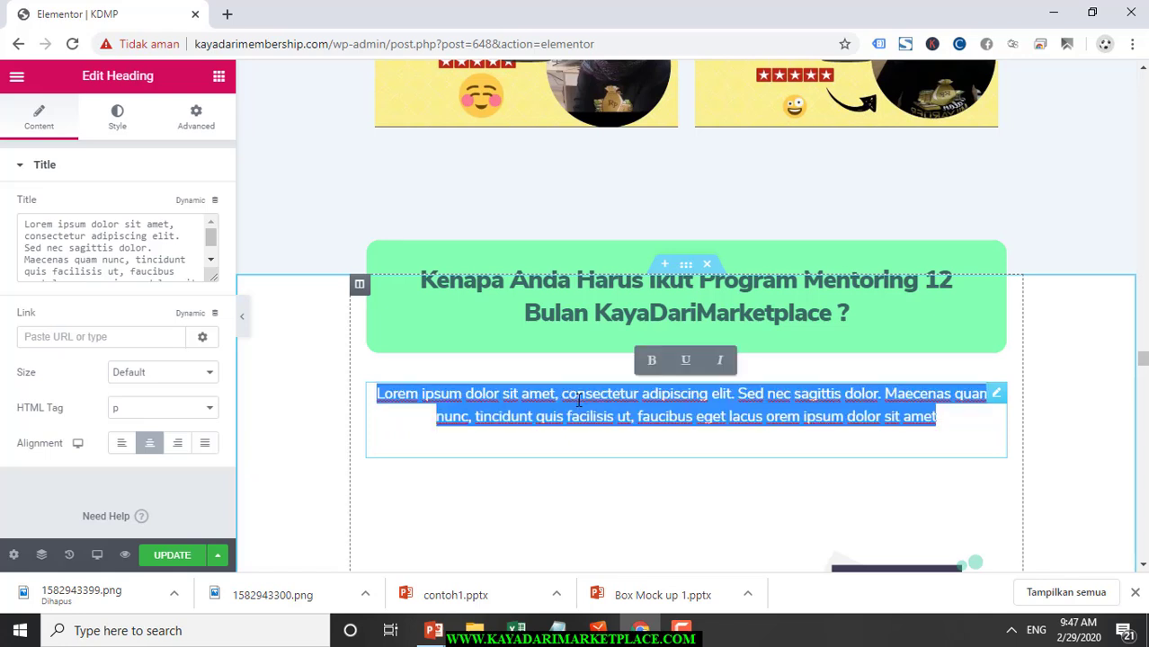
type("Sebelum ")
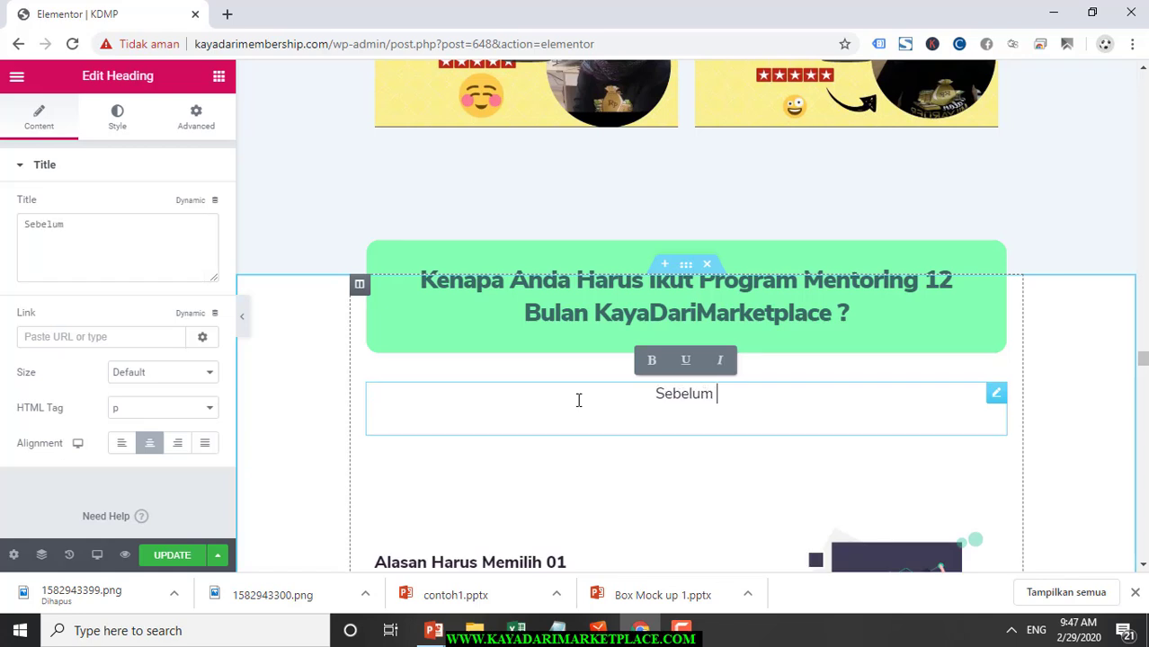
type("Anda Memutu")
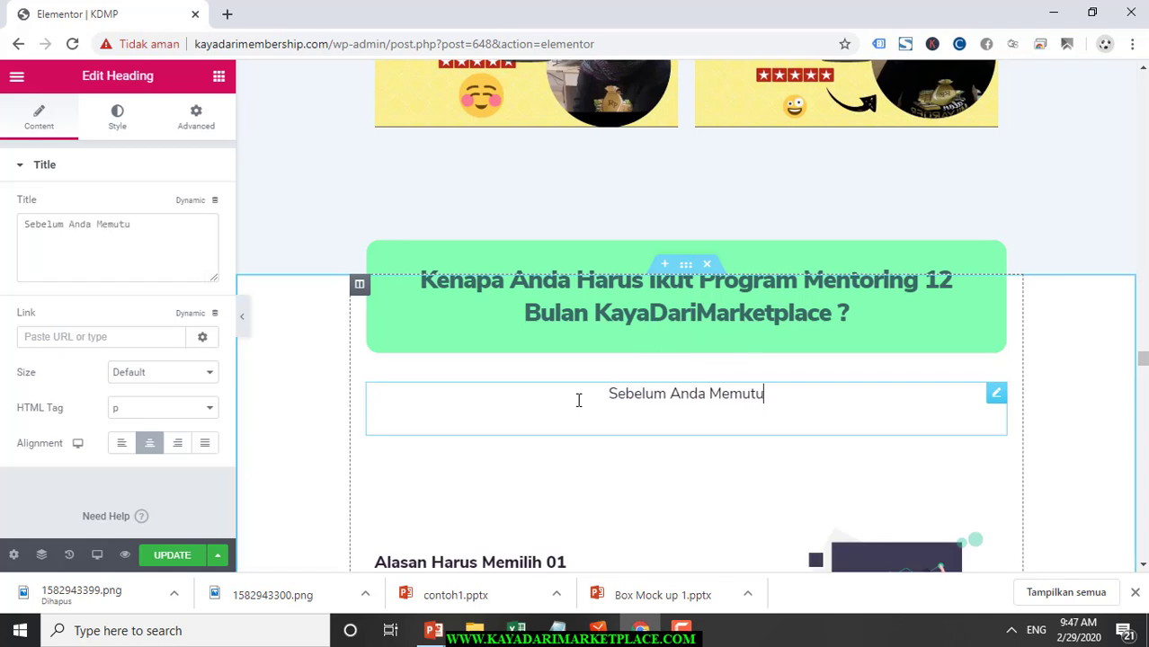
type("skan unt")
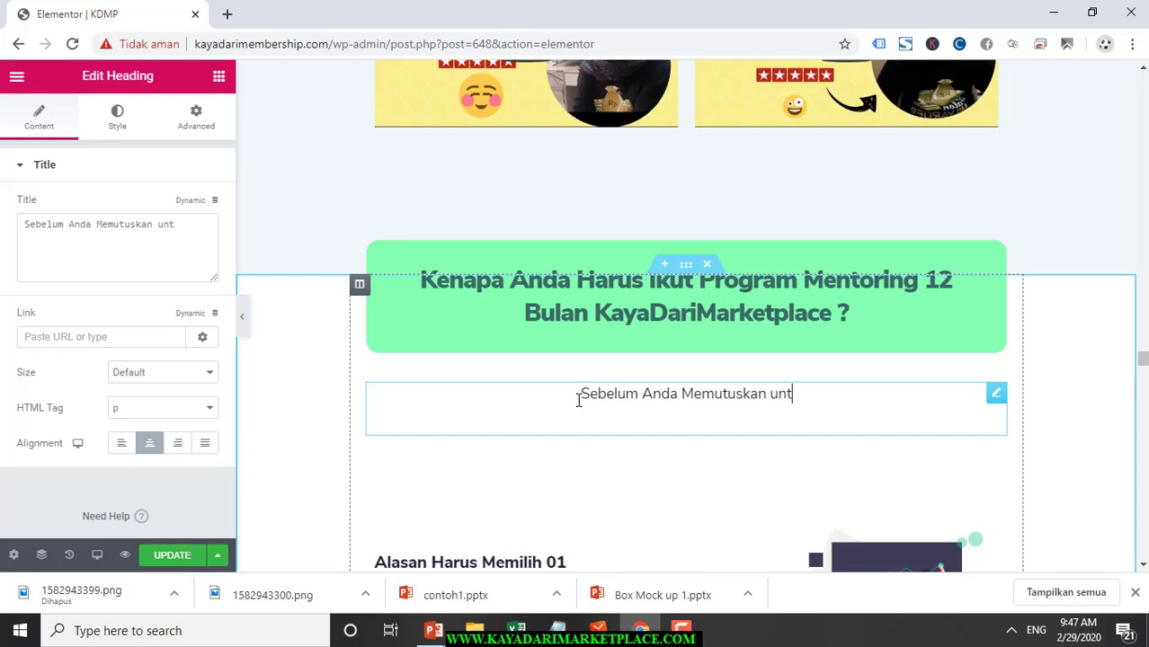
type("uk")
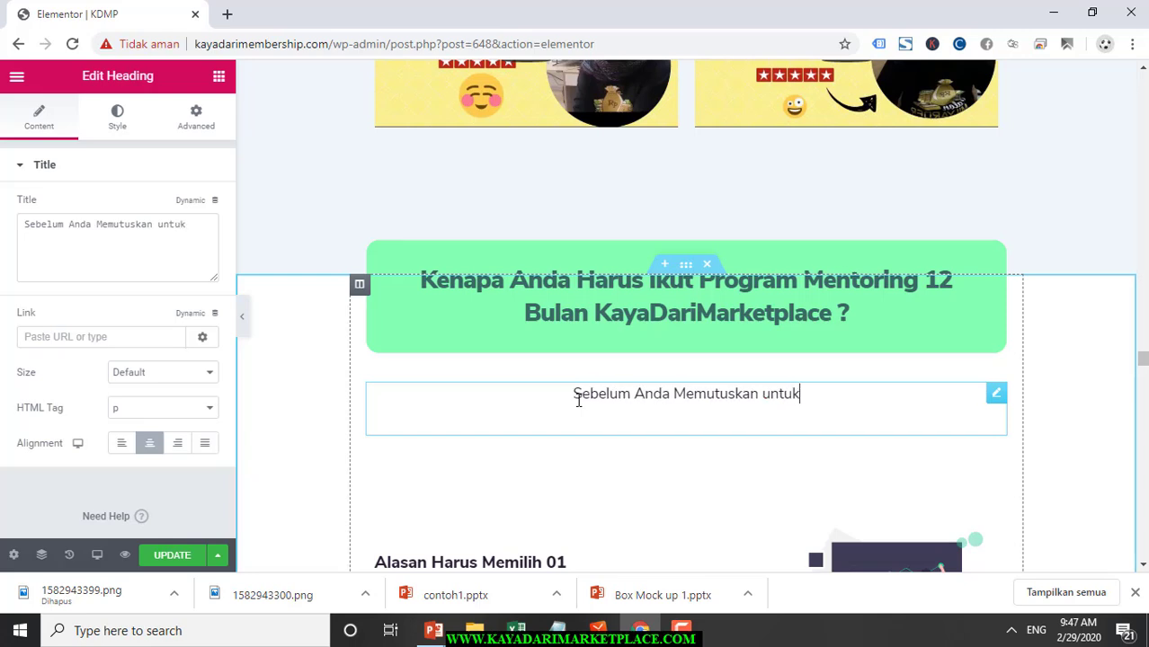
type(" Mengiku")
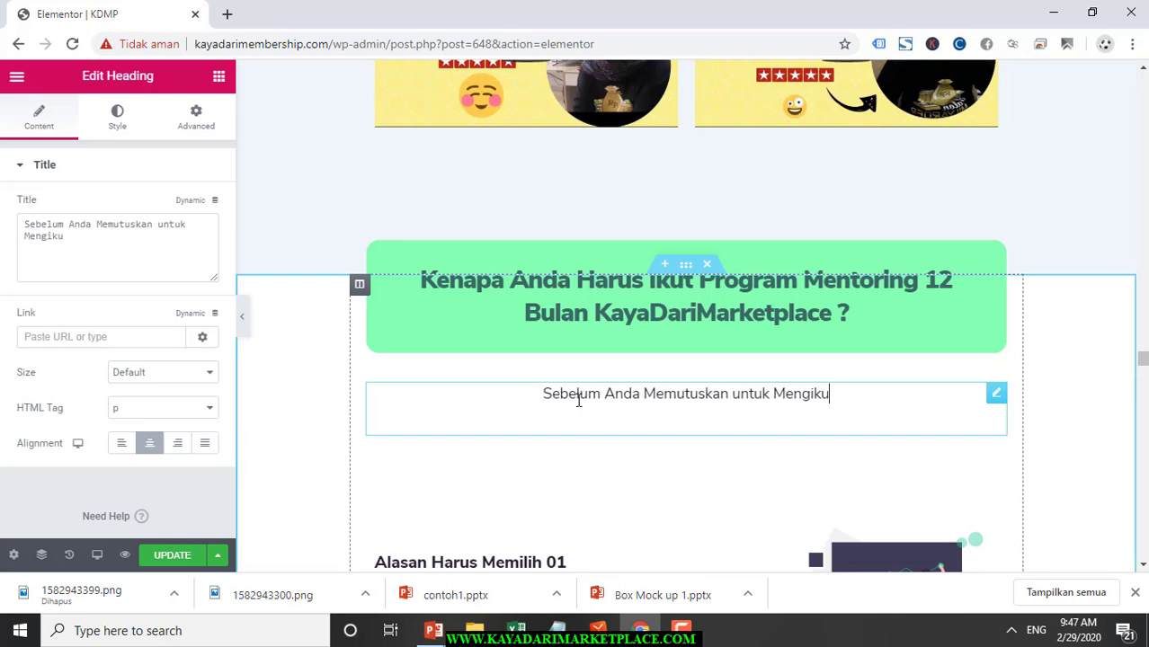
type("ti P")
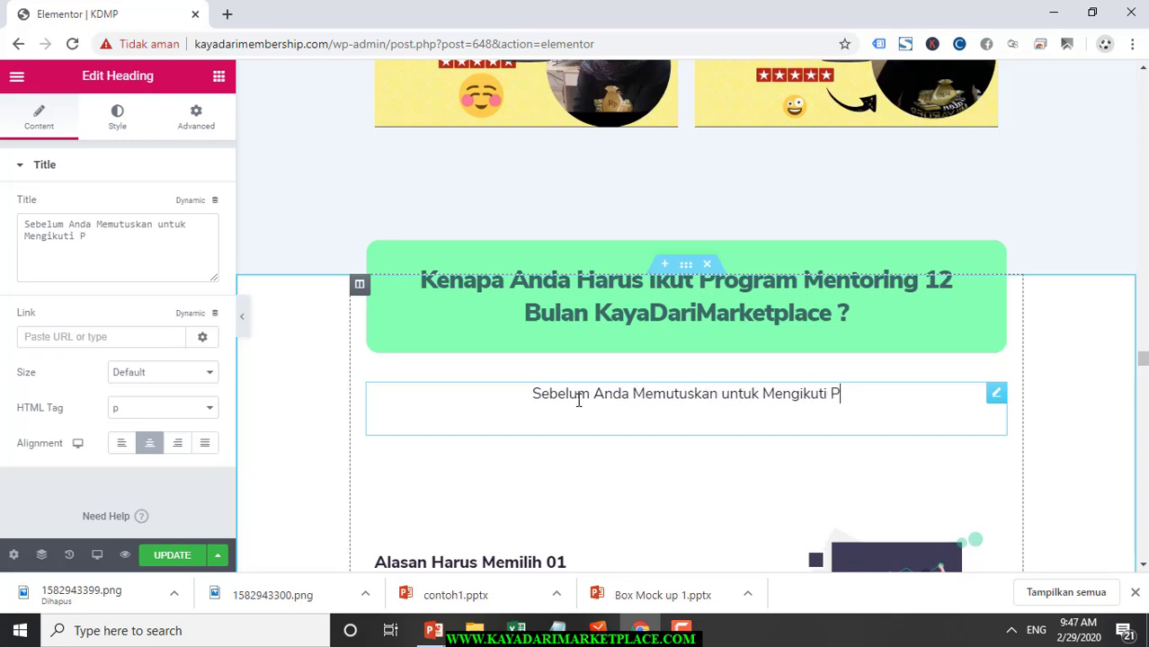
type("rogram Ment")
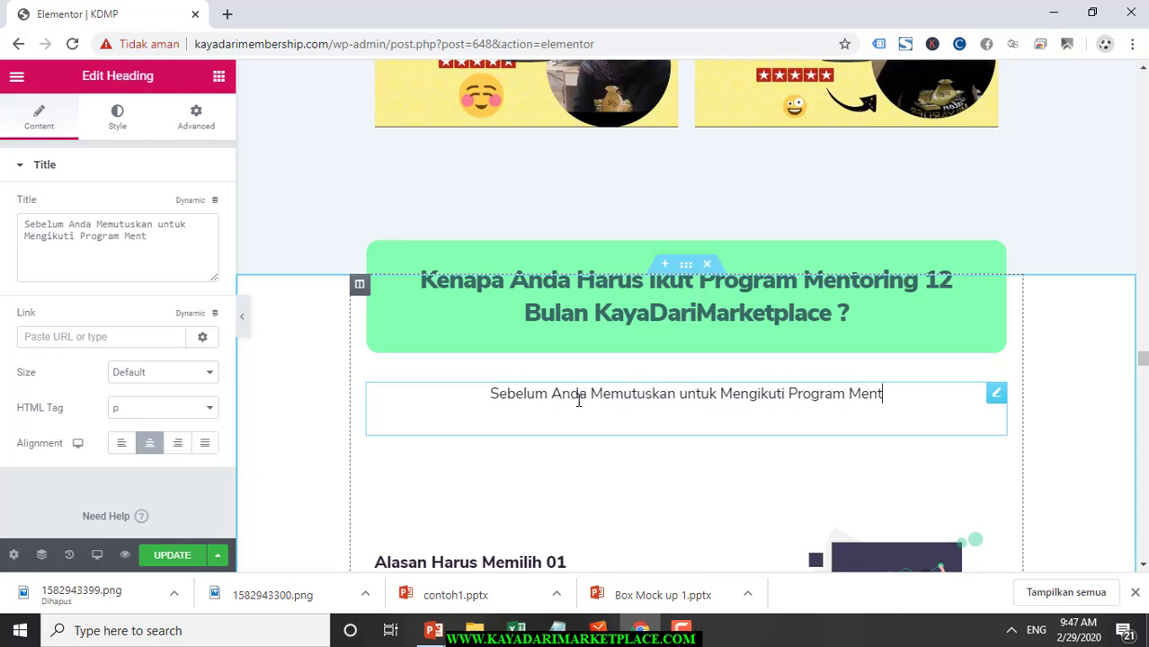
type("oring 12 Bulan")
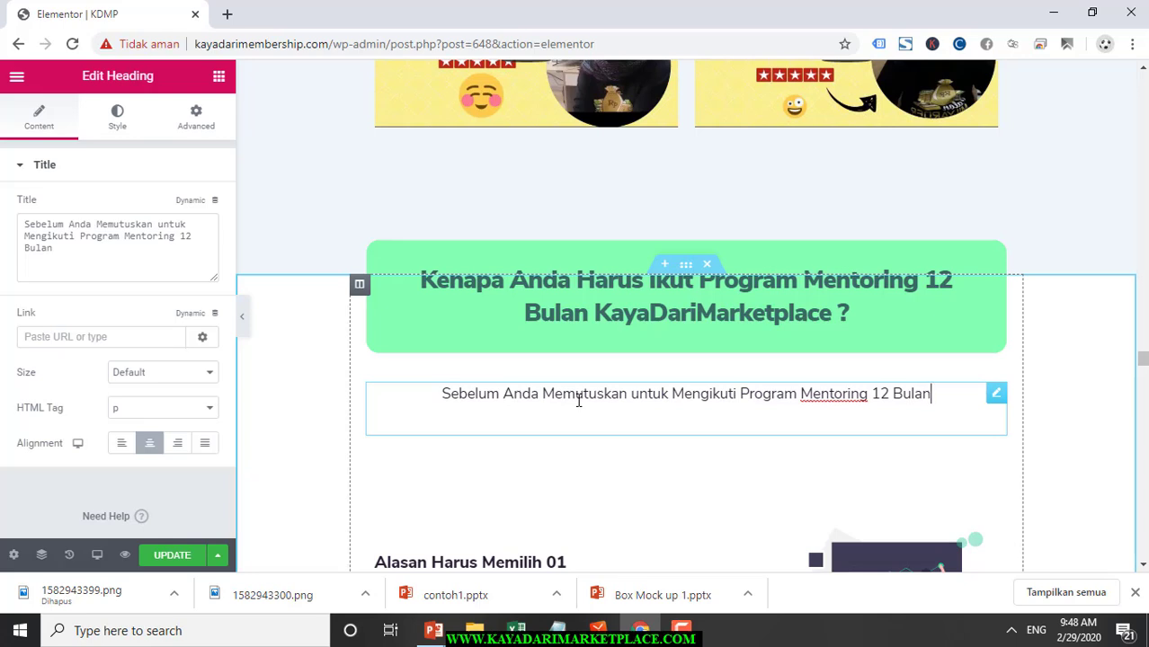
Continue the paragraph below the green heading with ", Bayangkan Jika Anda Memiliki Toko Marketplace yang"
type(", ")
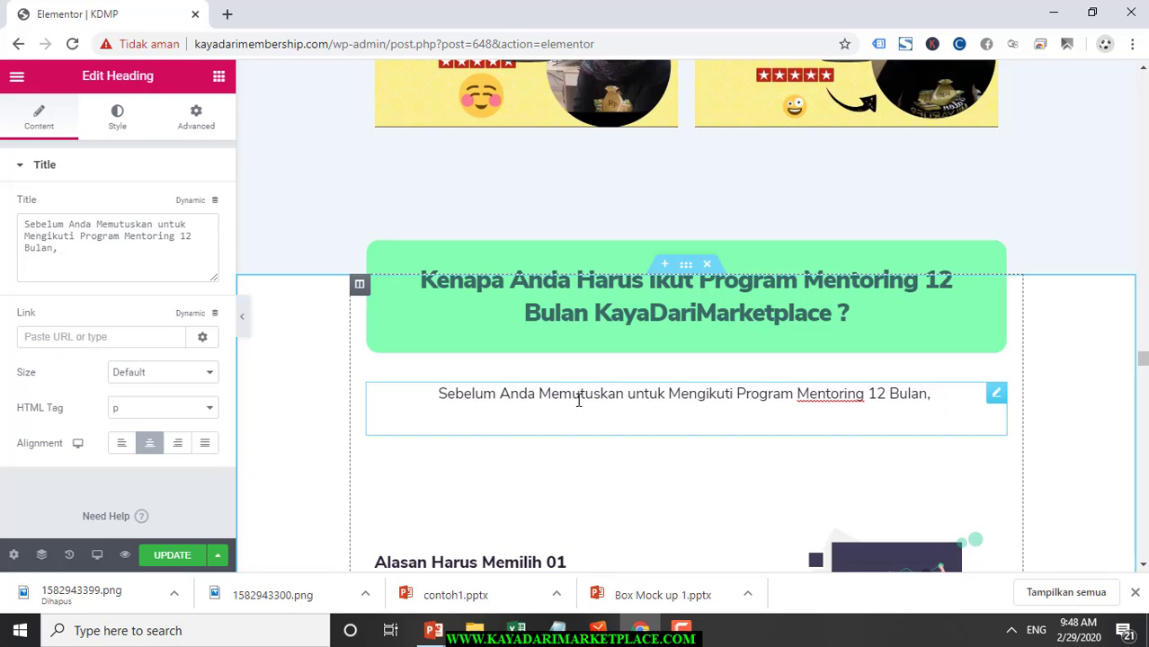
type("Bayangkan")
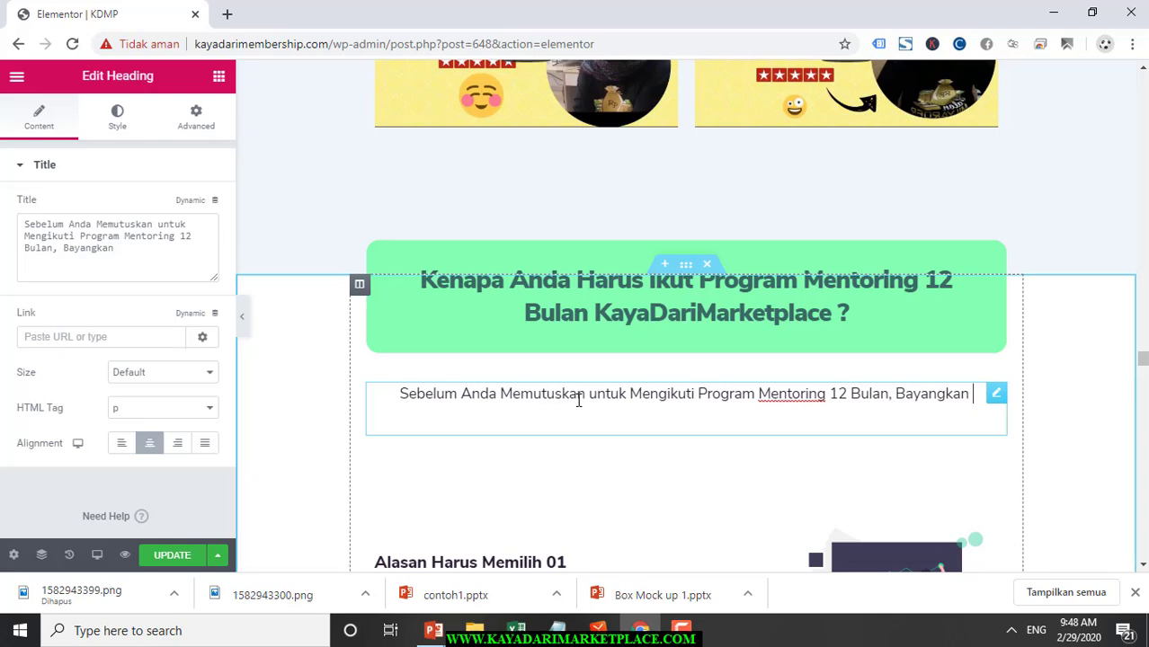
type(" Jika Anda")
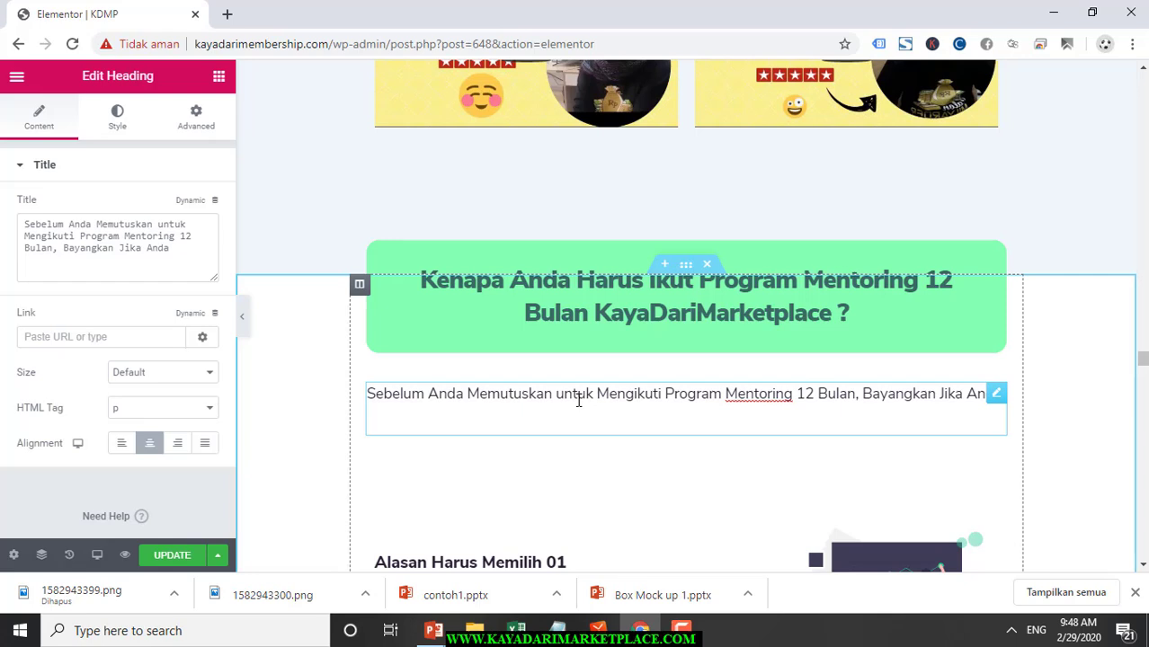
type(" Me")
key("BackSpace")
type("en")
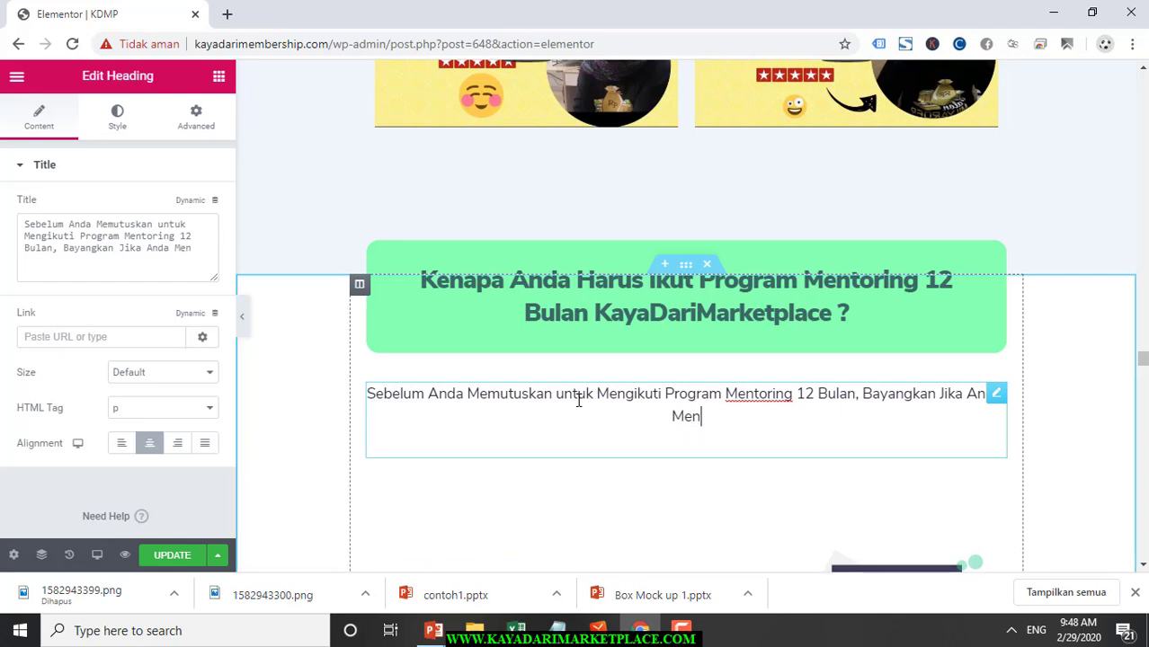
type("ghasilka")
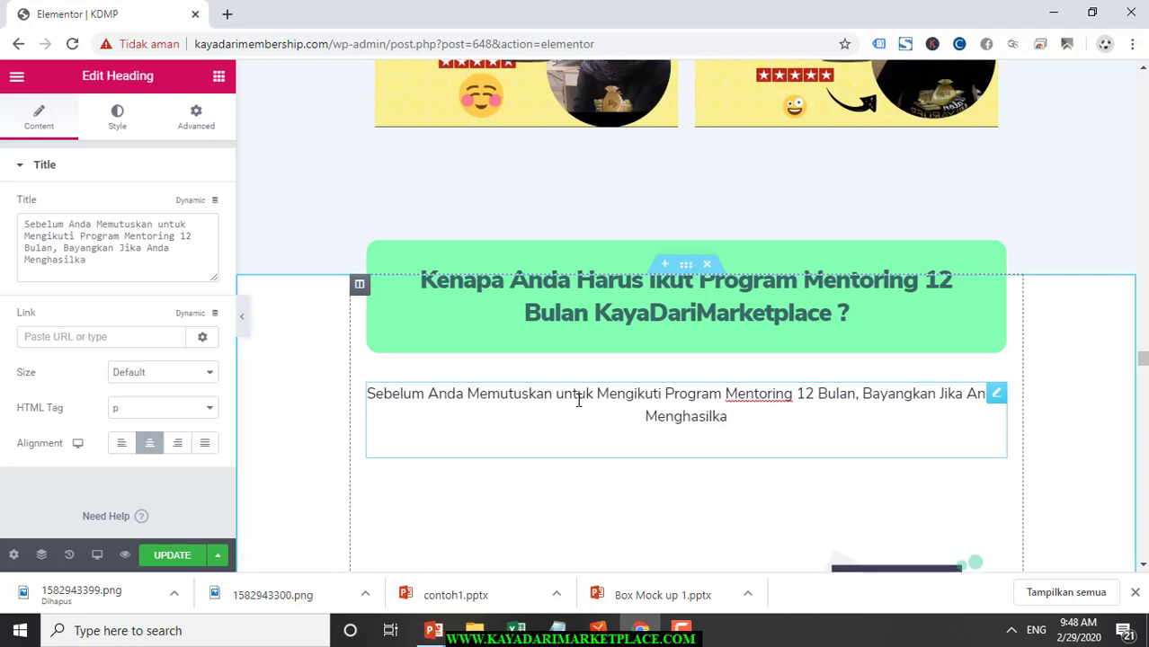
key("BackSpace")
key("BackSpace")
key("BackSpace")
key("BackSpace")
key("BackSpace")
key("BackSpace")
key("BackSpace")
key("BackSpace")
key("BackSpace")
type("mi")
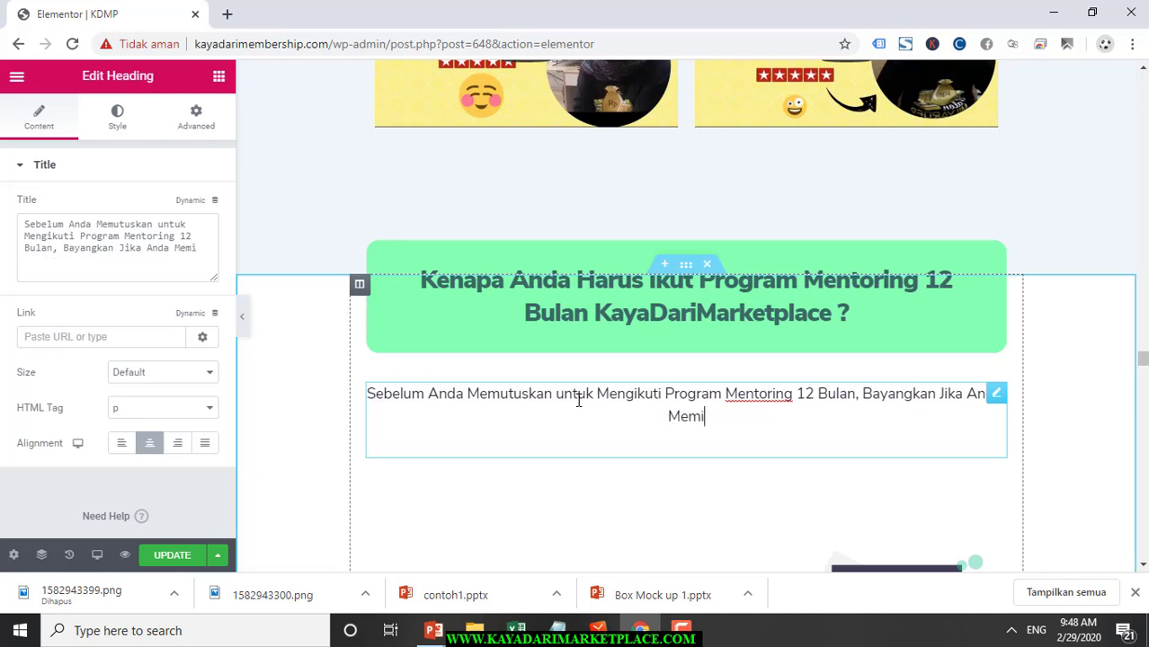
type("liki T")
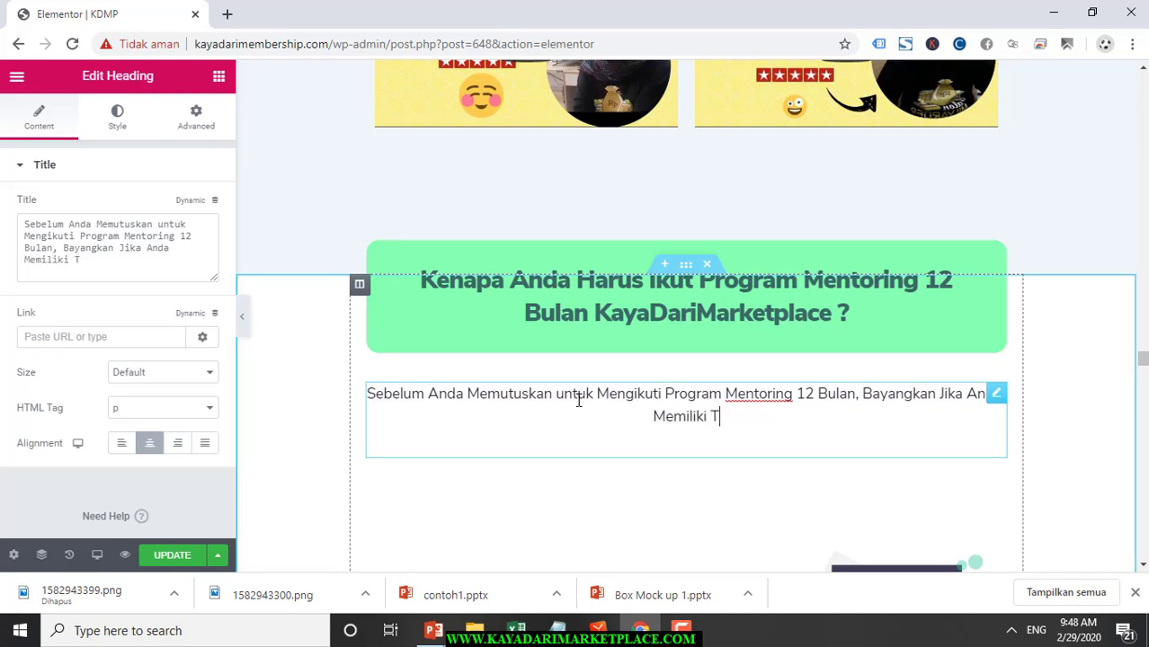
type("oko Marketp")
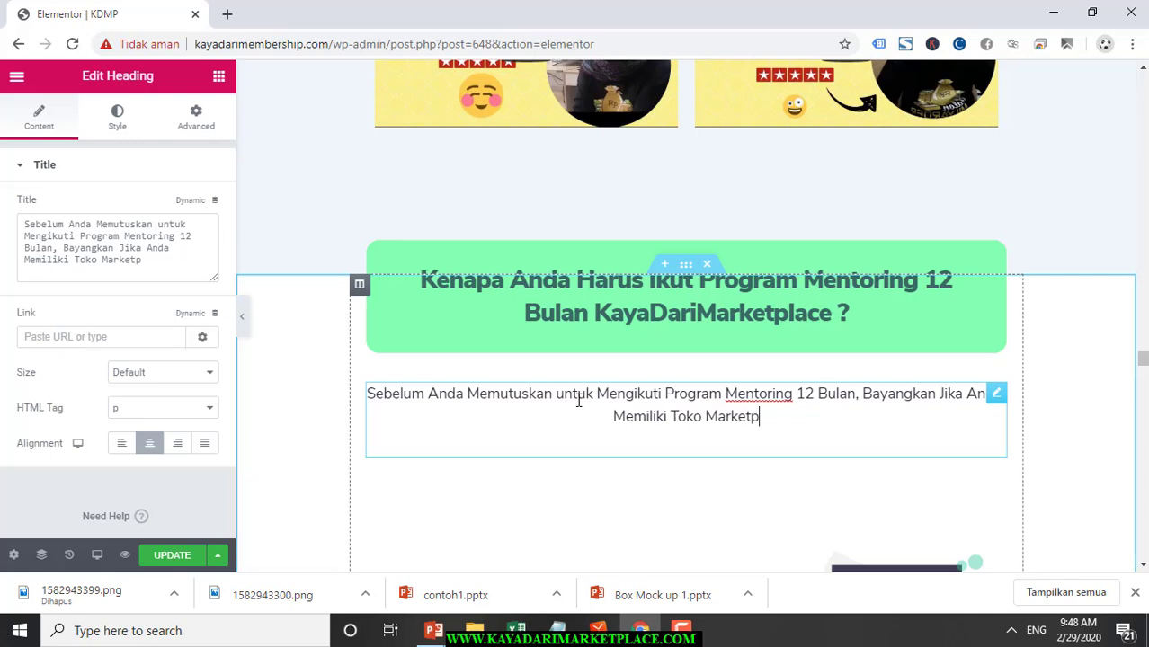
type("lace yang ")
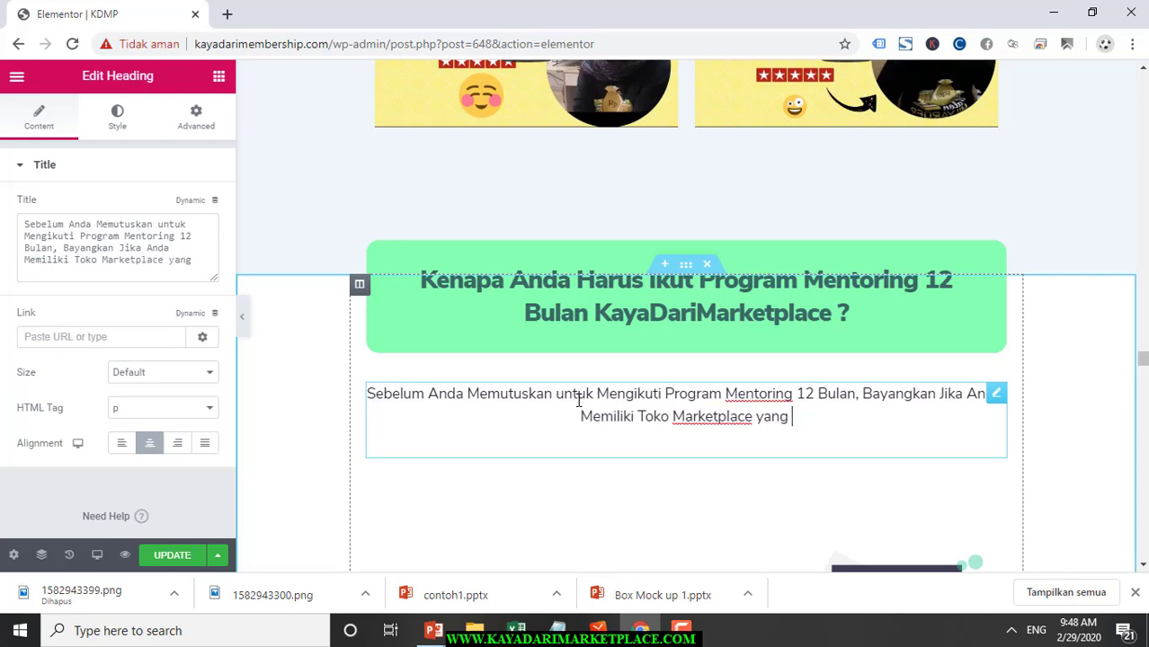
Finish the paragraph's first sentence with "Laris dan Menghasilkan Orderan setiap harinya."
type("Laris d")
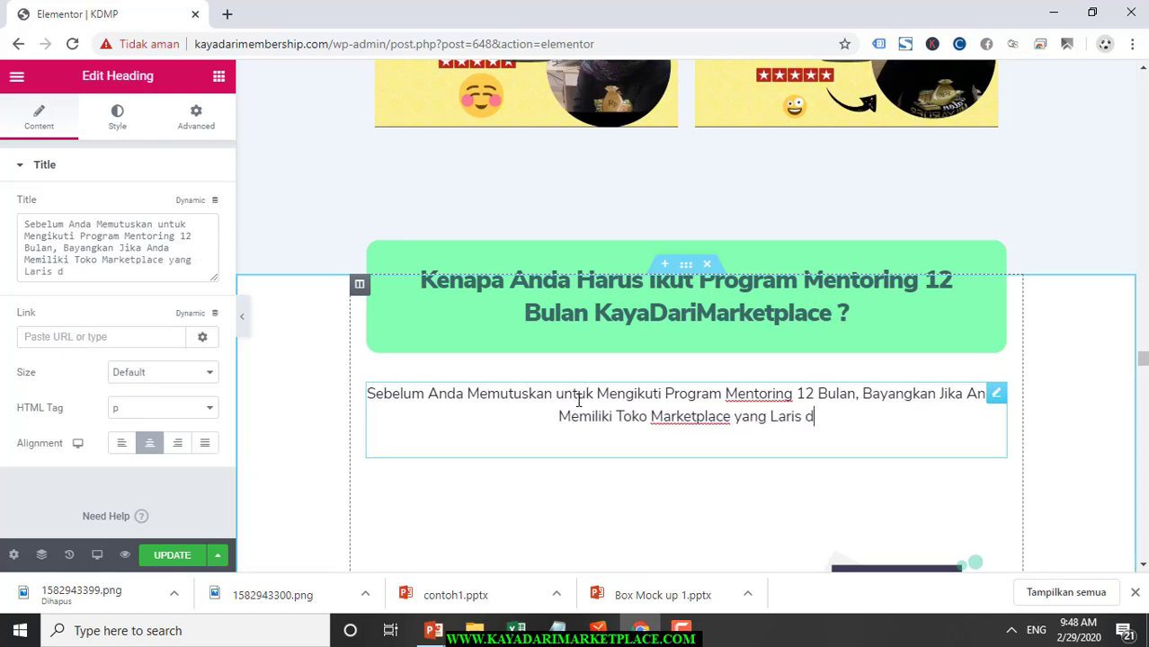
type("an meng")
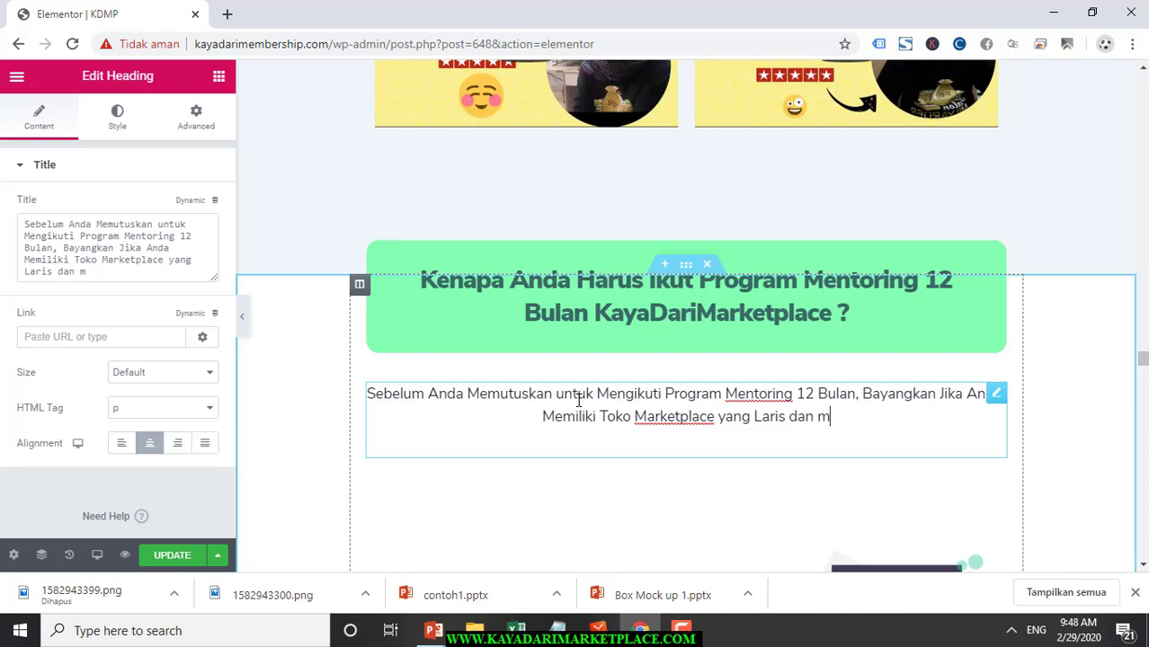
key("BackSpace")
key("BackSpace")
key("BackSpace")
key("BackSpace")
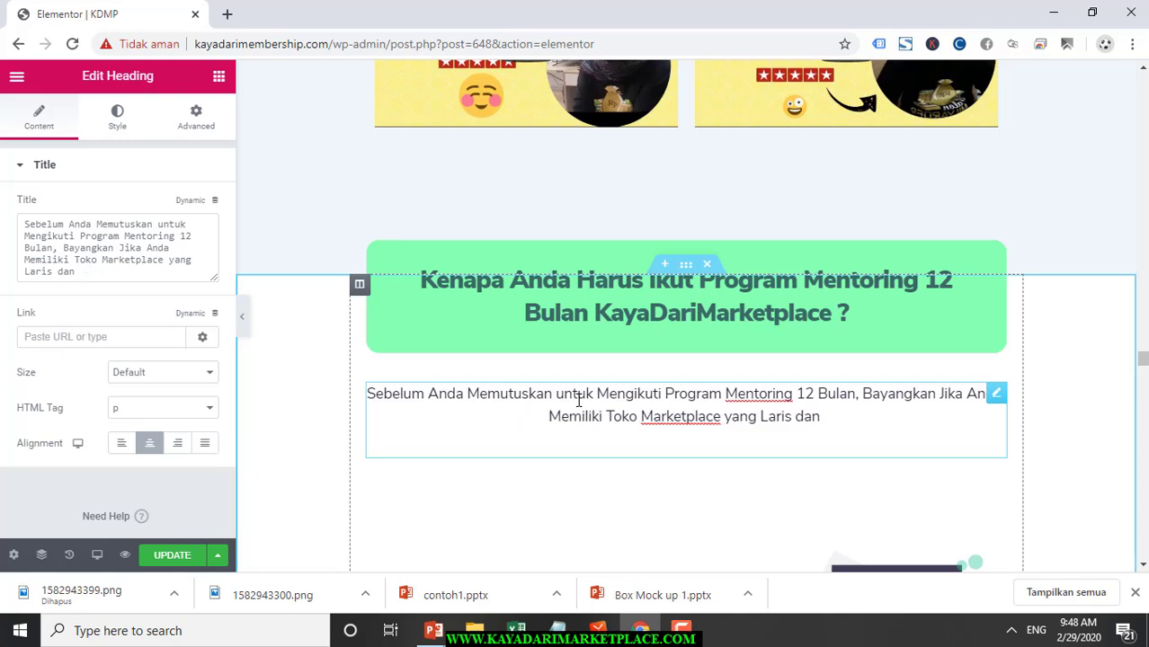
type("Menghasilka")
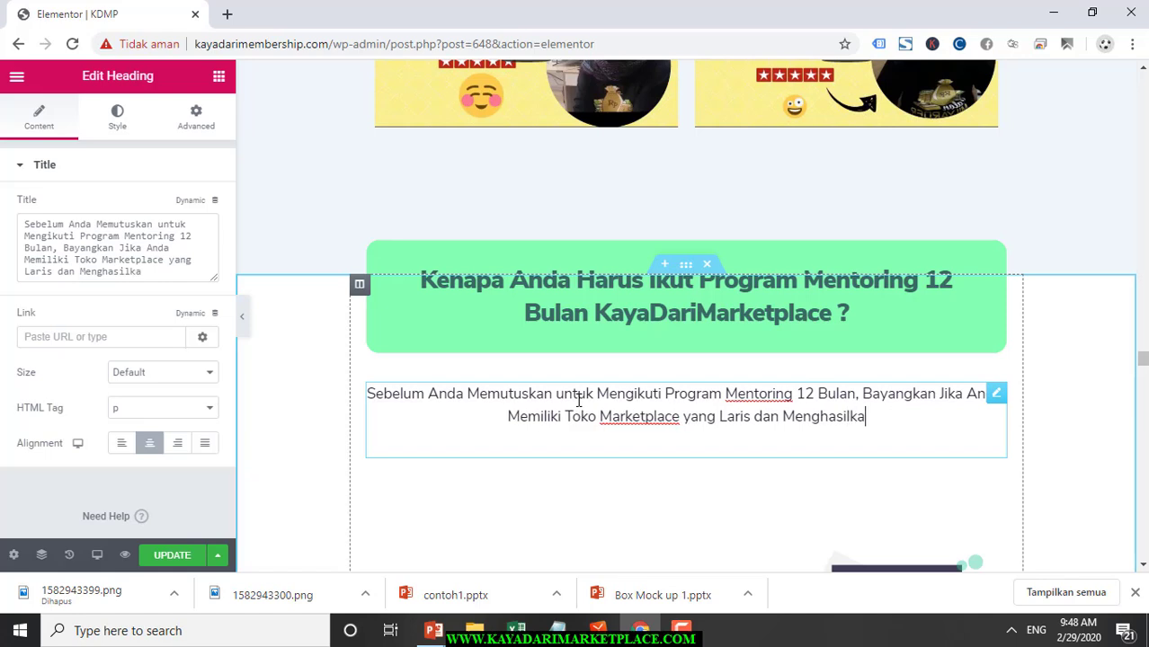
type("n Orderan ")
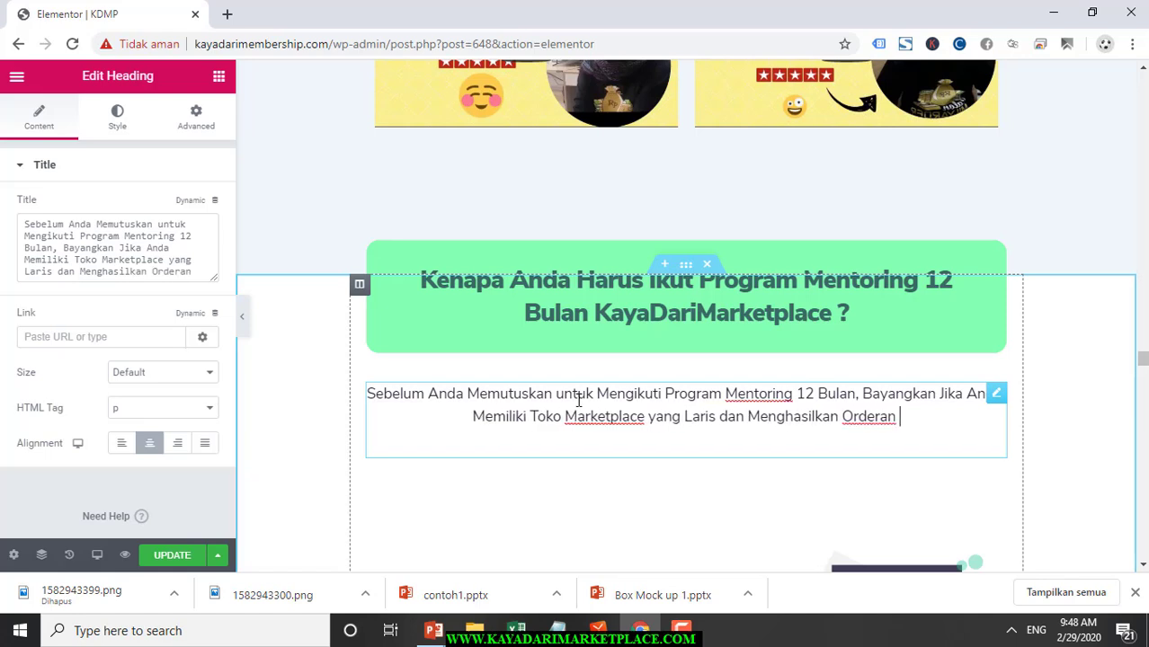
type("setiap ")
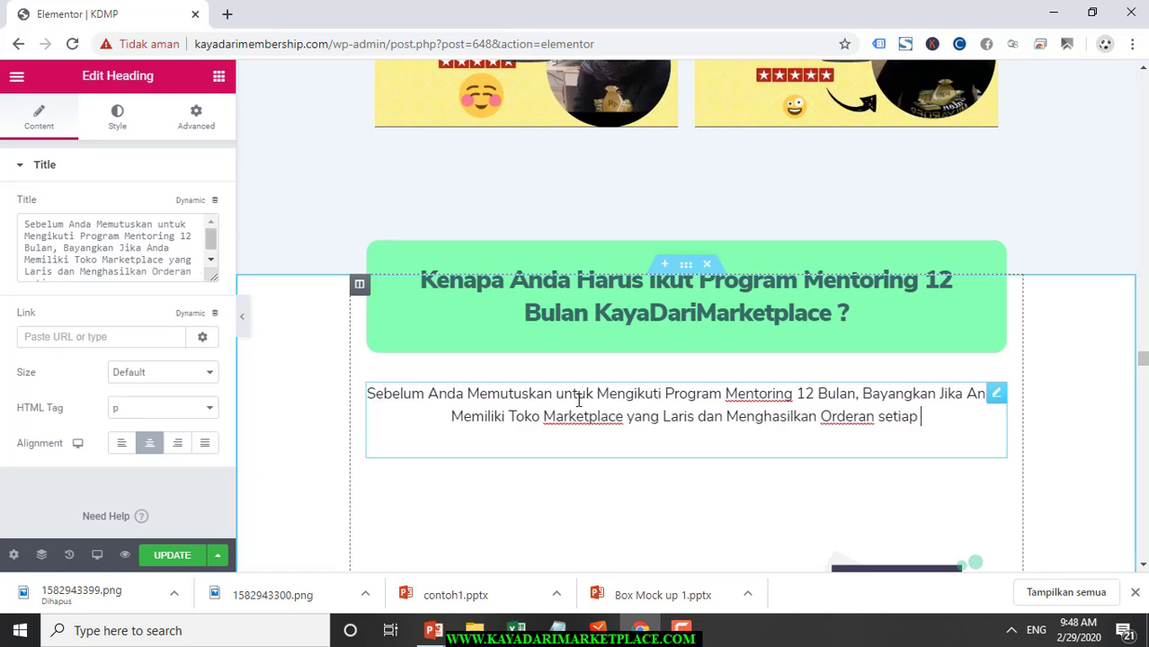
type("harinya. ")
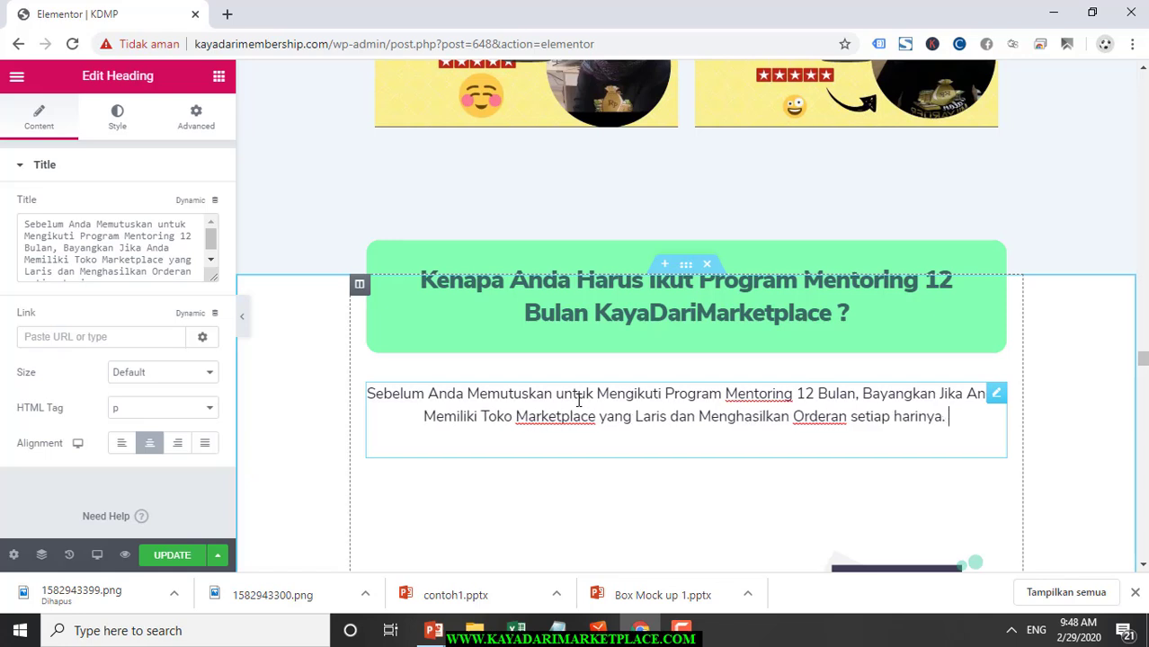
Add a second sentence to the paragraph: "Tentu saya yakin Anda akan memiliki tambahan penghasilan dari Marketplace."
type("Tentu ")
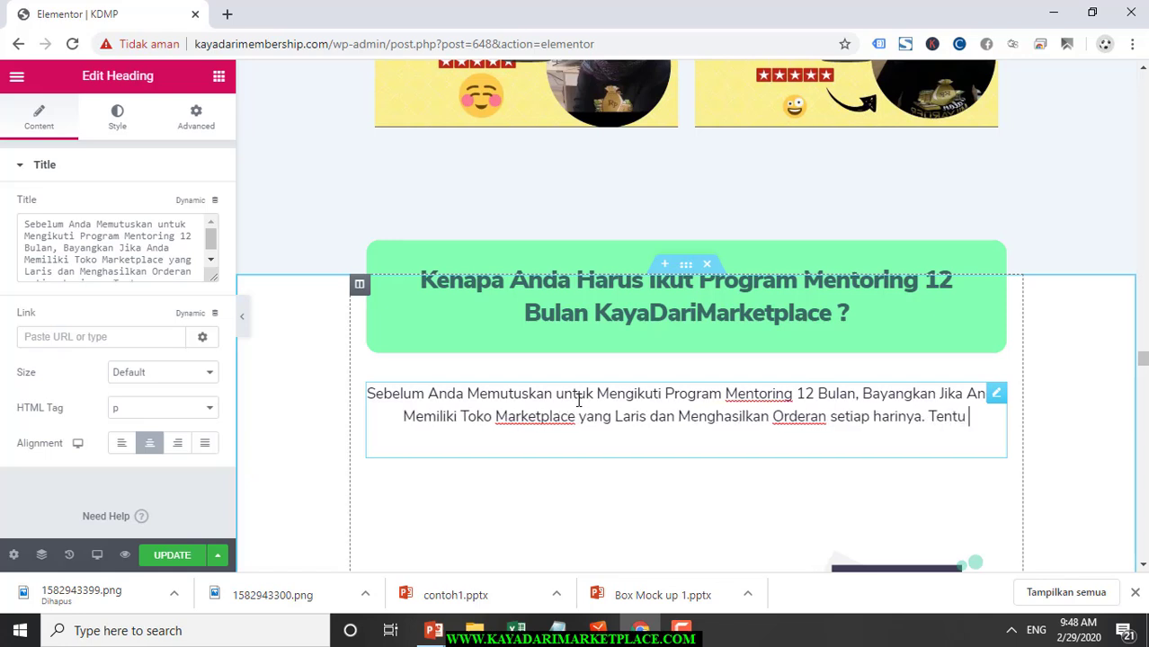
type("A")
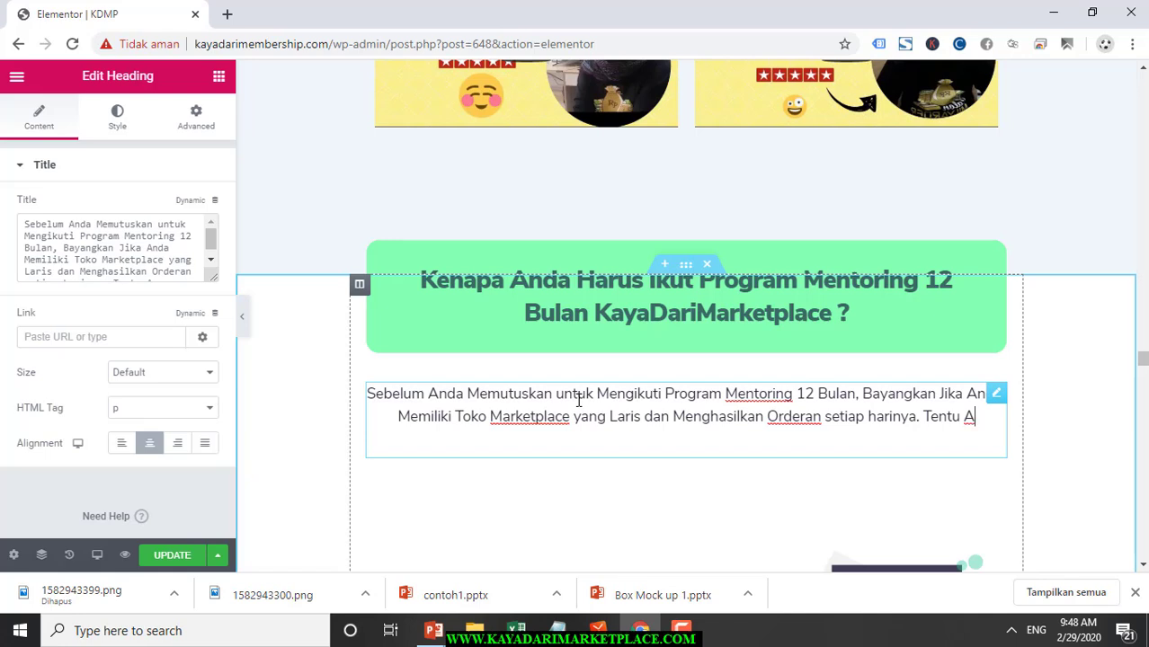
key("BackSpace")
type("Saya yak")
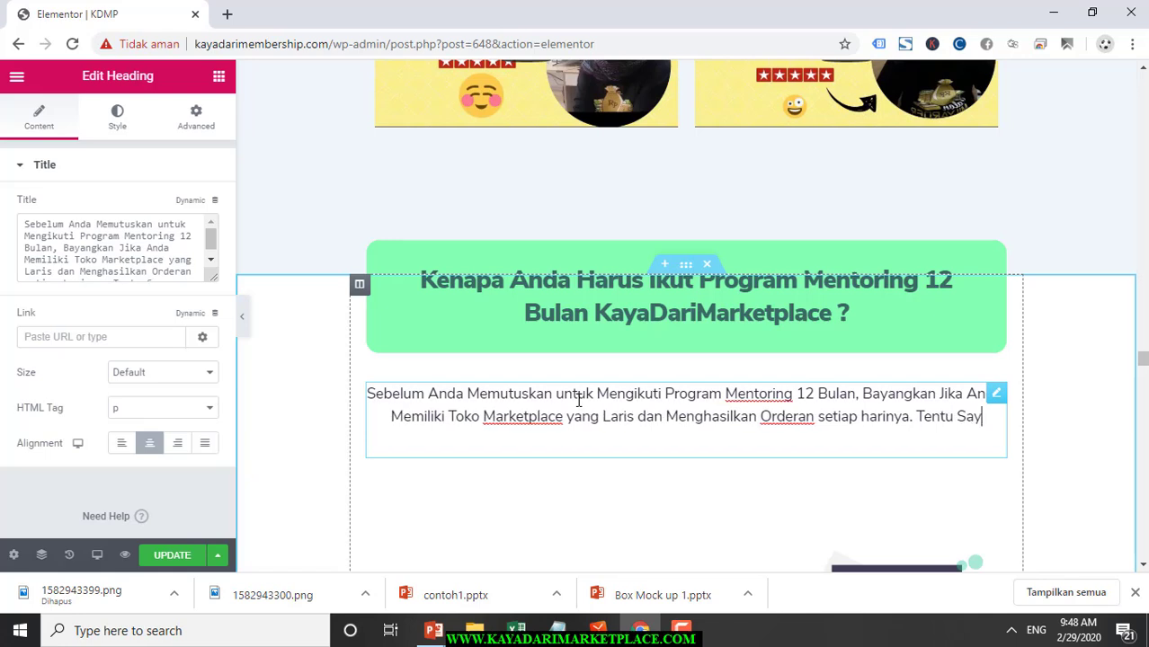
key("BackSpace")
key("BackSpace")
key("BackSpace")
key("BackSpace")
key("BackSpace")
key("BackSpace")
key("BackSpace")
key("BackSpace")
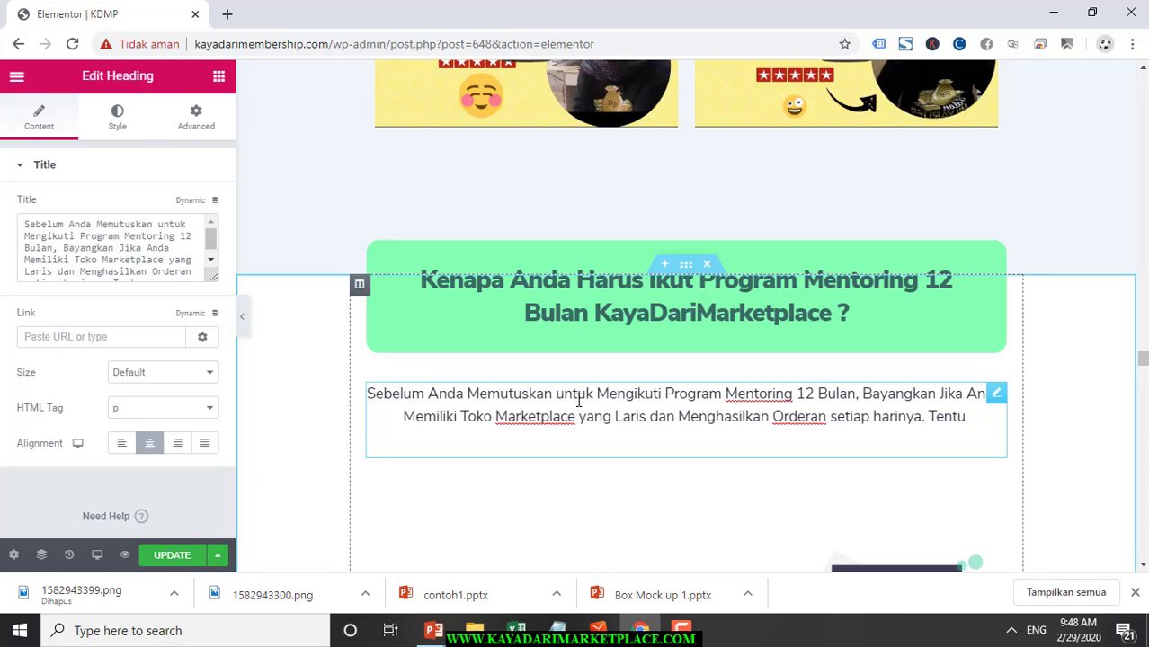
type("saya yakin")
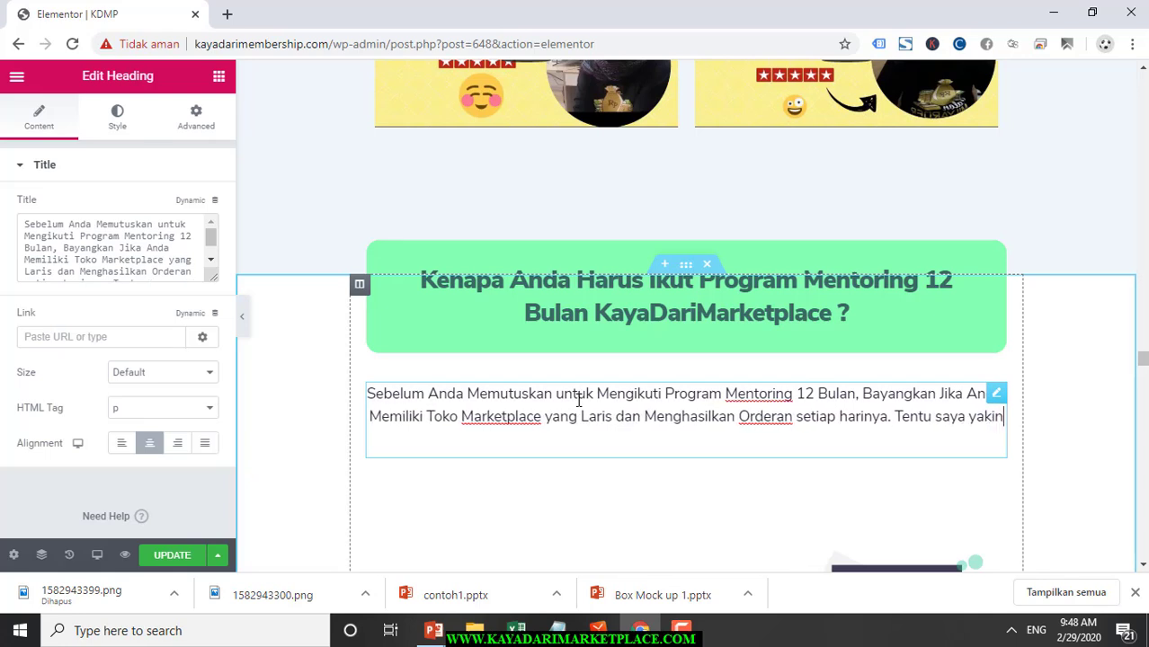
type(" Anda akan ")
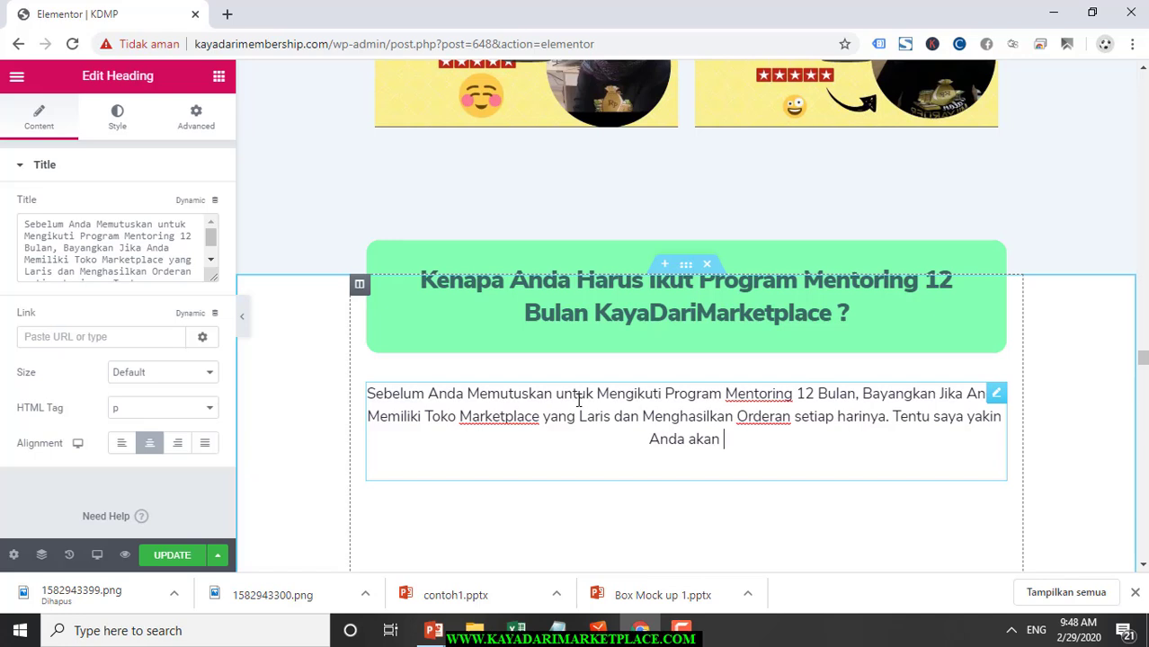
type("m")
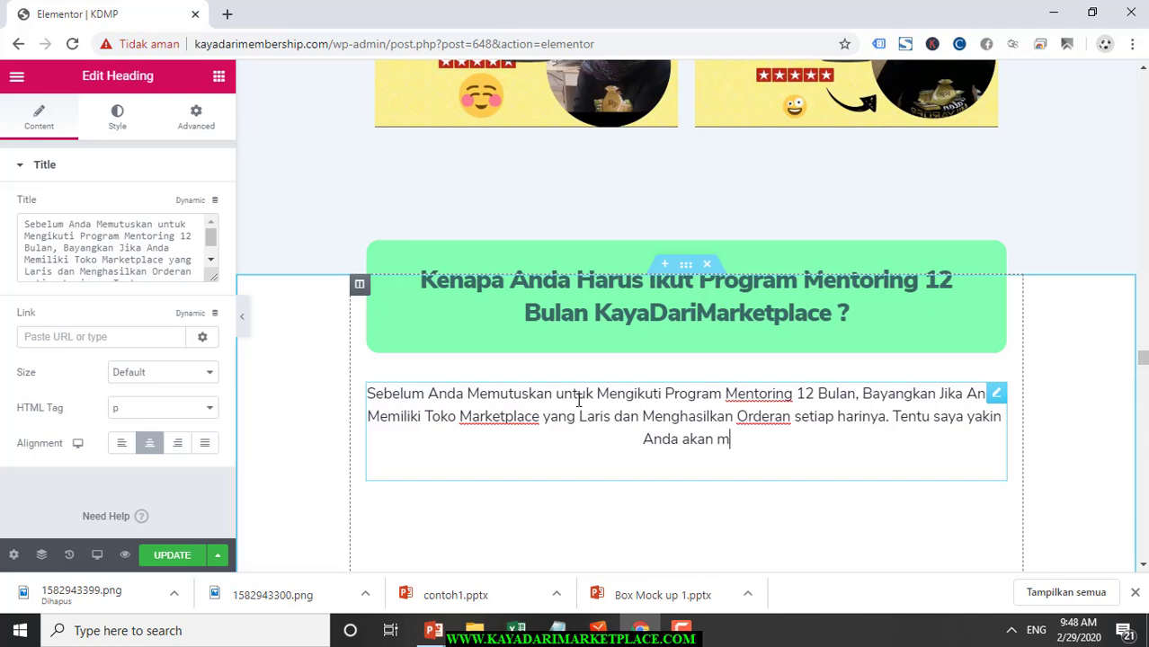
type("emiliki ")
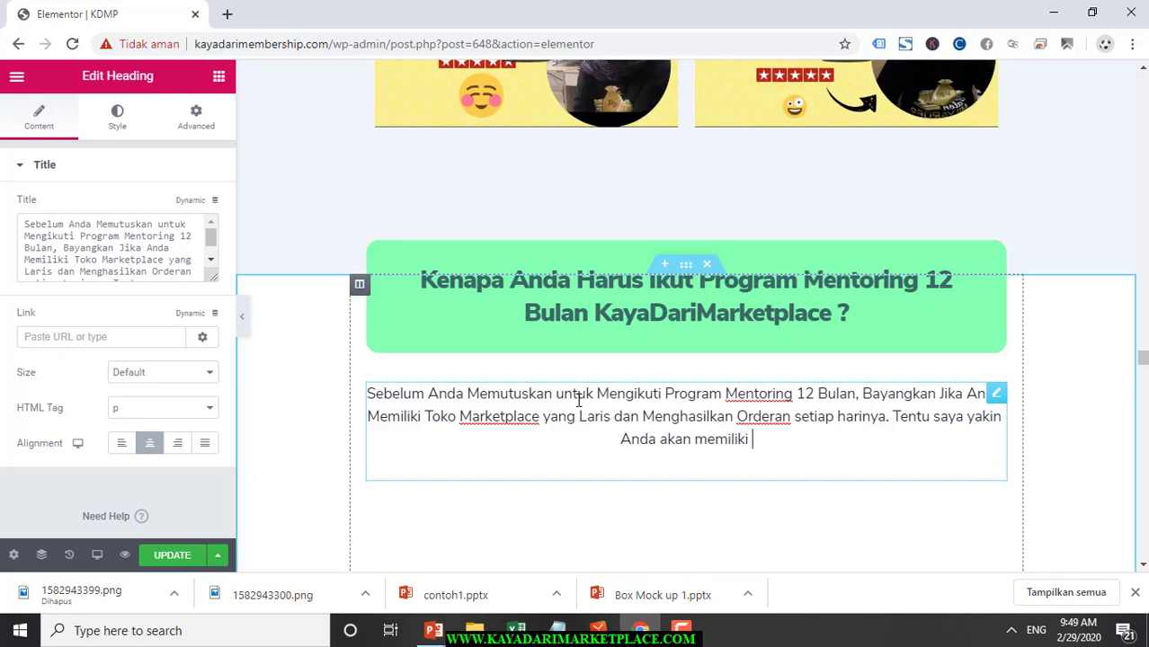
type("tambahan penghasilan ")
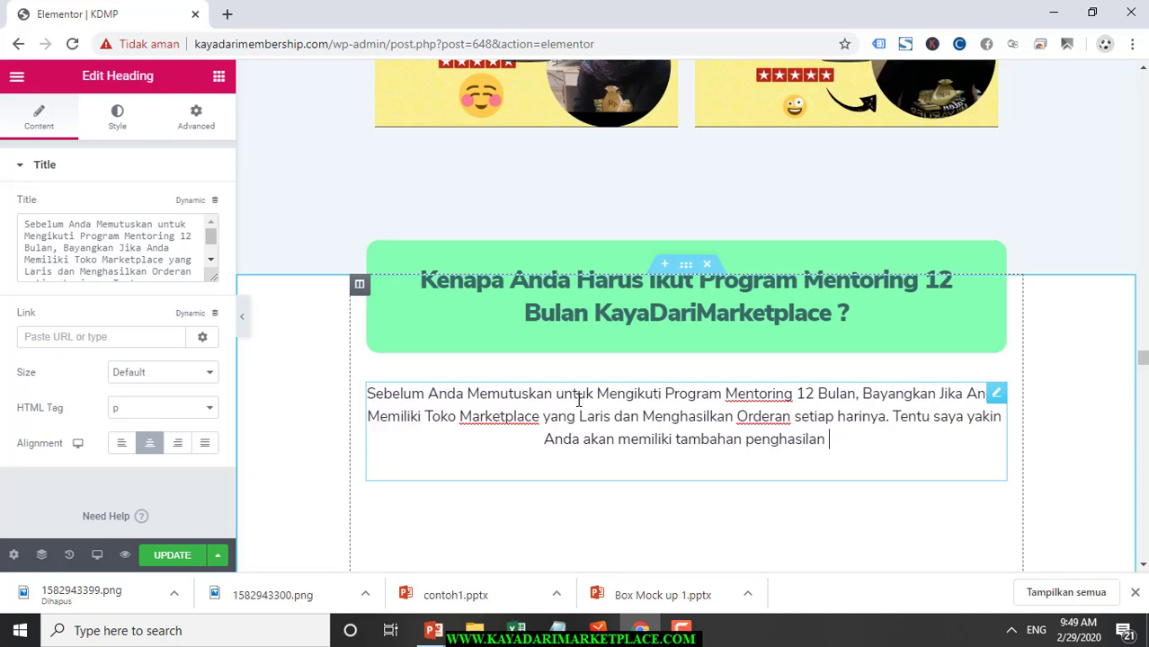
type("dari Marke")
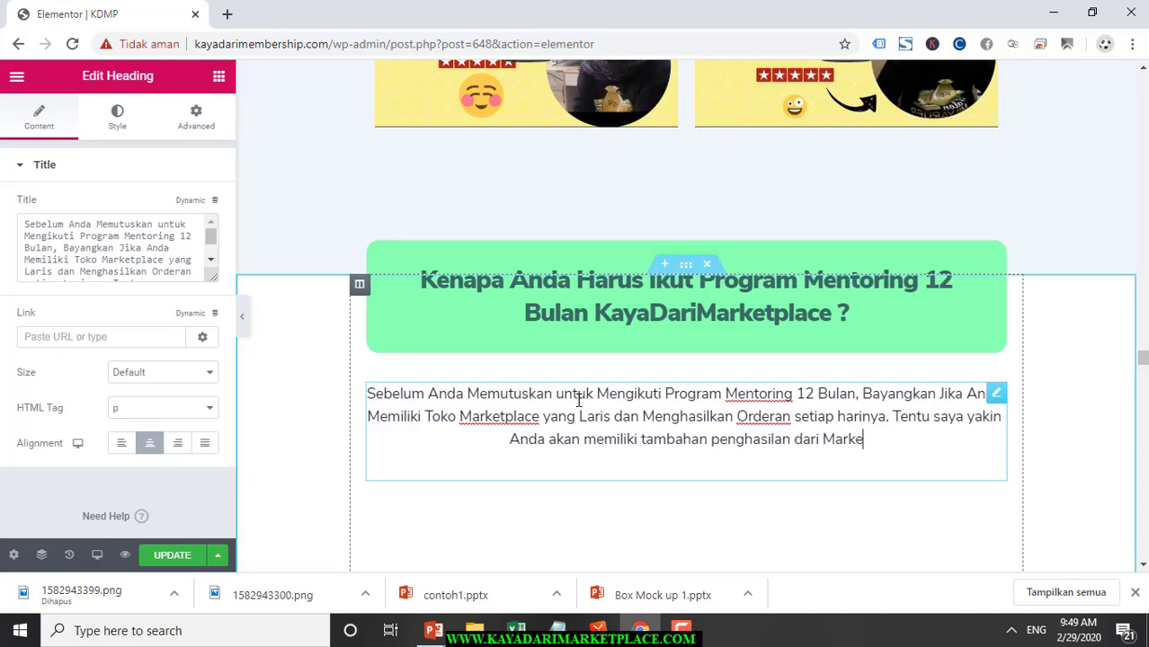
type("tpla")
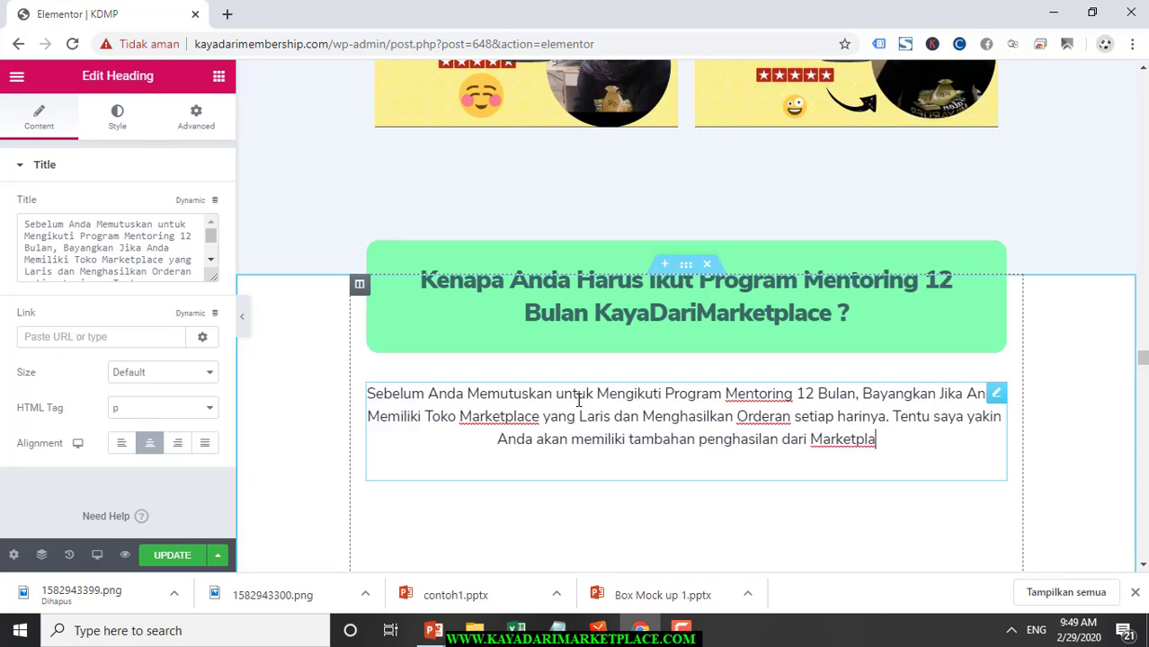
type("ce")
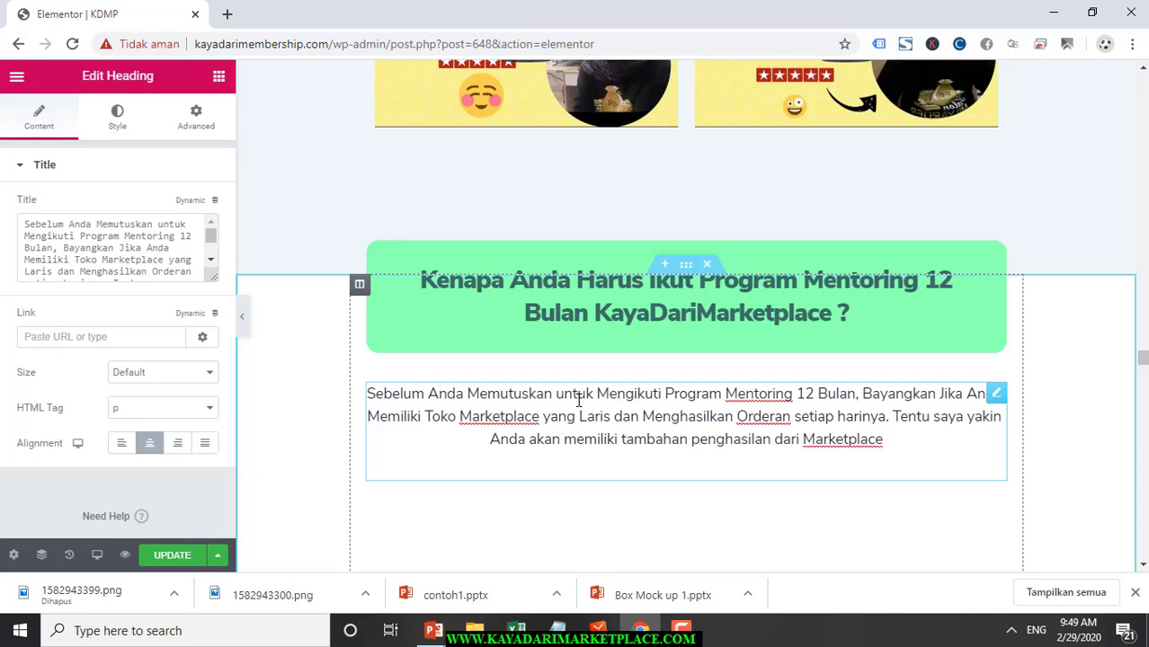
type(".")
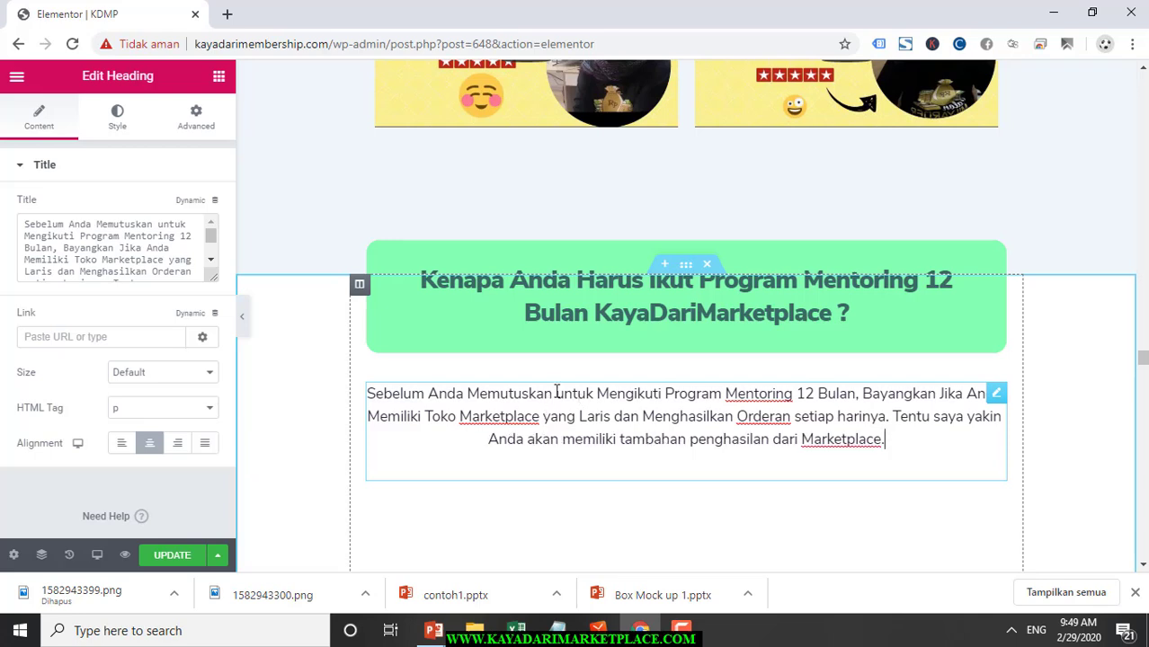
Insert ".Co" after "KayaDariMarketplace" in the green box's heading
scroll(558, 385, "down", 2)
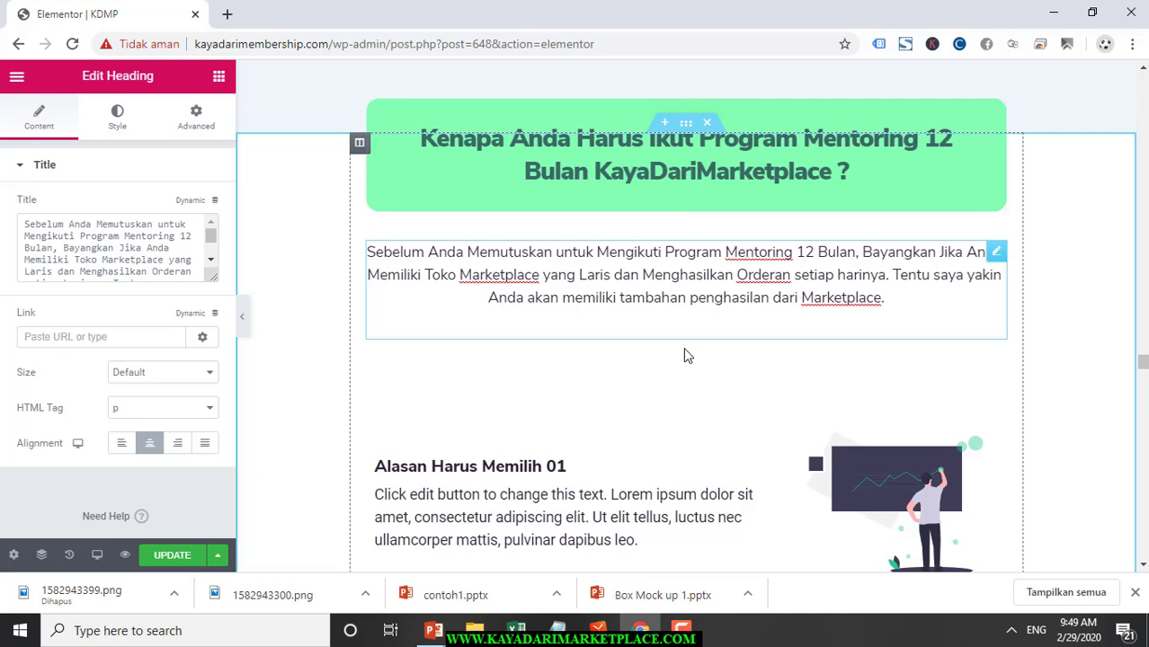
left_click(835, 170)
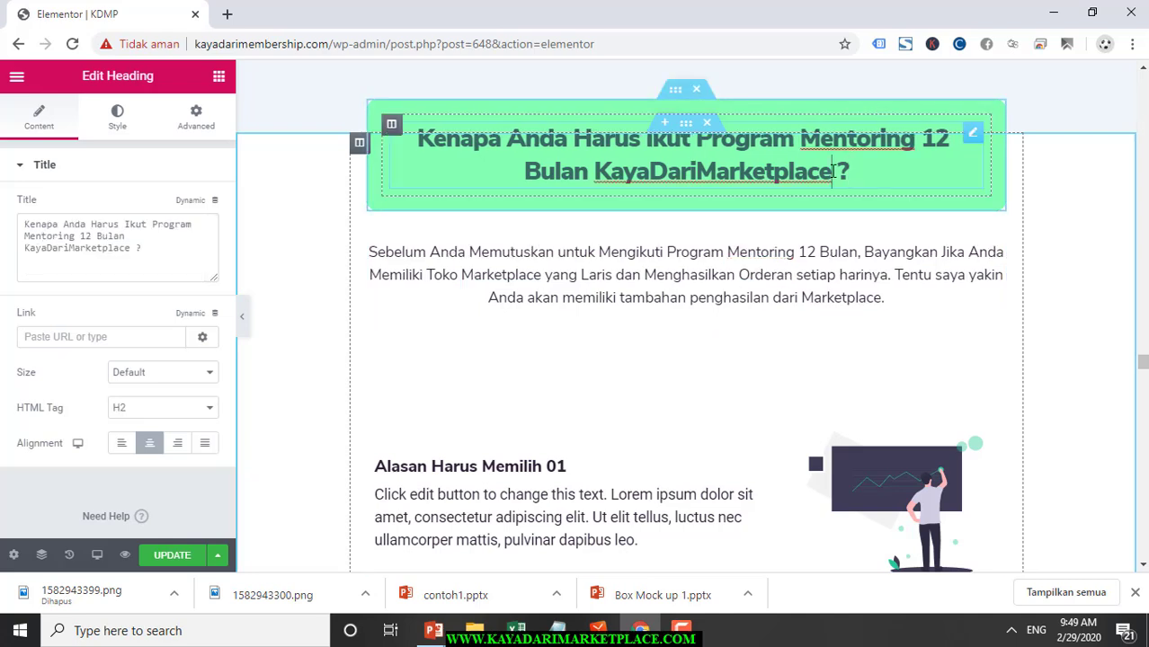
type(".Co")
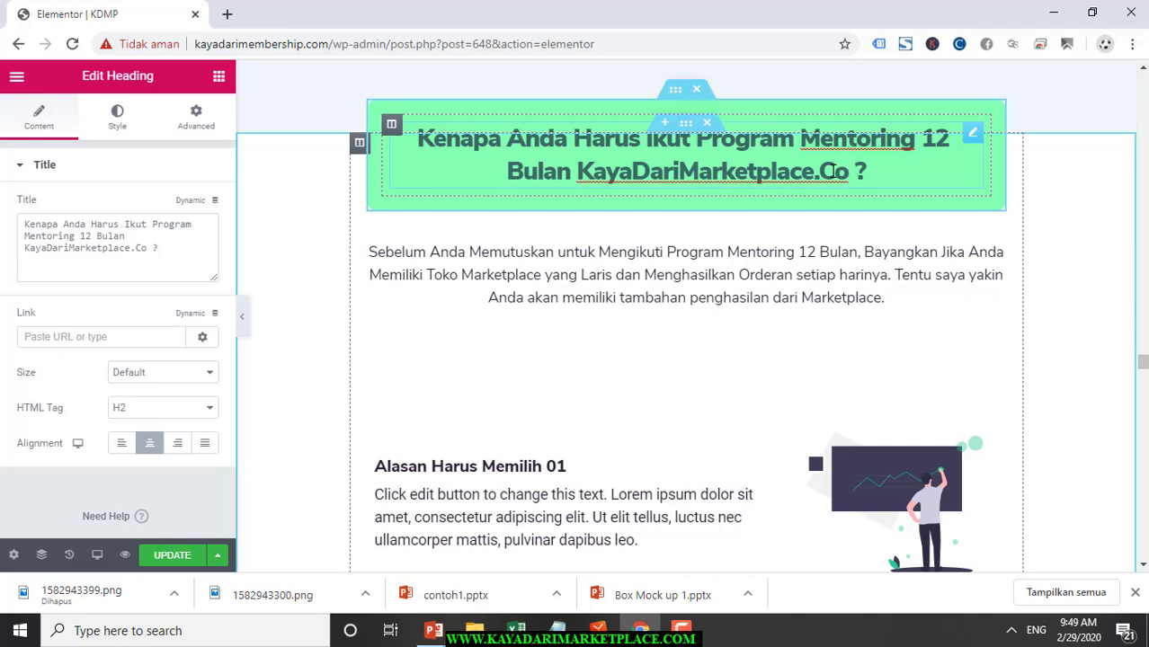
Replace the period at the end of the paragraph below the green heading with ", Betul ?"
left_click(886, 299)
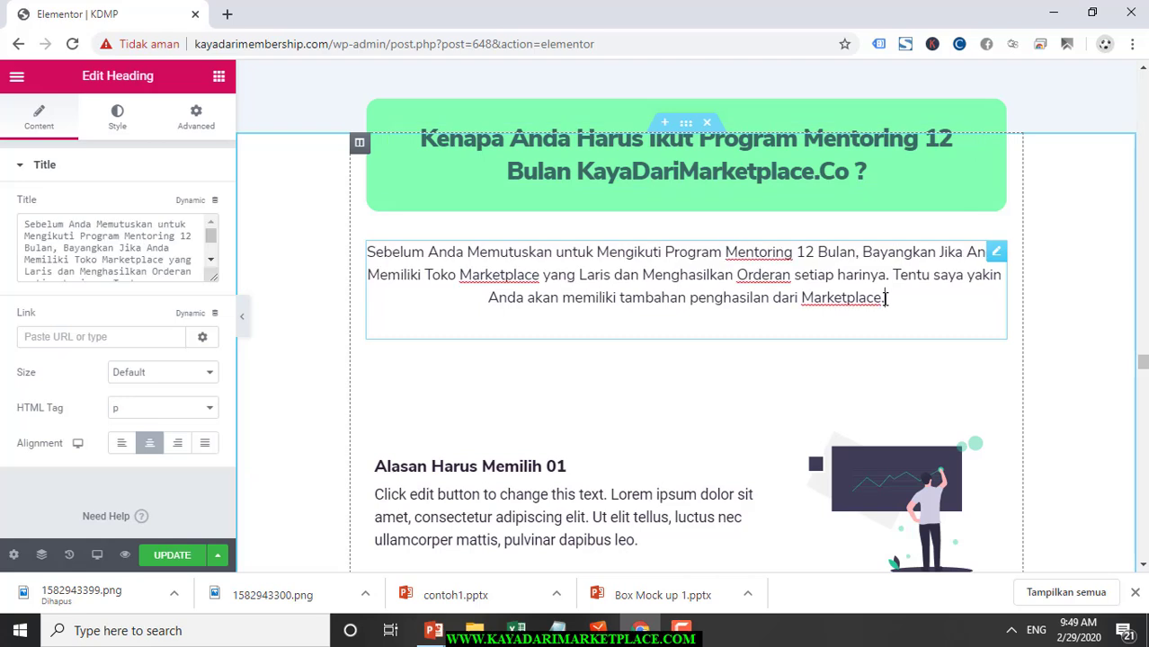
type(".")
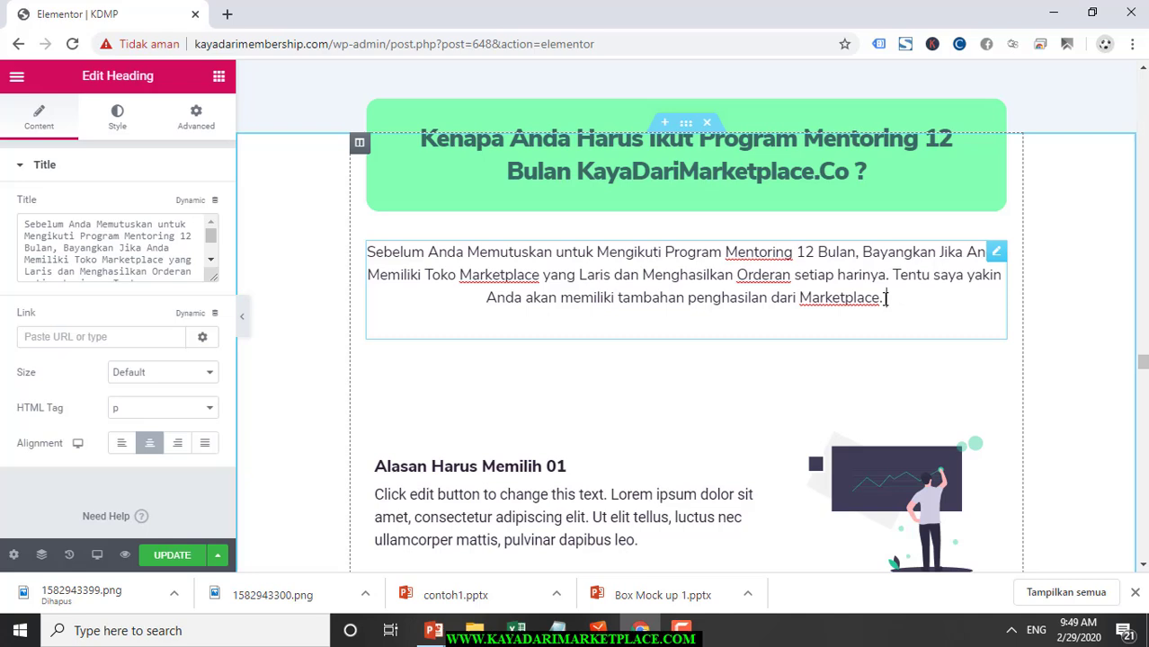
key("BackSpace")
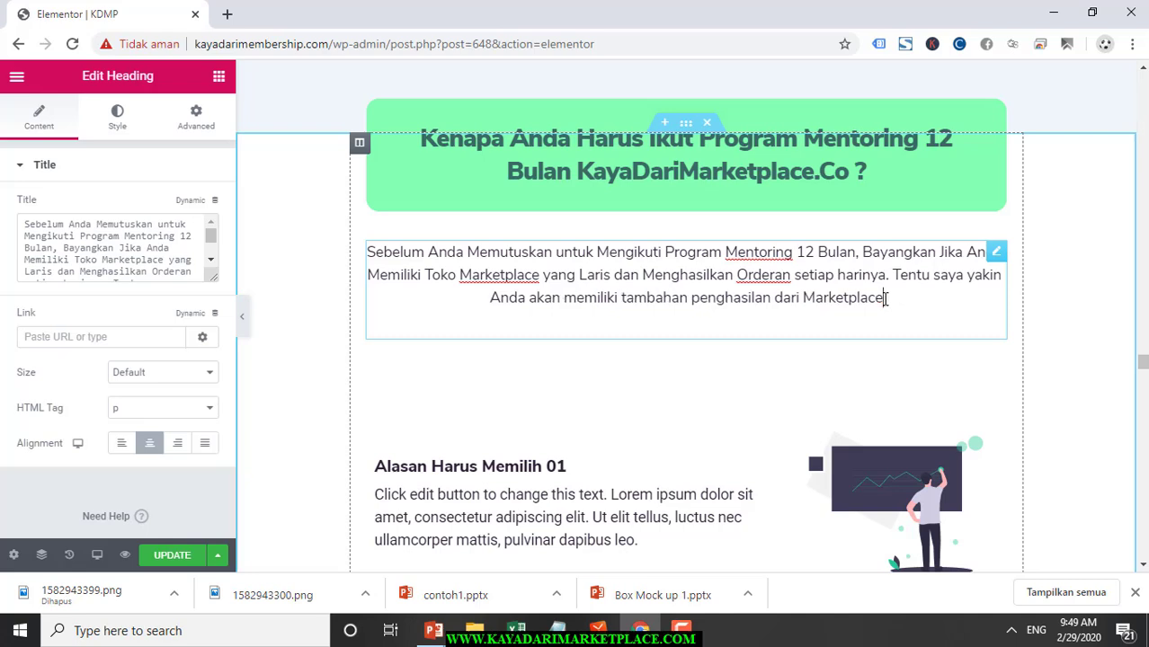
type(", Betul")
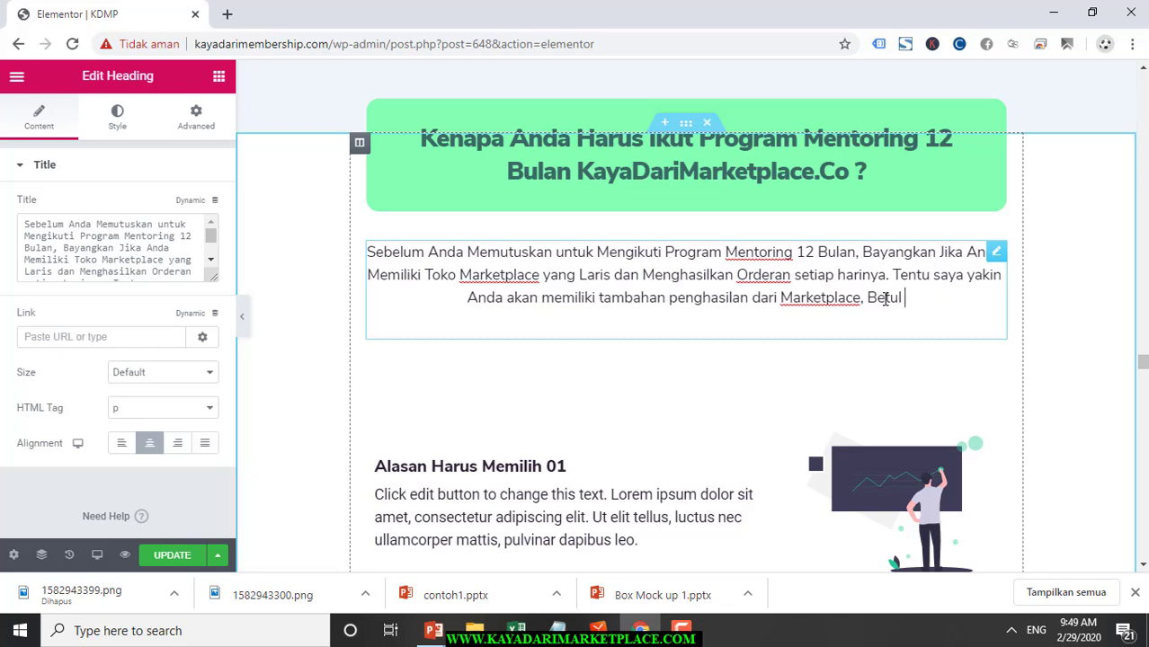
type(" ?")
Leave a blank line below the paragraph and begin a new one with "Selain itu ada lagi alasan-alasan yang Anda perlu ketahui seputar"
key("Return")
key("Return")
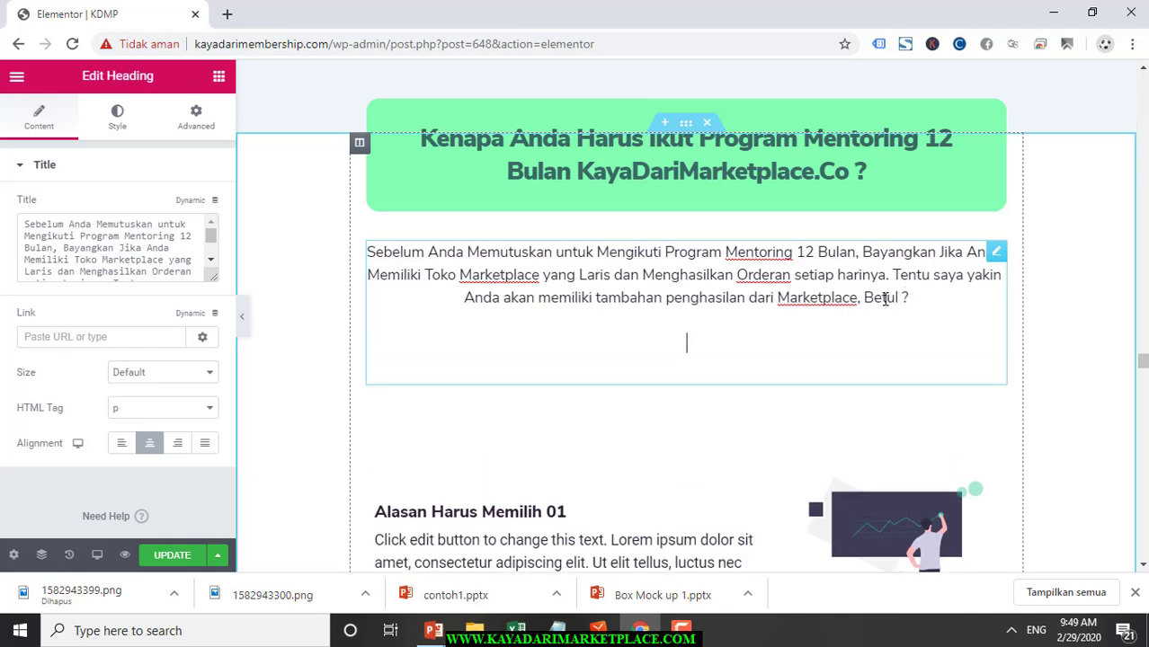
type("Maka")
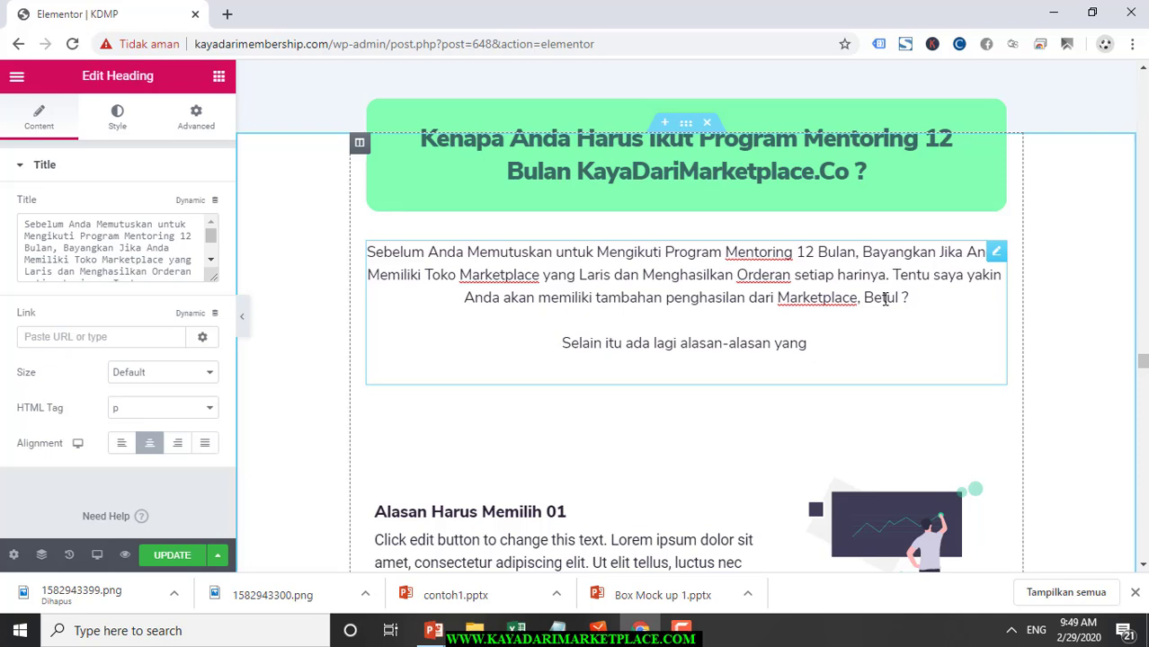
type("Anda perlu")
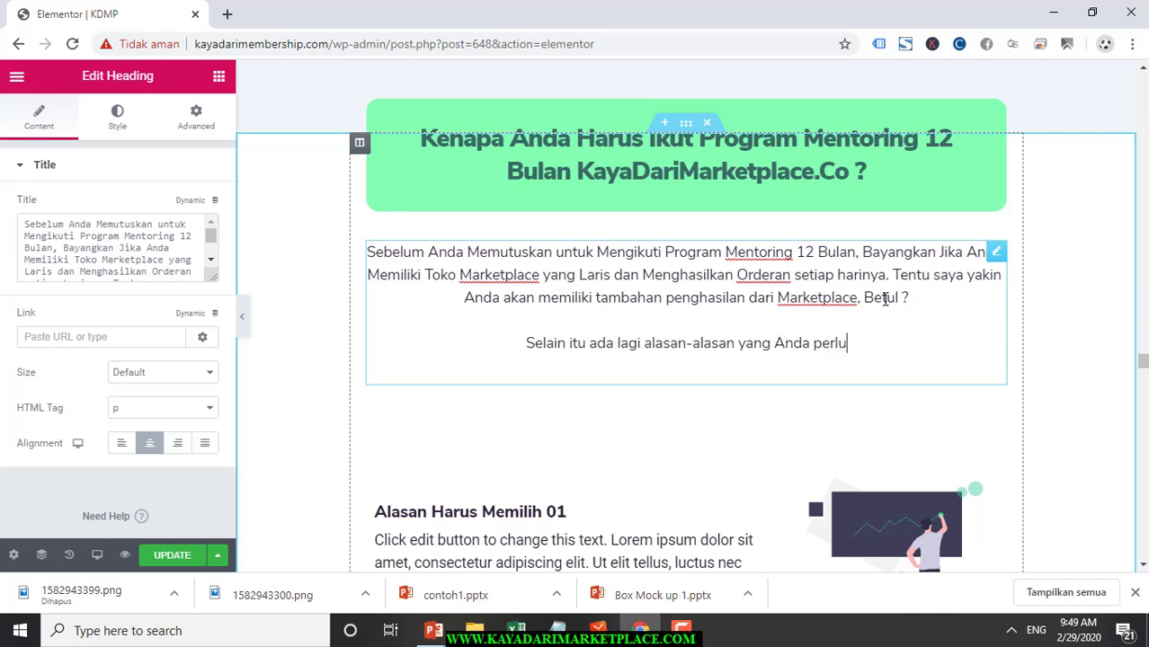
type(" ketahui se")
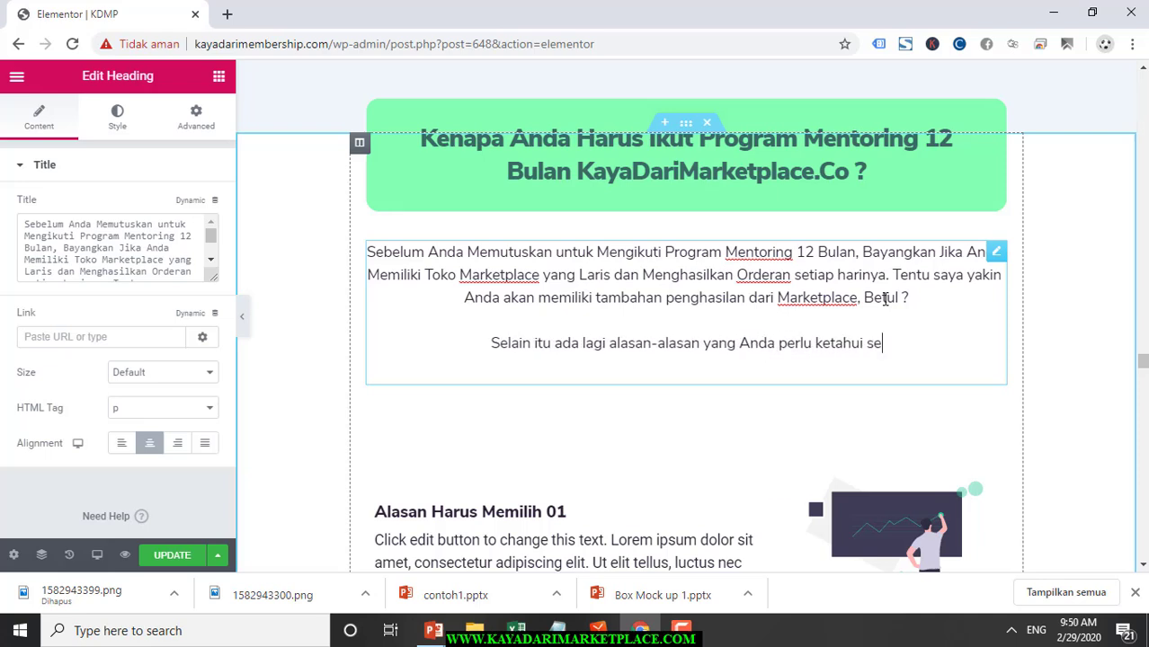
type("putar ")
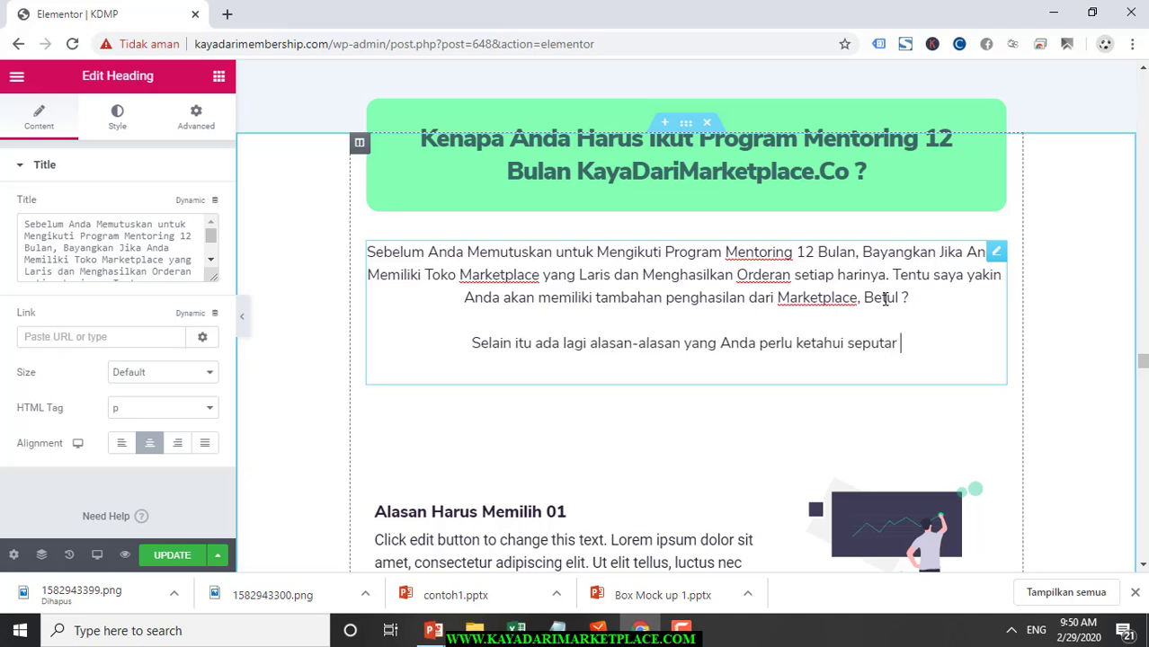
Complete the new paragraph's sentence with "Program Mentoring 12 Bulan."
type("Program ")
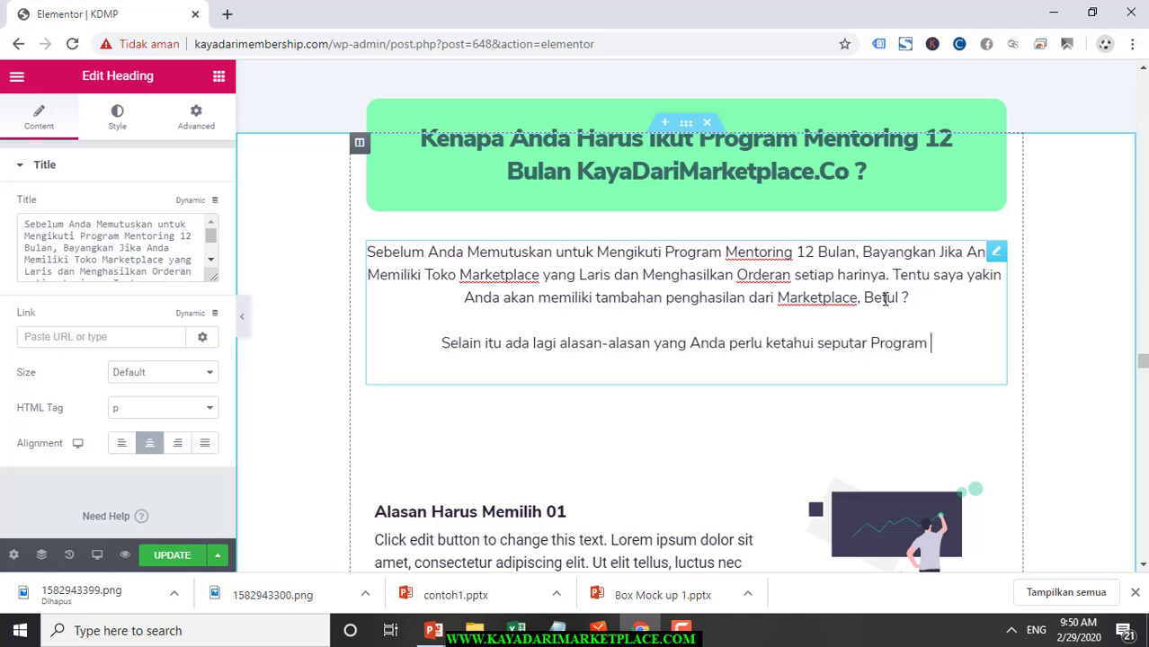
type("Mentorin")
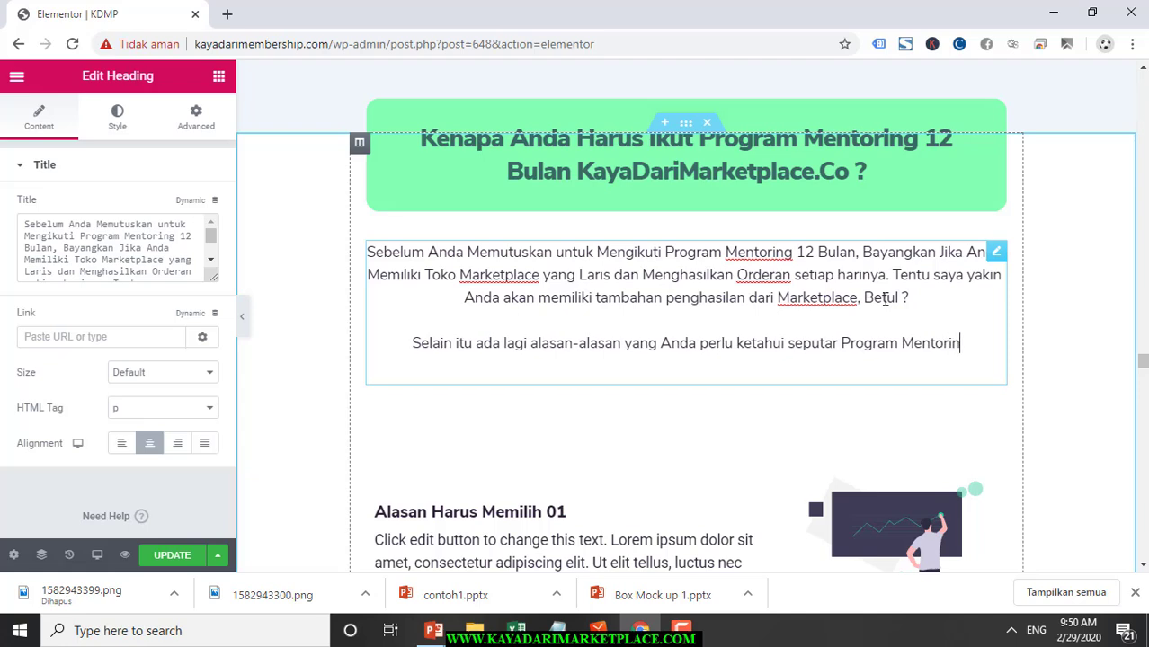
type("g 12 Bukab")
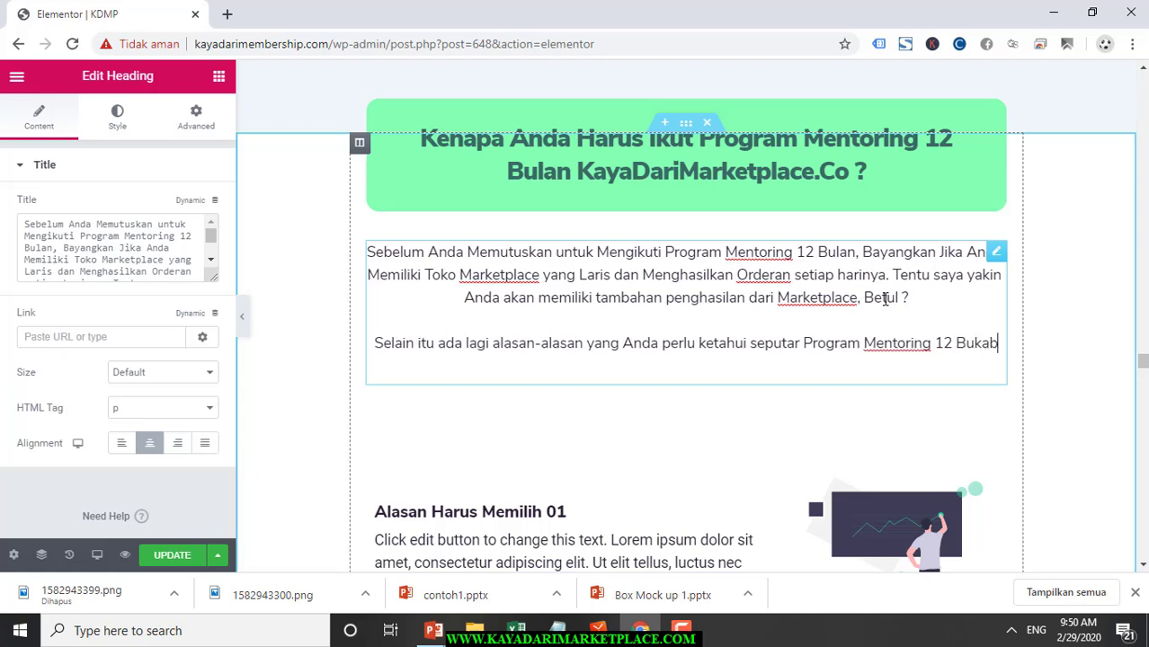
key("BackSpace")
key("BackSpace")
key("BackSpace")
type("k")
key("BackSpace")
type("la")
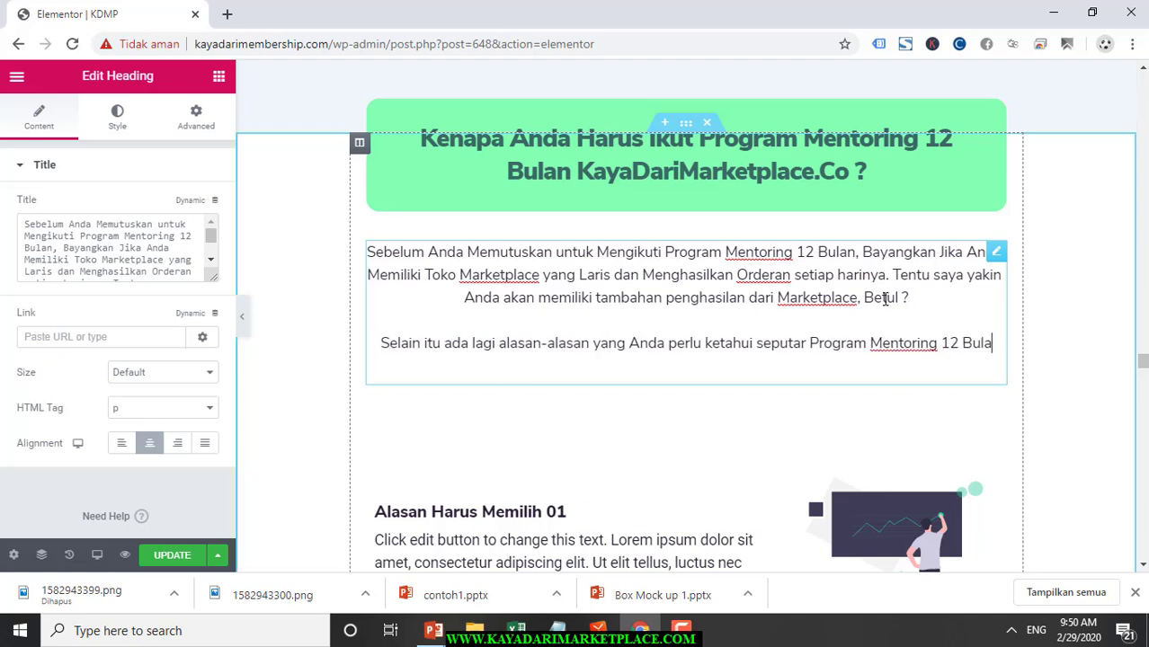
type("n.")
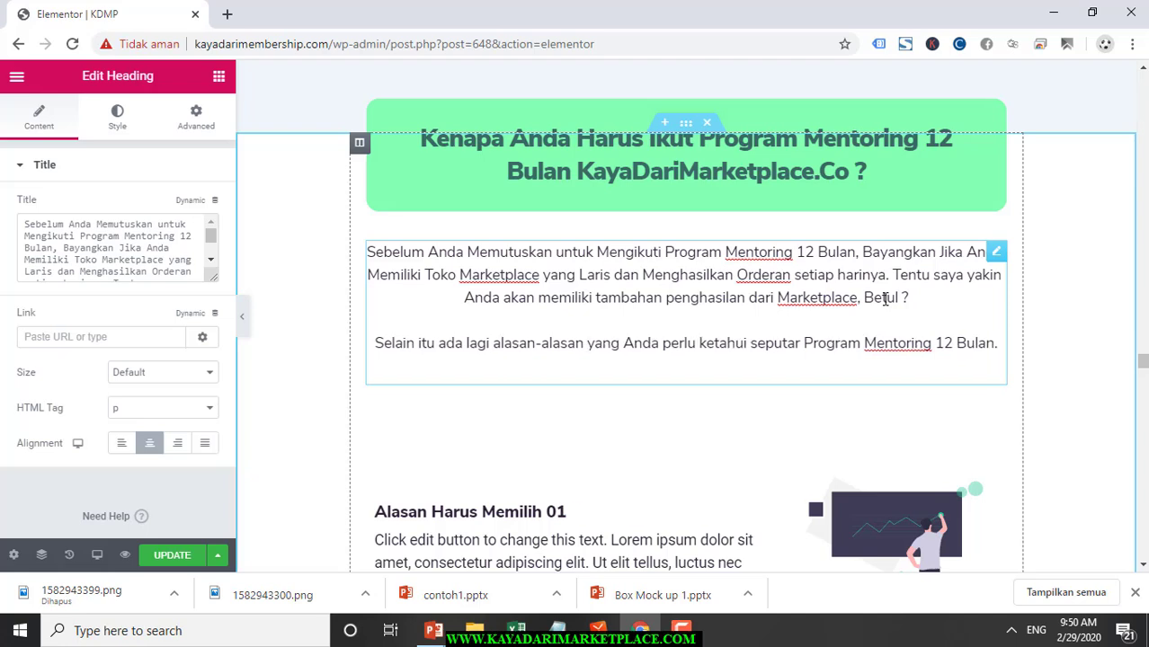
Clear the "Alasan Harus Memilih 01" title of the first reason box
left_click(542, 508)
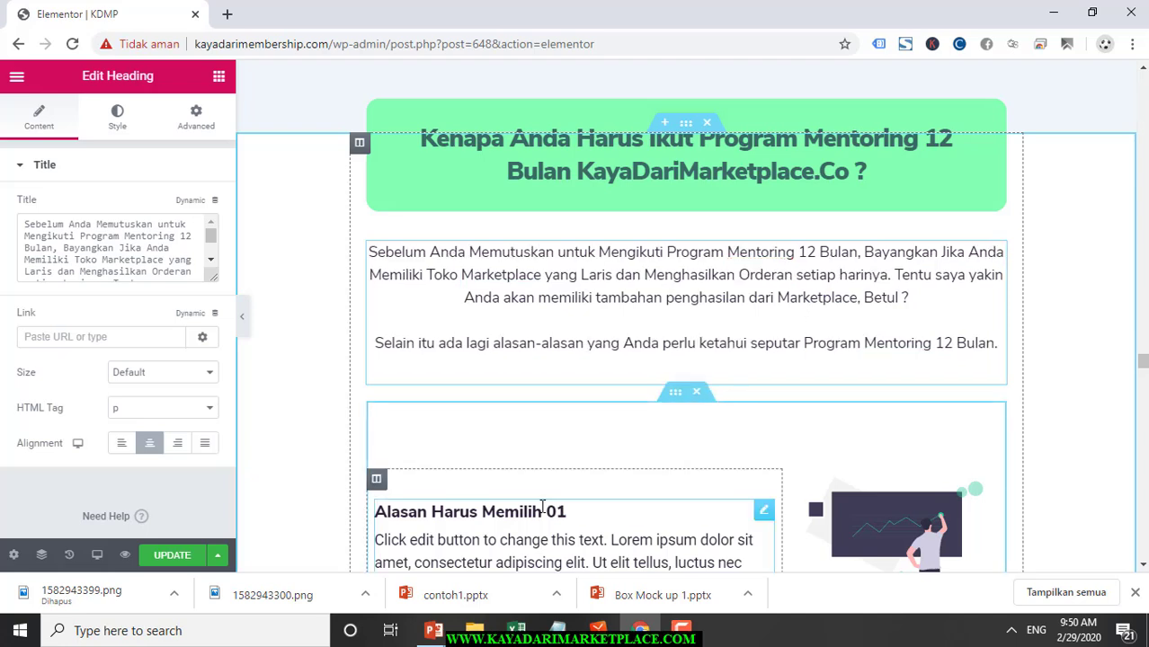
key("BackSpace")
key("BackSpace")
key("BackSpace")
key("BackSpace")
key("BackSpace")
key("BackSpace")
key("BackSpace")
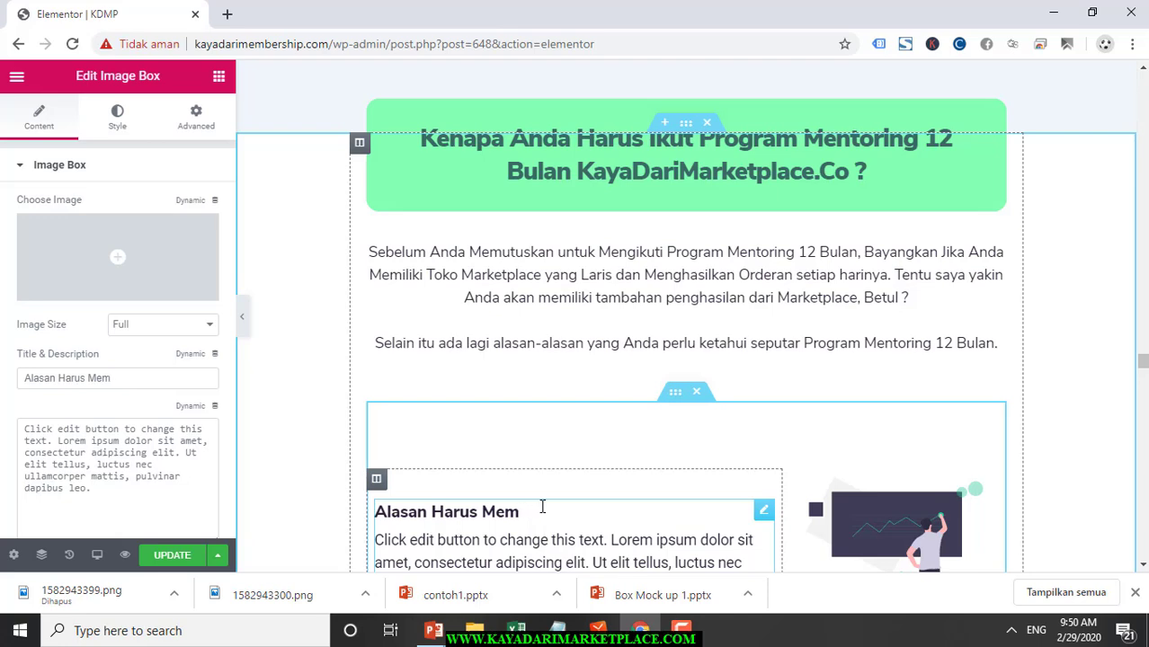
key("BackSpace")
key("BackSpace")
key("BackSpace")
key("BackSpace")
key("BackSpace")
key("BackSpace")
key("BackSpace")
key("BackSpace")
key("BackSpace")
key("BackSpace")
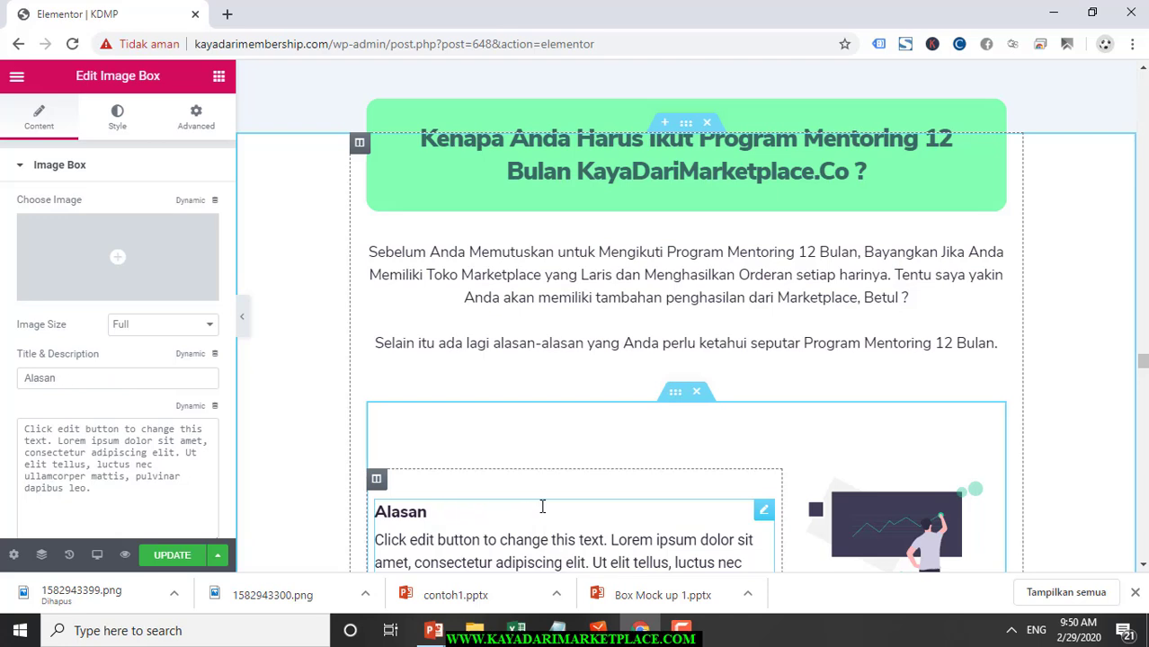
key("BackSpace")
key("BackSpace")
key("BackSpace")
key("BackSpace")
key("BackSpace")
key("BackSpace")
Title the first reason box "Mentor Seorang Praktisi Marketplace Hampir 10 Tahun"
type("Me")
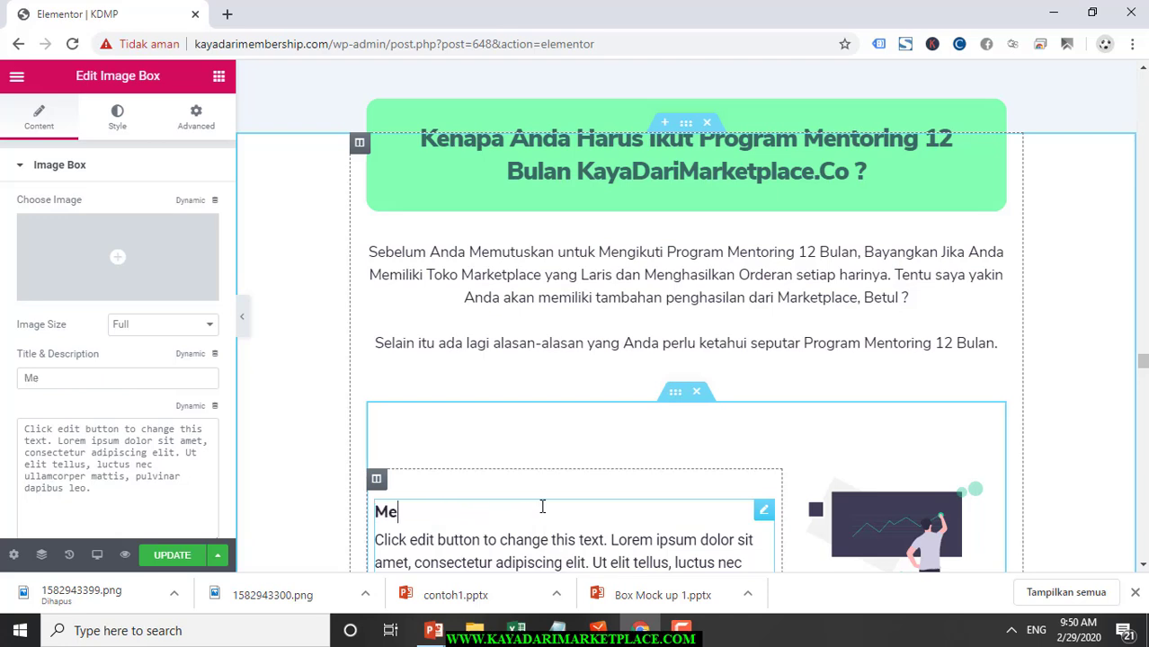
type("ntor ad")
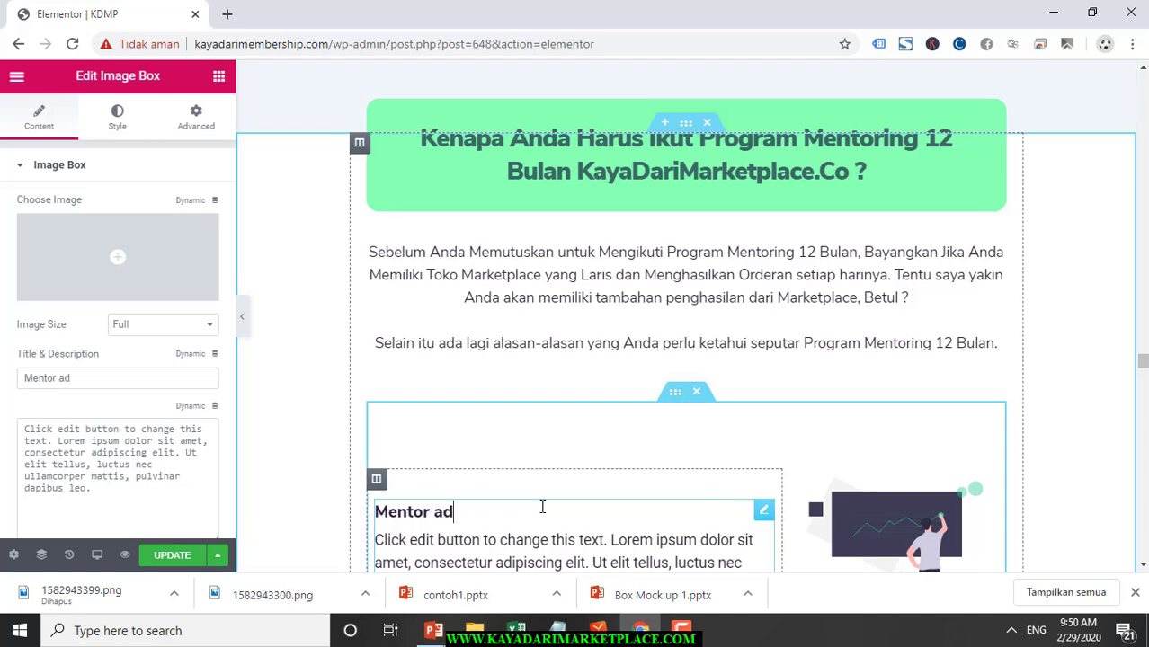
key("BackSpace")
key("BackSpace")
type("S")
key("BackSpace")
type("Seorang Pratisi")
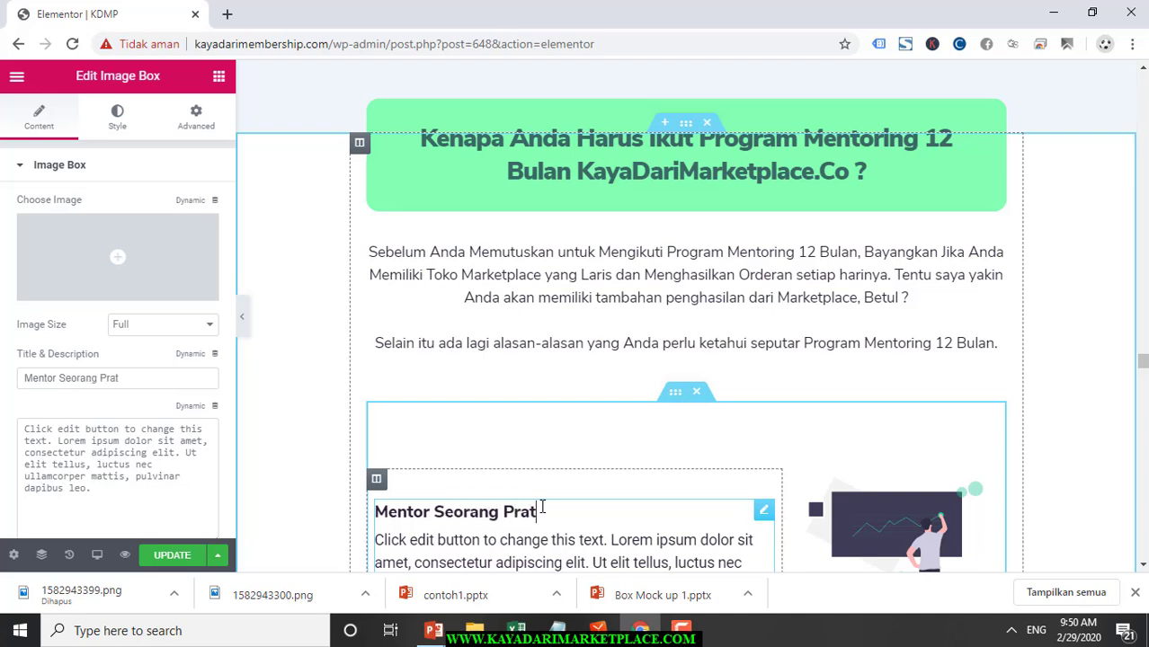
key("BackSpace")
key("BackSpace")
key("BackSpace")
key("BackSpace")
type("ktisi Marketp")
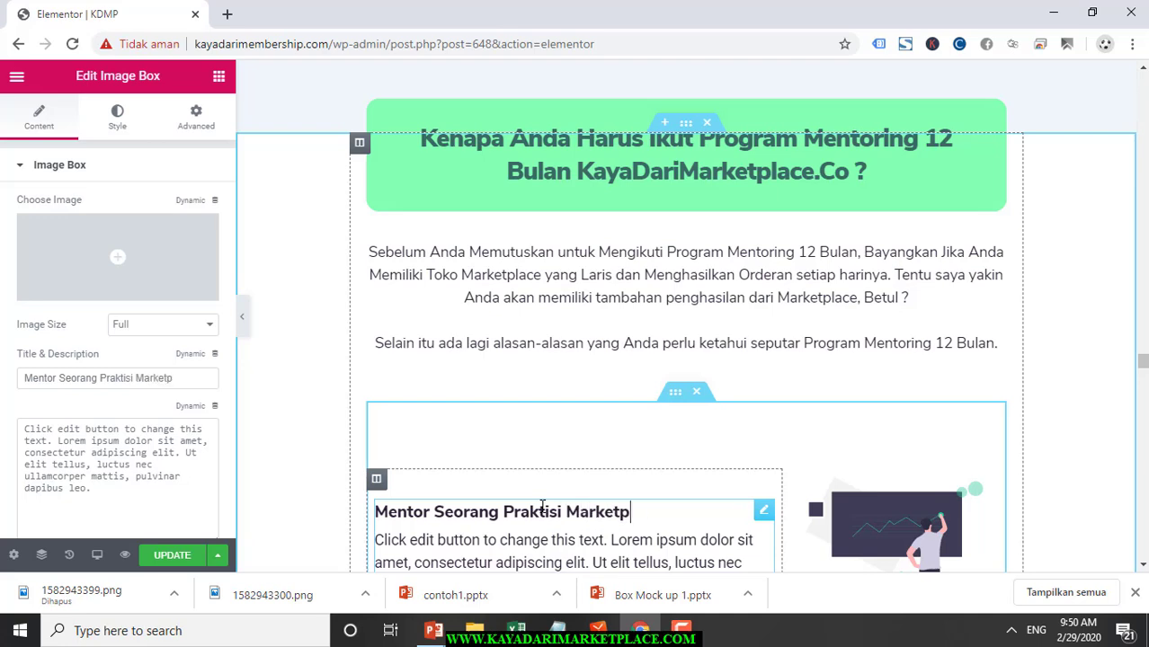
type("lace Hampir")
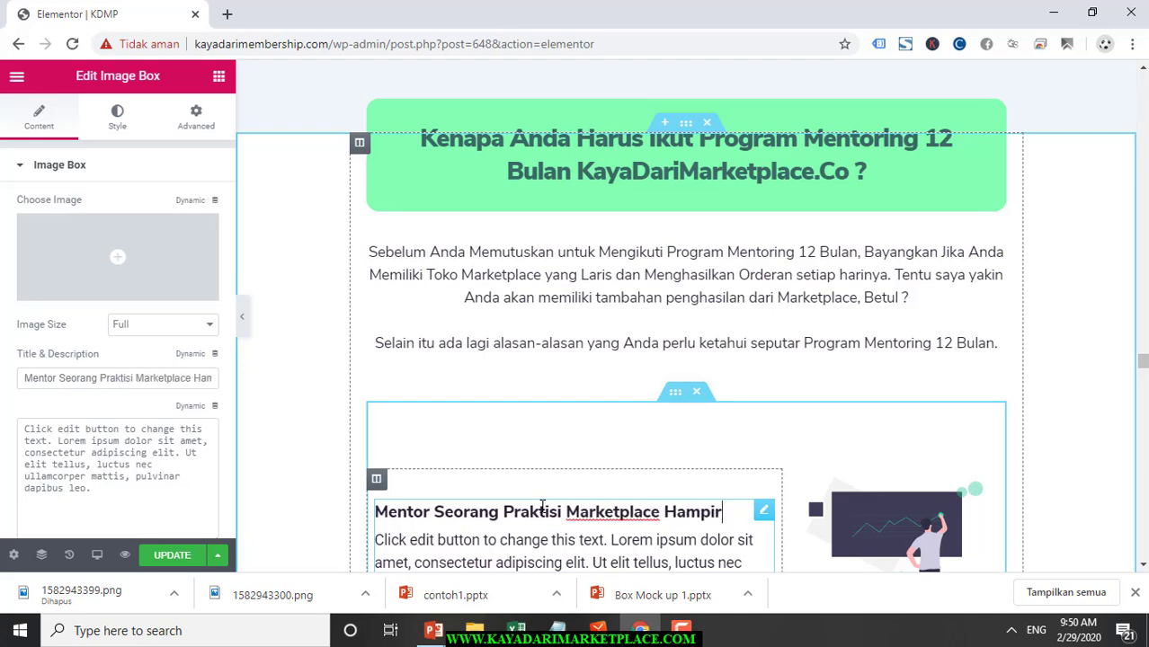
type(" 10 Tahun")
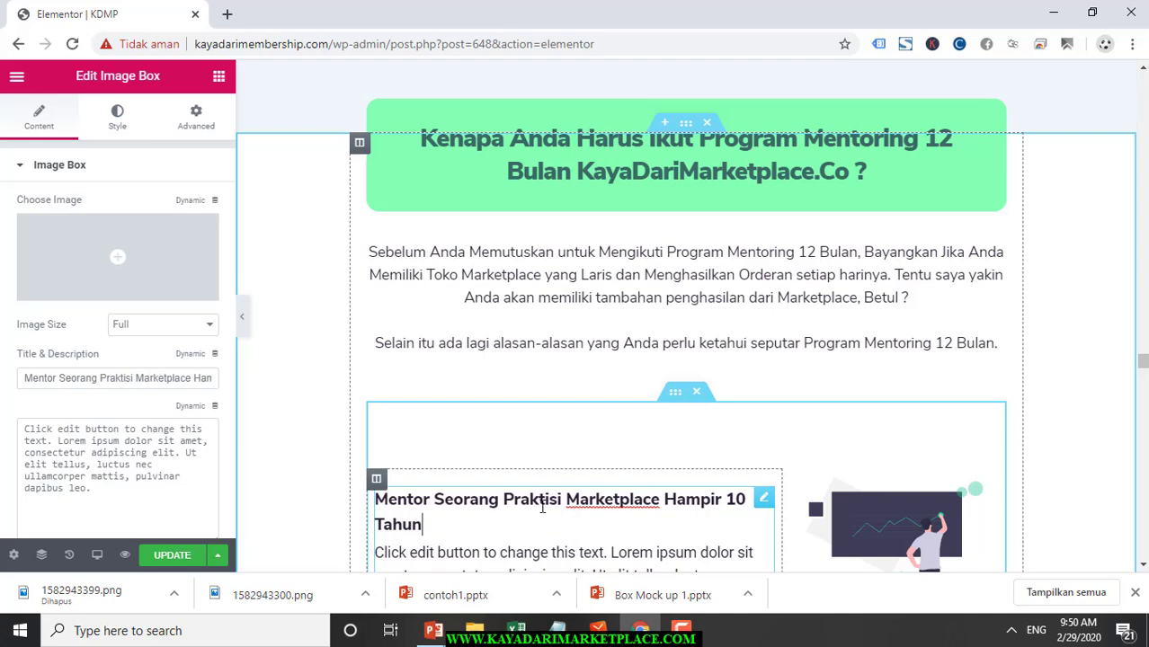
Replace the placeholder description in the first reason box with "Tentu hal ini"
scroll(577, 531, "down", 2)
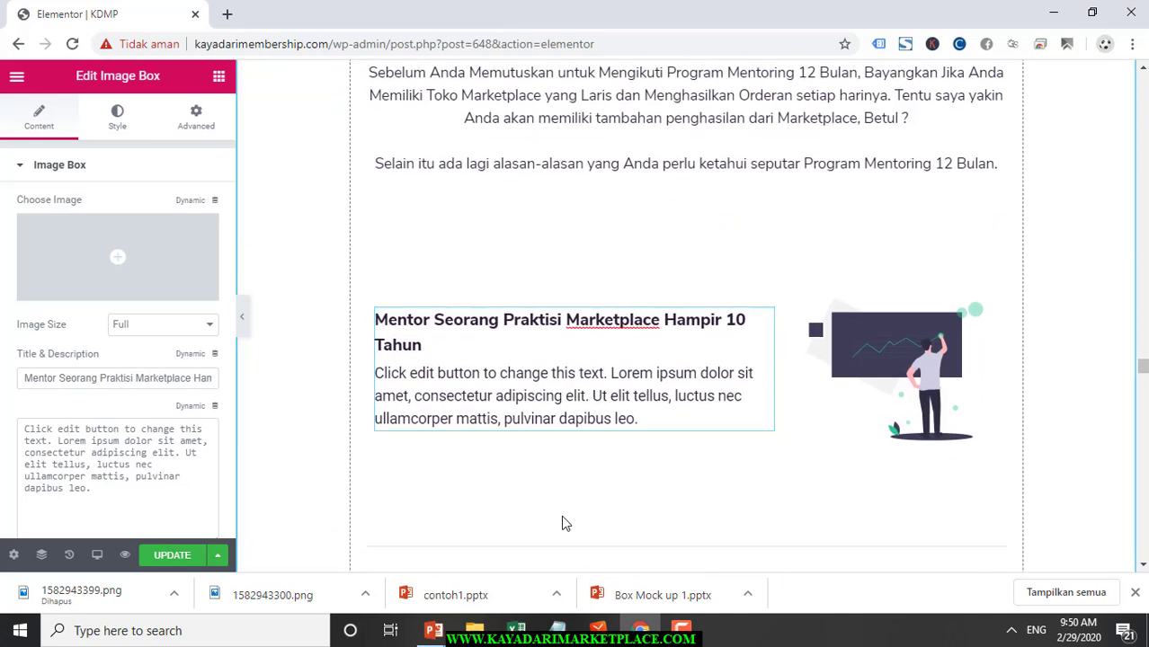
left_click(495, 397)
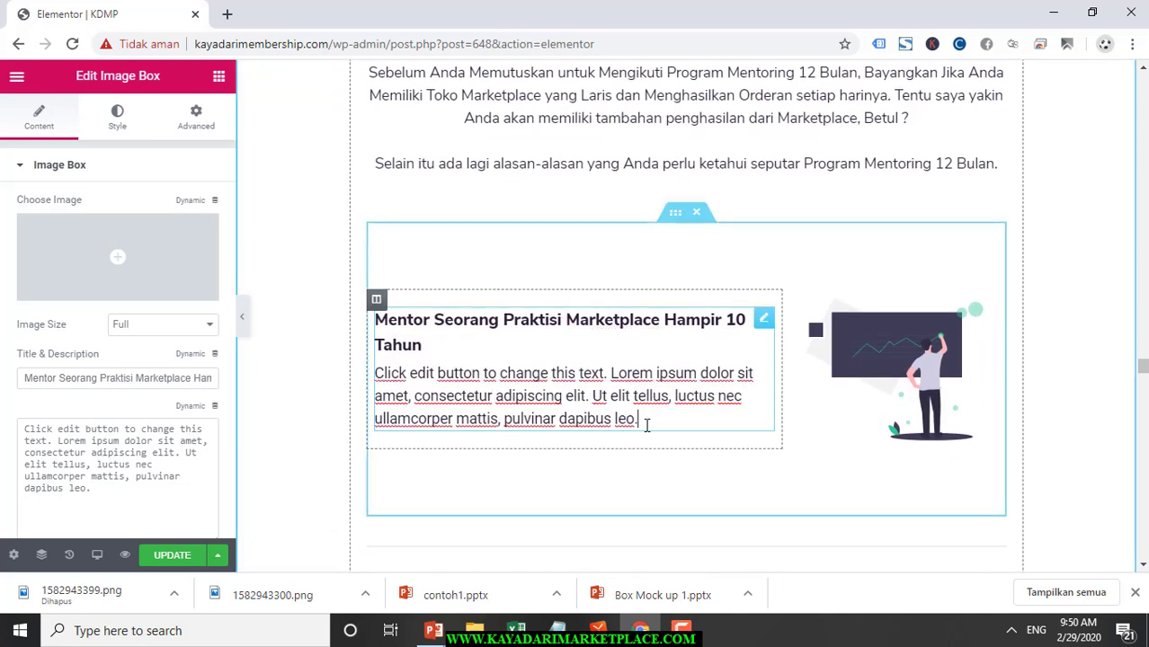
left_click_drag(653, 426, 378, 376)
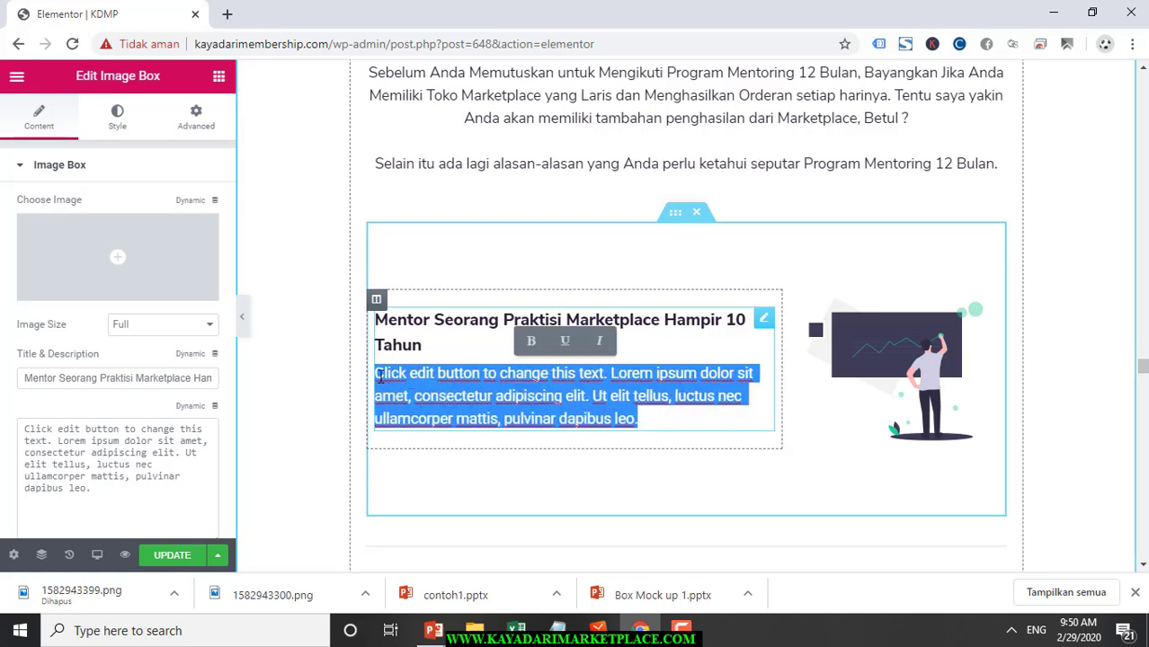
type("Tentu ha")
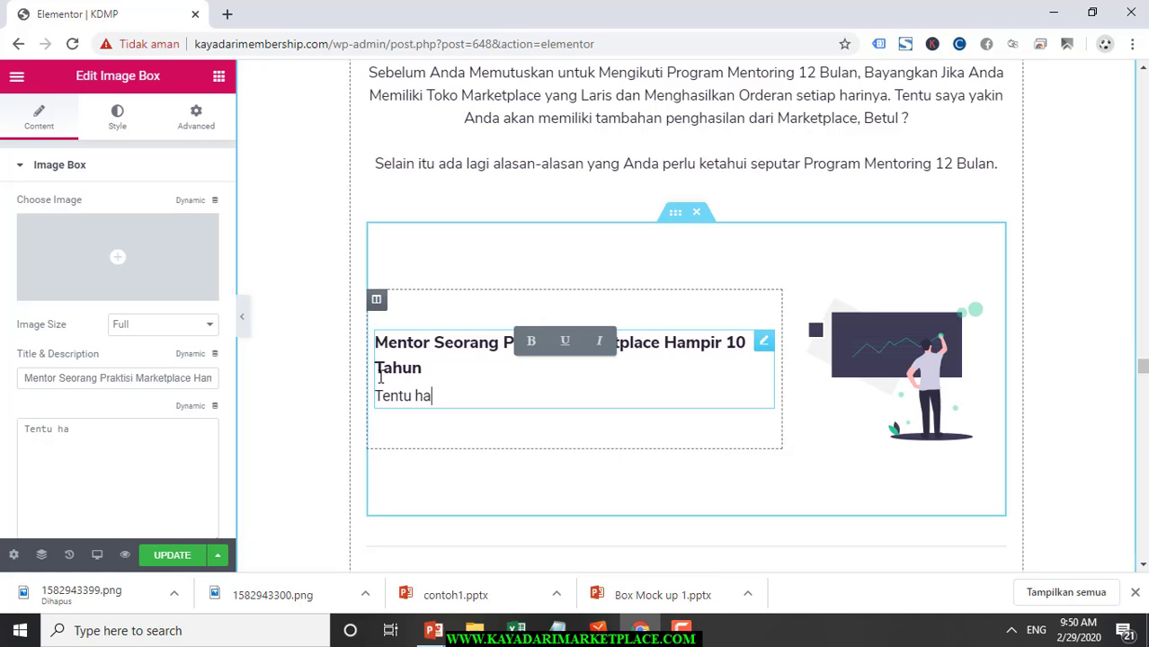
type("l ini")
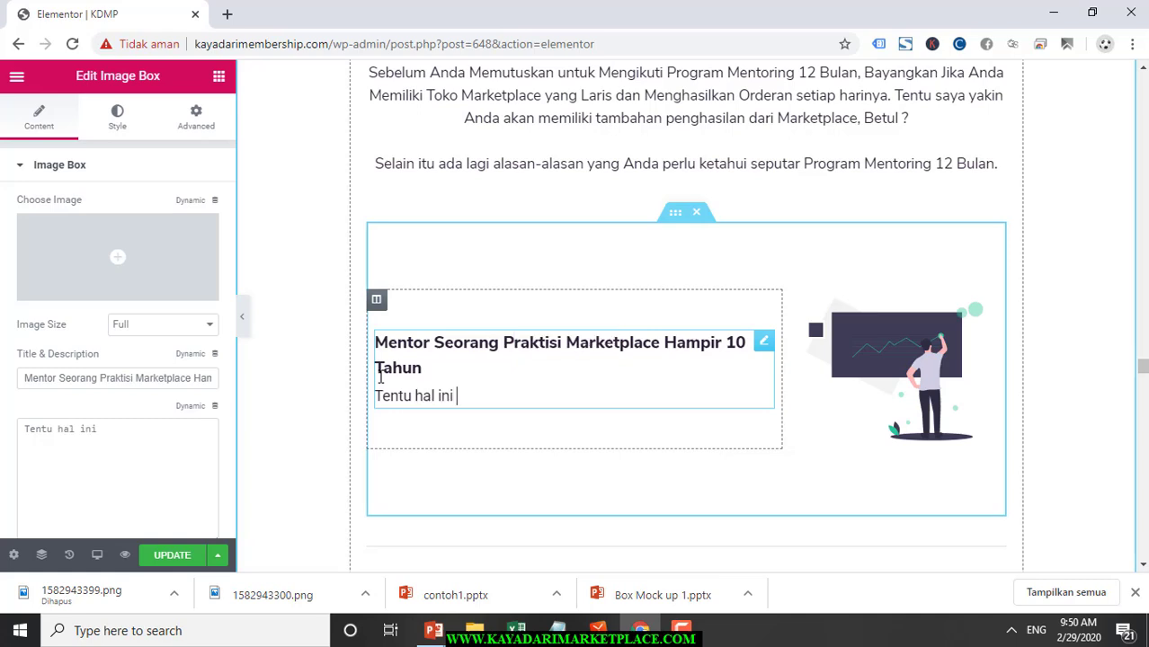
Clear the "Tentu hal ini" description of the first reason box
key("BackSpace")
key("BackSpace")
key("BackSpace")
key("BackSpace")
key("BackSpace")
key("BackSpace")
key("BackSpace")
key("BackSpace")
key("BackSpace")
key("BackSpace")
key("BackSpace")
key("BackSpace")
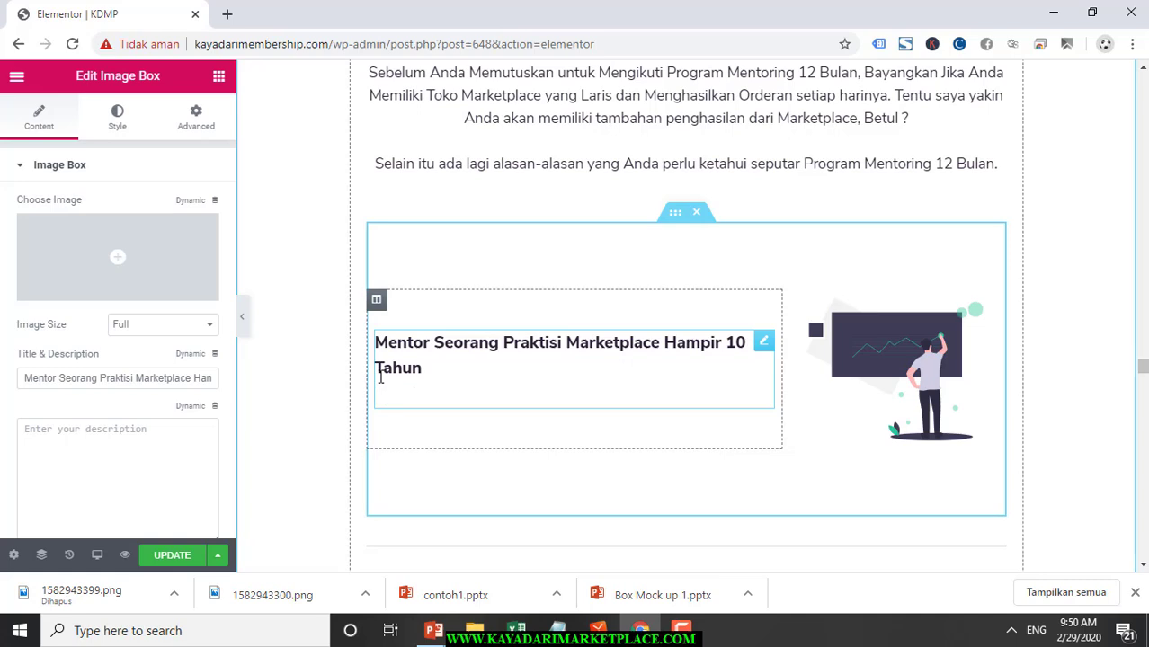
Start the first reason box's description with "Anda bisa ketahui bahwa dengan pengalaman yang hampir 10 Tahun berapa"
type("Anda bisa ")
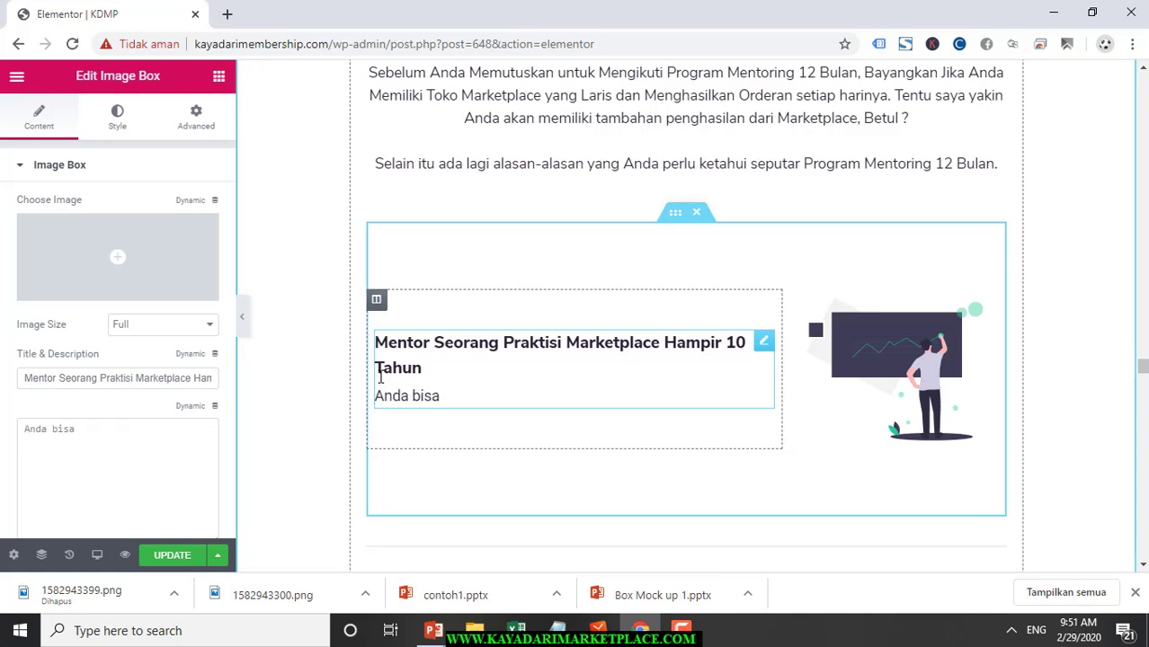
type("ketahui bah")
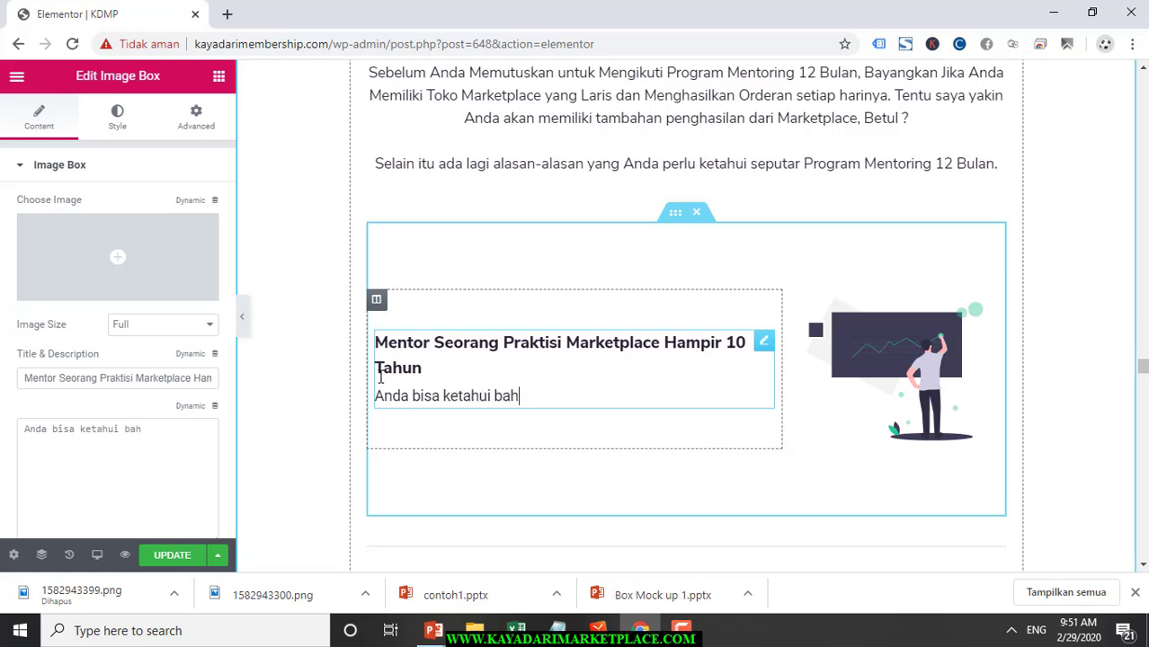
type("wa deng")
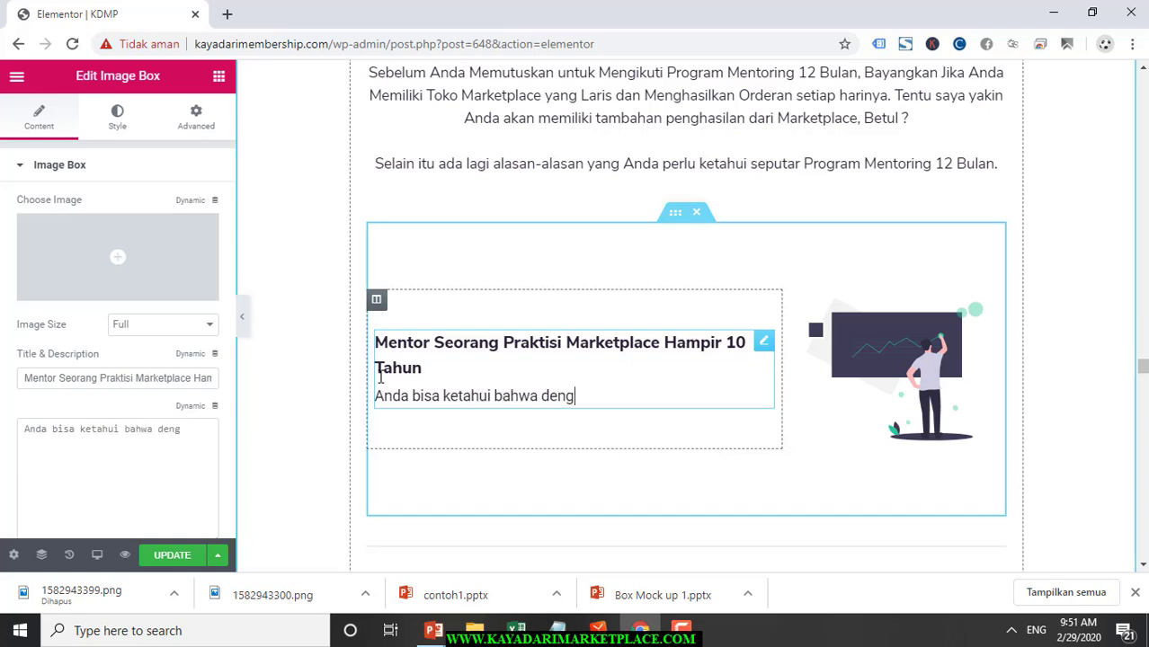
type("an pengalaman ")
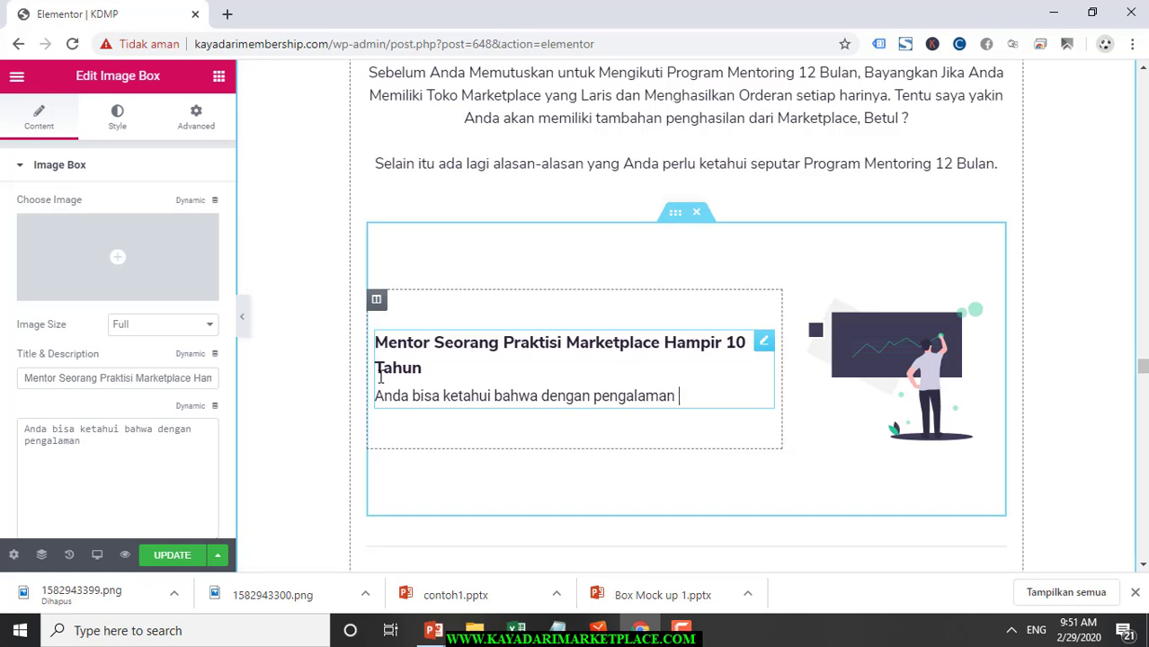
type("yang ham")
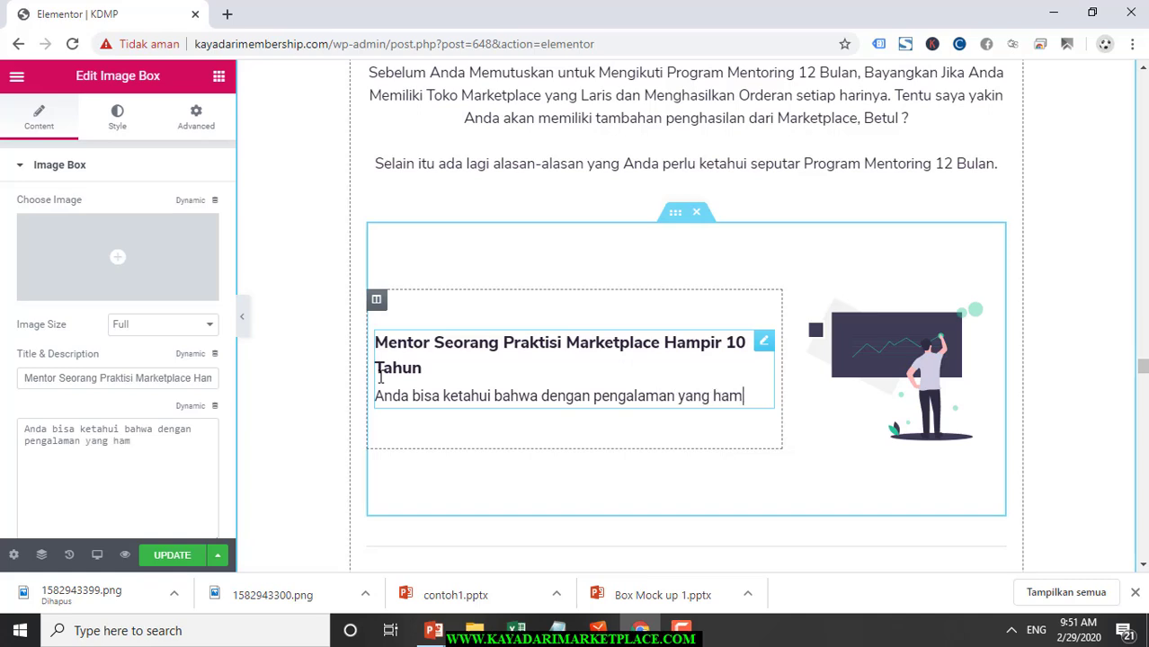
type("pir 10 T")
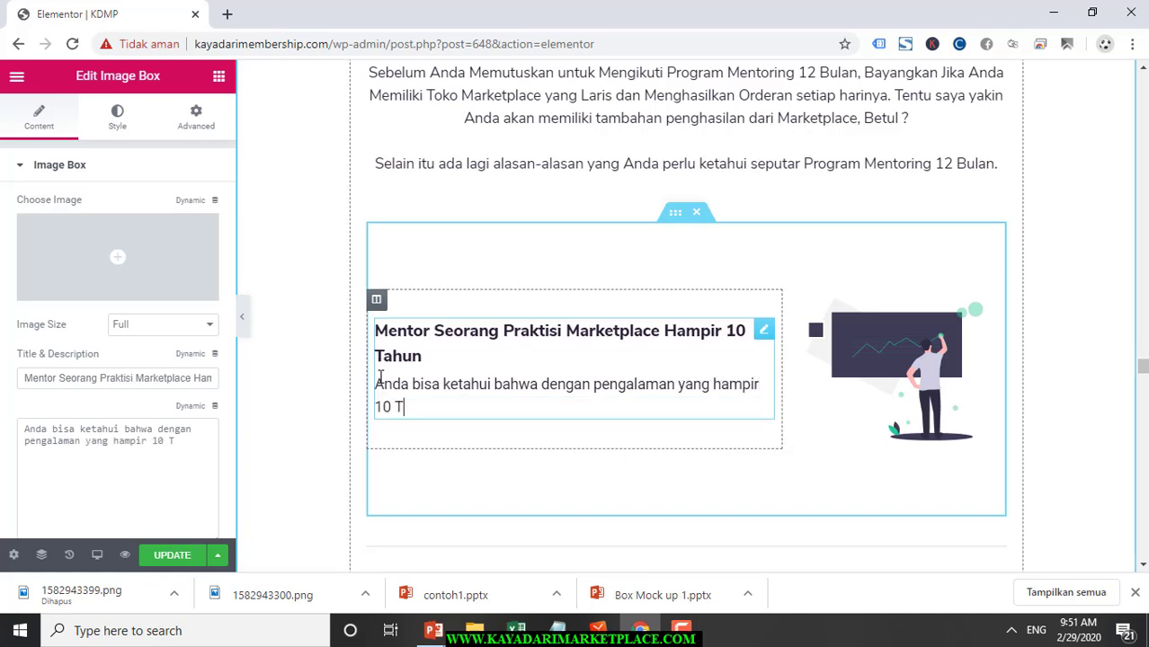
type("ahun berapa ")
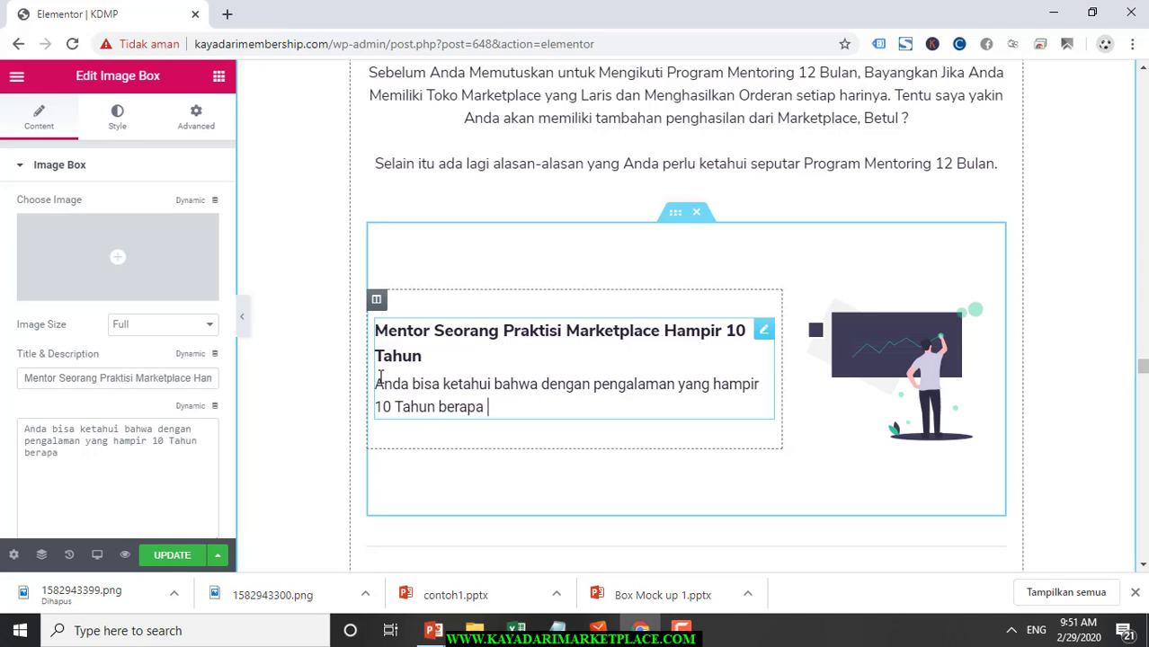
Continue the first box's description with "banyak pengalaman dan ilmu yang dimiliki oleh beliau. Beda"
type("banyak p")
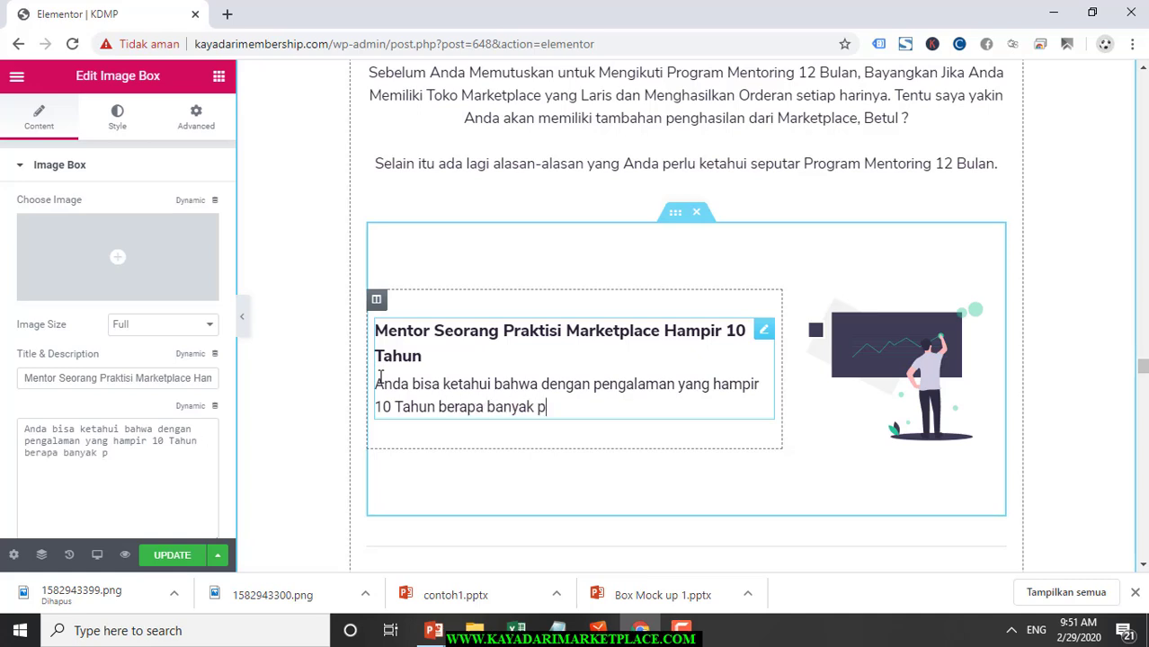
type("engalaman dan ")
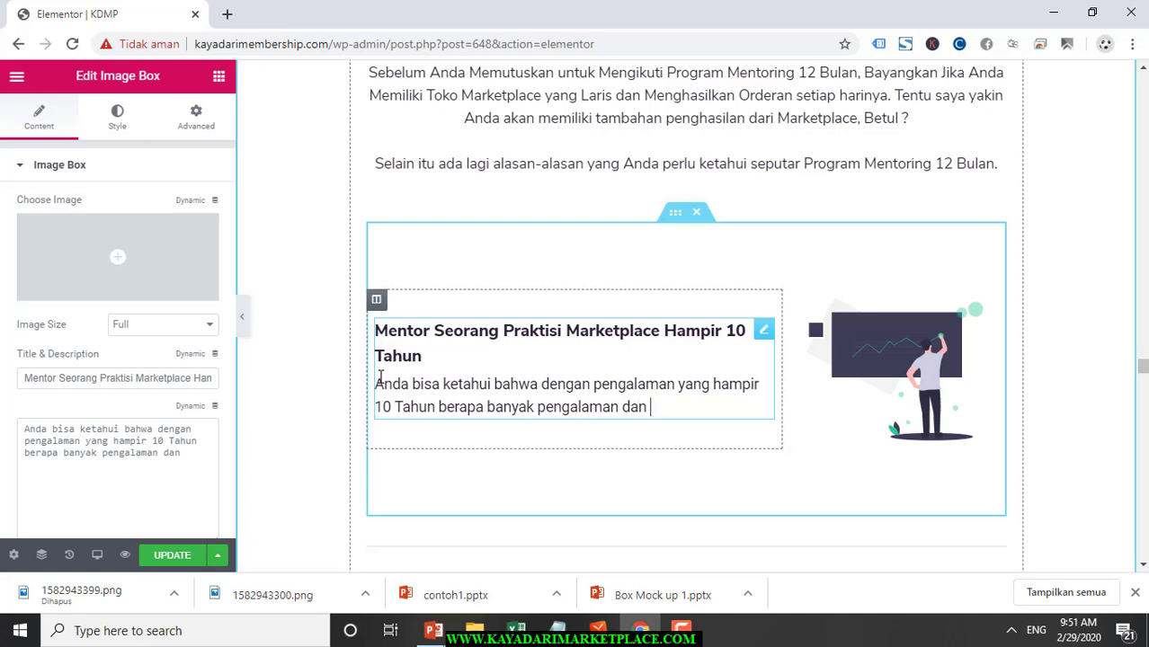
type("ilmu")
key("BackSpace")
key("BackSpace")
type("lmu yang dimili")
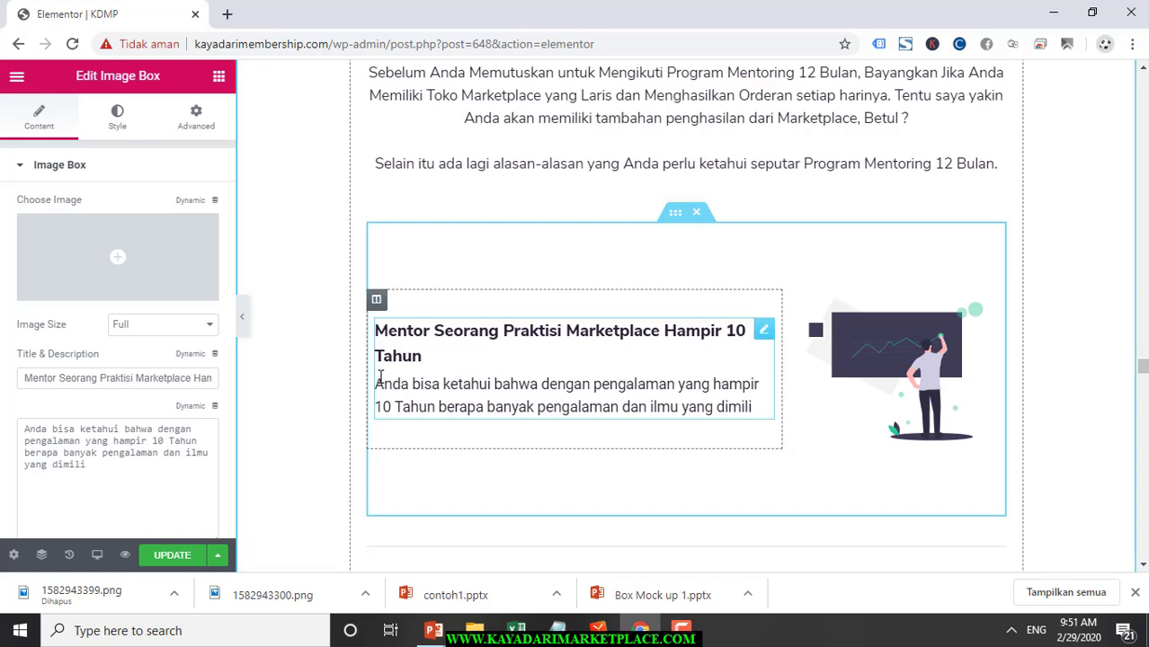
type("ki oleh b")
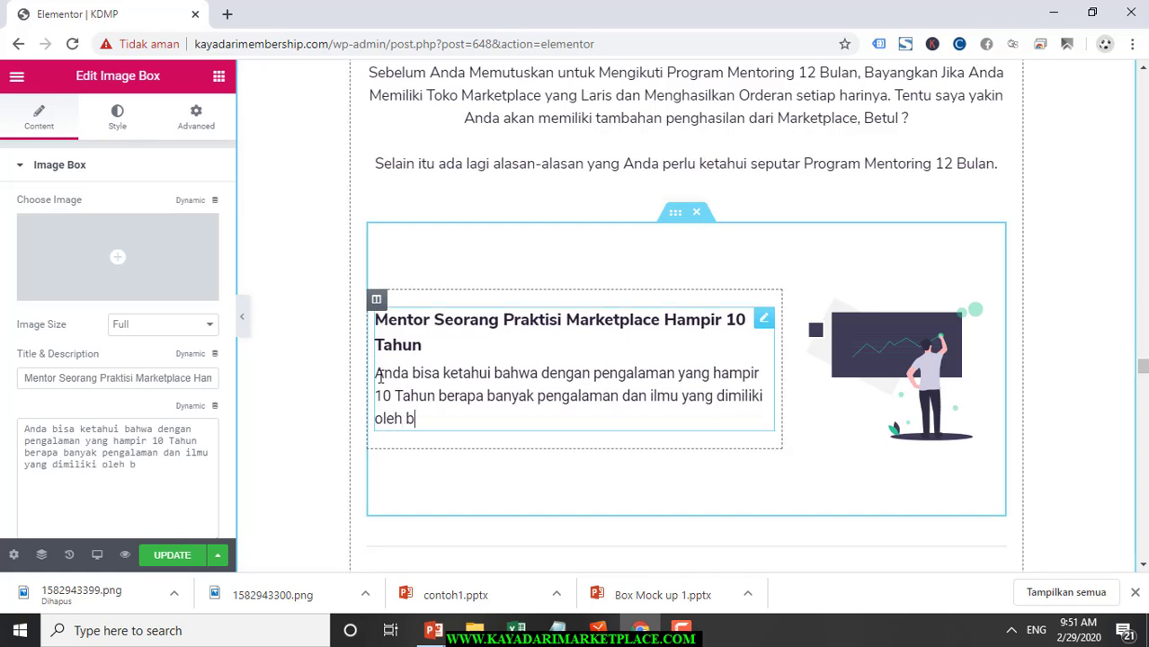
type("eliay Beda")
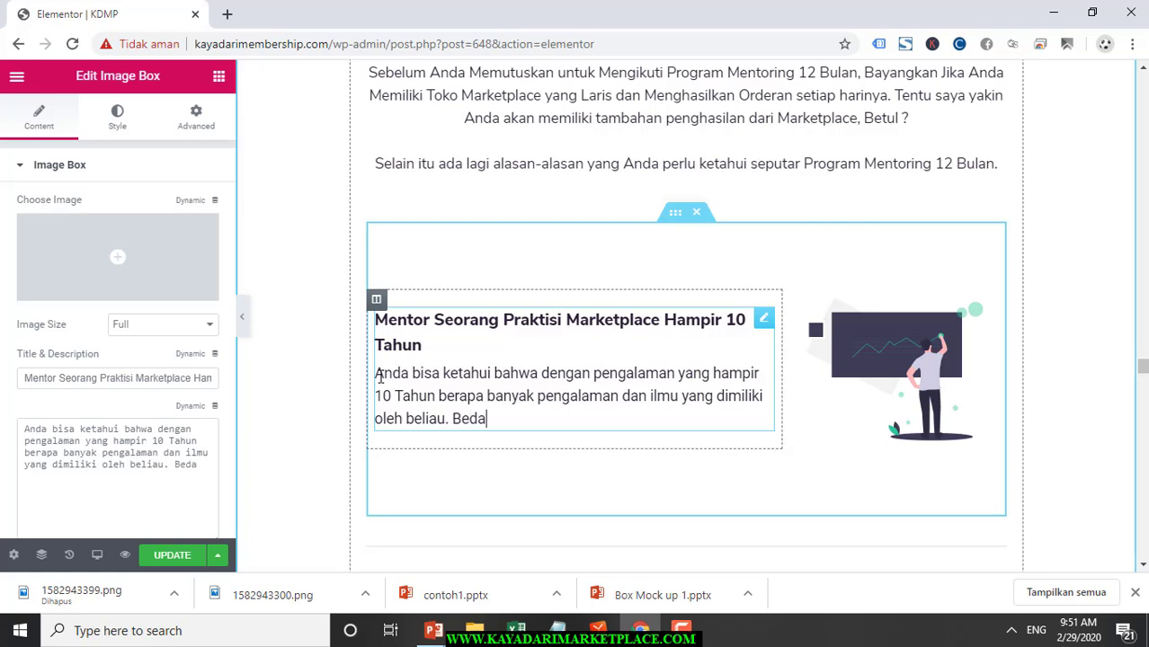
Extend the first box's description with "dengan Program yang serupa dimana mungkin Pemateri hanyalah seorang yang belum mendalami"
type(" dengan P")
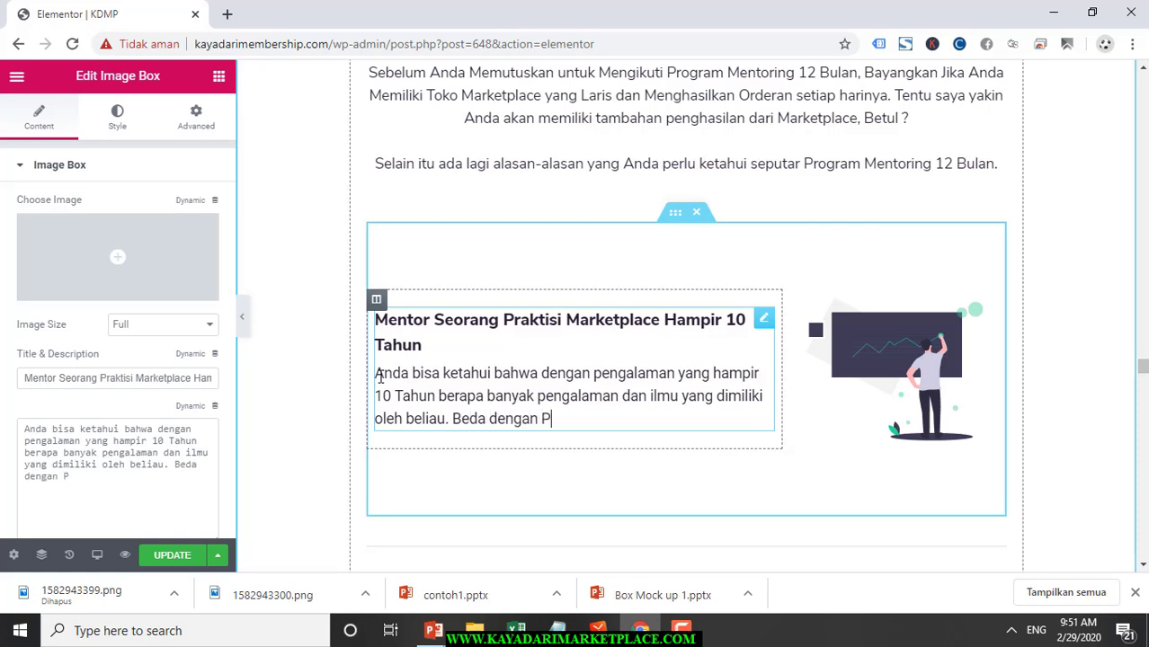
type("rogram ya")
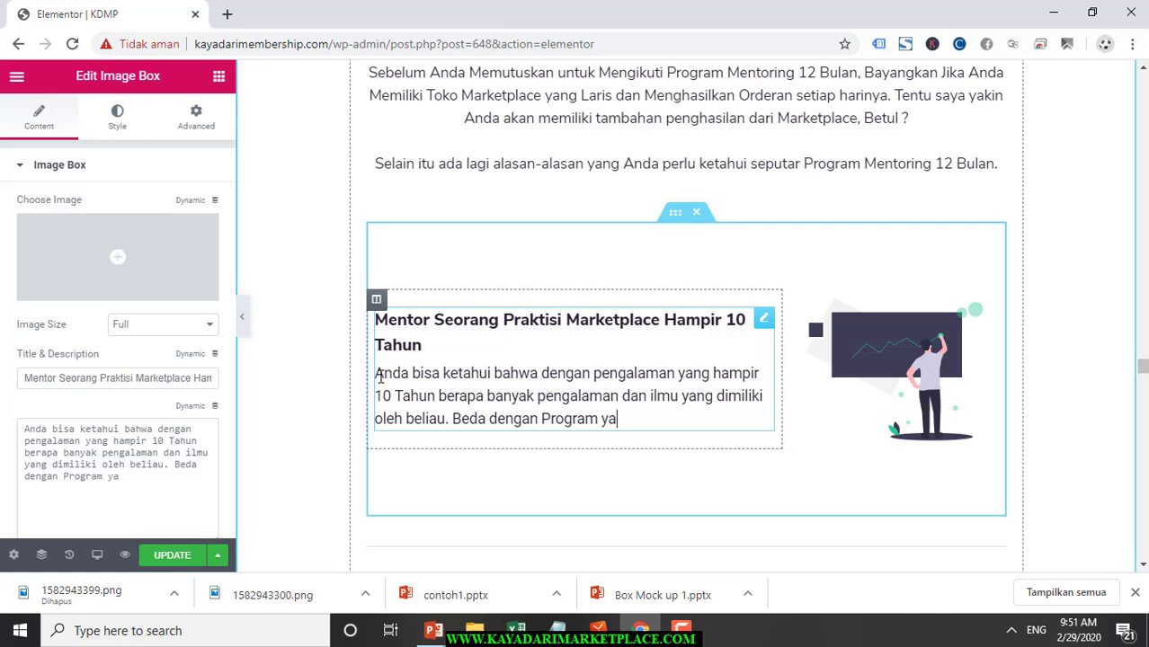
type("ng serup")
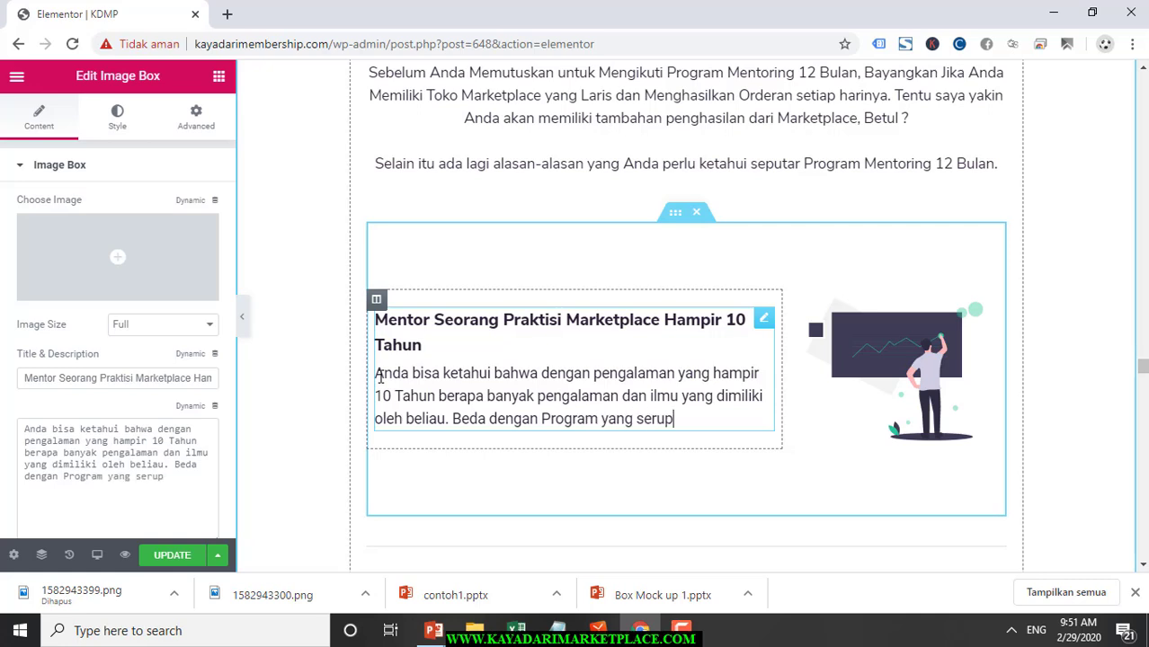
type("a dimana mungkin")
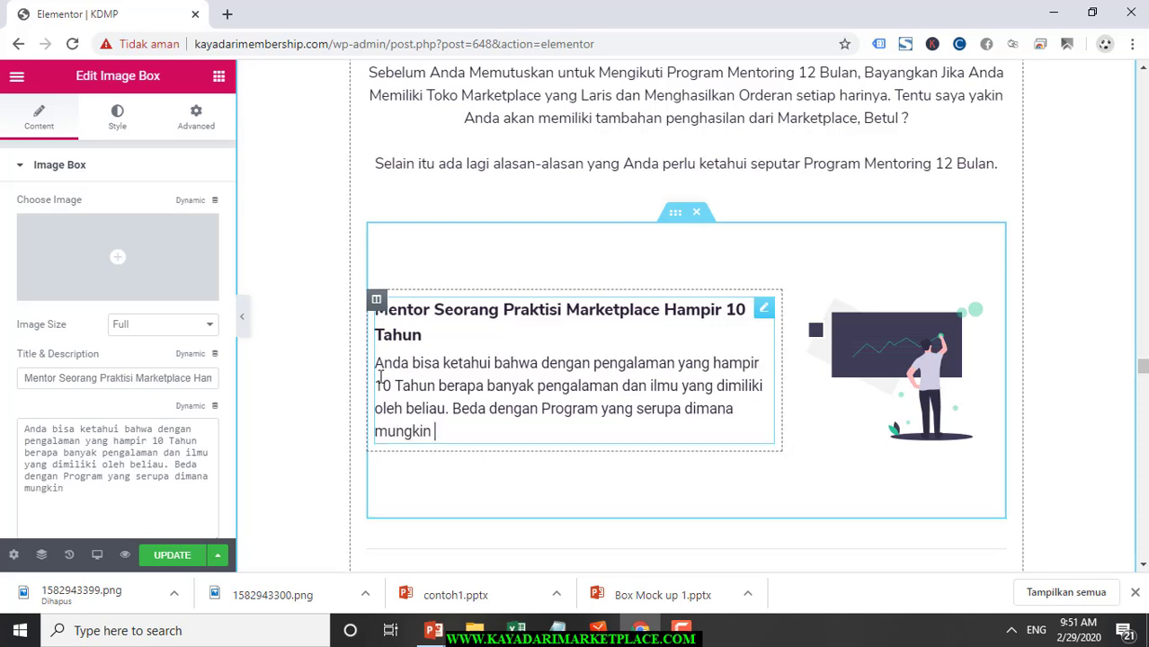
type(" Pemater")
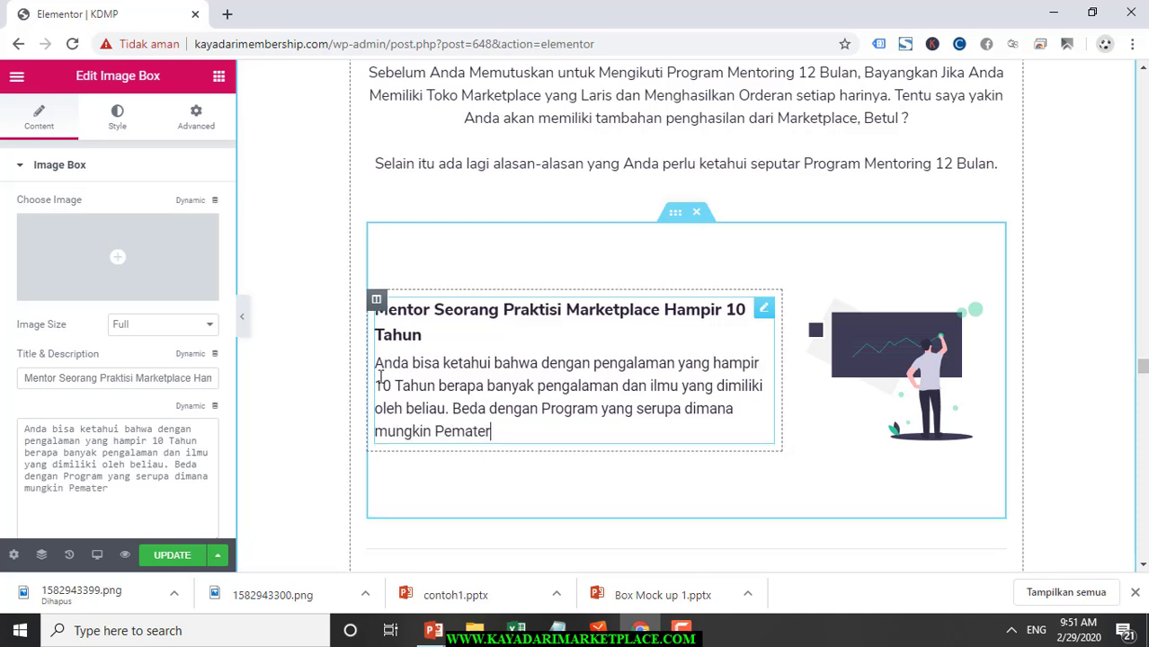
type("i hanyalah")
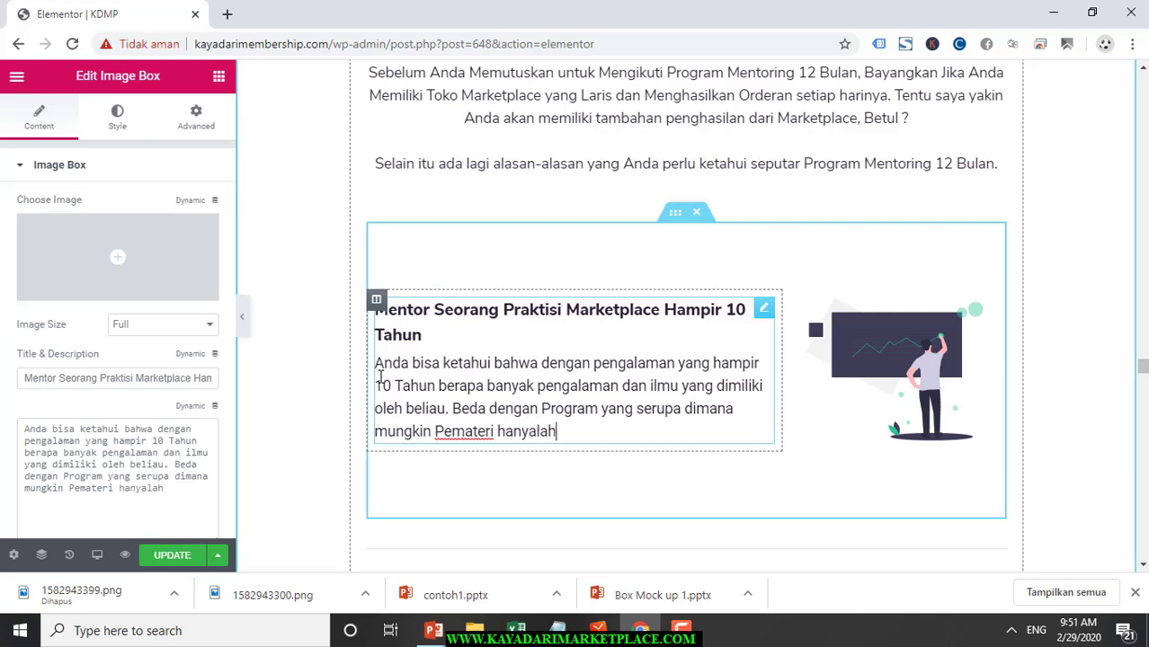
type(" seorang yang belum ")
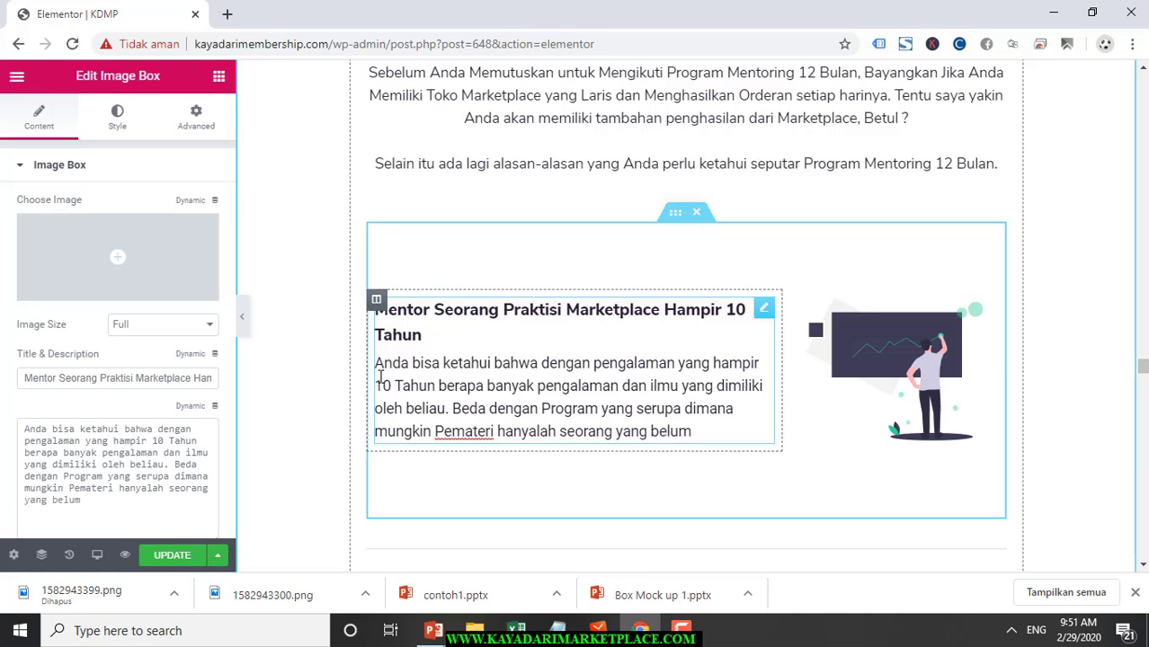
type("mendalami")
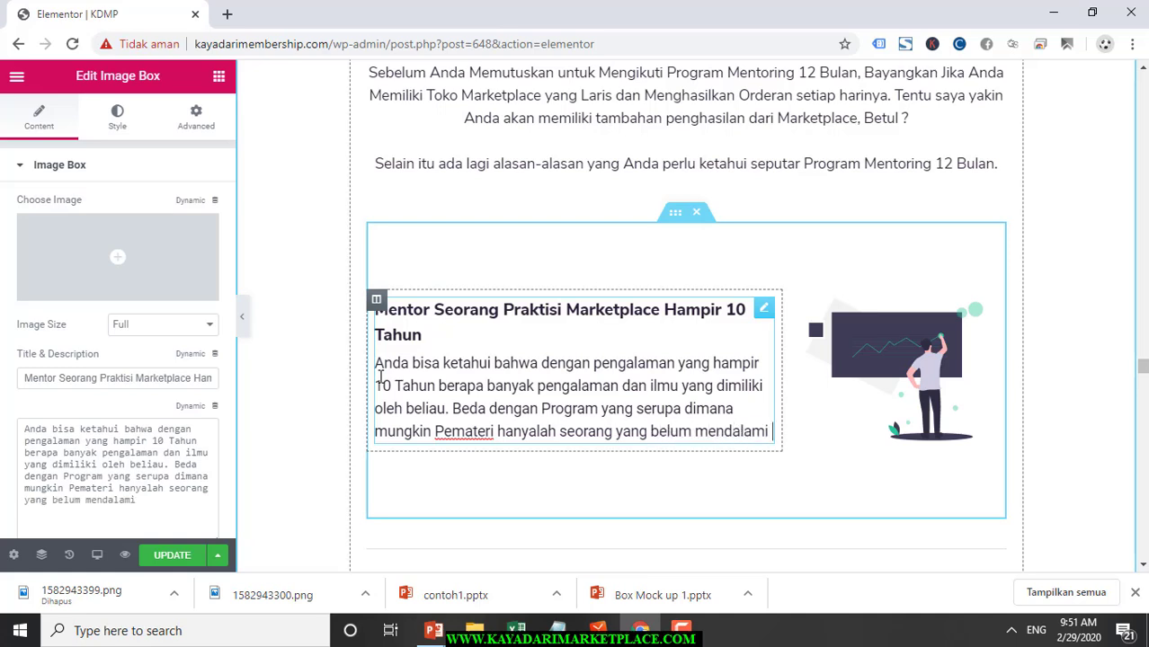
type(" dan ")
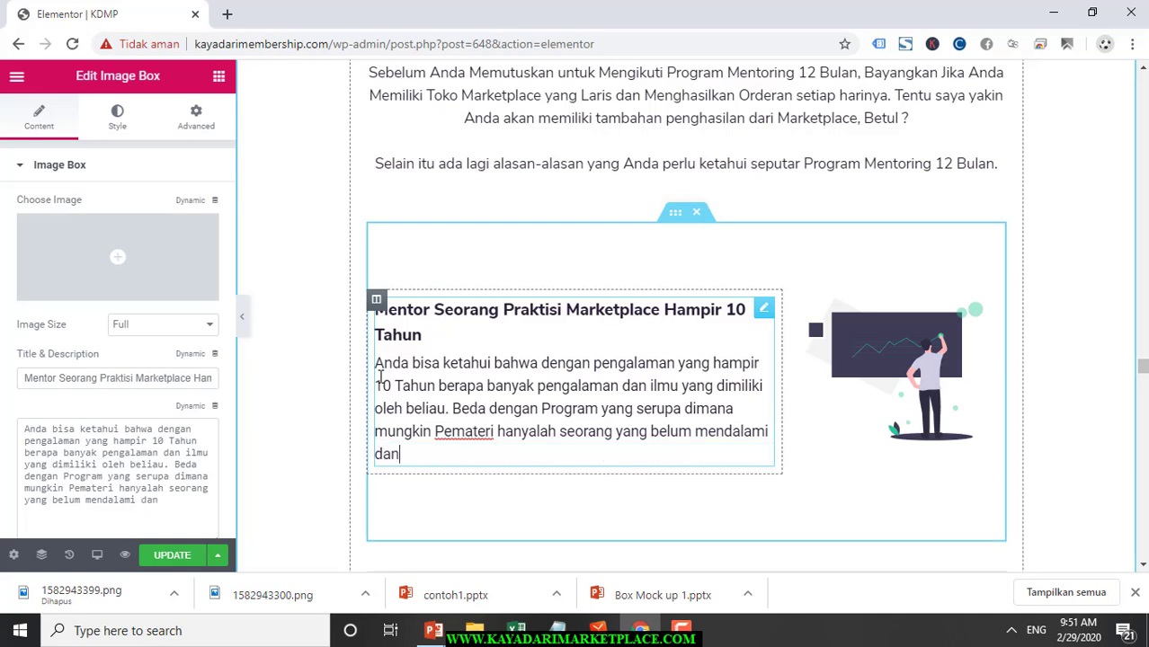
type("menj")
key("BackSpace")
key("BackSpace")
key("BackSpace")
key("BackSpace")
key("BackSpace")
key("BackSpace")
key("BackSpace")
key("BackSpace")
key("BackSpace")
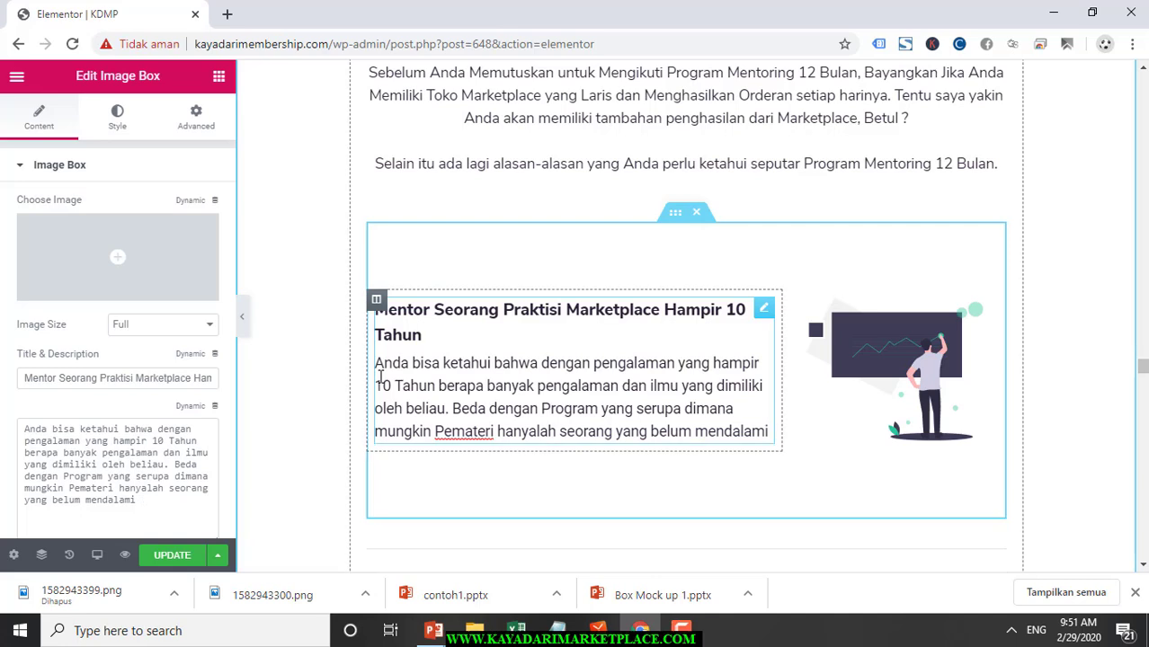
Finish the first reason box's description with "Ilmu Marketplace seperti Beliau."
type("I")
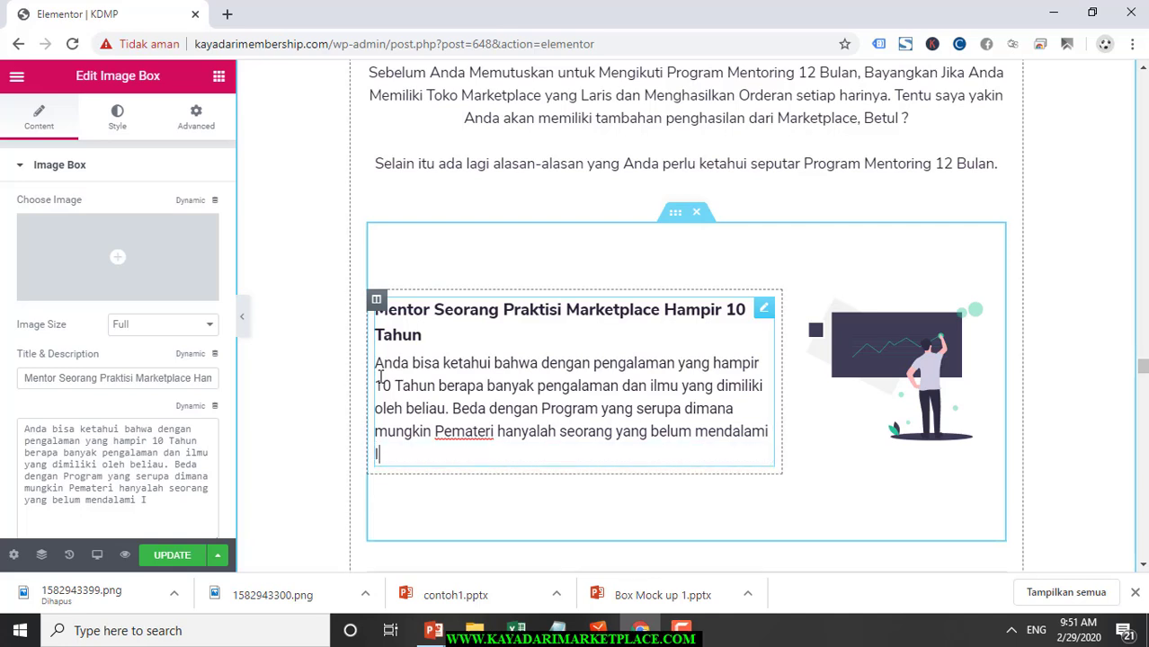
type("lmu Marke")
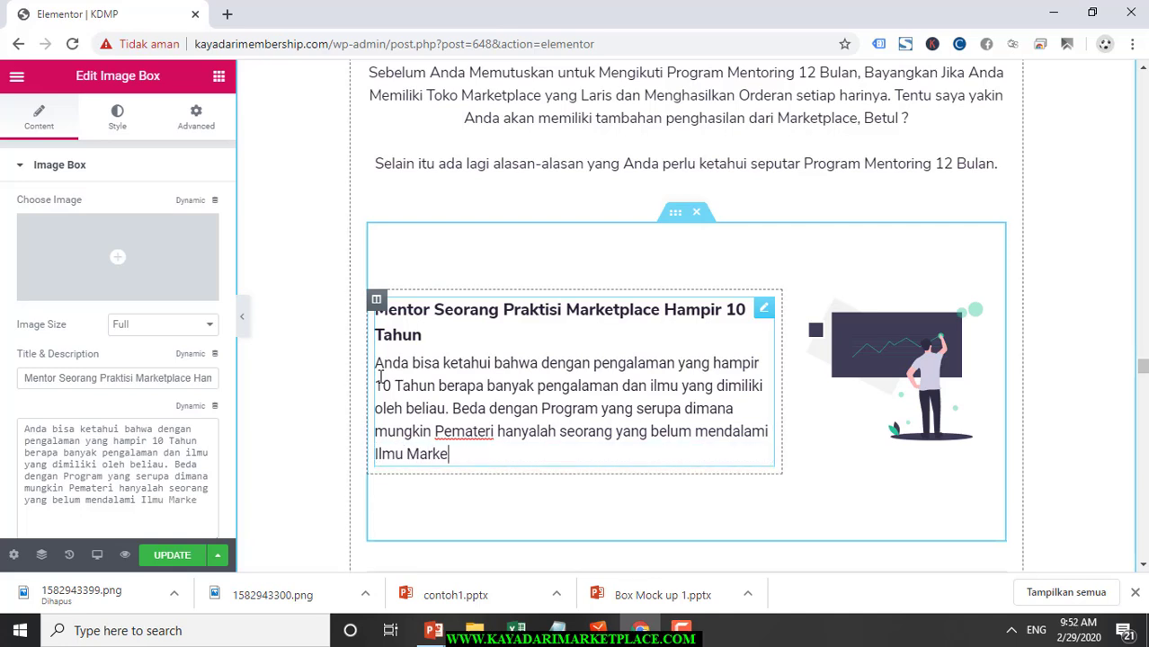
type("tplac")
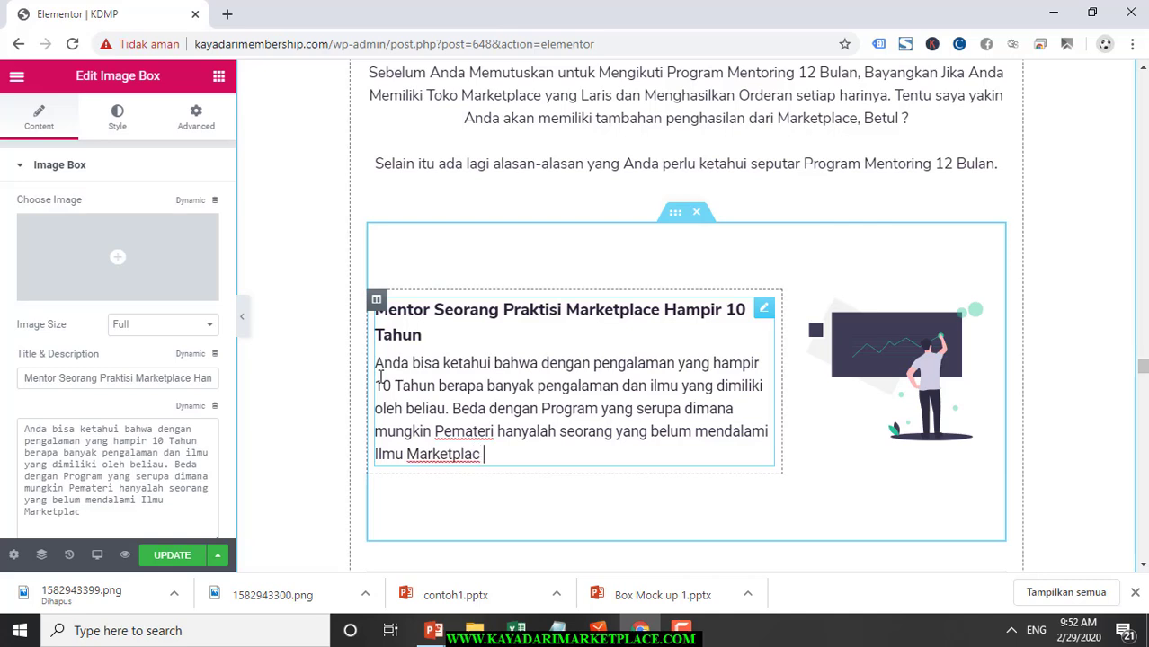
type("e sepet")
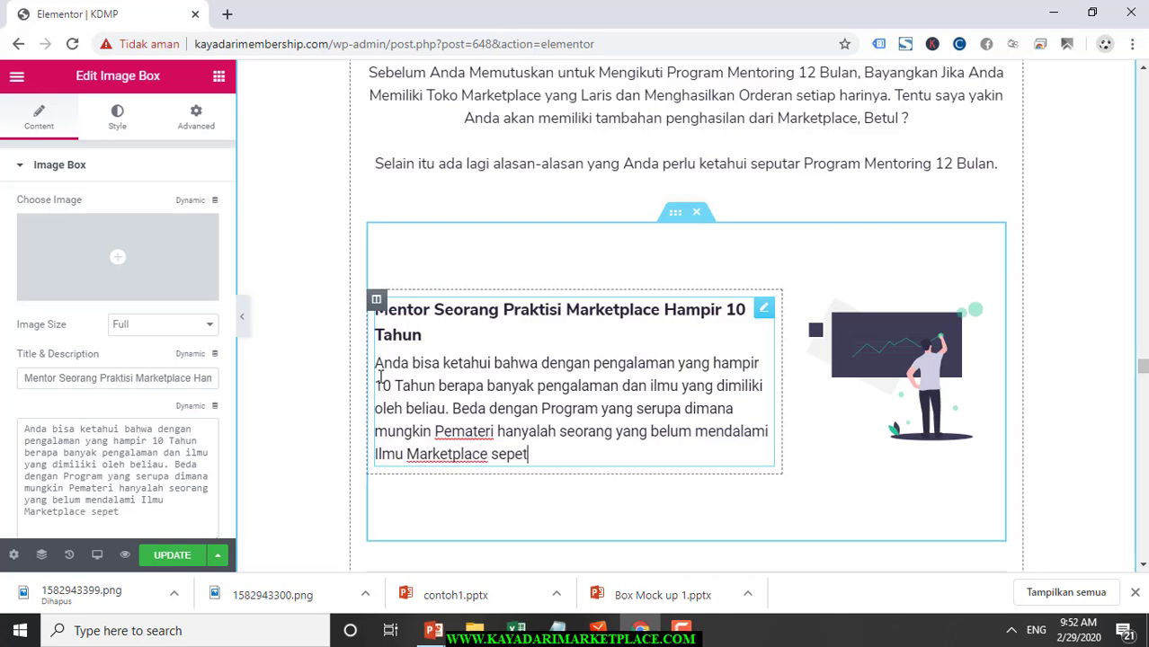
key("BackSpace")
type("rti Beliau.")
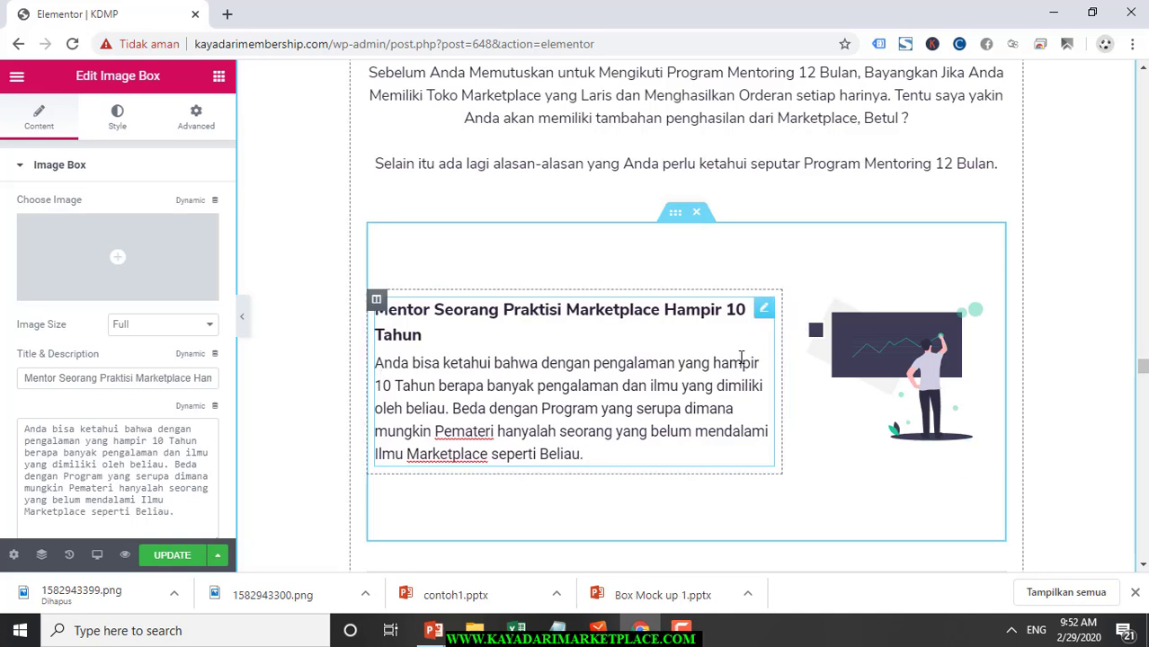
left_click(869, 356)
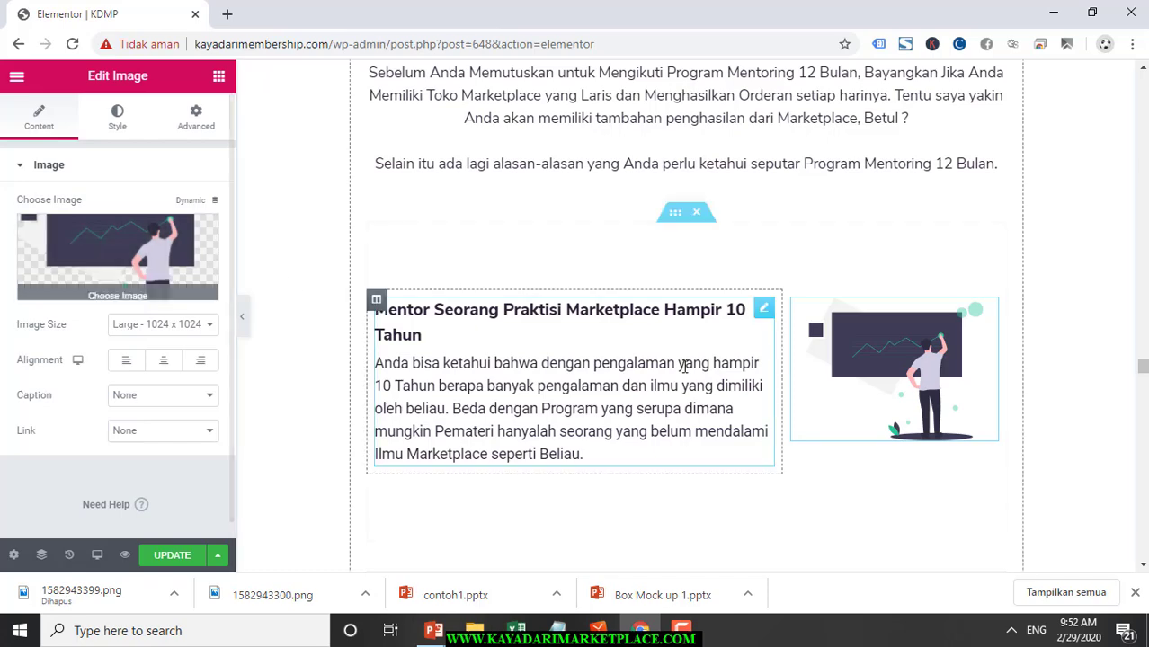
scroll(790, 392, "down", 5)
scroll(790, 391, "up", 4)
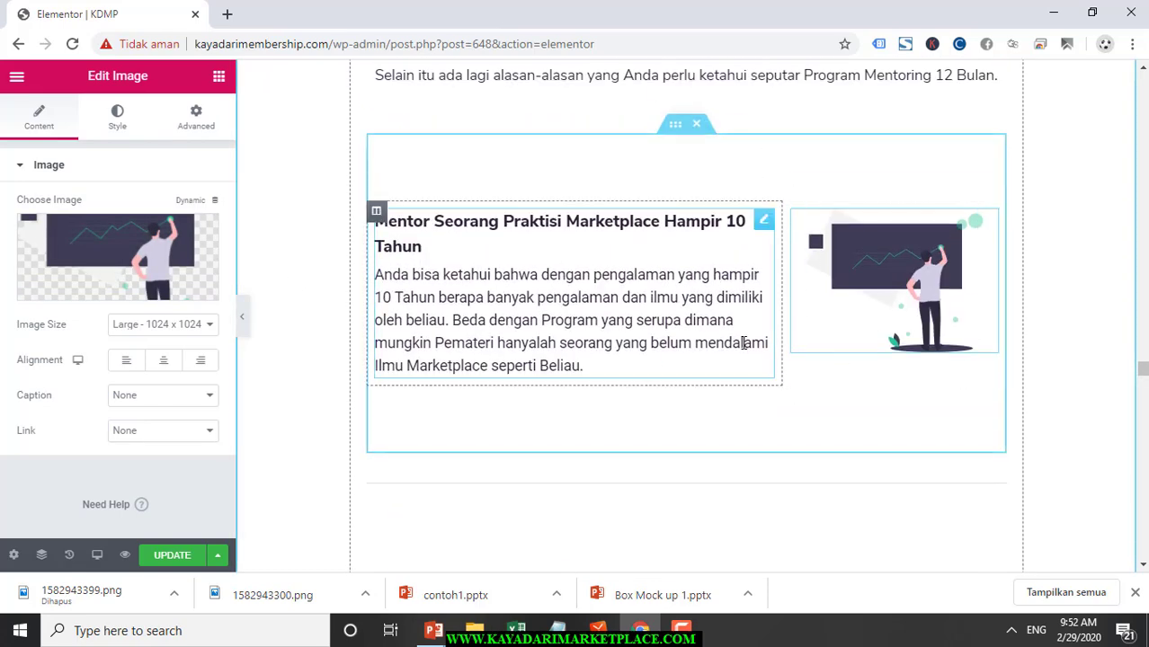
scroll(744, 342, "down", 2)
scroll(744, 342, "up", 2)
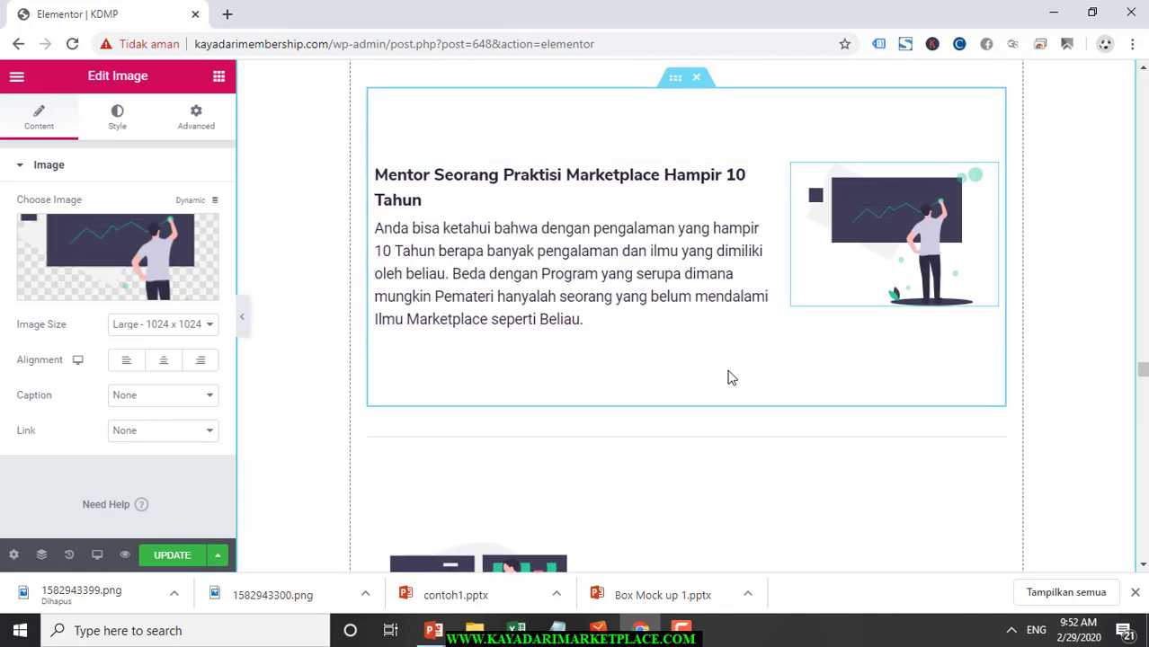
Replace the second reason box's placeholder title, starting it with "Materi Sudah Terbukti Proven Menghasilkan"
scroll(731, 378, "down", 2)
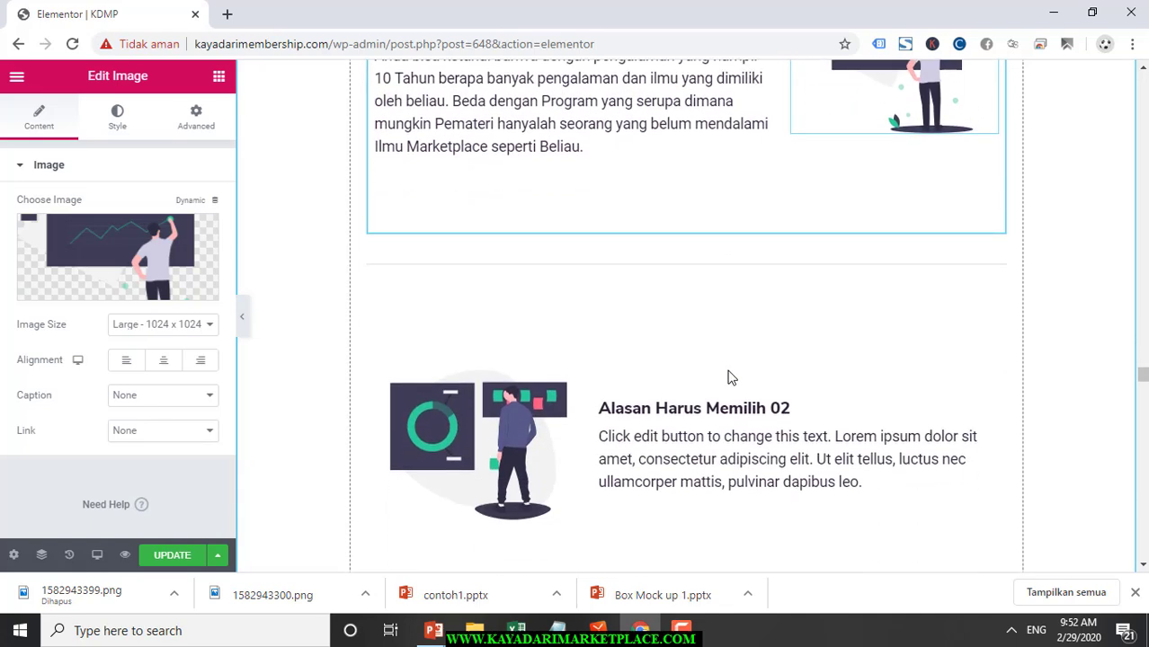
left_click(705, 412)
triple_click(705, 413)
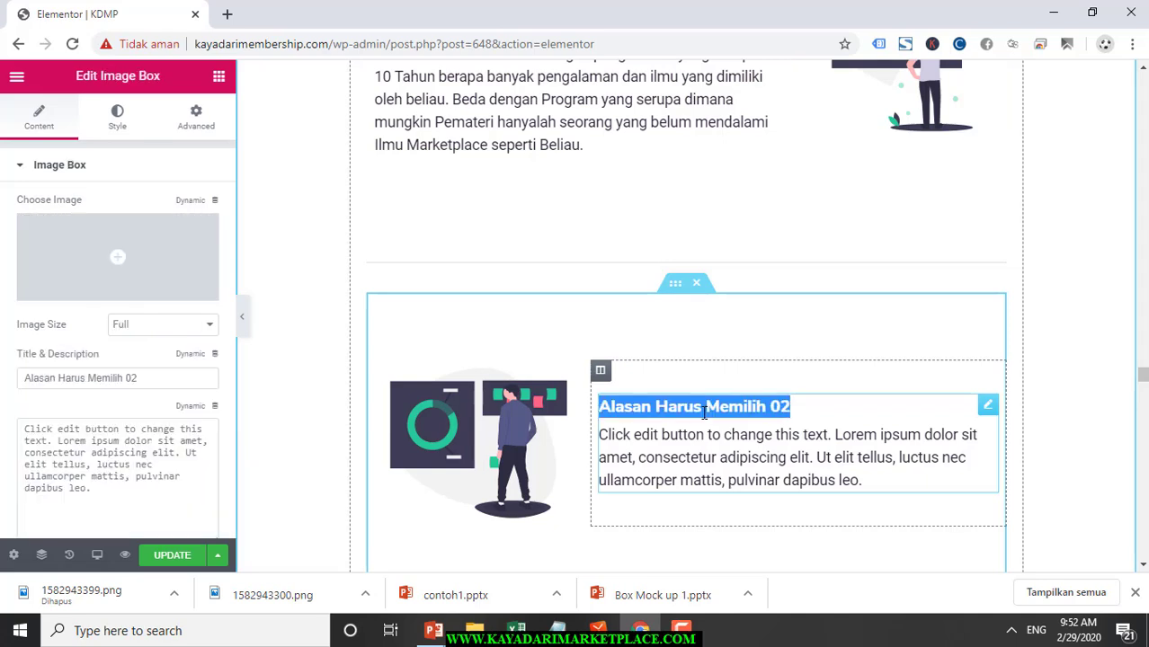
type("Materi")
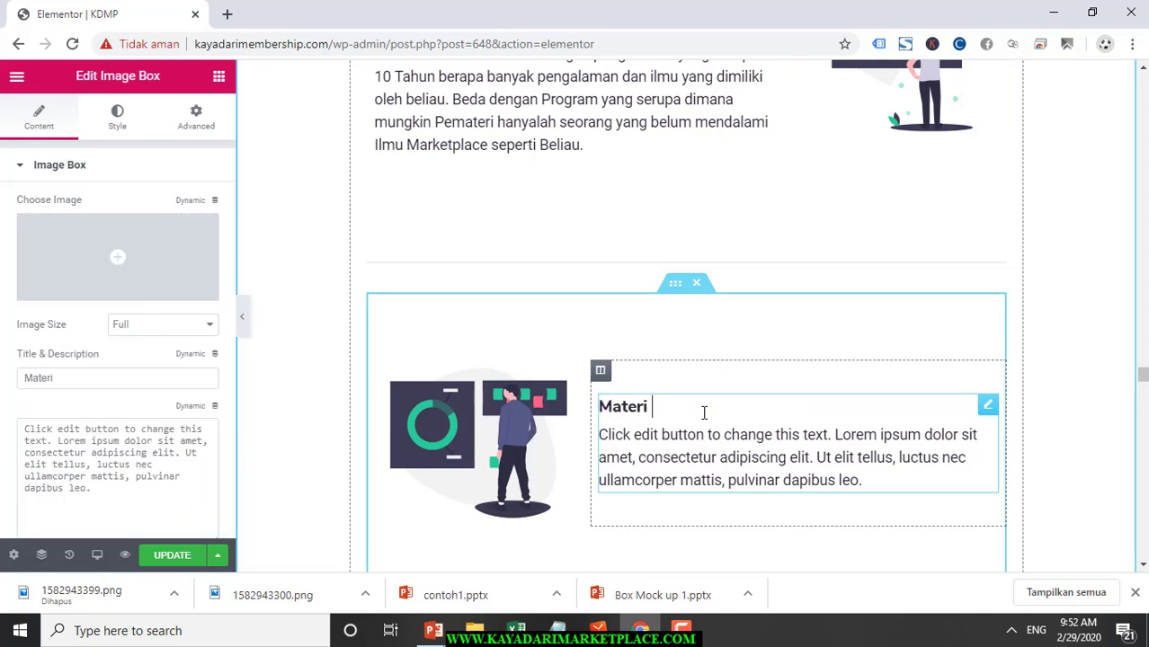
type(" Sudah Terbu")
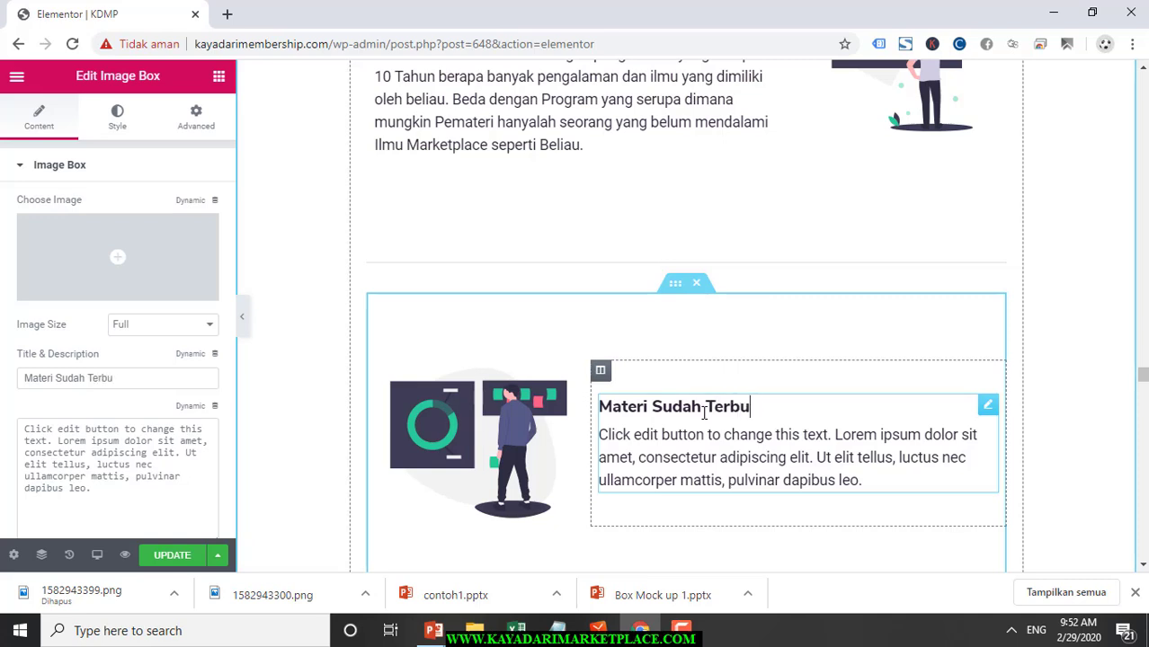
type("kti Proven ")
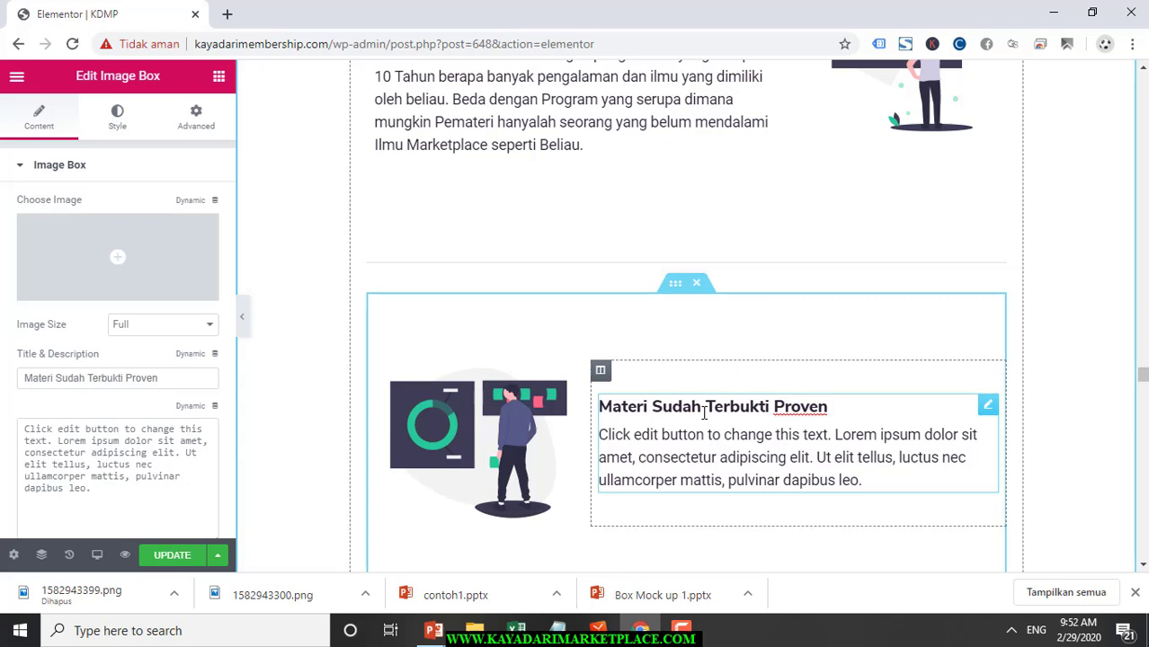
type("Menghasil")
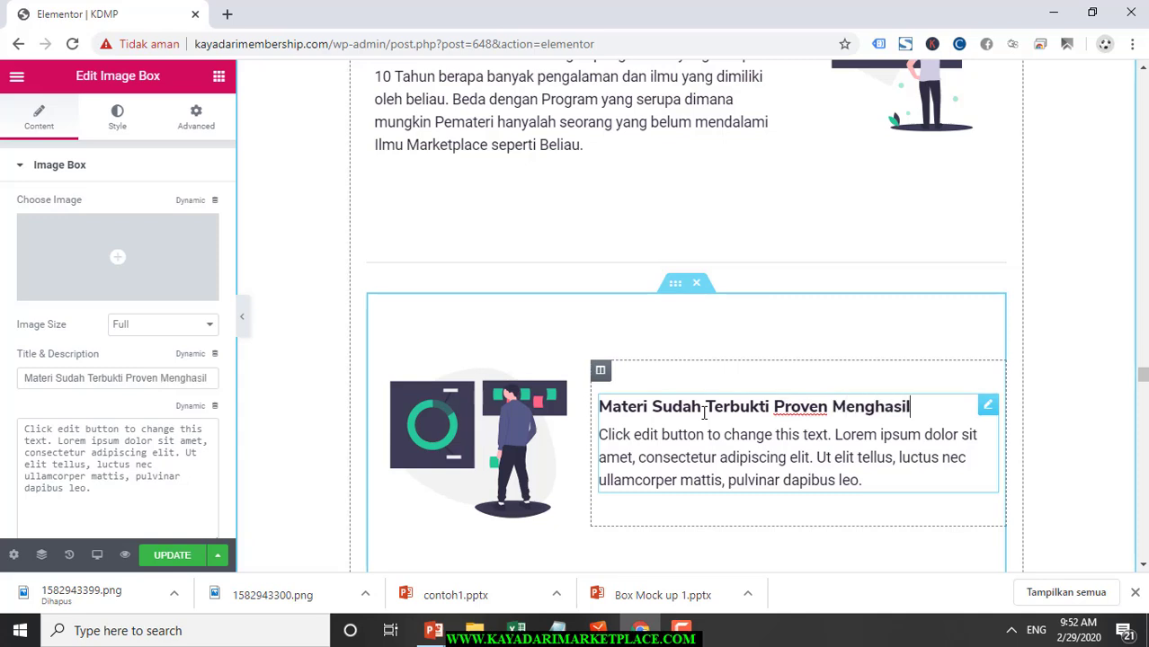
type("kan Milya")
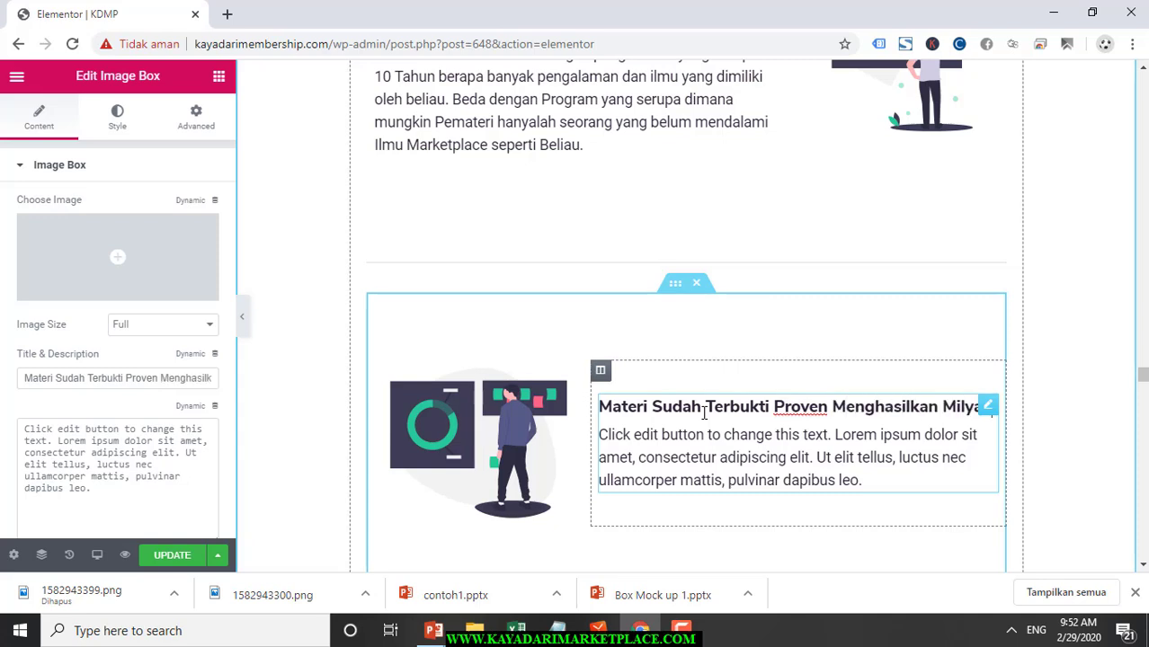
Complete the second reason box's title with "Omset Milyaran Setiap Tahunnya"
key("BackSpace")
key("BackSpace")
key("BackSpace")
key("BackSpace")
key("BackSpace")
type("Oms Milyara")
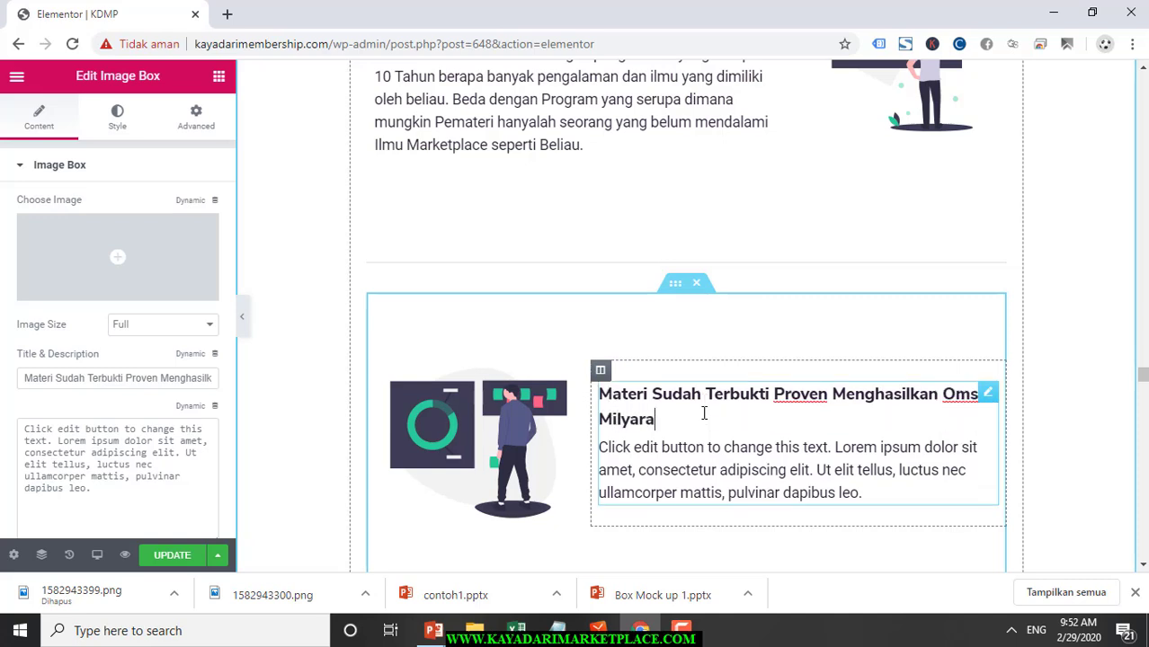
type("n Setiap T")
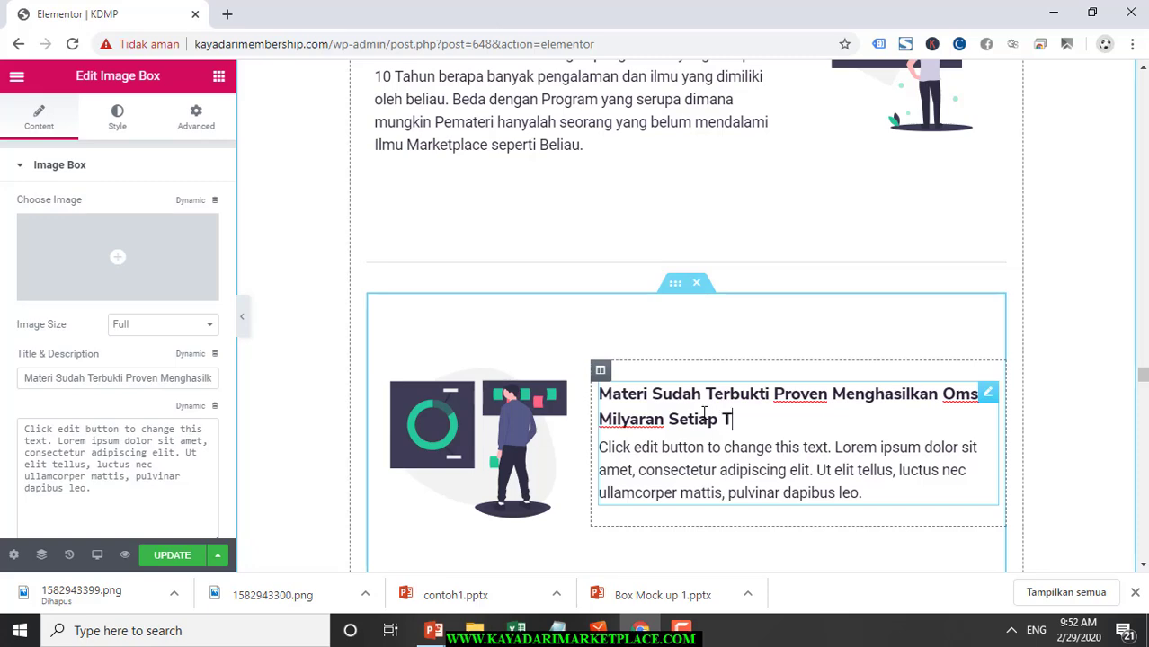
type("ahunnya")
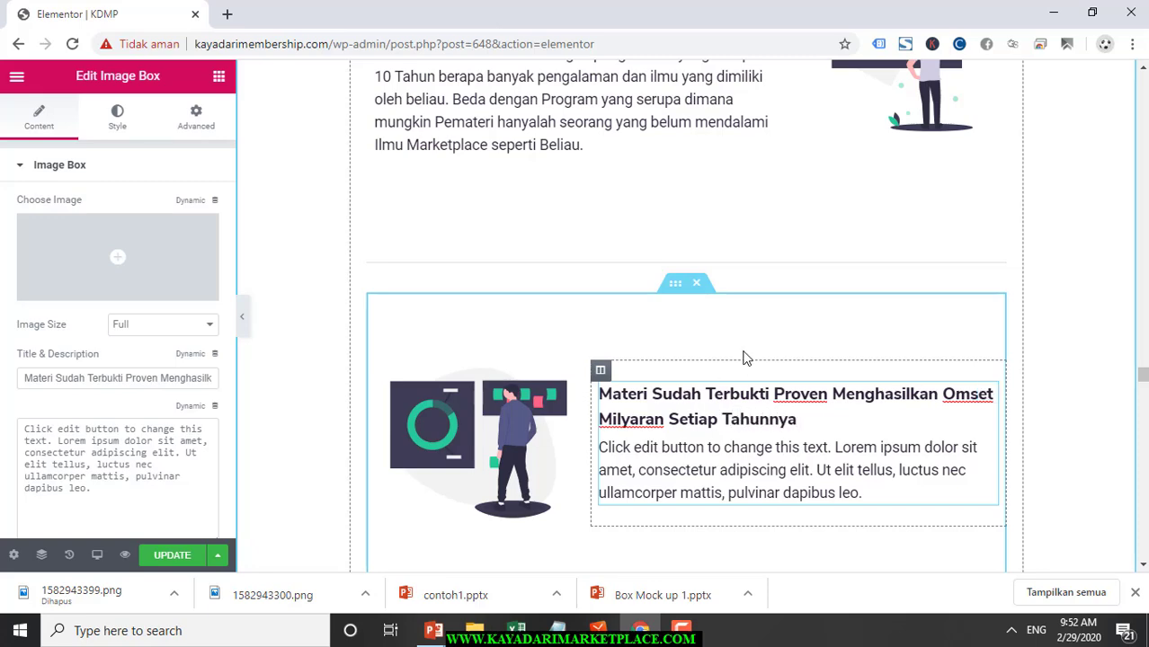
Replace the second box's placeholder description, starting it with "Ketika Ilmu yang dipraktekkan berulang-ulang dan"
scroll(744, 357, "up", 2)
scroll(746, 341, "down", 2)
scroll(750, 321, "down", 1)
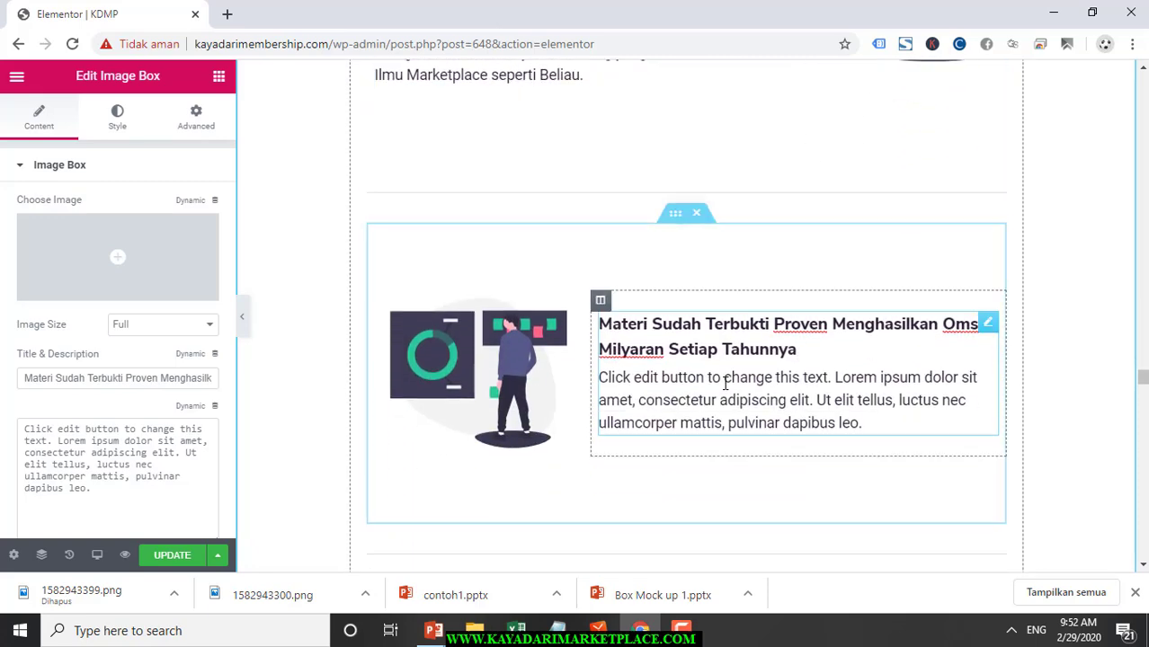
left_click(865, 423)
left_click_drag(872, 425, 602, 377)
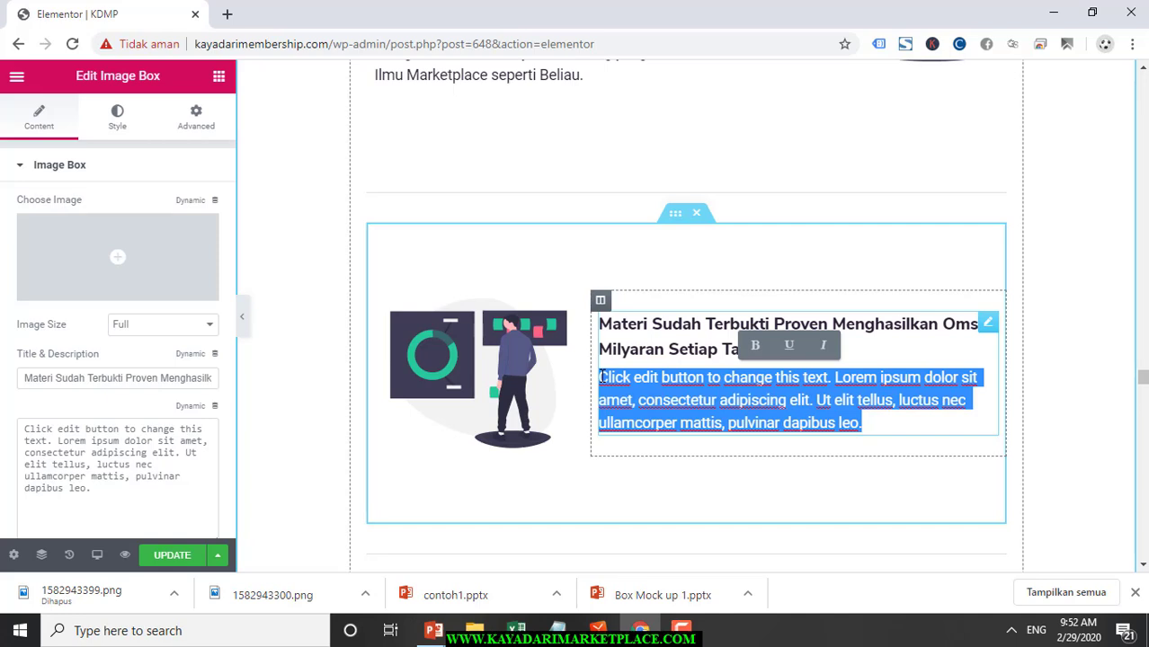
type("Ketika")
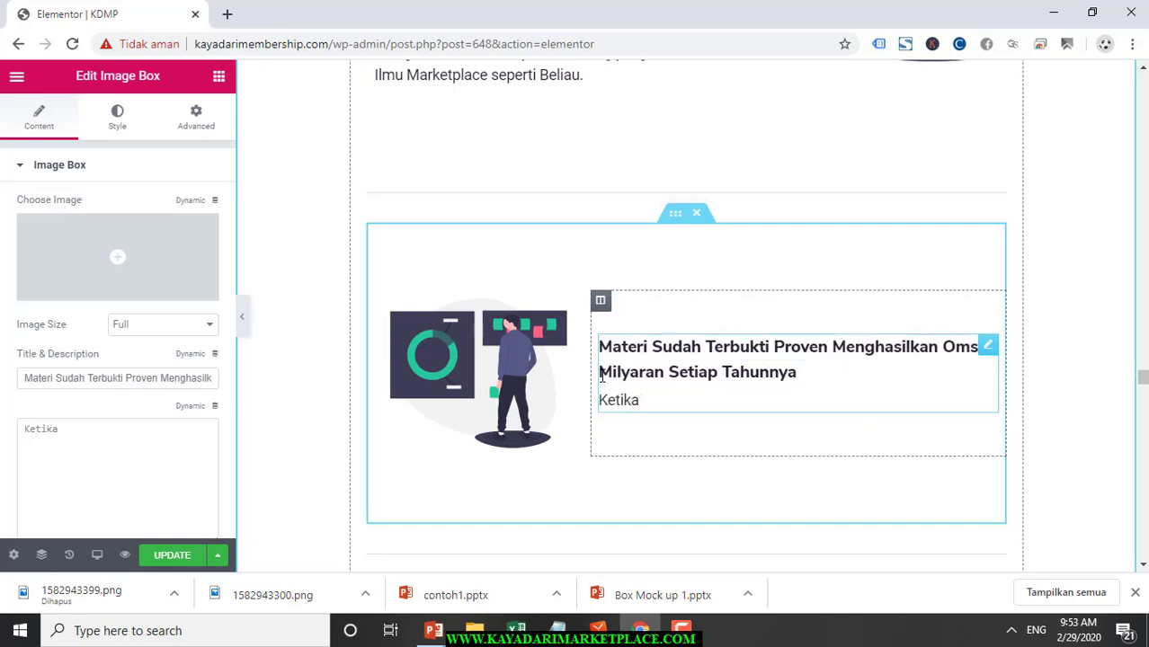
type(" Ilmu yang diprakte")
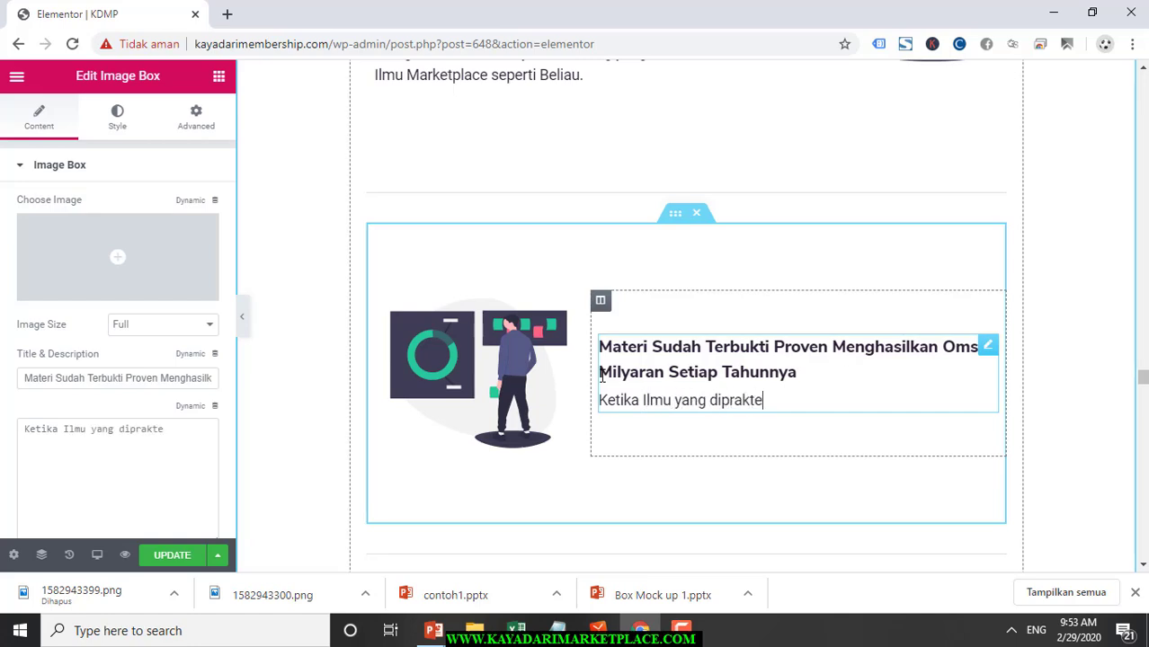
type("kkan berul")
type("ang")
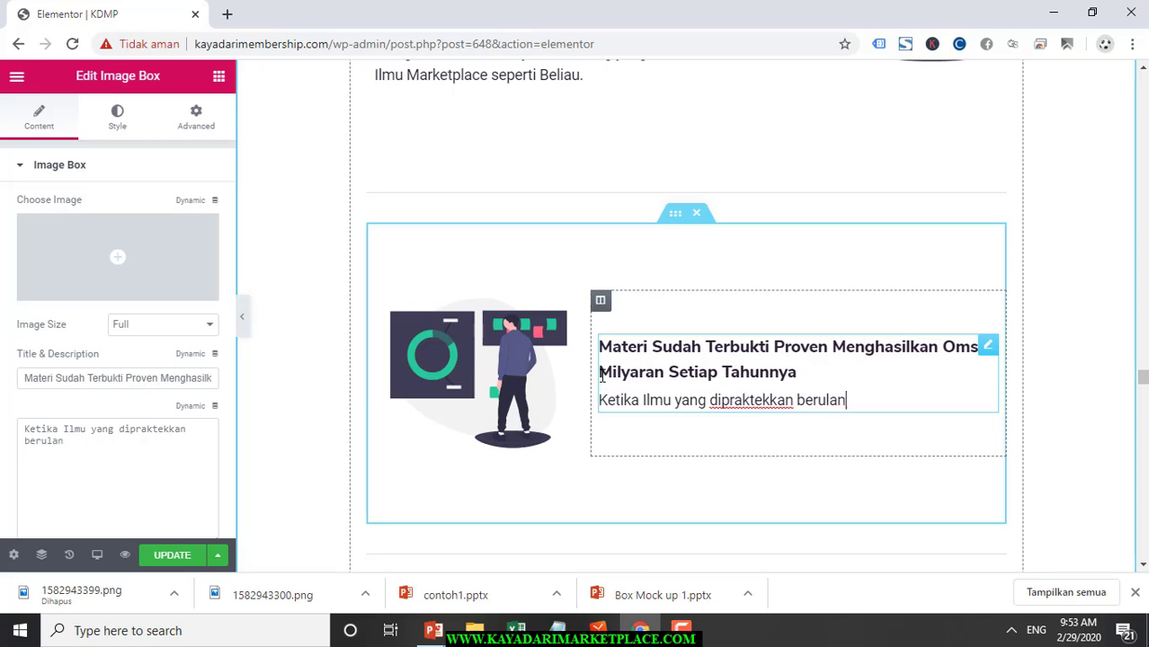
type("-ulang dan m")
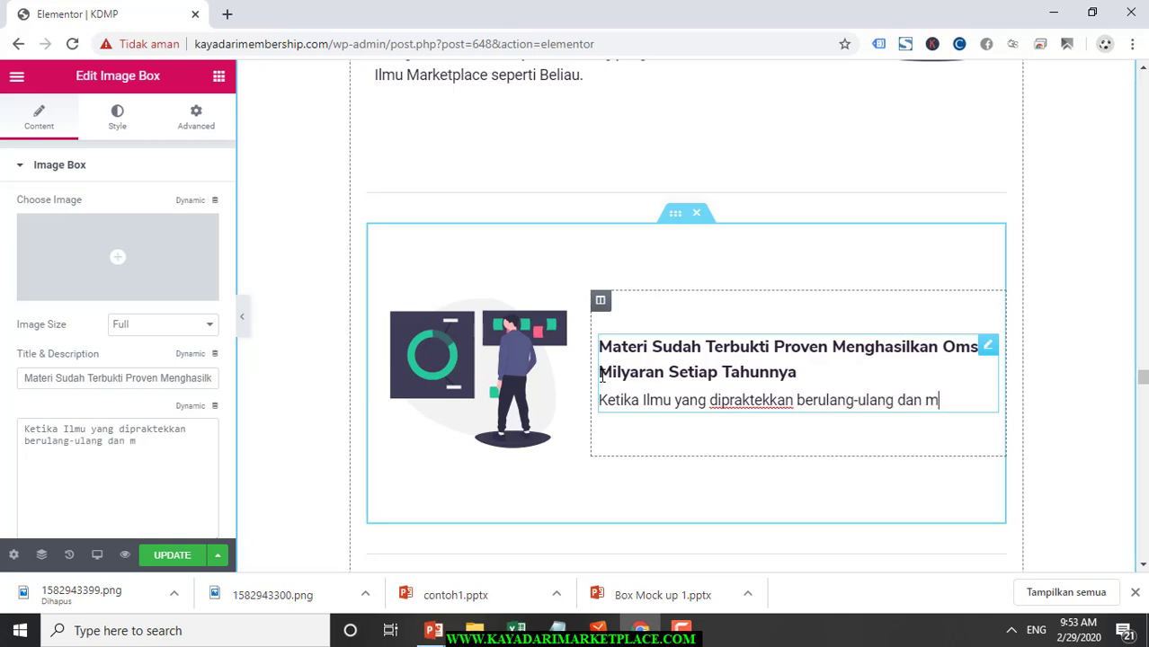
Continue the second box's description with "selalu menghasilkan maka Ilmu tersebut layak dan wajib dipelajari karena"
key("BackSpace")
type("sel")
type("alu menghasilkan maka")
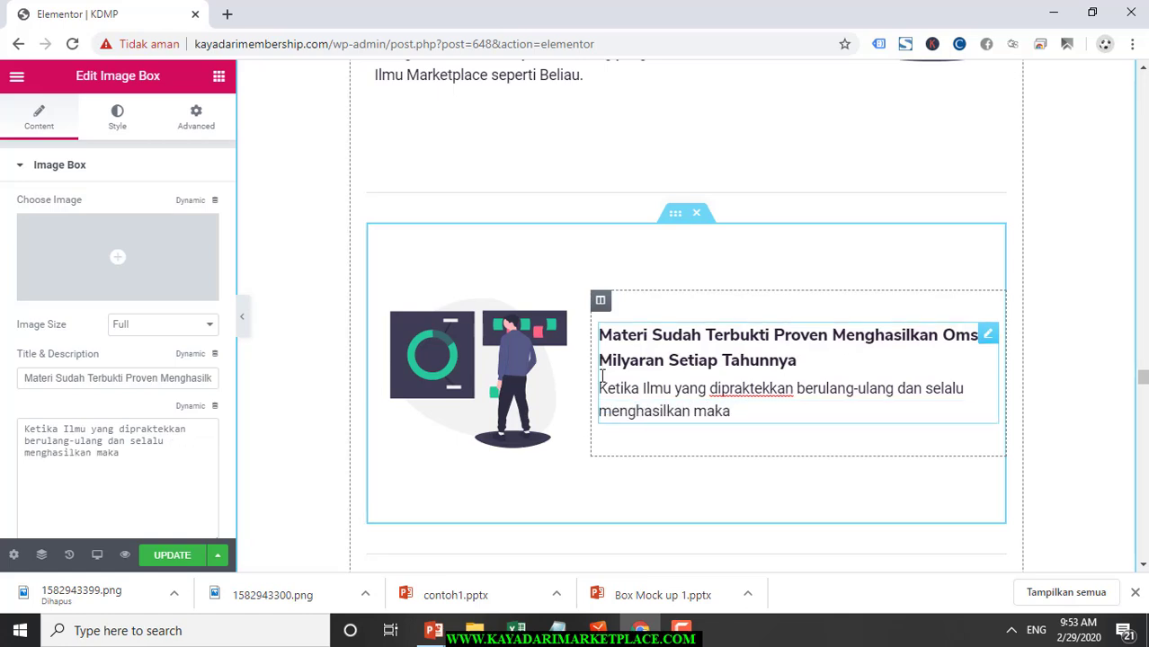
type(" Ilmu ters")
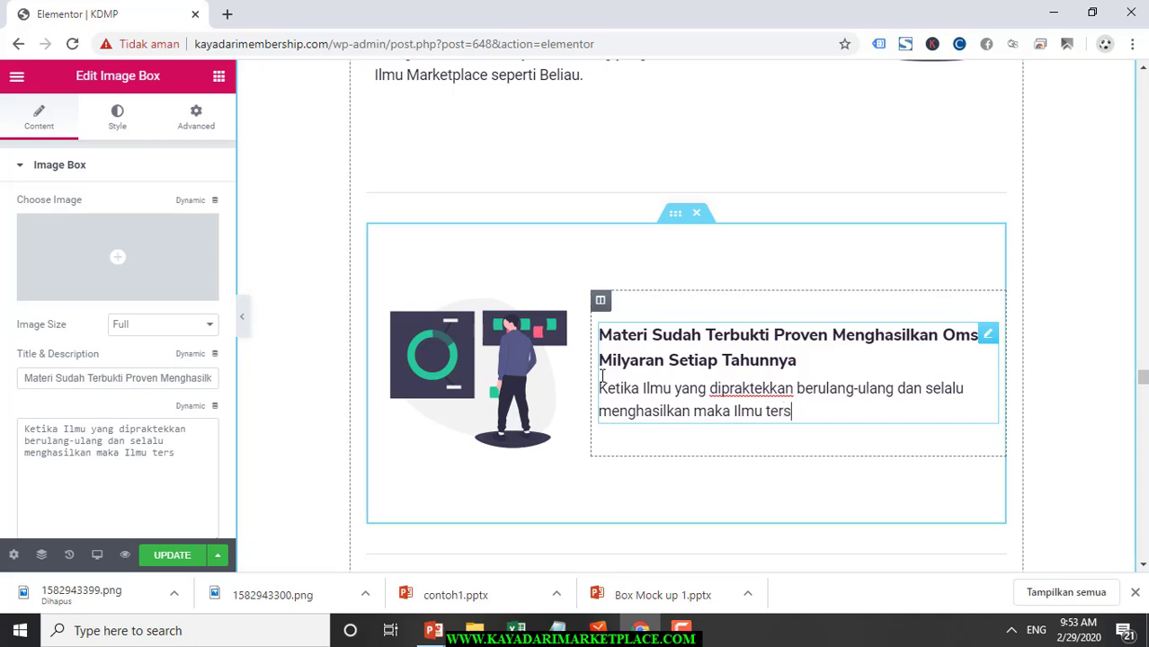
type("ebut layak dan ")
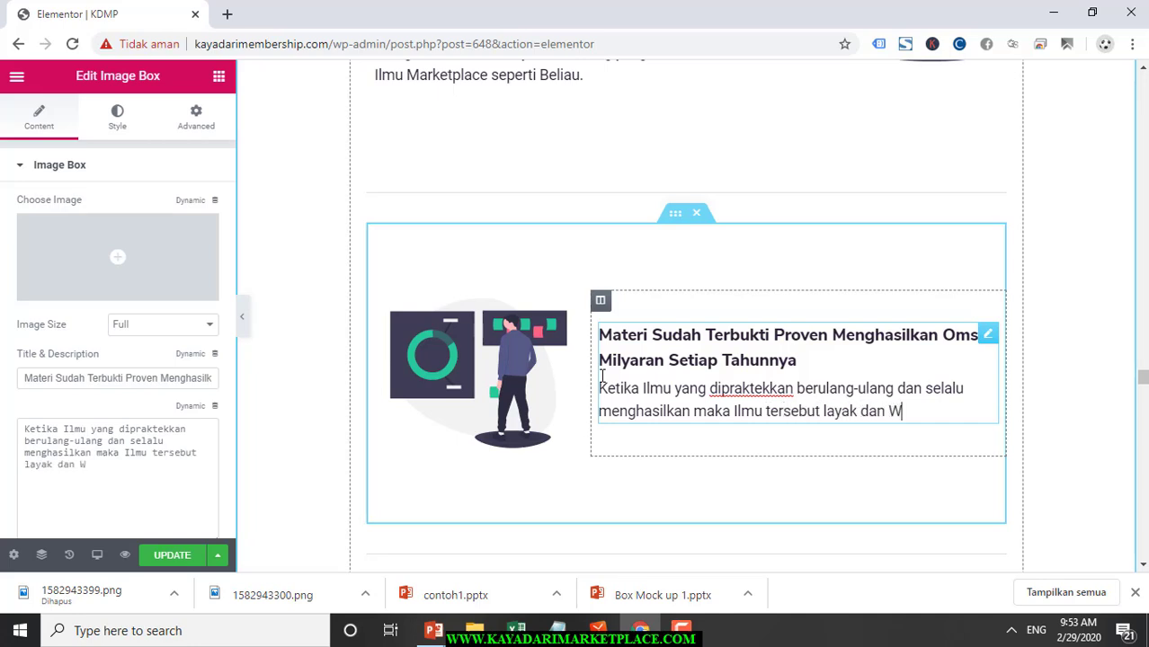
type("wajib dipleja")
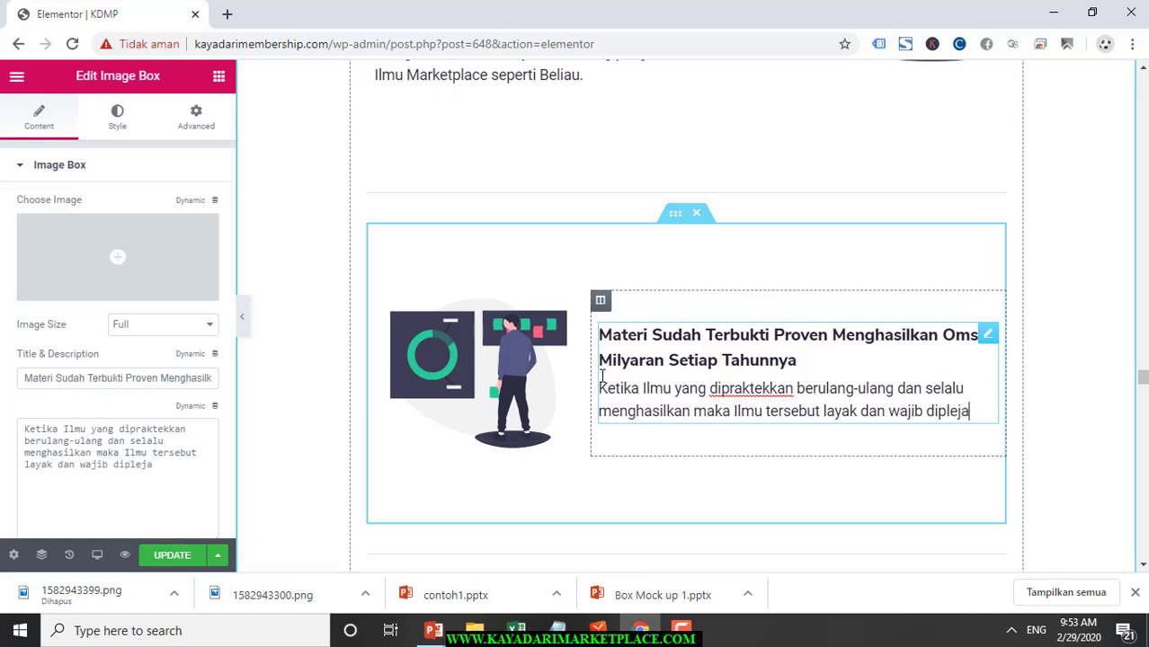
key("BackSpace")
key("BackSpace")
key("BackSpace")
key("BackSpace")
type("elajari karena ")
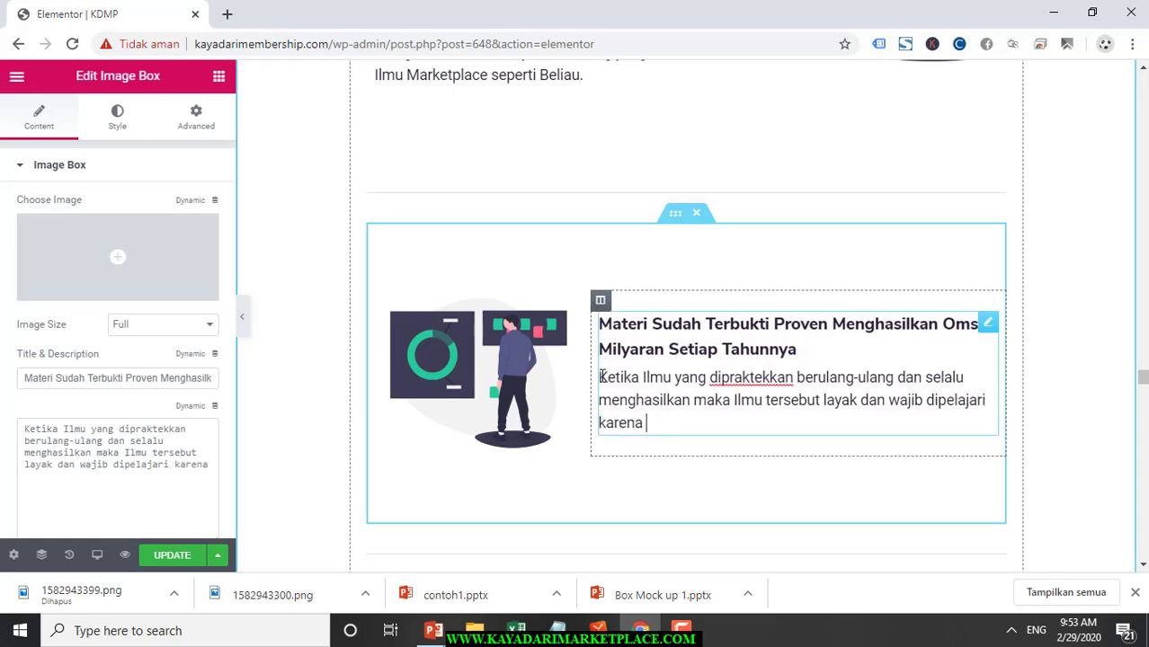
Extend the second box's description with "kemungkinan berhasilnya 100%. Untuk itu"
type("kemungkina")
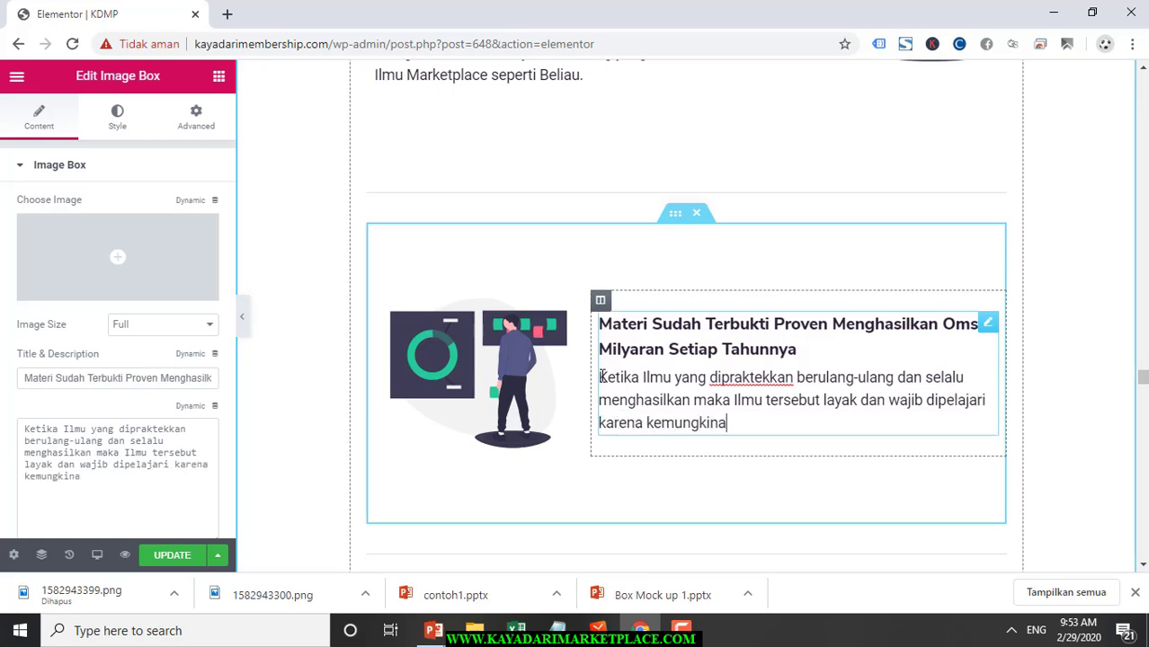
type("n gagalnya ")
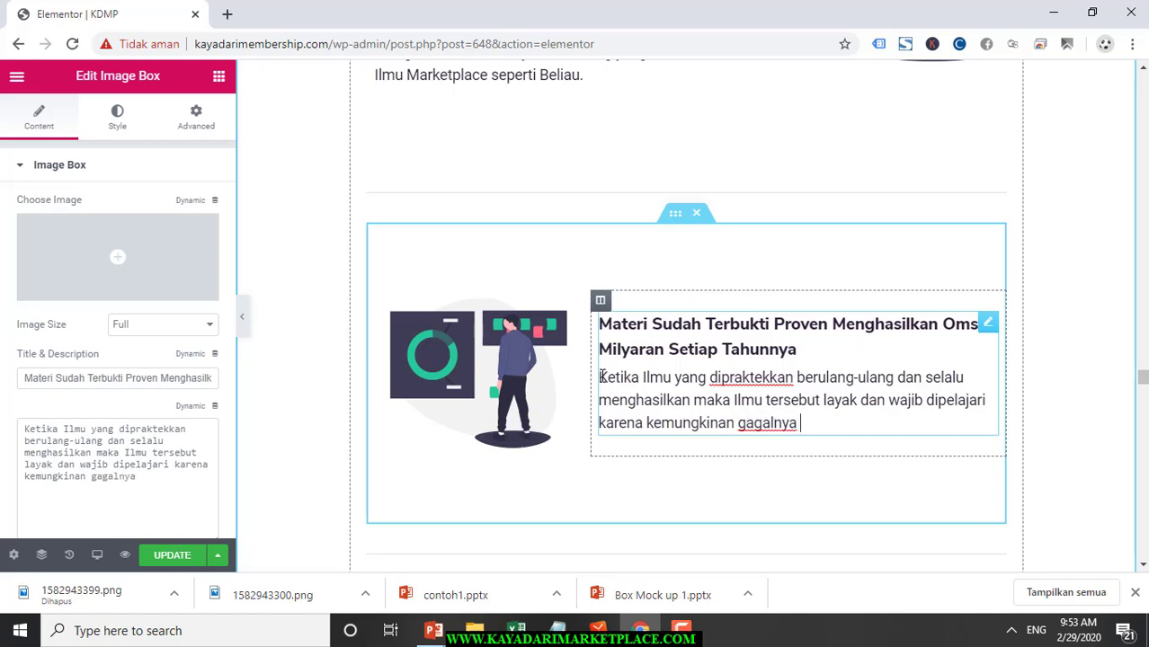
type("sanag")
key("BackSpace")
key("BackSpace")
key("BackSpace")
key("BackSpace")
key("BackSpace")
key("BackSpace")
key("BackSpace")
key("BackSpace")
key("BackSpace")
key("BackSpace")
key("BackSpace")
key("BackSpace")
key("BackSpace")
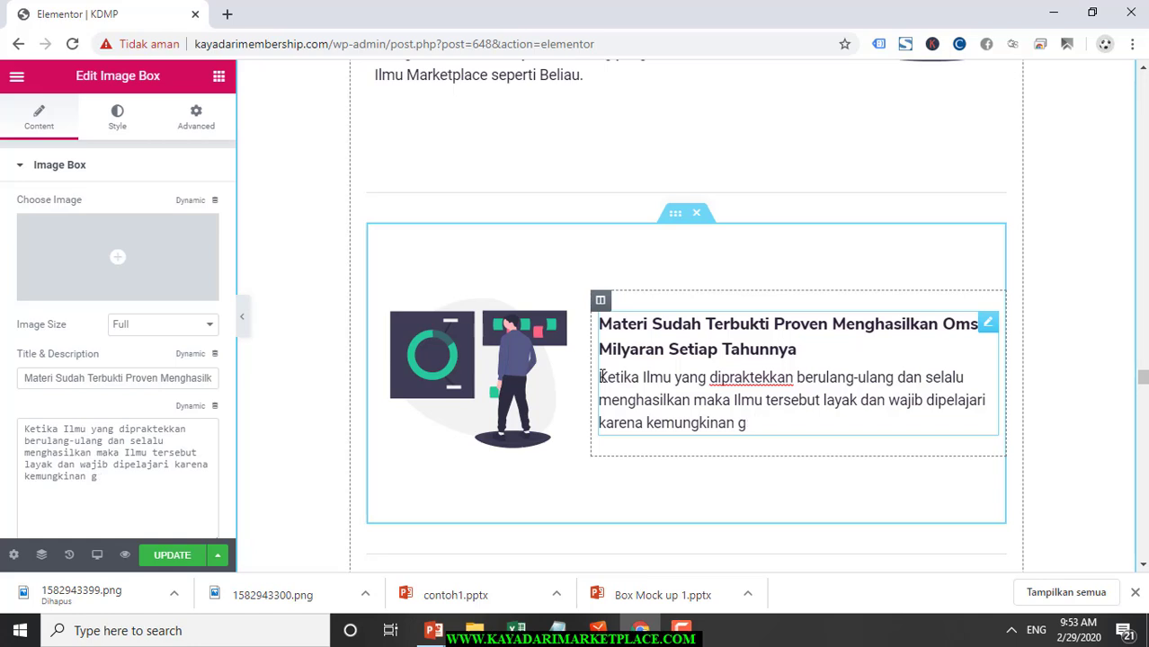
type("berhasilnya")
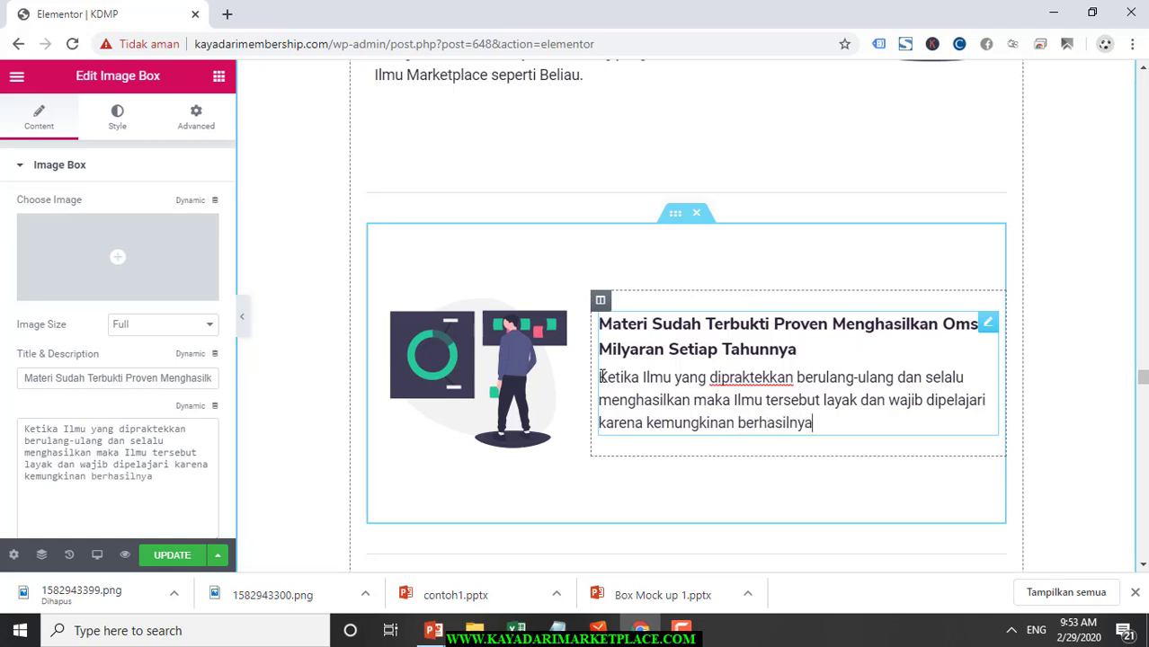
type(" 100%. Untuk itu")
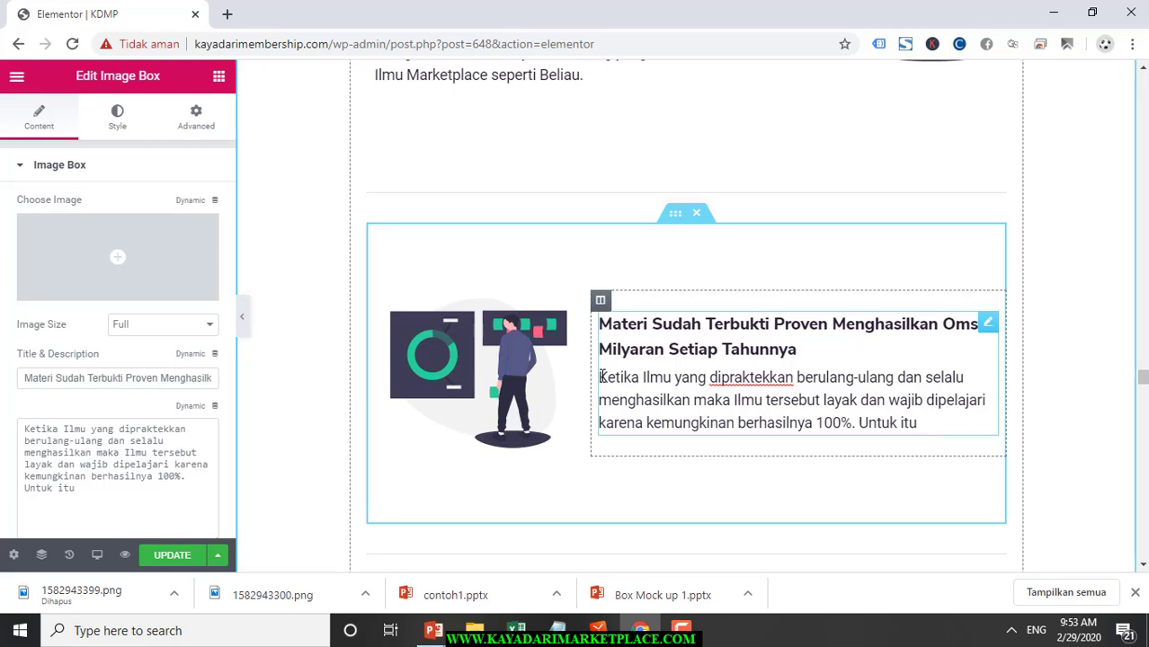
Finish the second box's description with "Perlunya Anda mempelajari Materi yang sudah proven agar Toko Marketplace Anda segera menghasilkan."
type("Perluntya ")
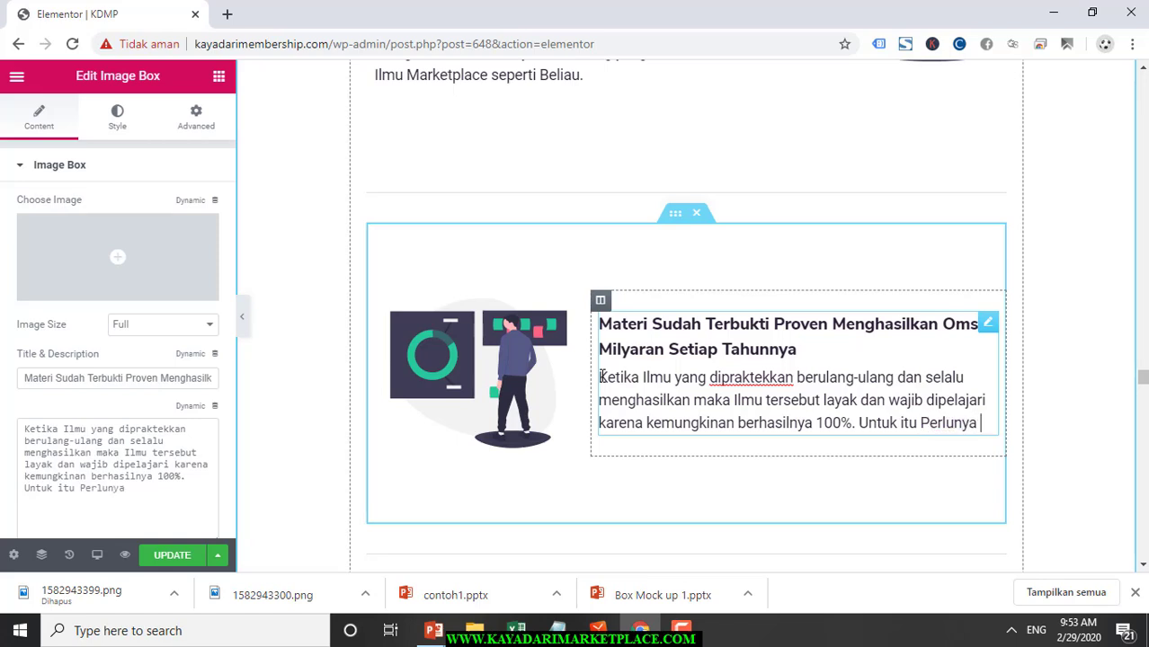
type("Anda ")
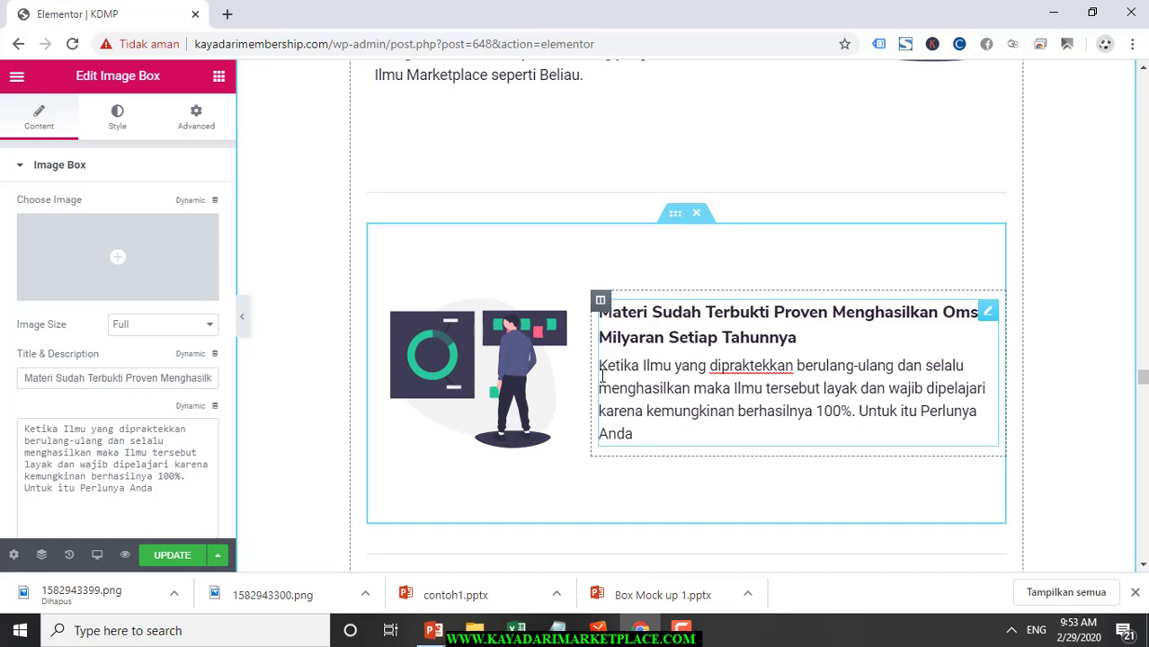
type("mempelajari ")
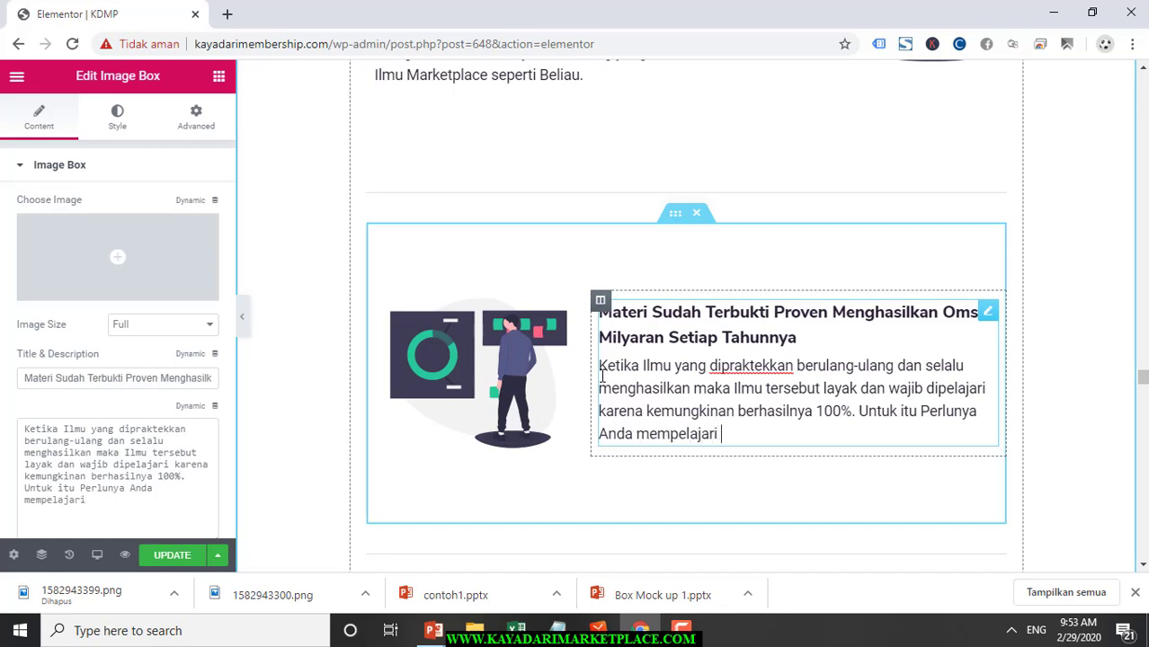
type("Materi ")
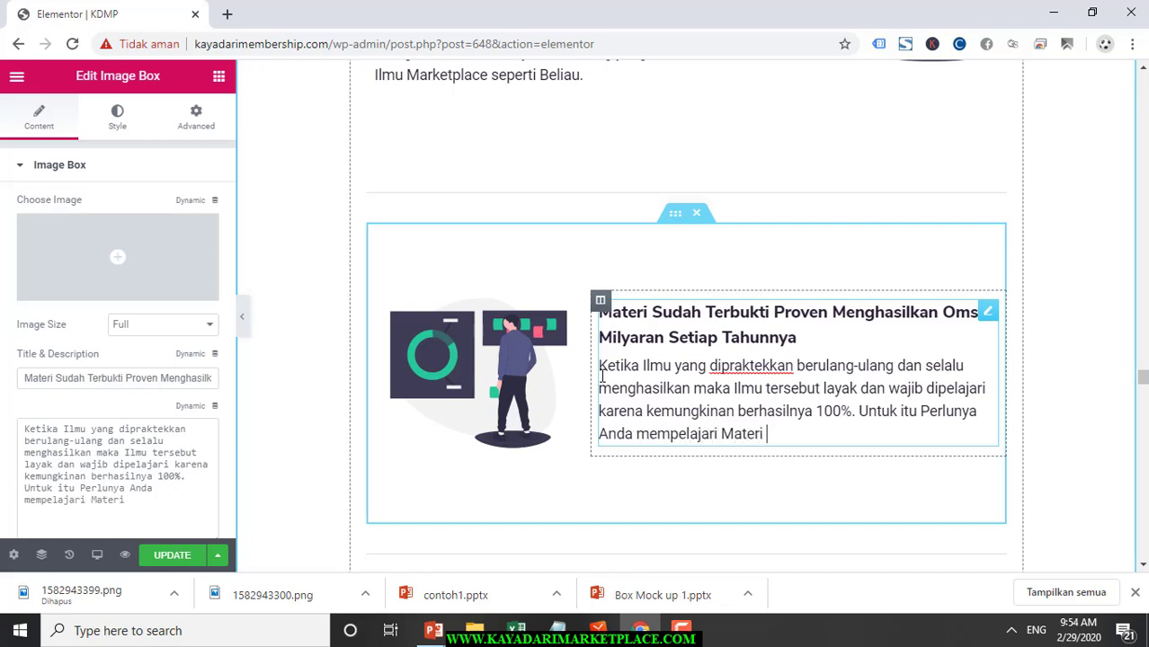
type("yang sudah ")
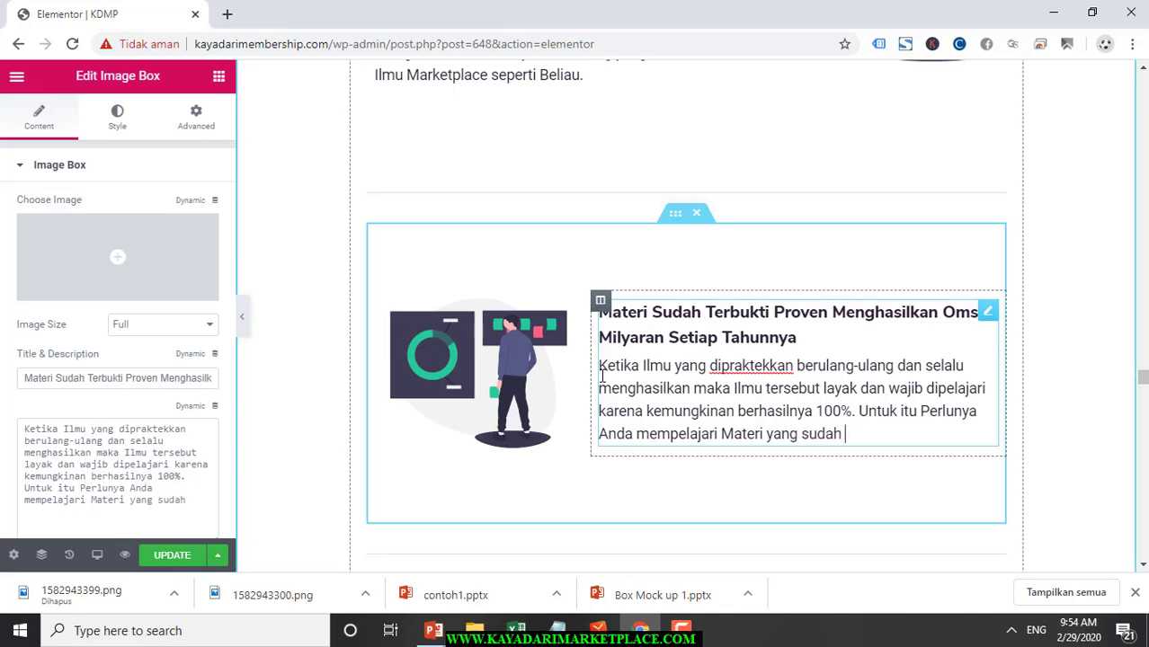
type("proven agar ")
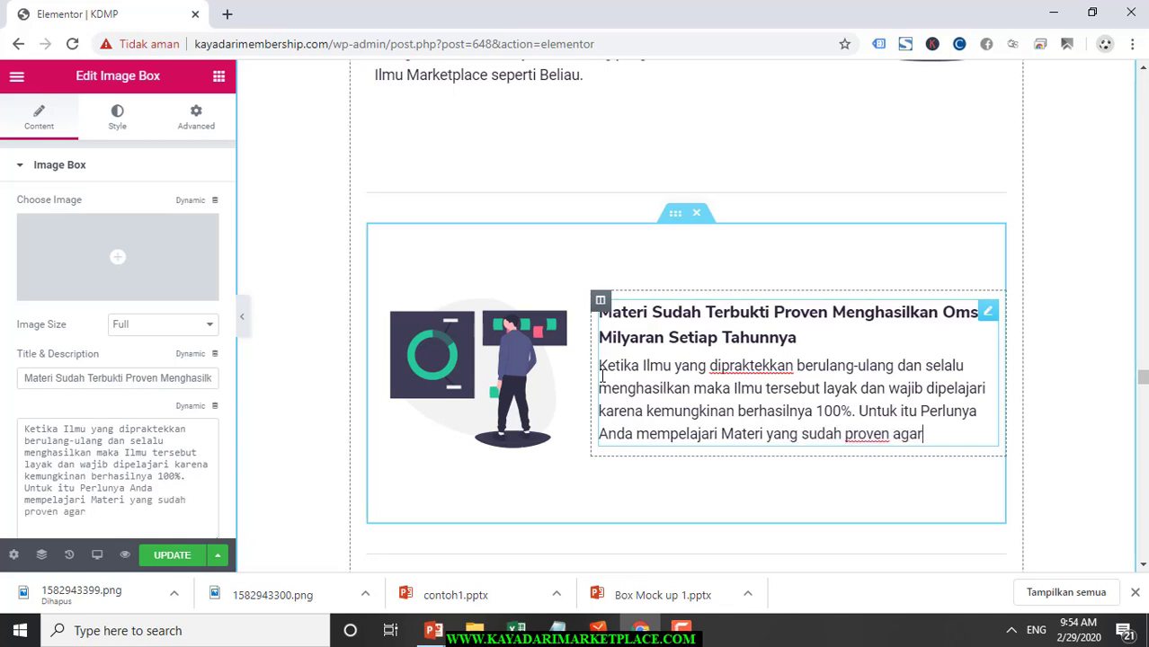
type("Toko M")
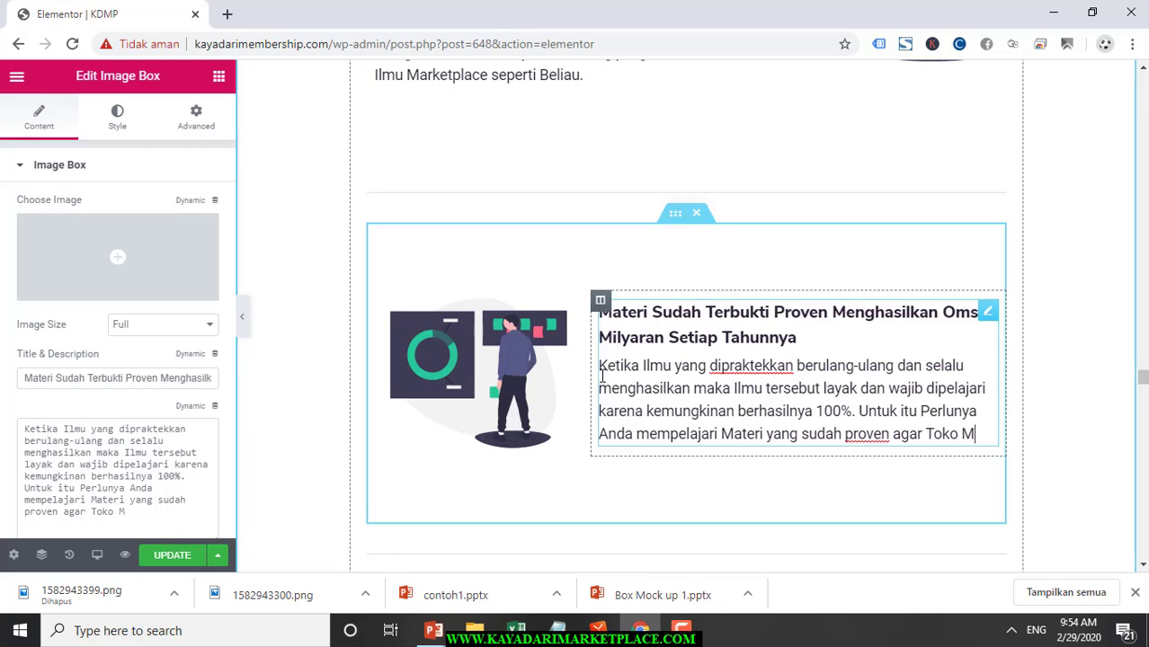
type("arketplace And a")
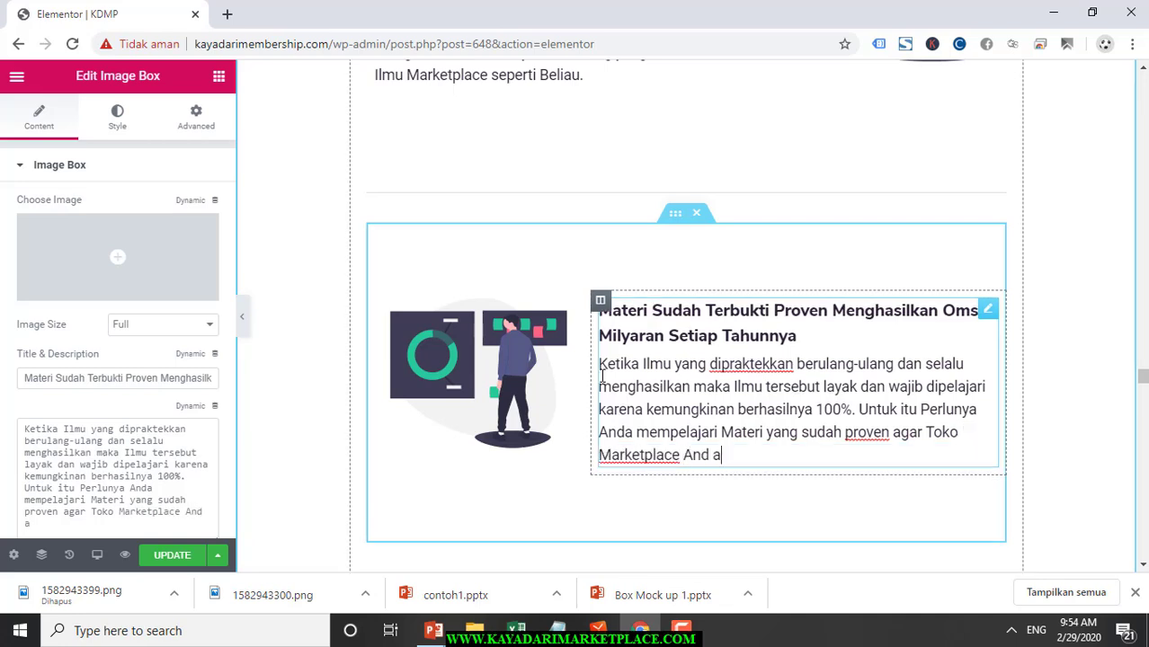
key("BackSpace")
type("a segera menghasilkan.")
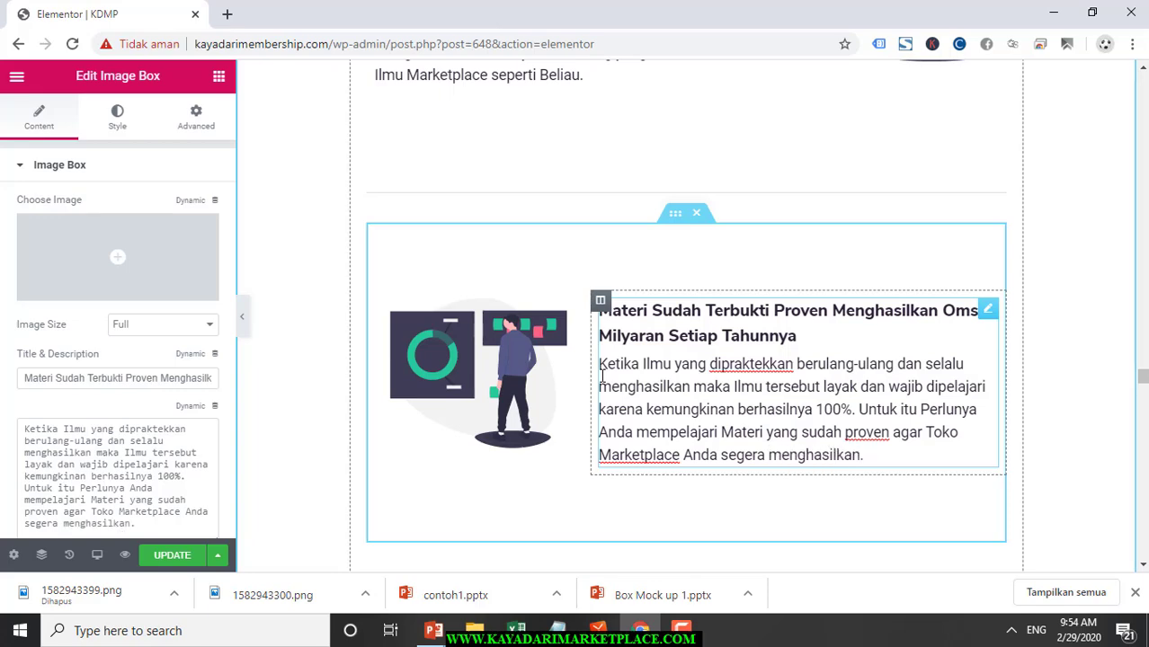
Replace the third box's placeholder title with "Materi Disusun Secara Runut dari 0 sampai Mahir"
scroll(603, 376, "down", 5)
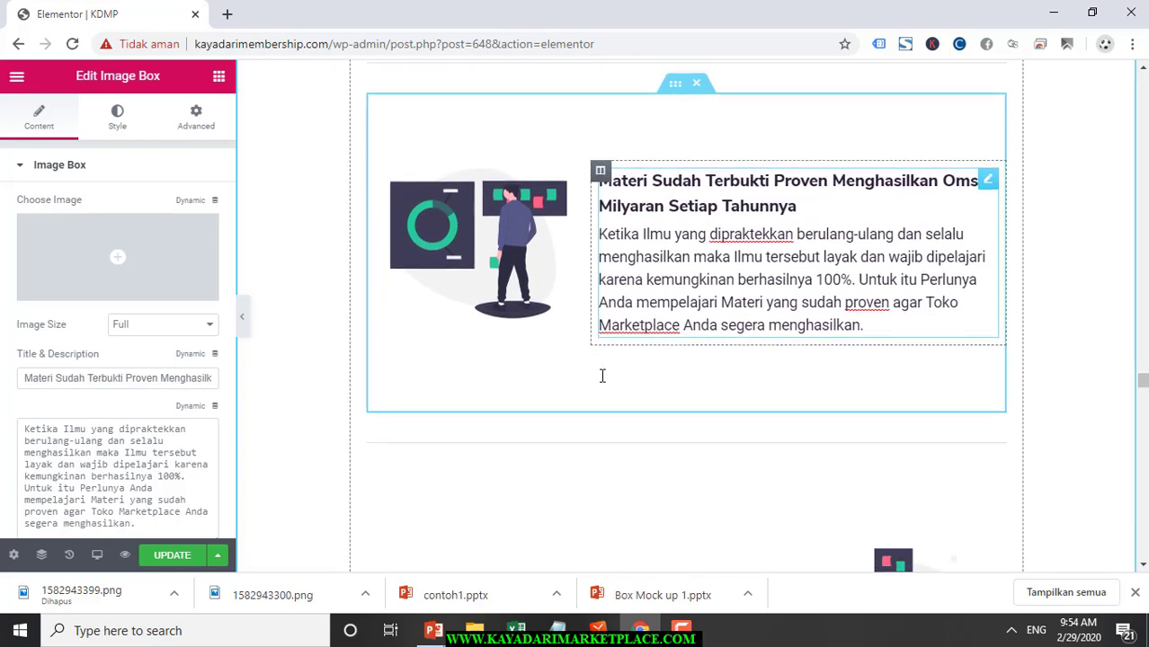
scroll(603, 376, "up", 1)
scroll(602, 376, "up", 6)
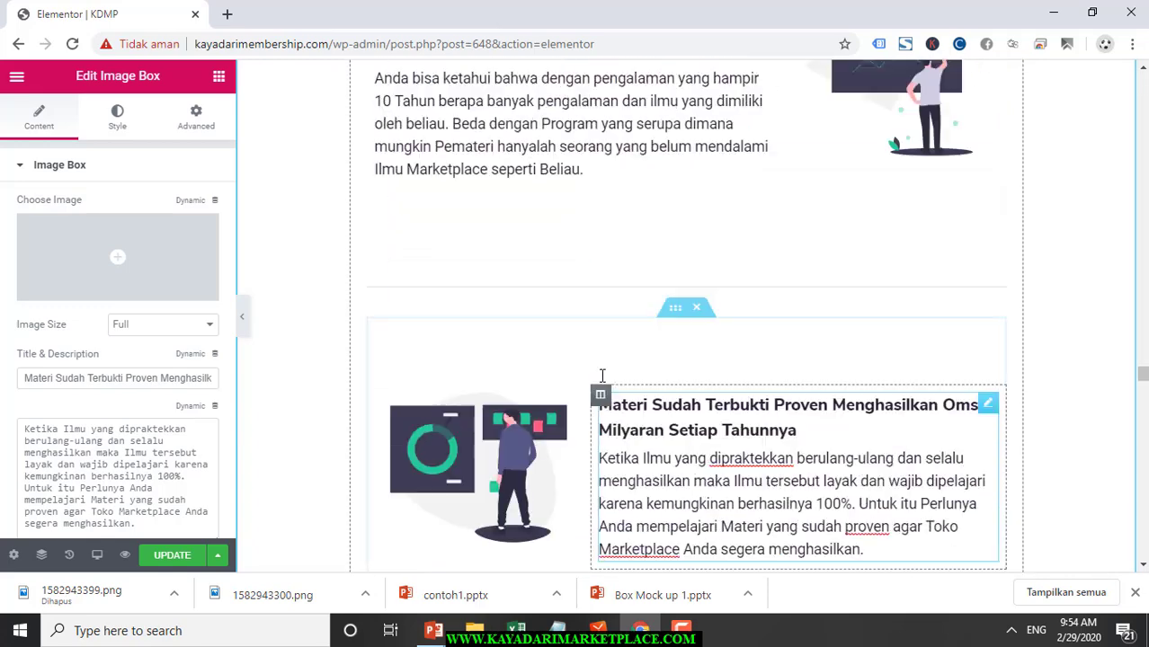
scroll(603, 376, "down", 2)
scroll(603, 376, "down", 2)
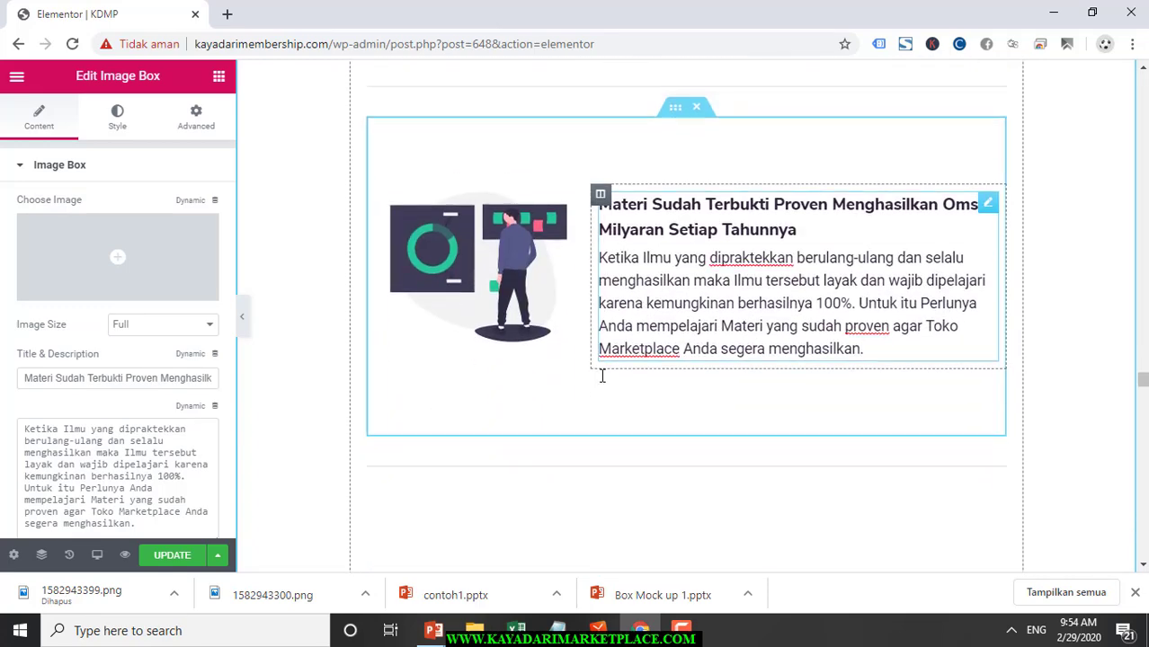
scroll(603, 376, "down", 1)
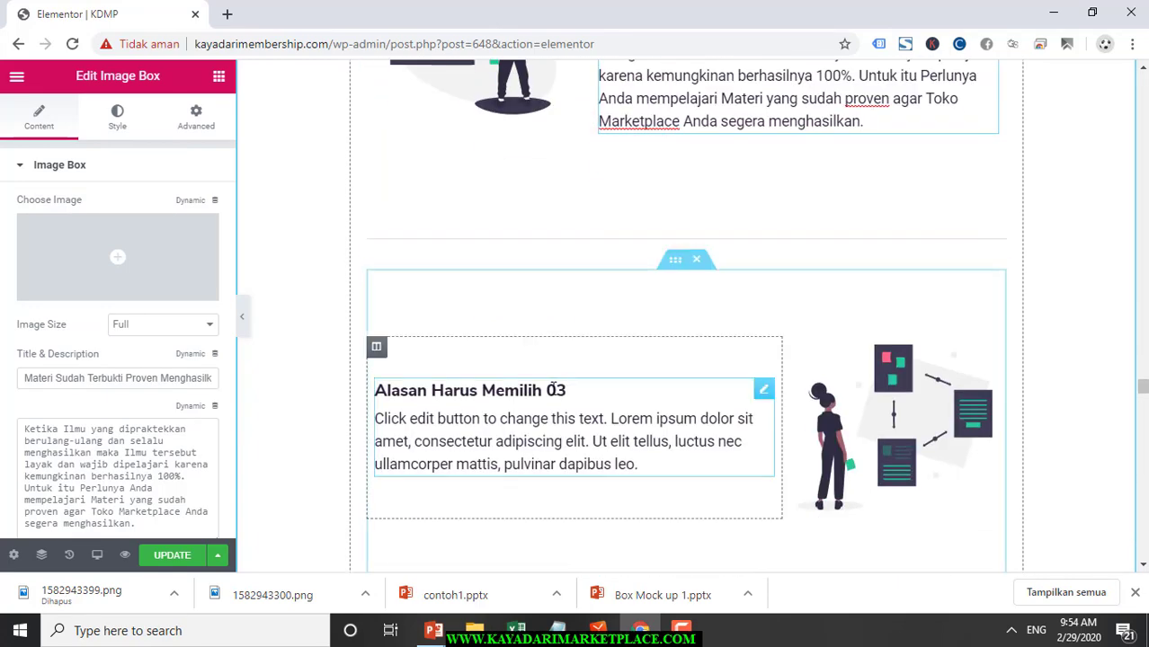
left_click(553, 390)
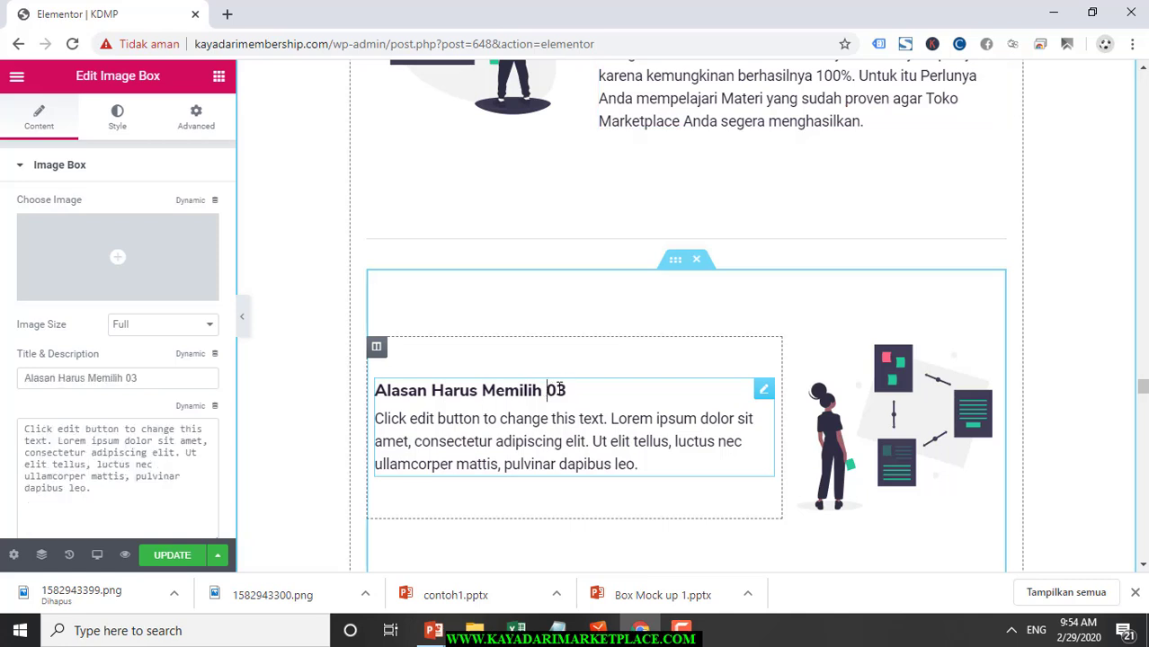
left_click_drag(567, 389, 377, 384)
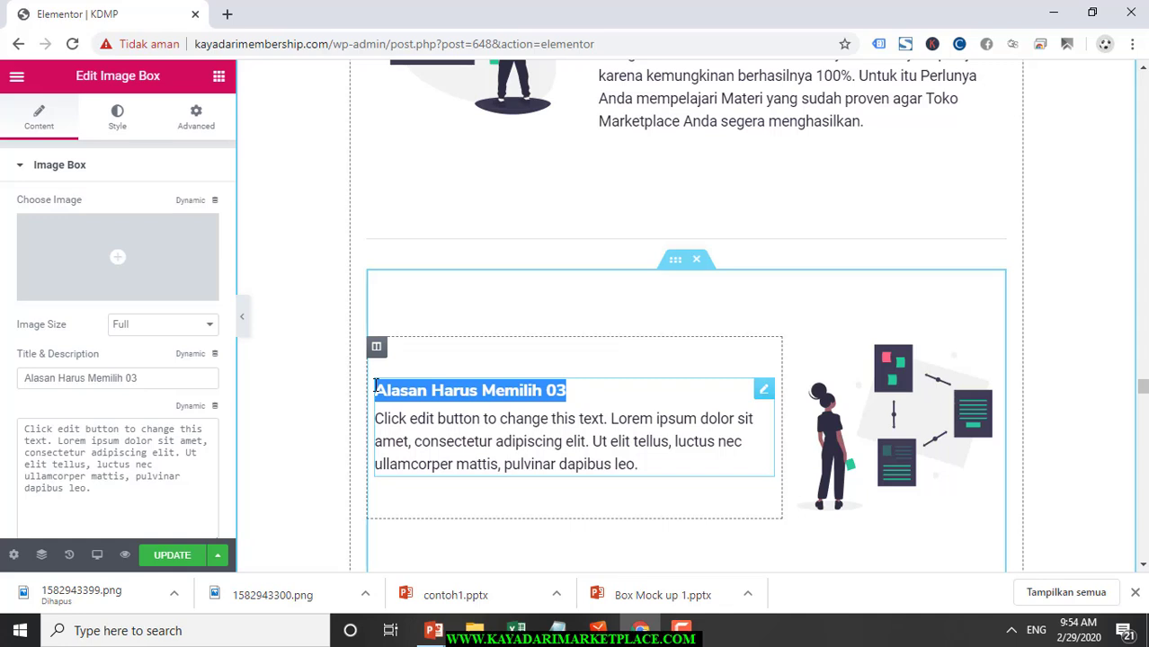
type("Ma")
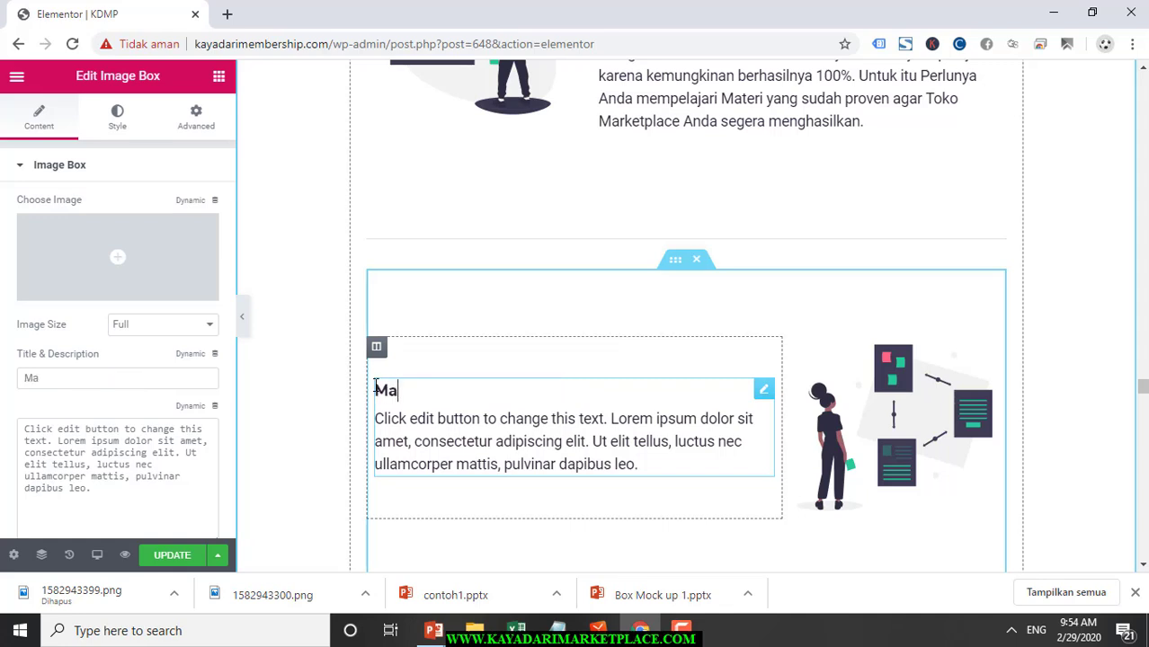
type("teri Disusun ")
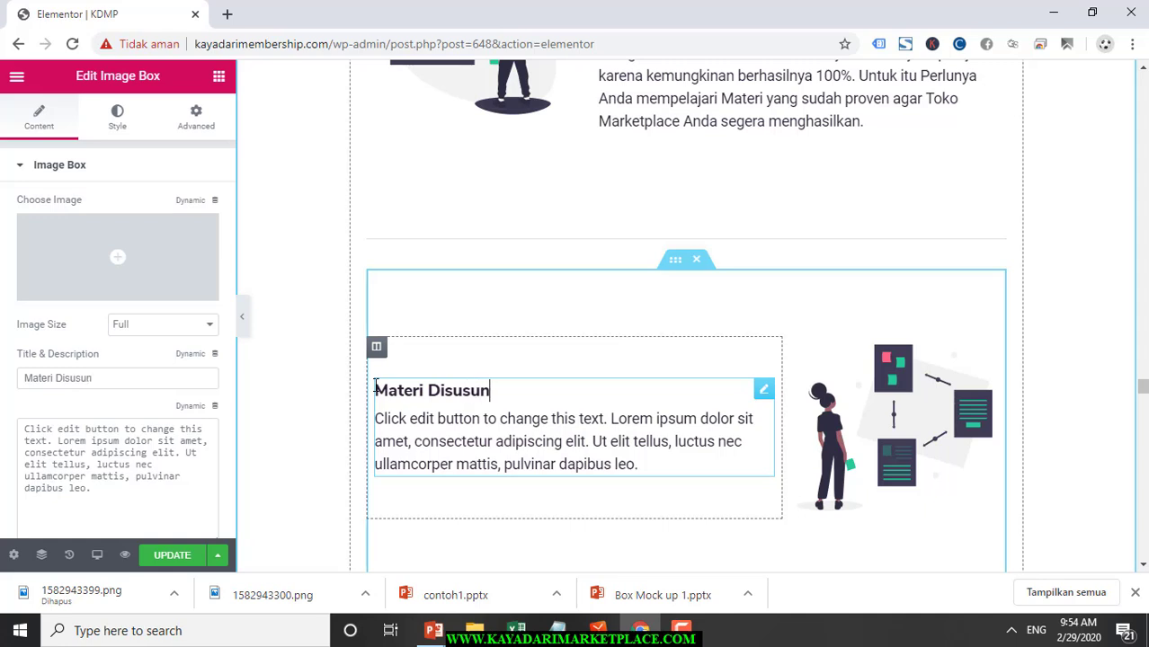
type("Secara")
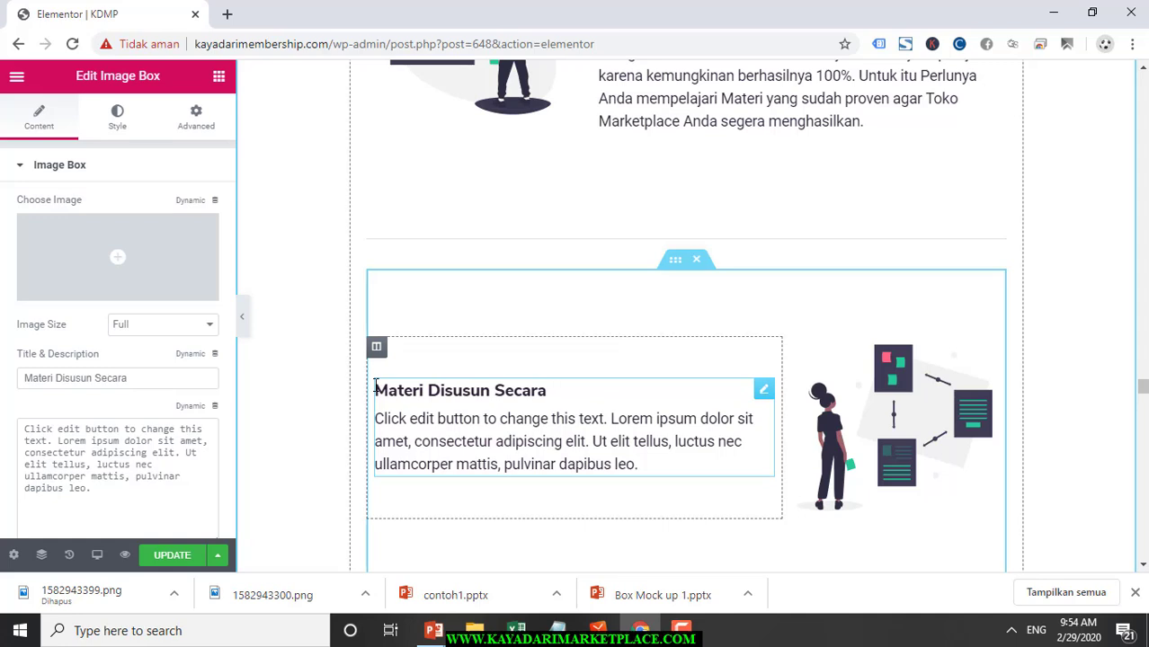
type("Runut da")
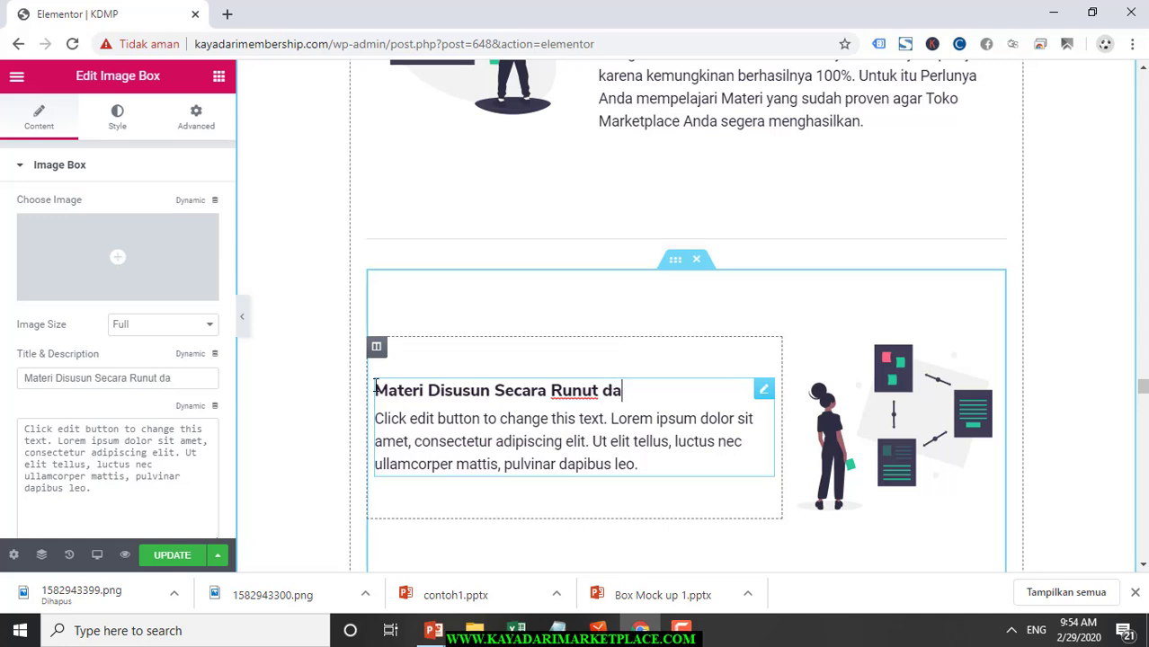
type("ri 0 sampai")
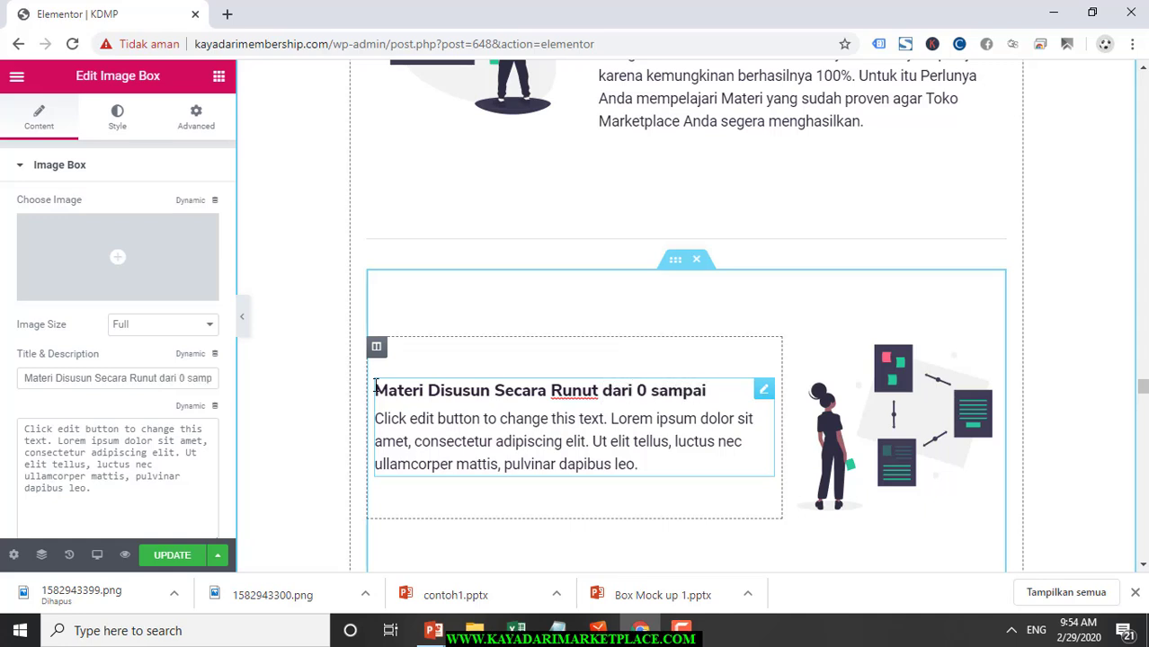
type(" Mahir")
Replace the third box's placeholder description, starting it with "Tidak banyak pemateri yang mampu menjelaskan"
left_click(590, 469)
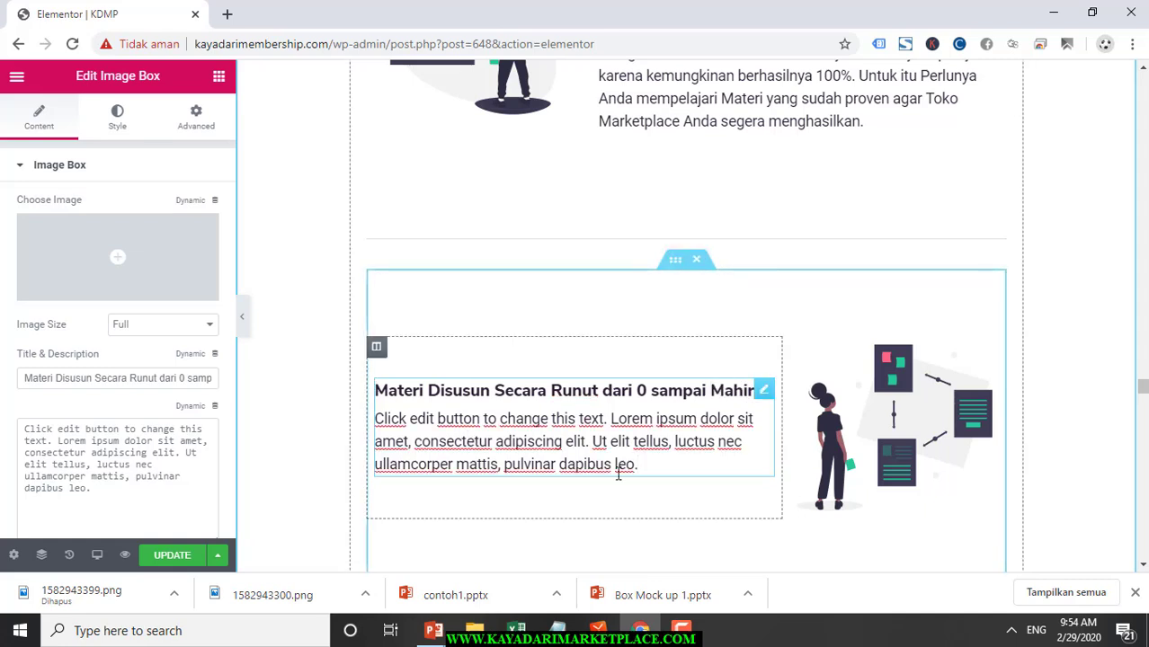
left_click_drag(641, 466, 372, 420)
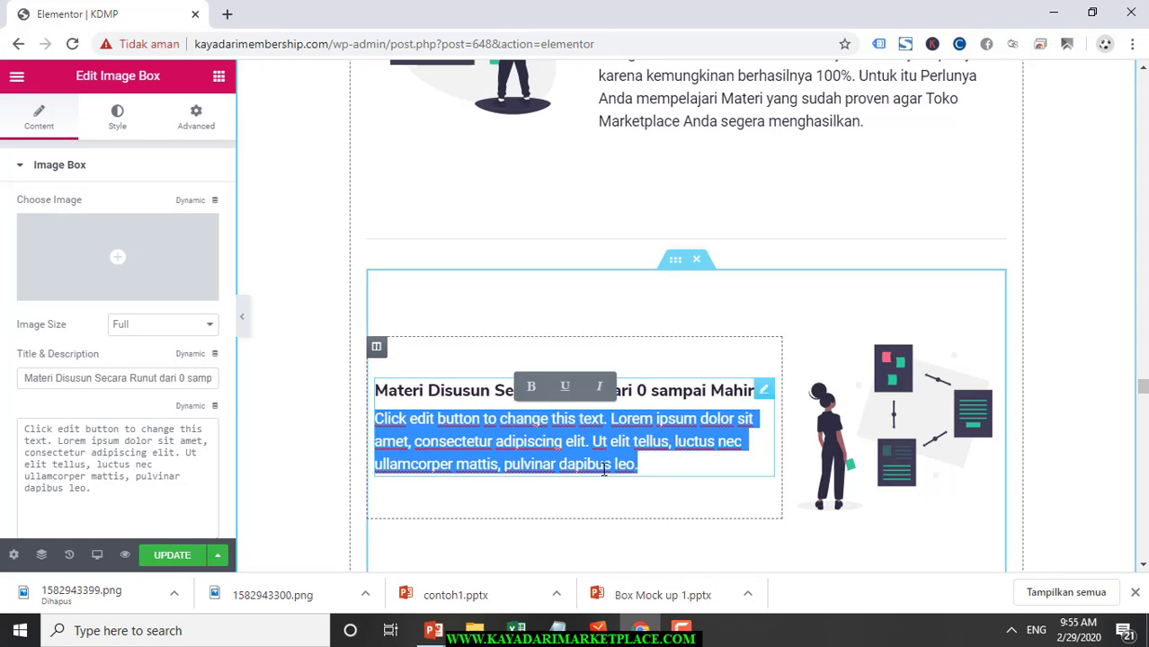
key("BackSpace")
type("Tidak b")
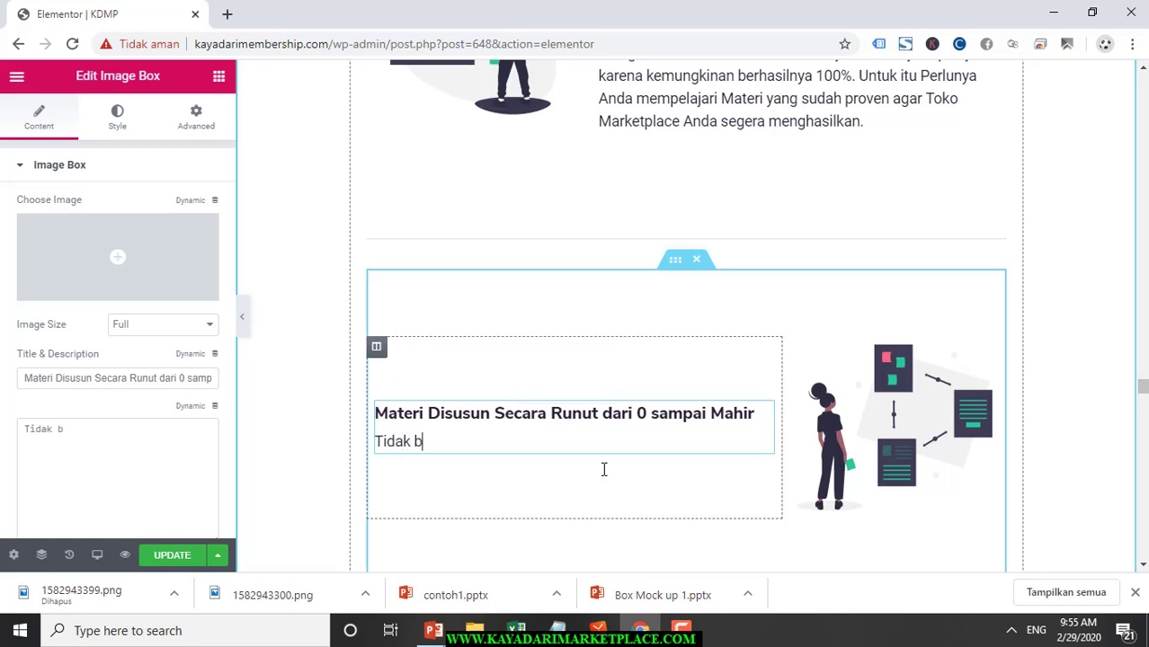
key("BackSpace")
type("banyak pemateri ")
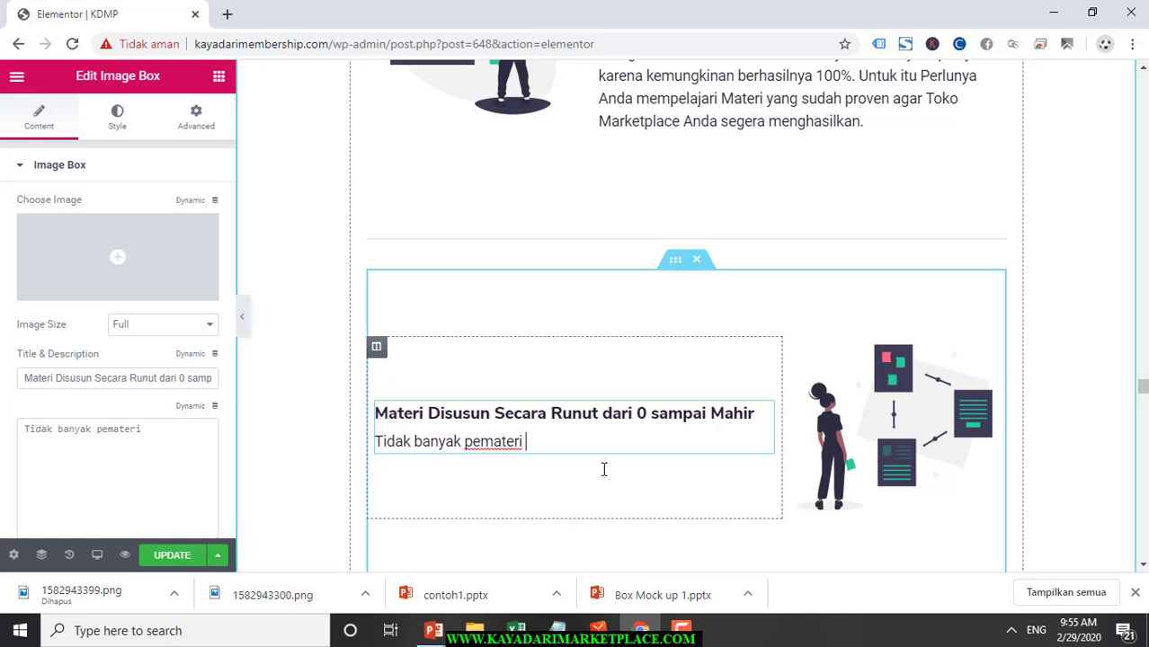
type("yang mamp")
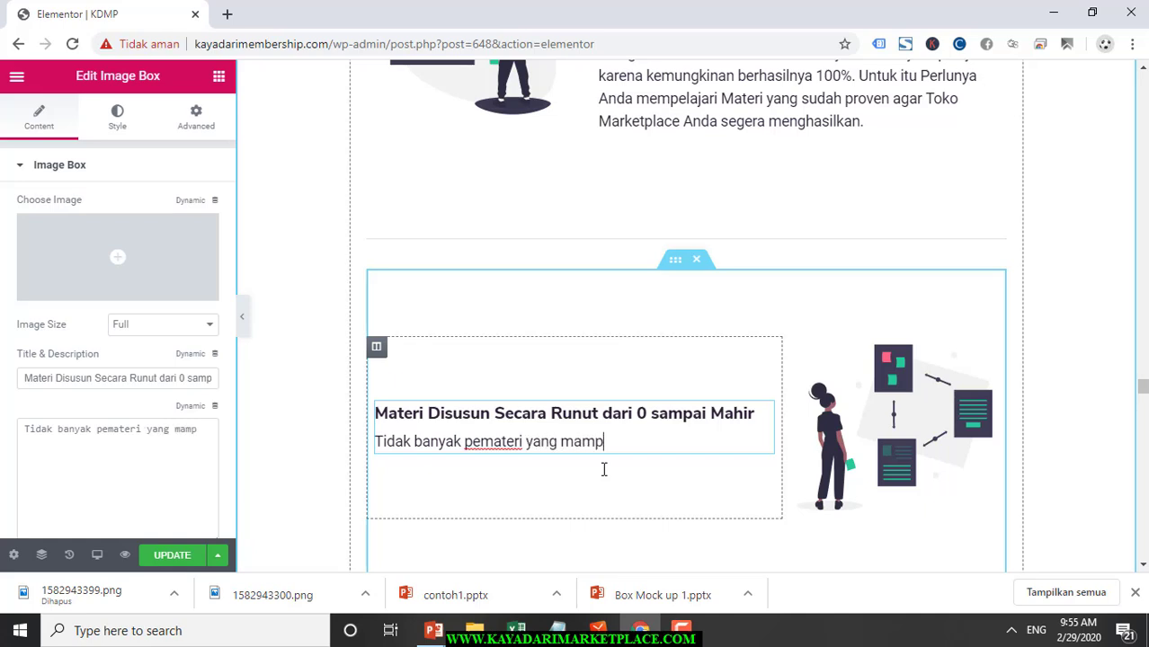
type("u da")
key("BackSpace")
key("BackSpace")
type("menjelaskan")
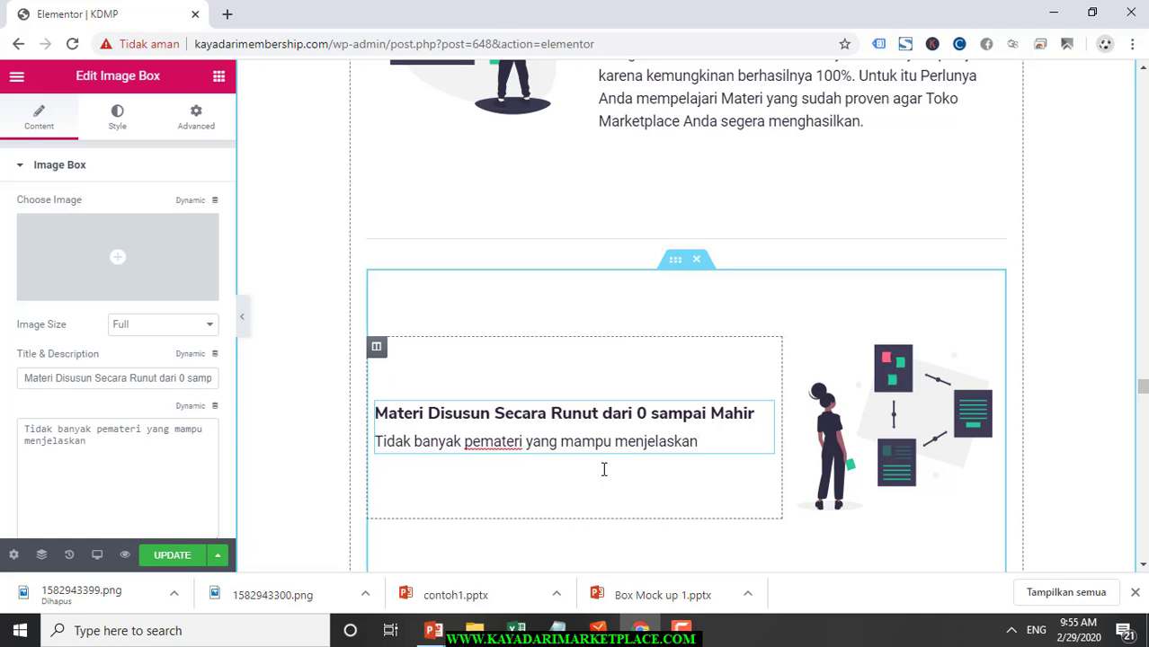
Continue the third box's description with "dan mengajarkan Ilmunya secara Runut Mulai Pemula (0) sampai"
type(" dan mengajarka")
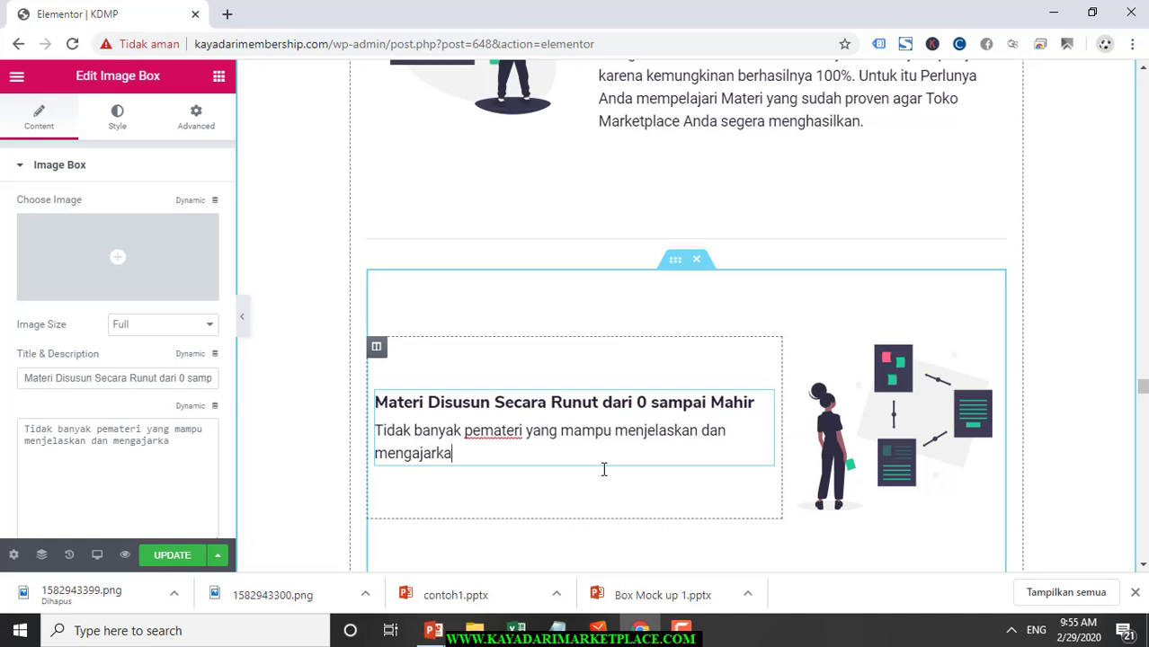
type("n Ilmunya ")
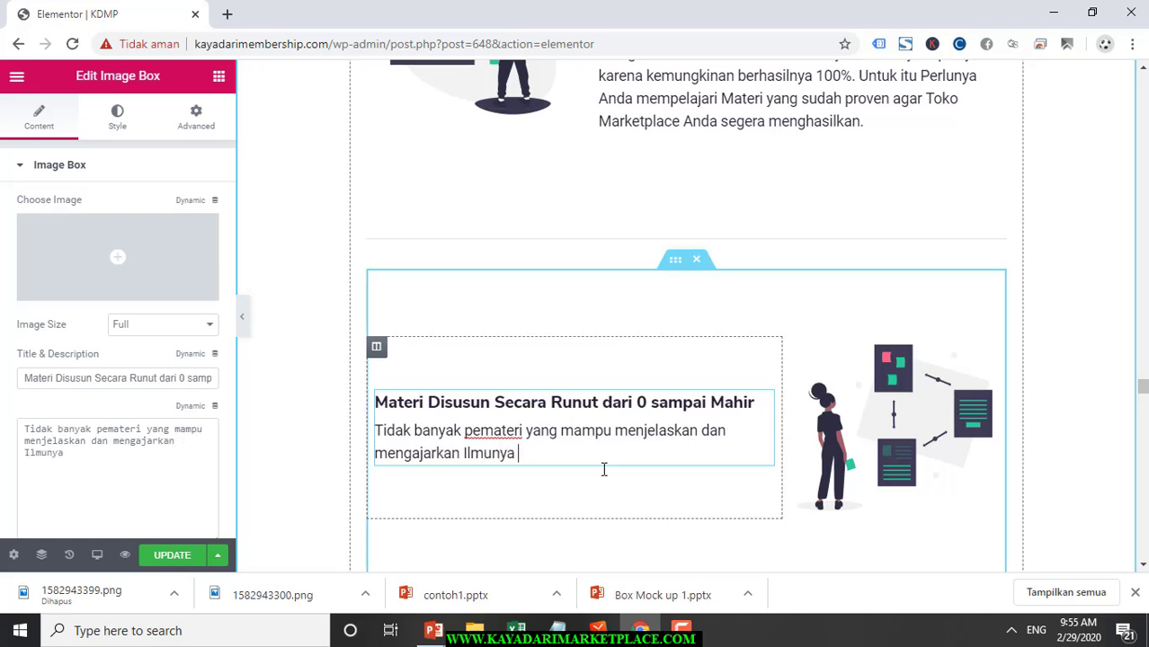
type("secara Run")
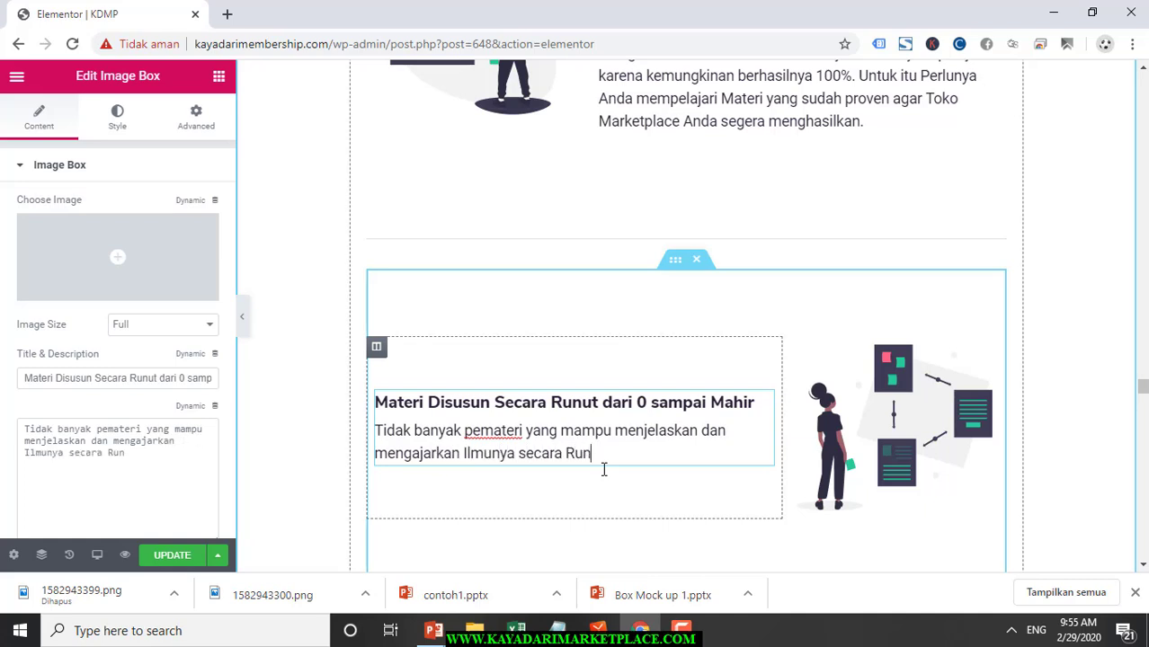
type("ut Mulai ")
type("Tin")
key("BackSpace")
key("BackSpace")
key("BackSpace")
type("Pemula )")
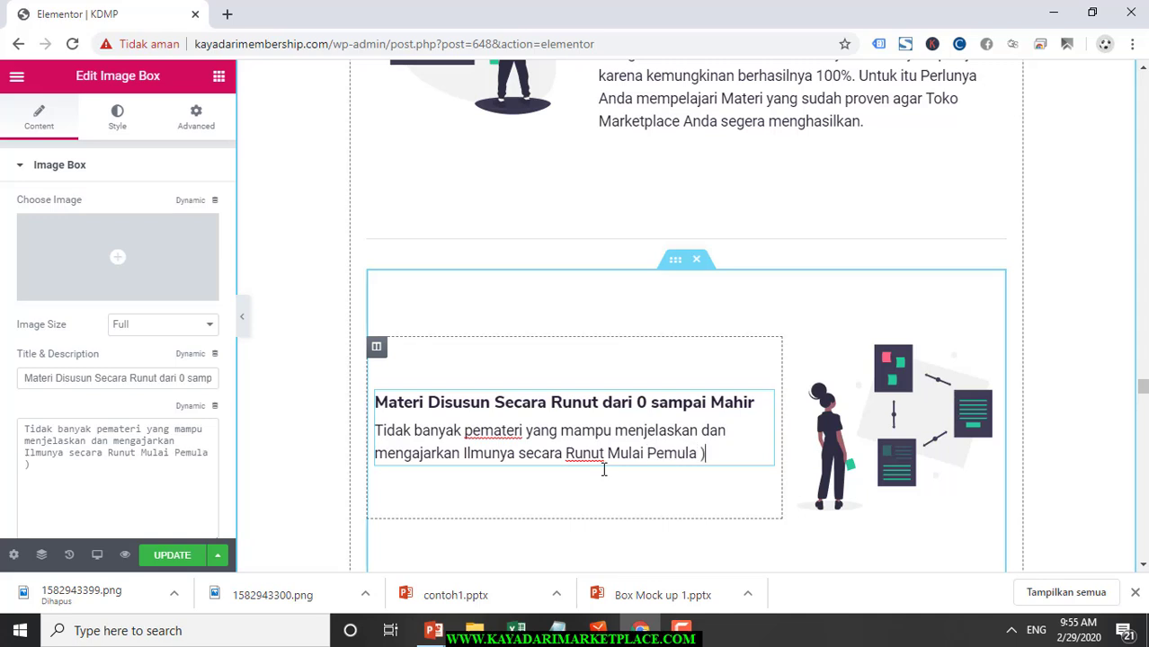
key("BackSpace")
type("(")
key("BackSpace")
type("0) sampai ")
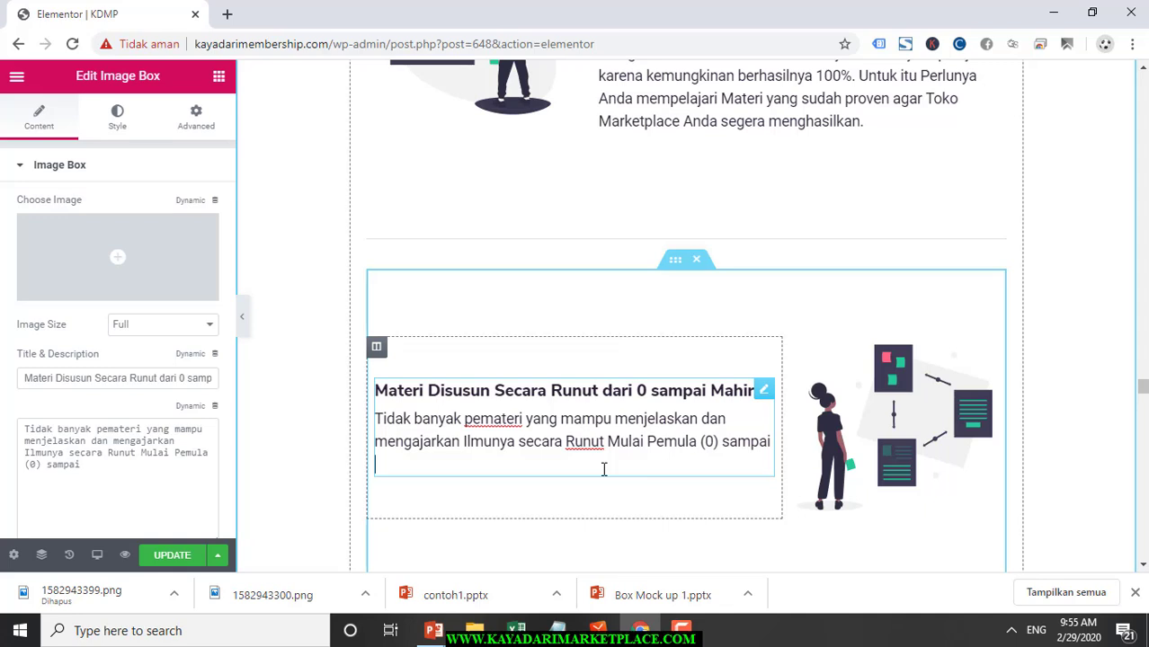
Extend the third box's description with "Advance (Mahir). Jadi Siapapun Anda saya yakin Materi yang"
type("Advan")
type("ce")
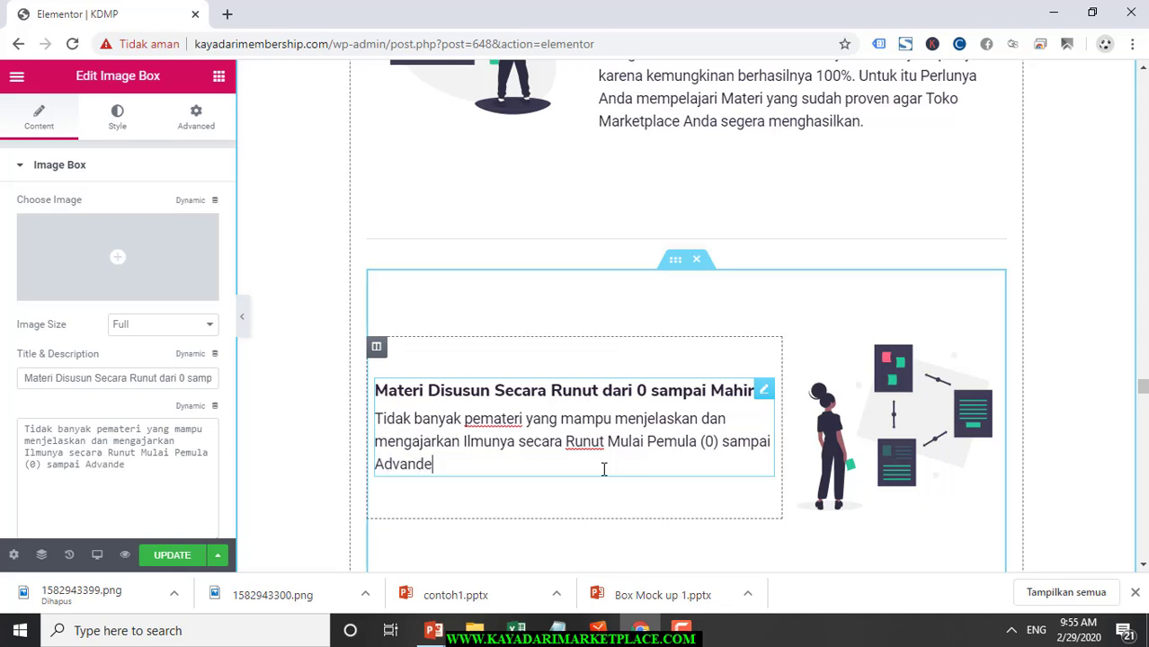
key("BackSpace")
key("BackSpace")
type("e (Mahir")
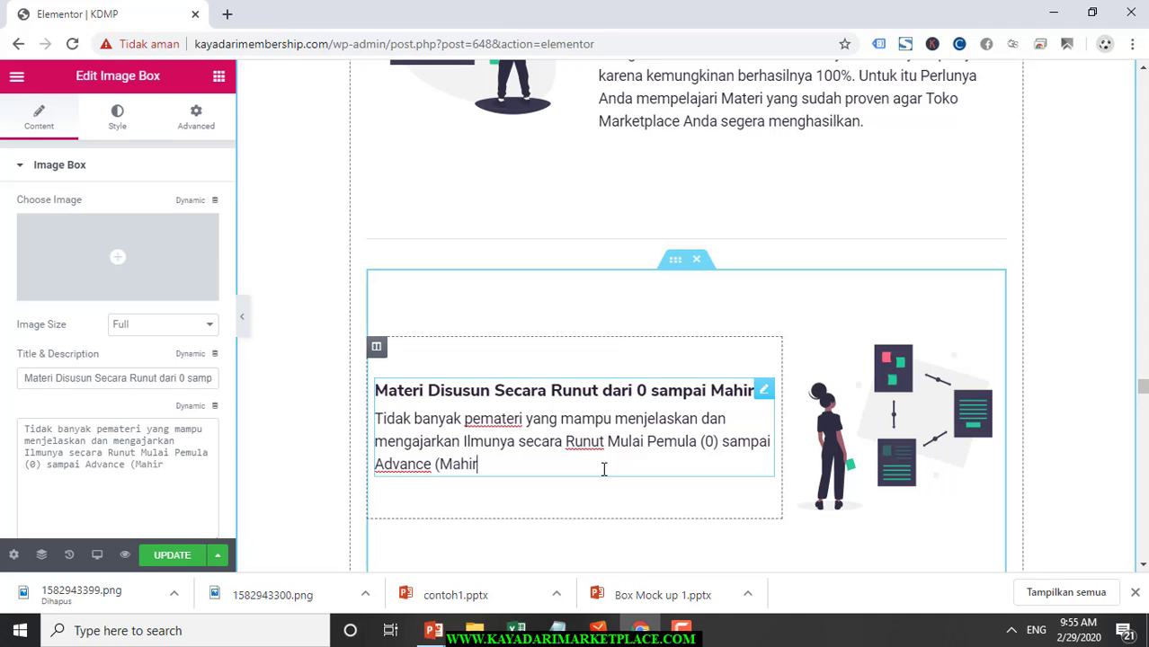
type("). Jadi Sia")
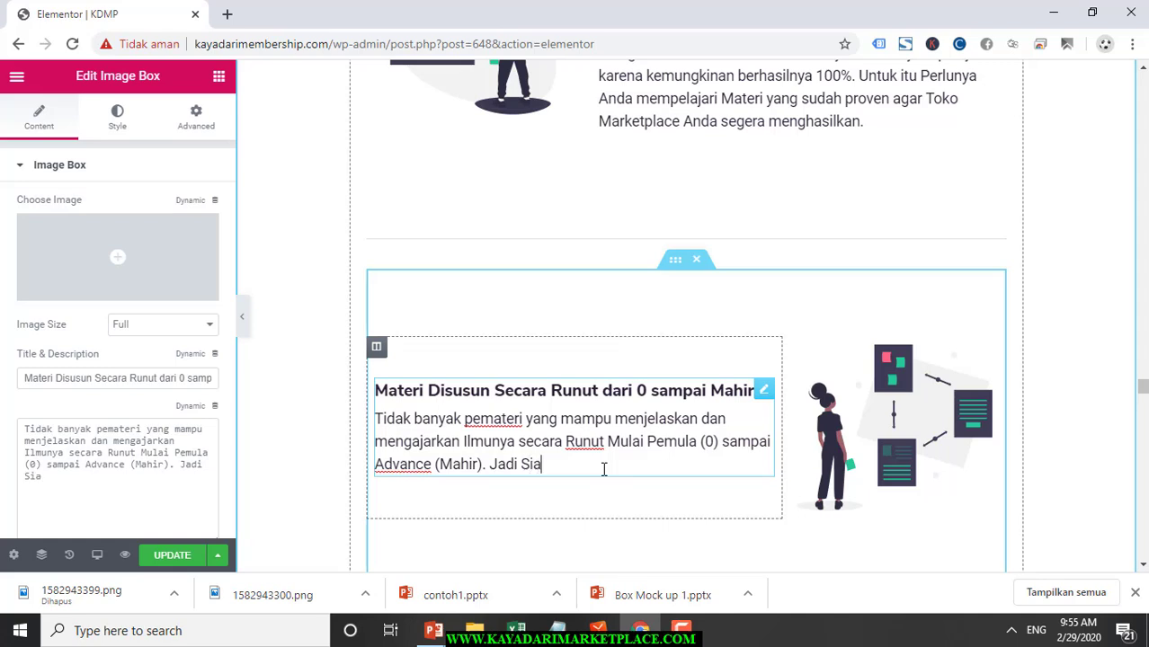
type("papun Anda ")
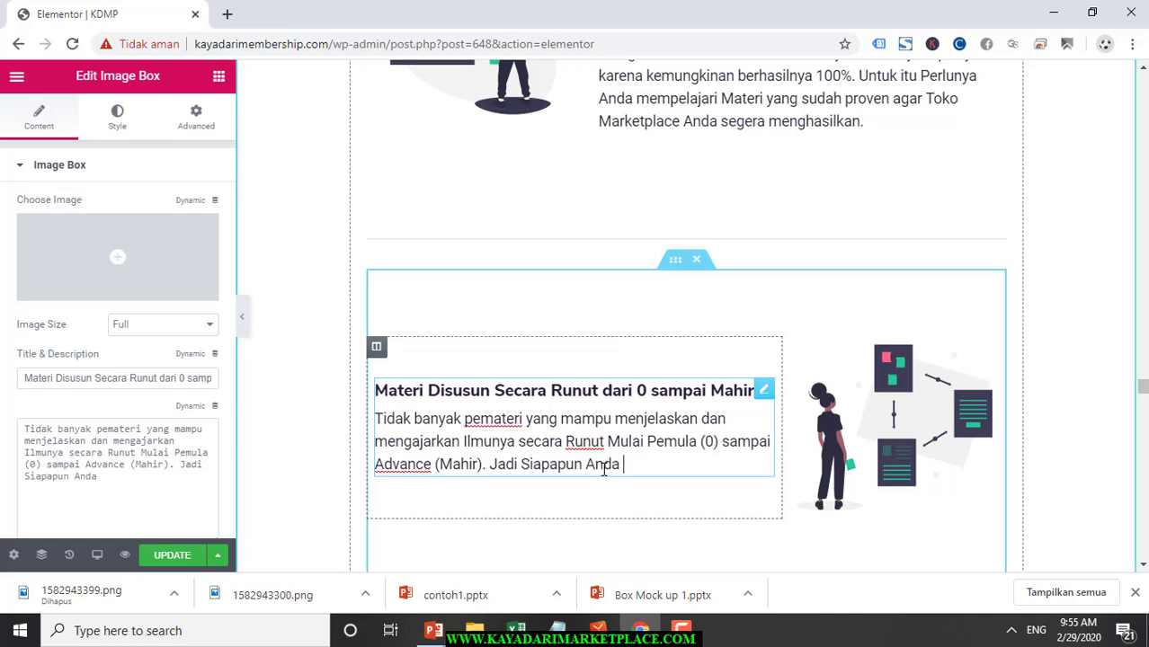
type("saya yakin ")
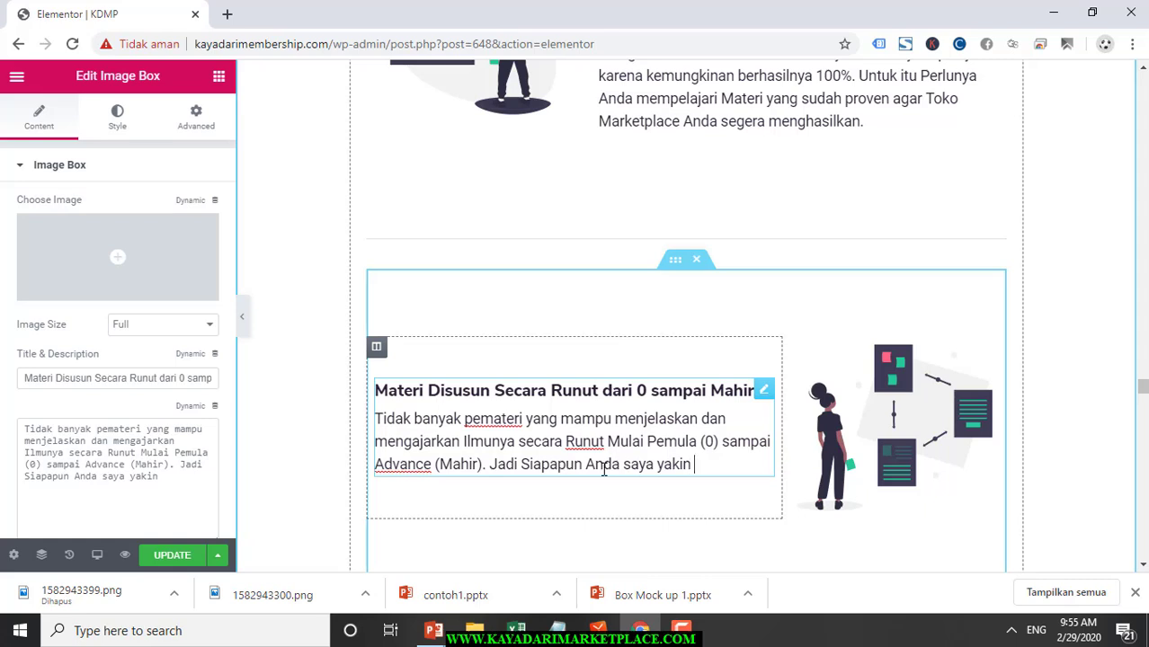
type("Materi yang ")
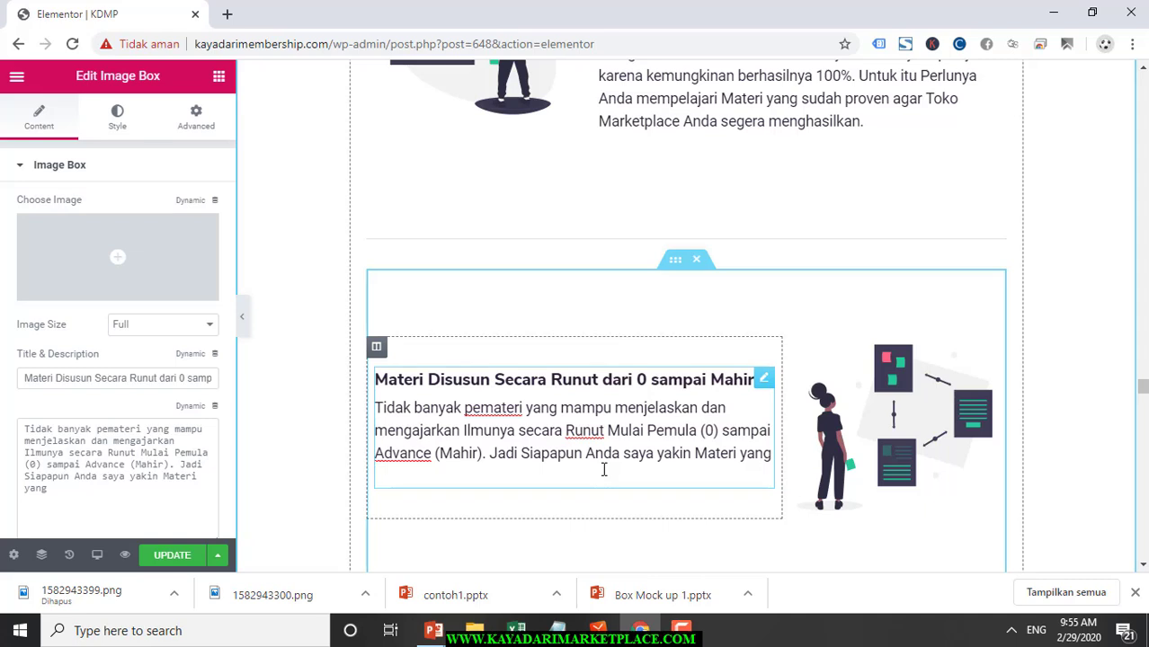
Finish the third box's description with "tersedia dapat dengan mudah dipelajari oleh Anda"
type("di")
key("BackSpace")
key("BackSpace")
type("tersedia akan")
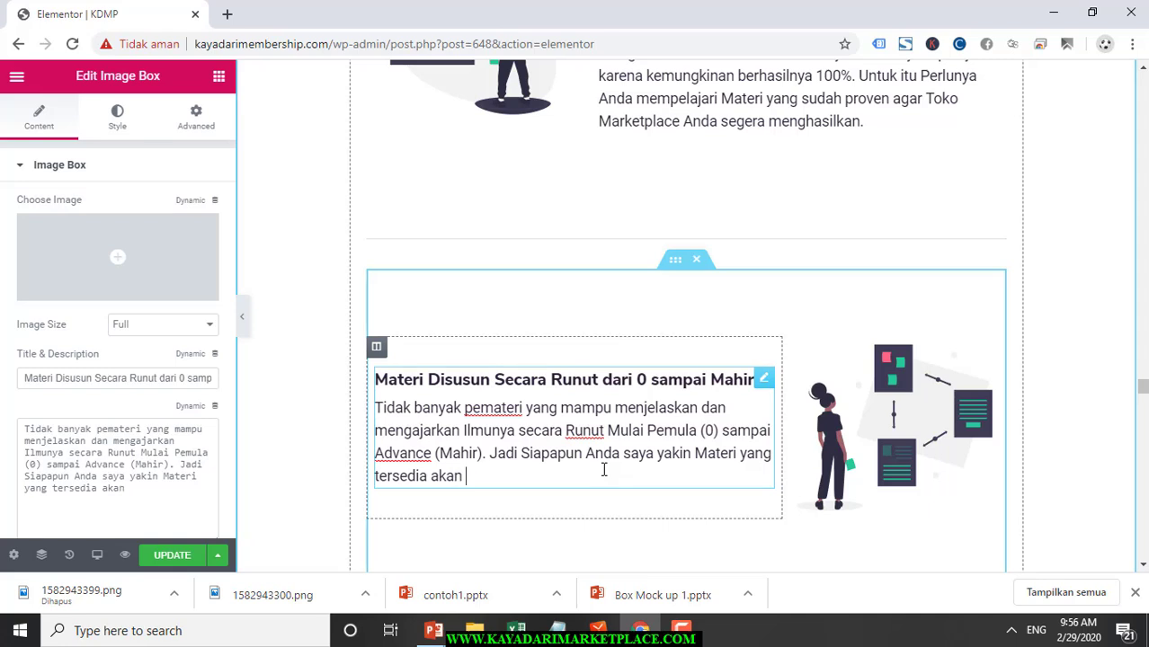
key("BackSpace")
key("BackSpace")
key("BackSpace")
key("BackSpace")
key("BackSpace")
type("dapat dengan")
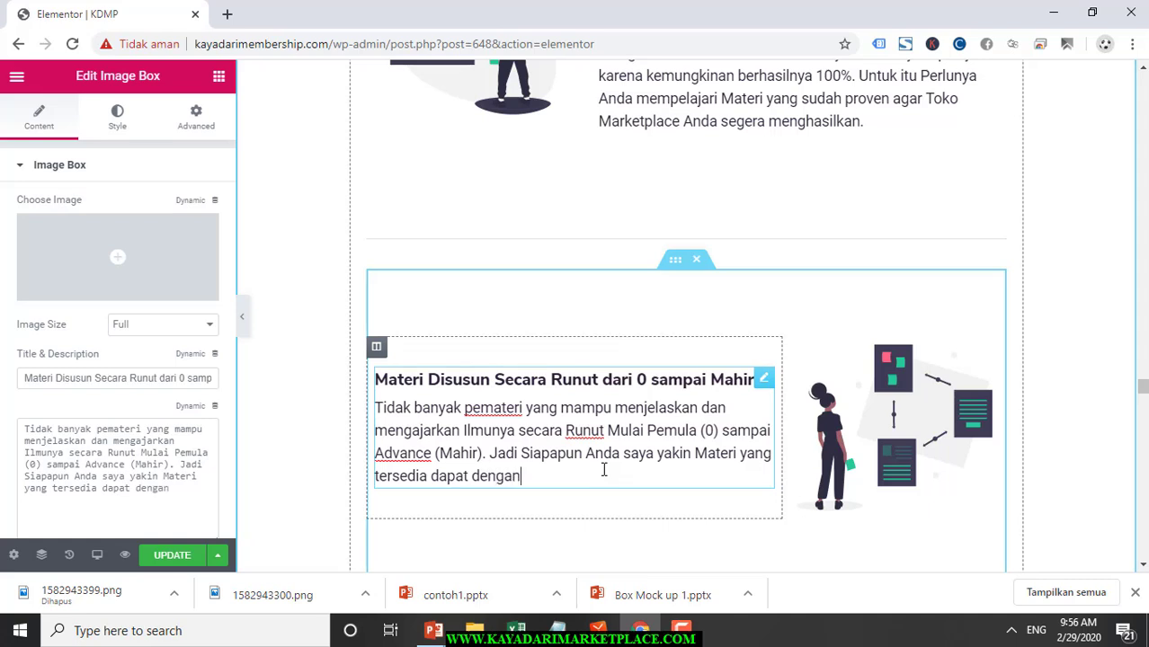
type(" mudah dipela")
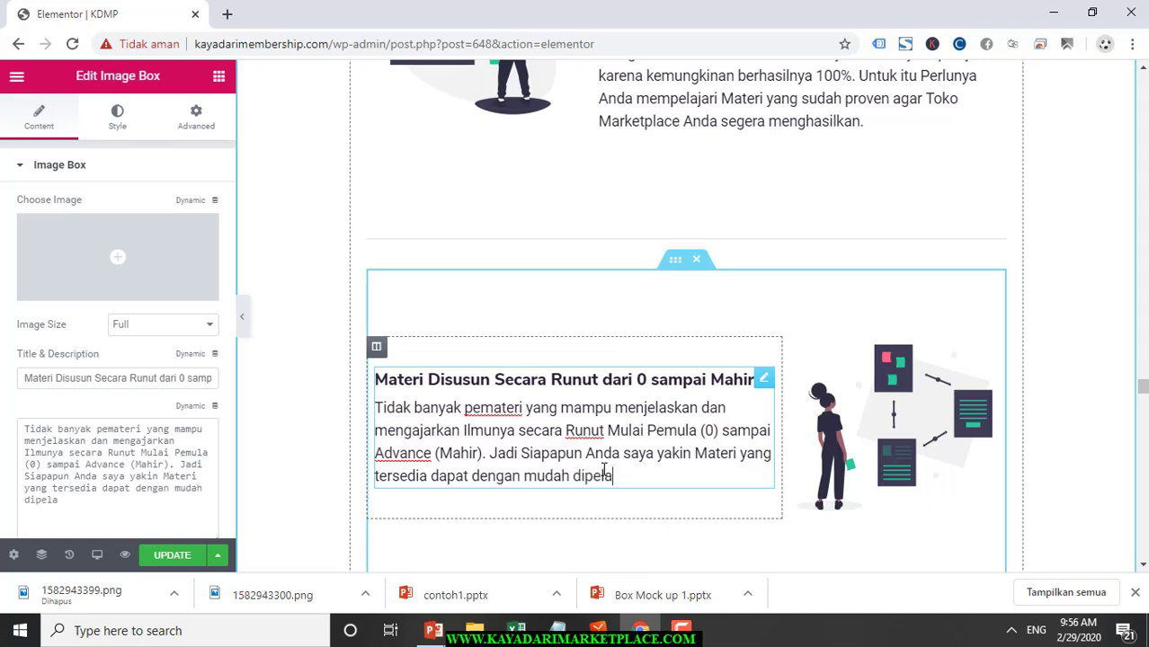
type("jari oleh Anda")
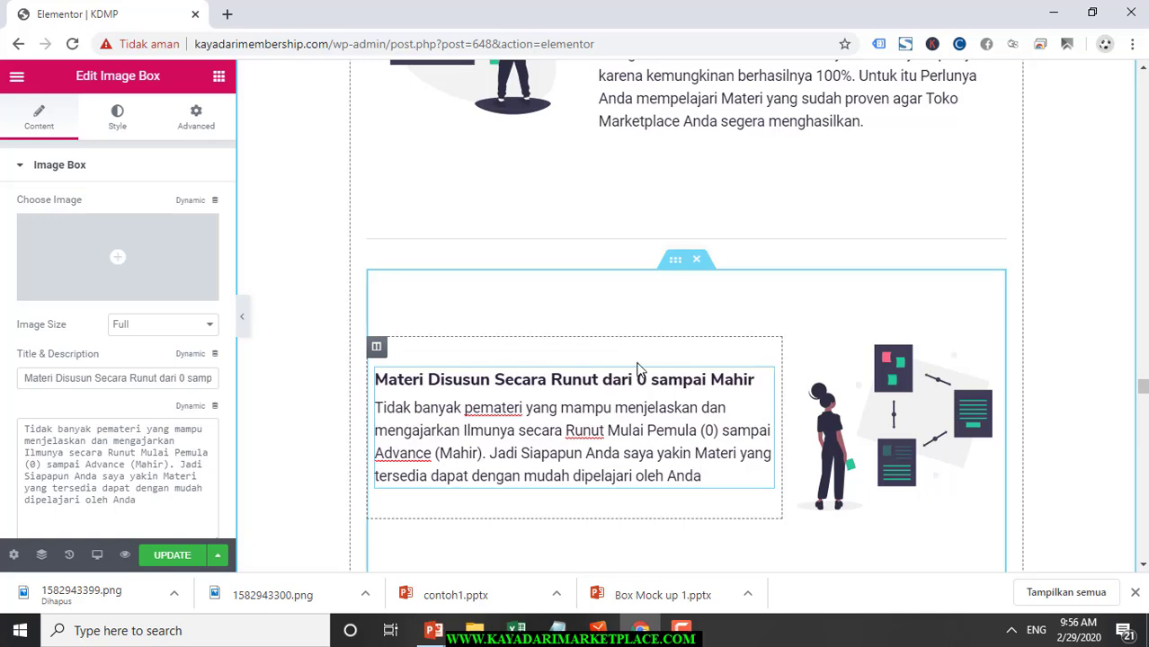
scroll(640, 373, "up", 9)
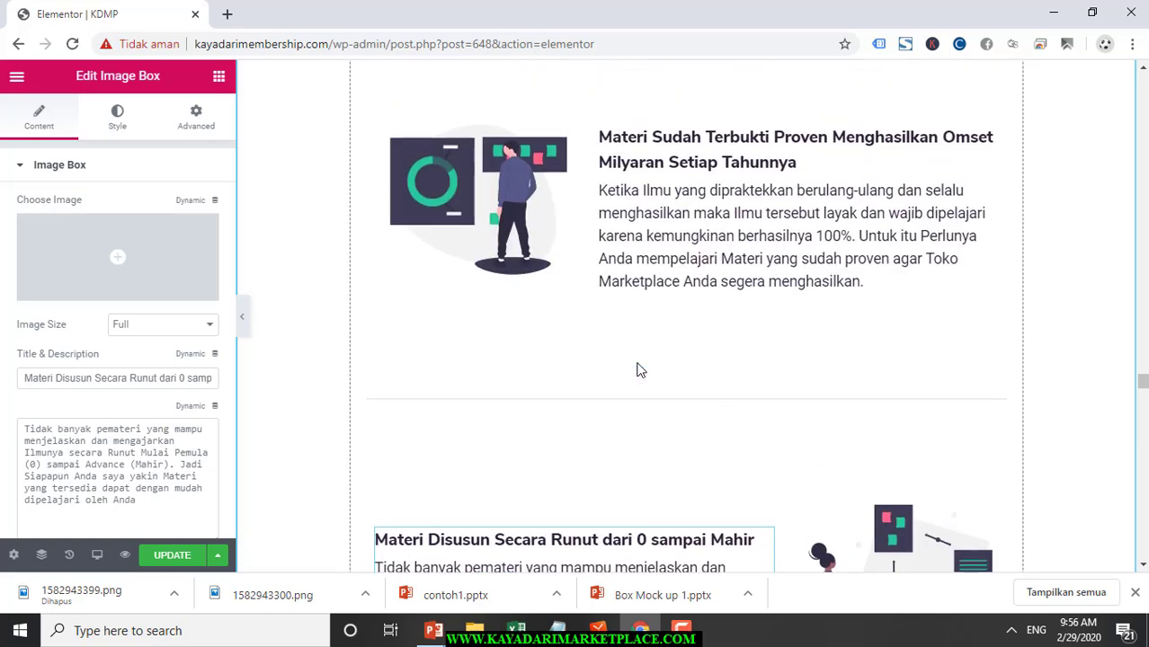
scroll(640, 372, "down", 5)
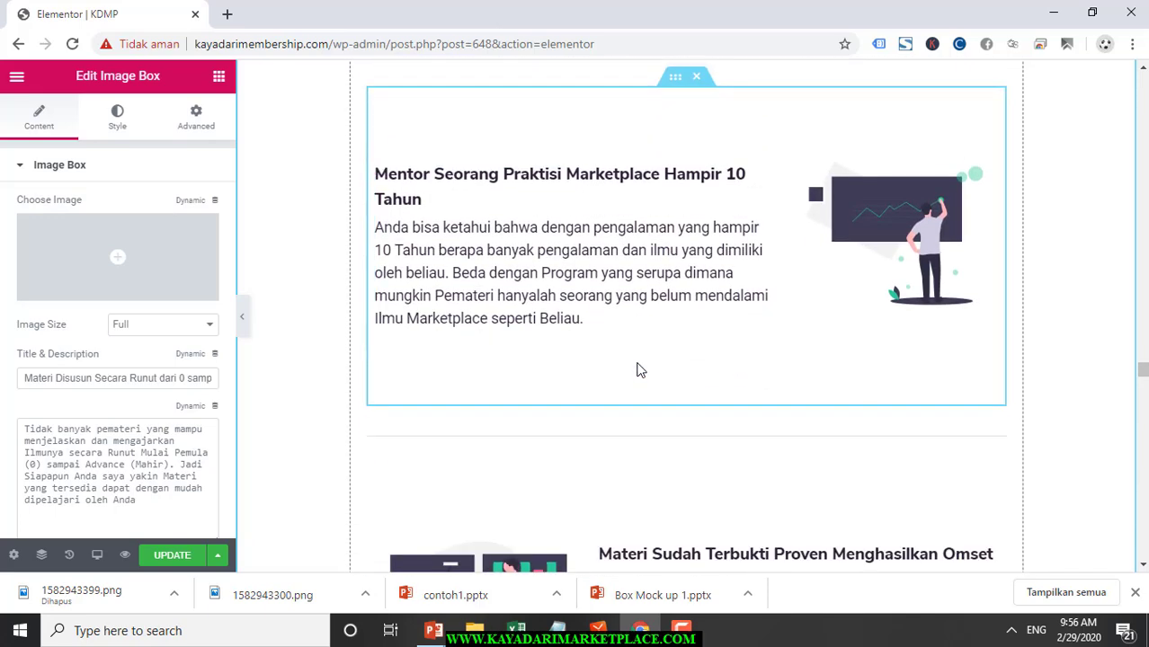
scroll(639, 371, "down", 6)
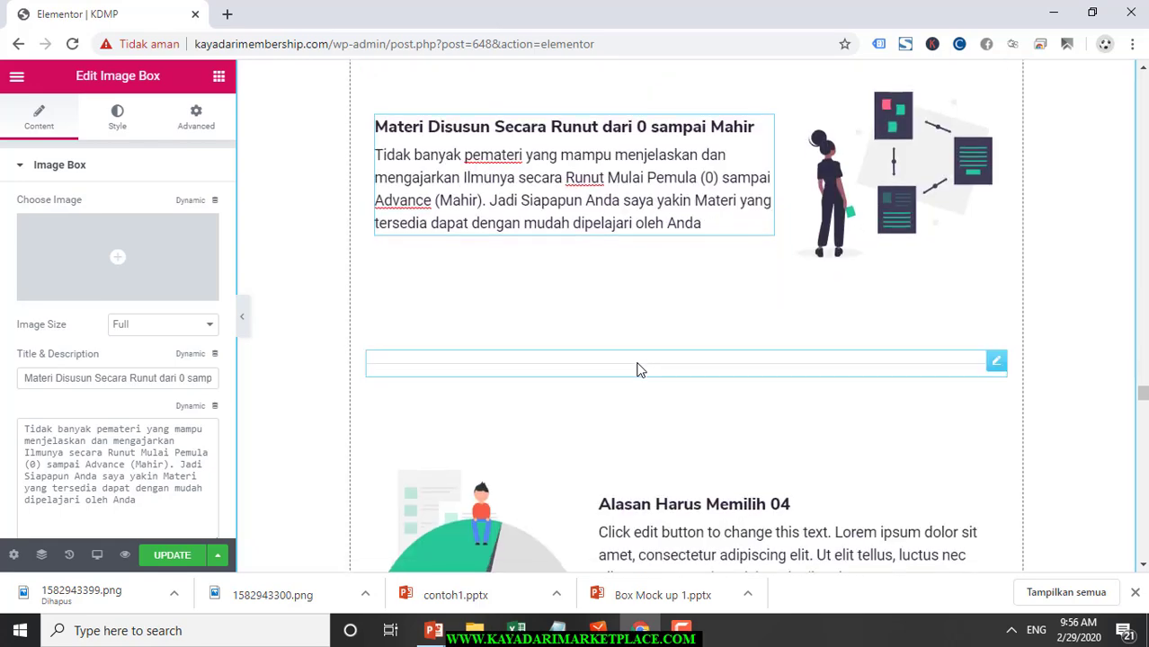
Clear the placeholder title "Alasan Harus Memilih 04" from the fourth reason box
left_click(680, 405)
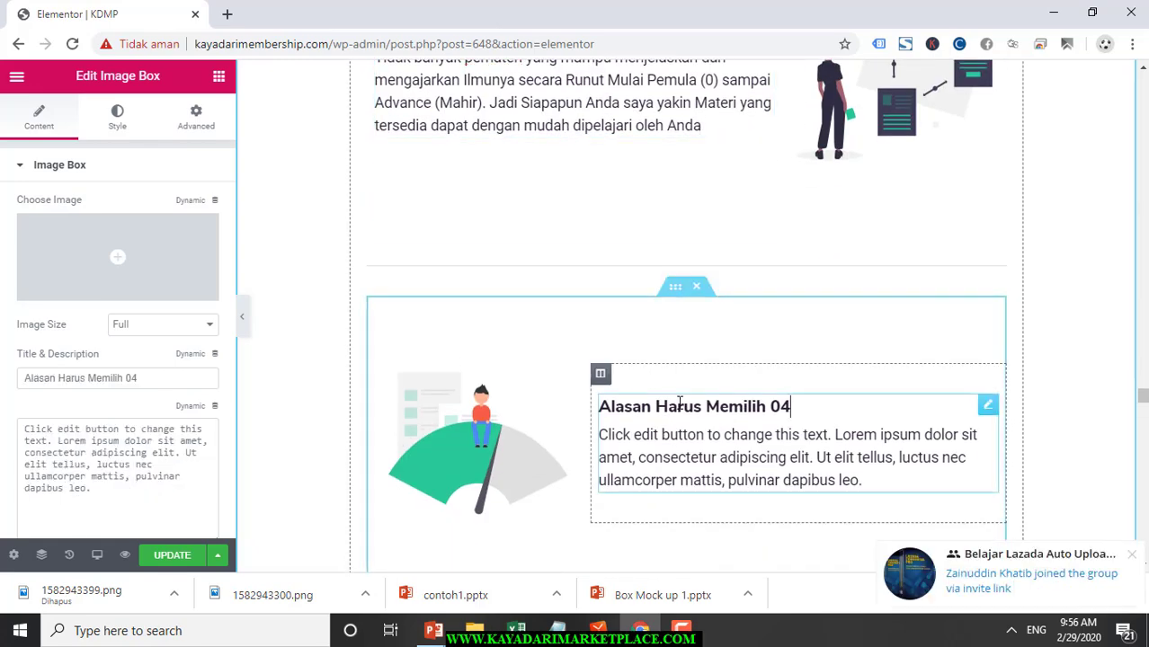
key("BackSpace")
key("BackSpace")
key("BackSpace")
key("BackSpace")
key("BackSpace")
key("BackSpace")
key("BackSpace")
key("BackSpace")
key("BackSpace")
key("BackSpace")
key("BackSpace")
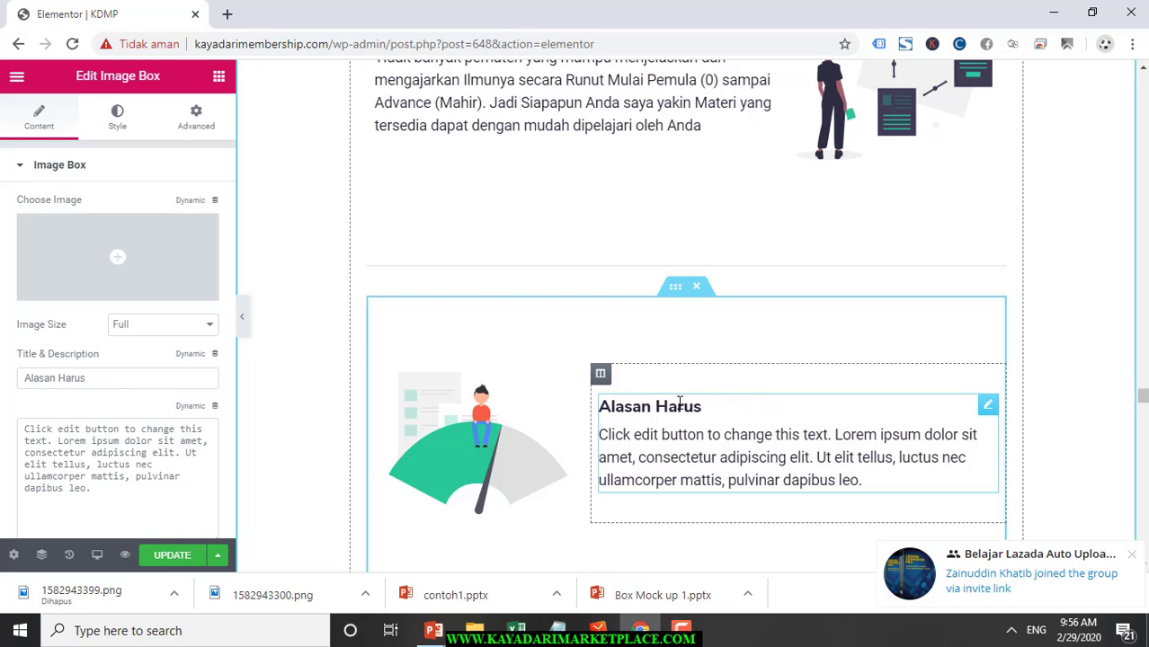
key("BackSpace")
key("BackSpace")
key("BackSpace")
key("BackSpace")
key("BackSpace")
key("BackSpace")
key("BackSpace")
key("BackSpace")
key("BackSpace")
key("BackSpace")
key("BackSpace")
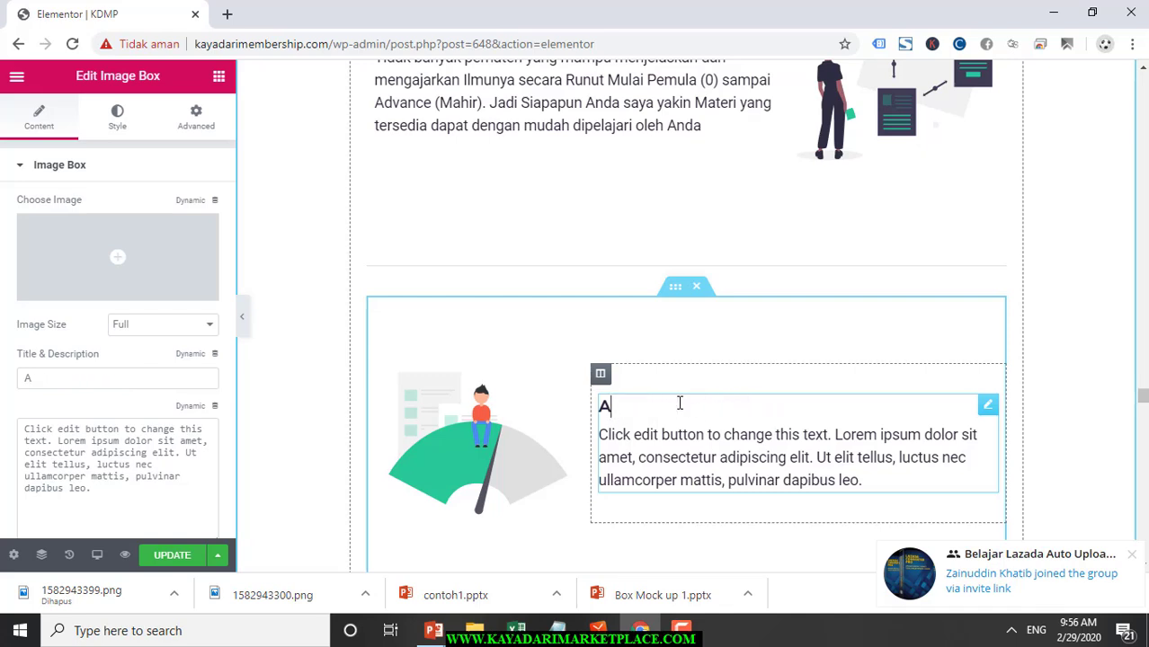
key("BackSpace")
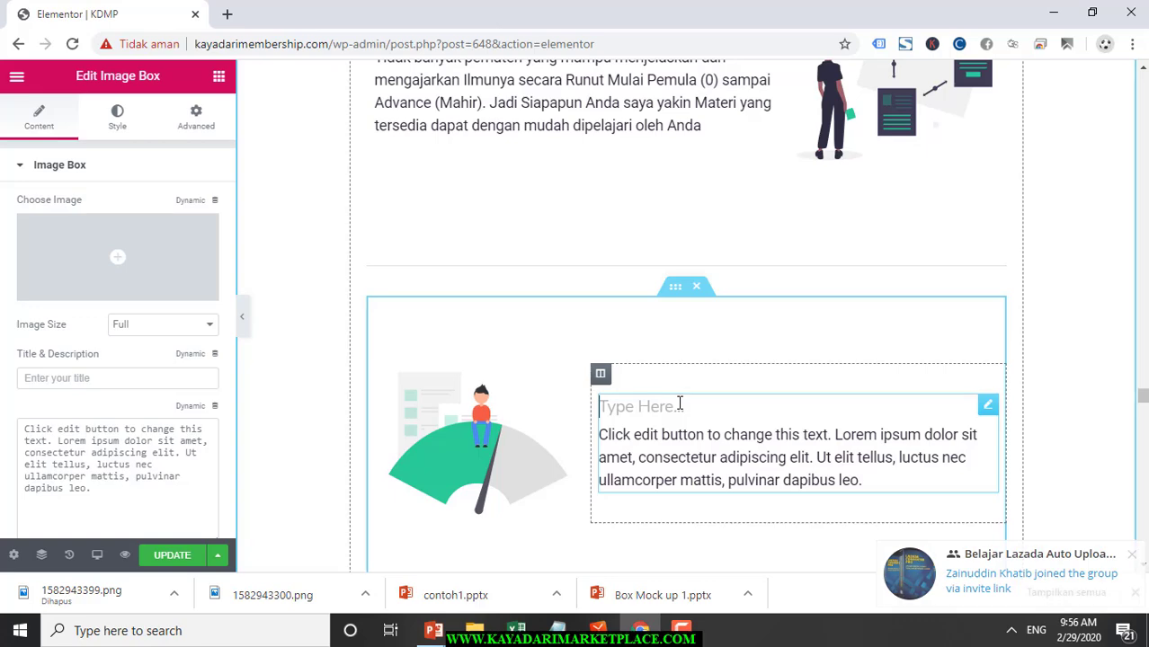
Give the fourth reason box the title "Pasar Marketplace Setiap Tahun Meningkat"
scroll(680, 404, "up", 8)
scroll(680, 403, "up", 3)
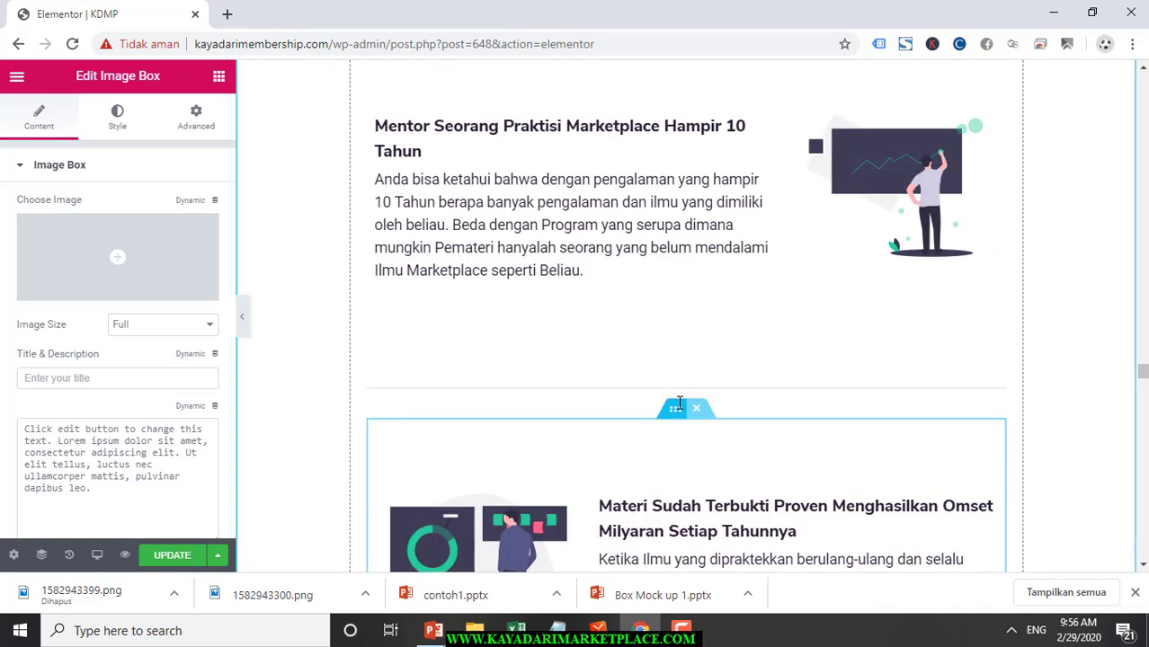
scroll(680, 400, "down", 3)
scroll(680, 403, "down", 5)
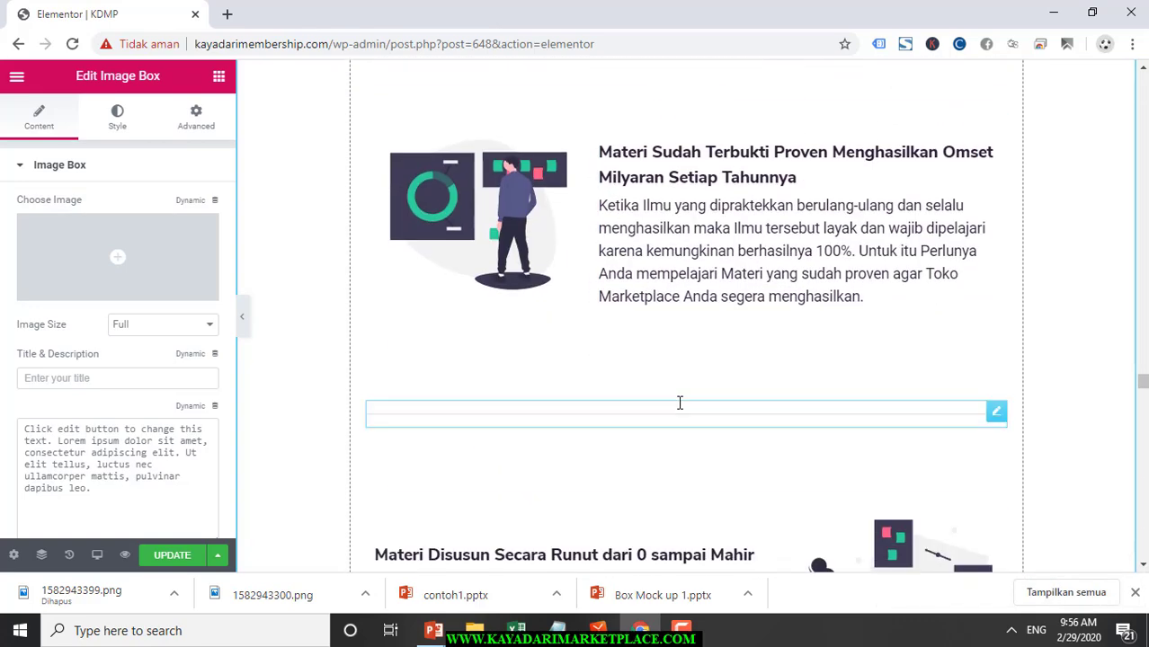
scroll(680, 404, "down", 3)
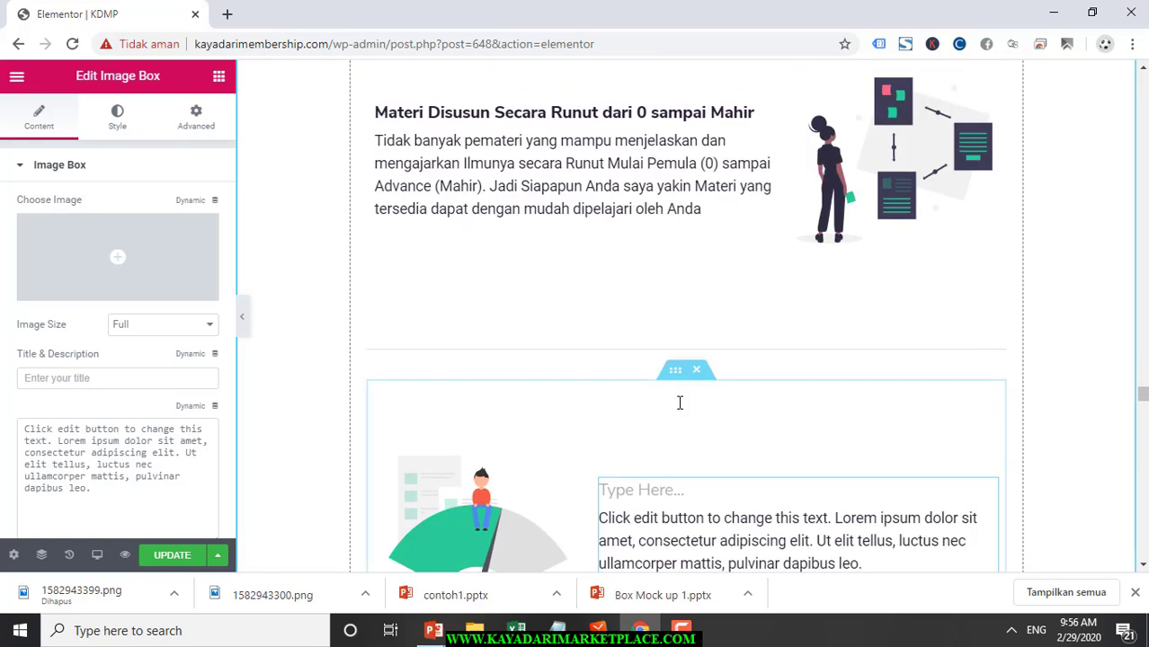
left_click(658, 418)
type("Pas")
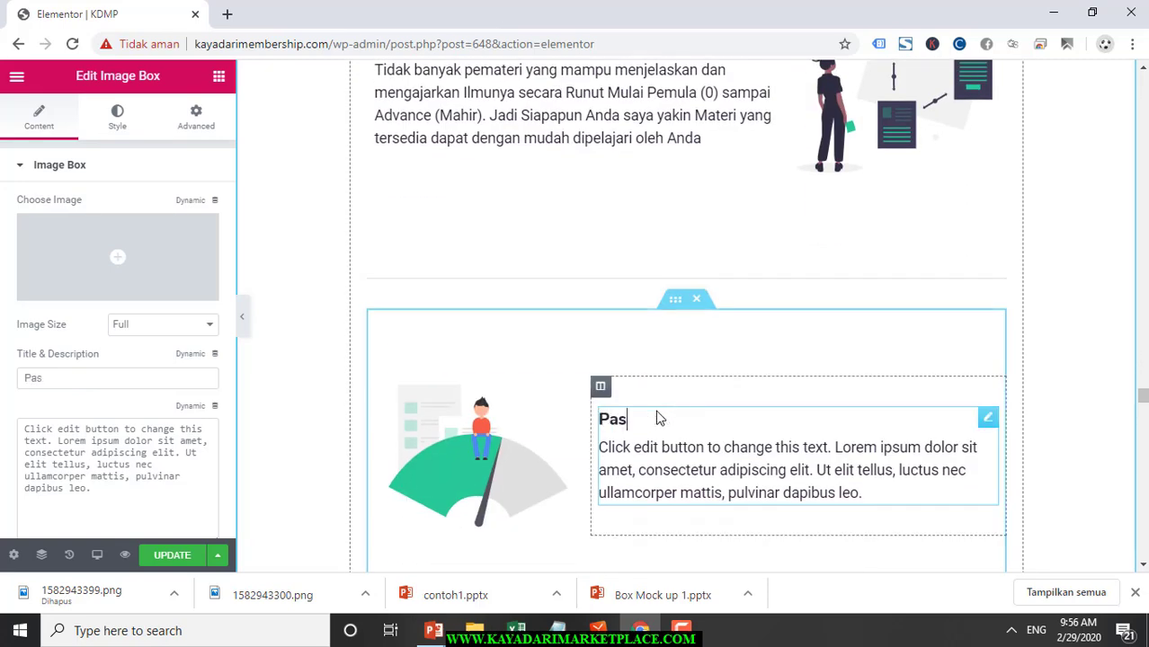
type("ar Marketp")
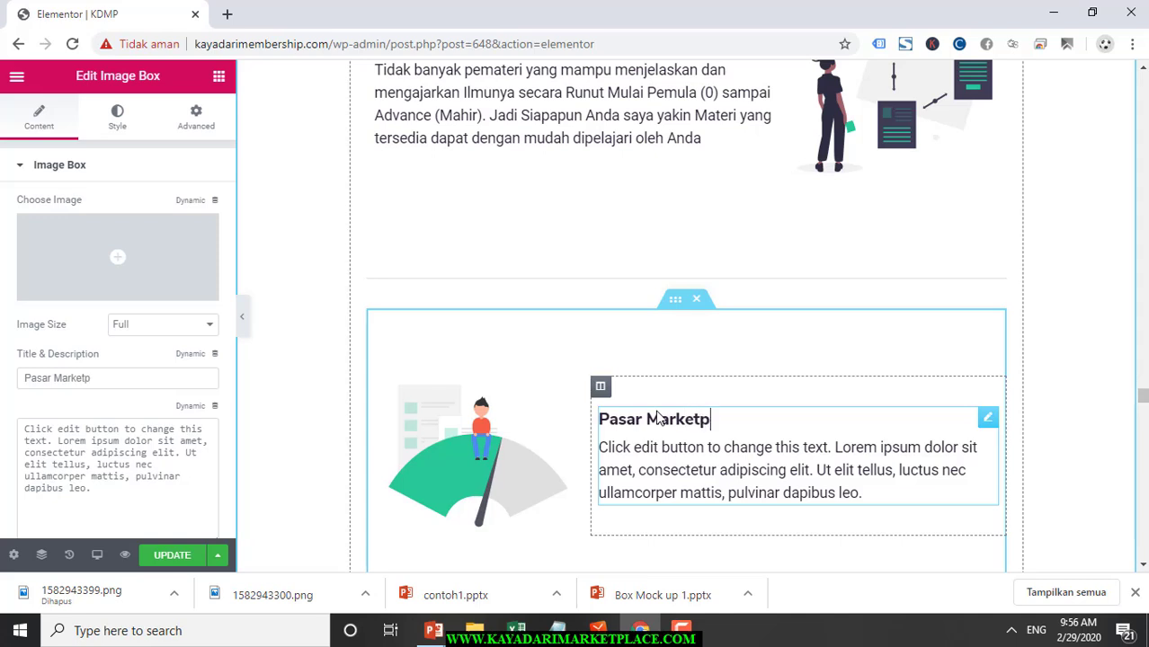
type("lace S")
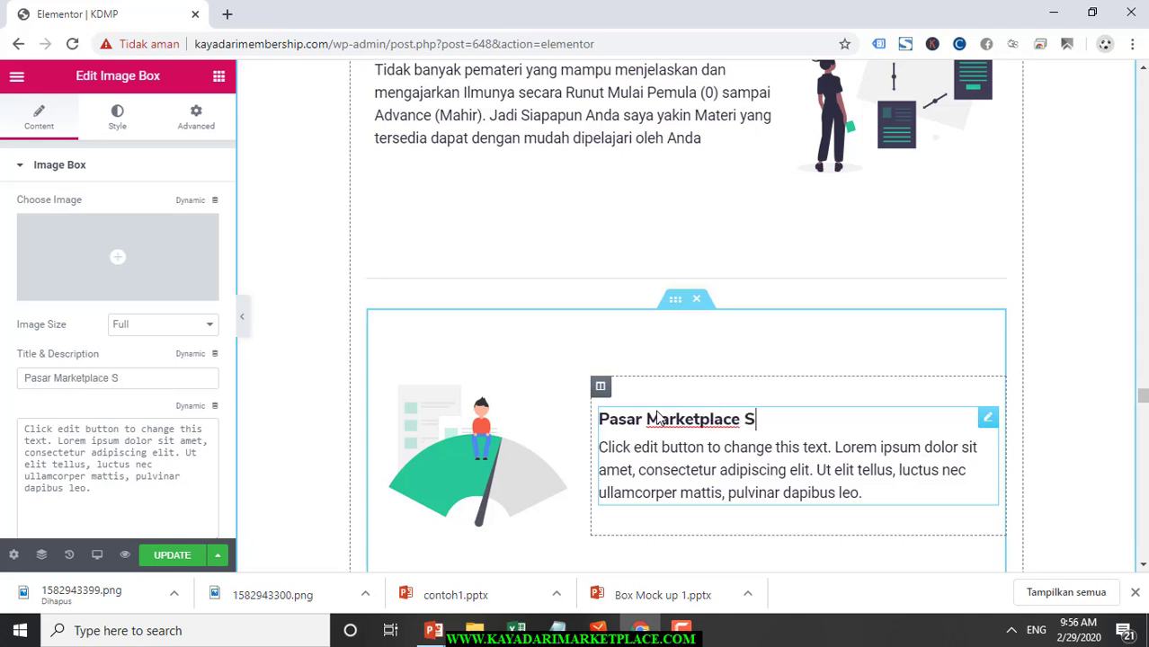
type("etiap tahun")
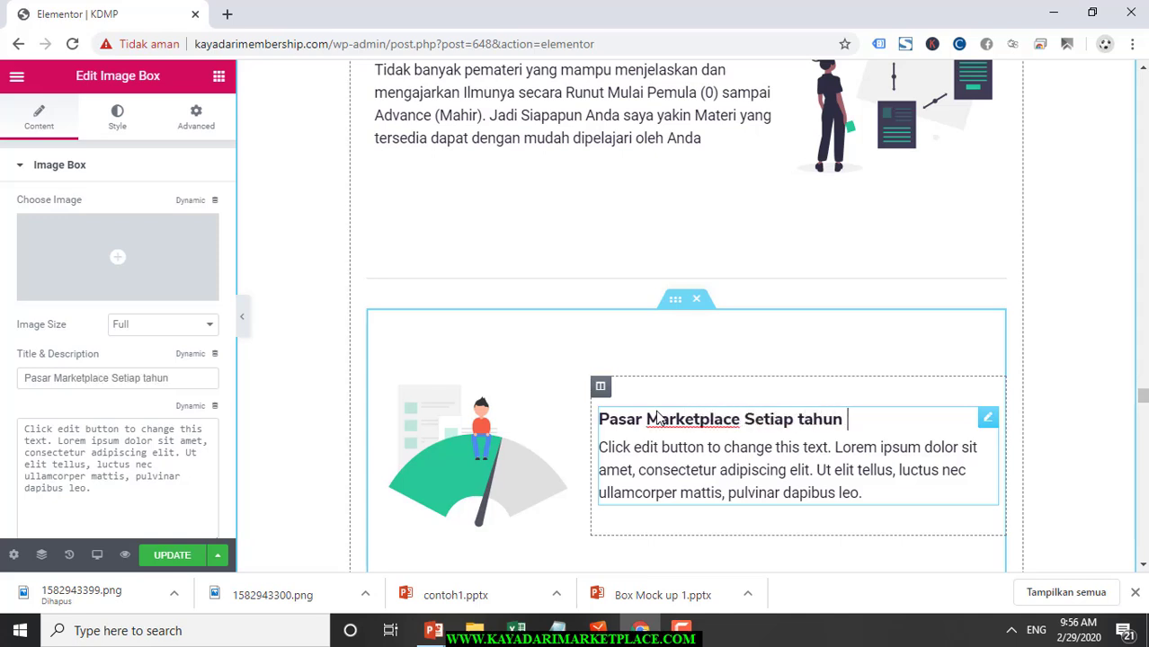
key("BackSpace")
key("BackSpace")
key("BackSpace")
key("BackSpace")
type("Tah")
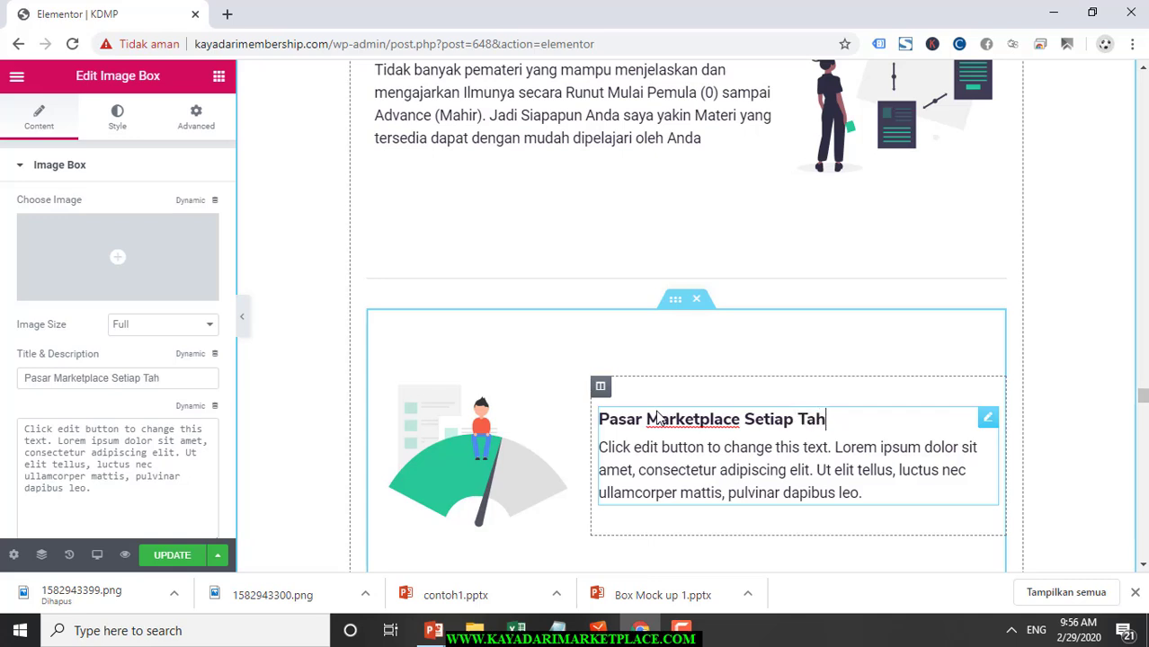
type("un Meningkat")
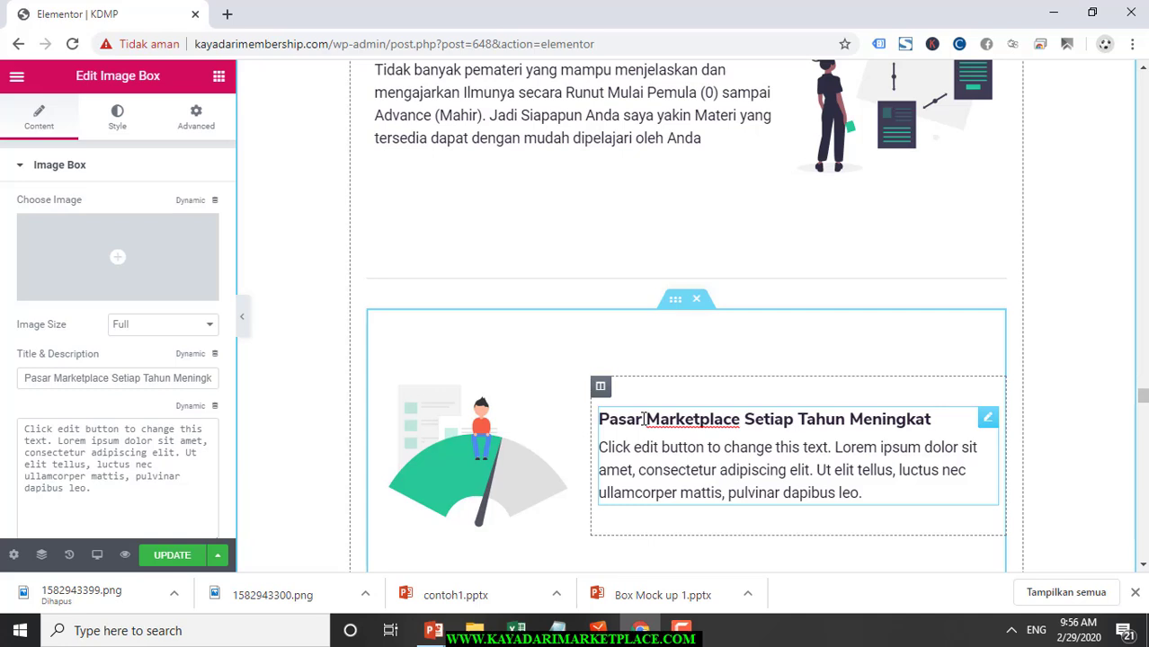
Replace the word "Pasar" in the fourth box's title with "Kunjungan"
left_click(644, 419)
key("BackSpace")
key("BackSpace")
key("BackSpace")
key("BackSpace")
key("BackSpace")
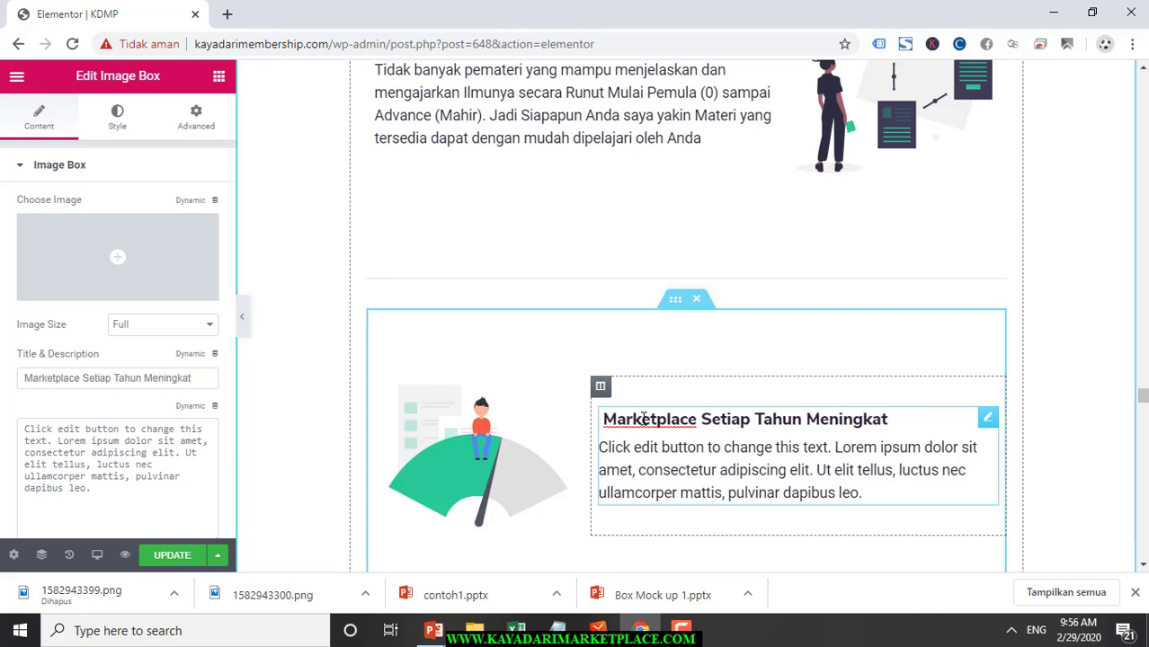
type("Kunjungan")
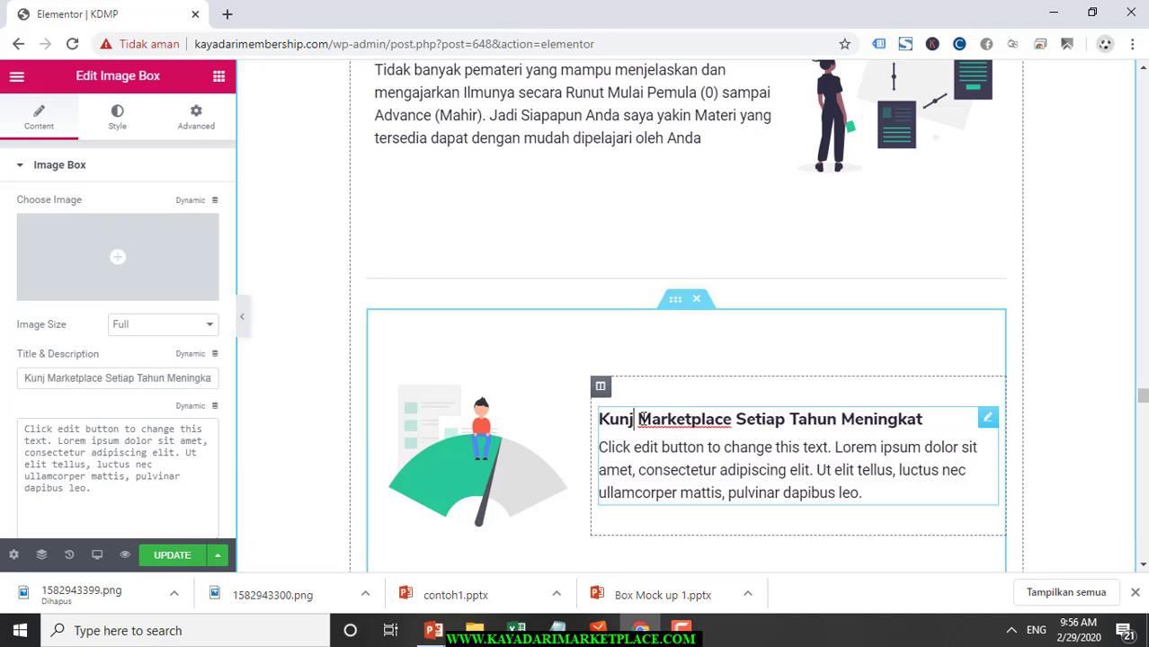
key("BackSpace")
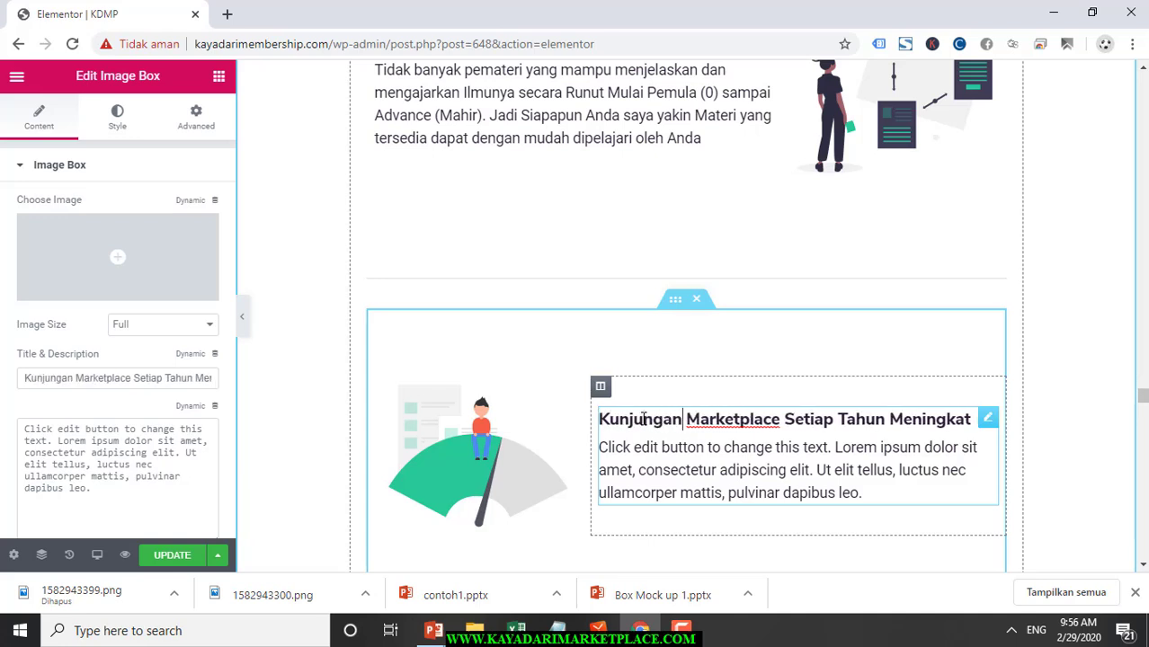
Replace the fourth box's placeholder description, starting it with "Apa artinya?"
left_click(644, 447)
key("ctrl+a")
type("A")
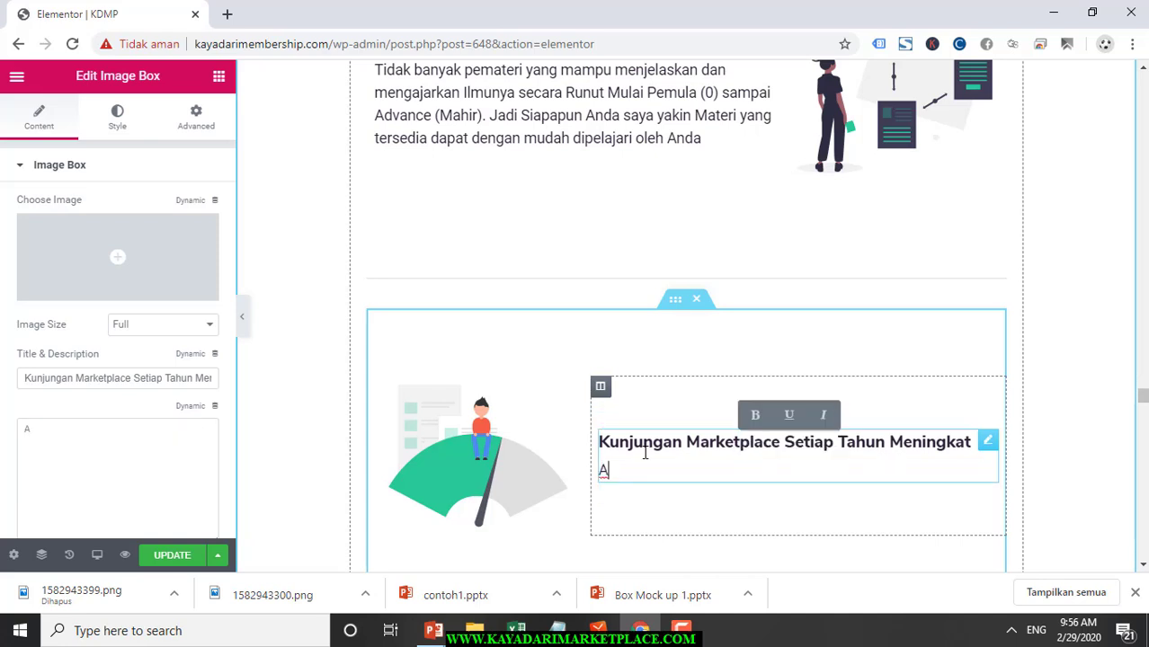
type("pa artinya")
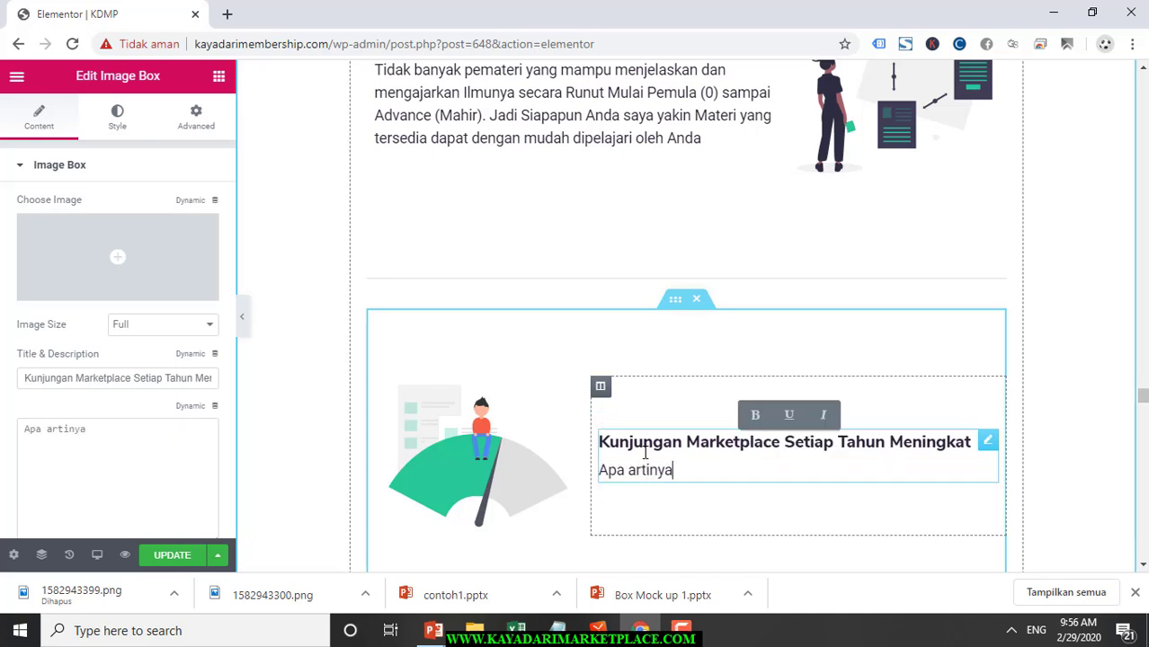
type("?")
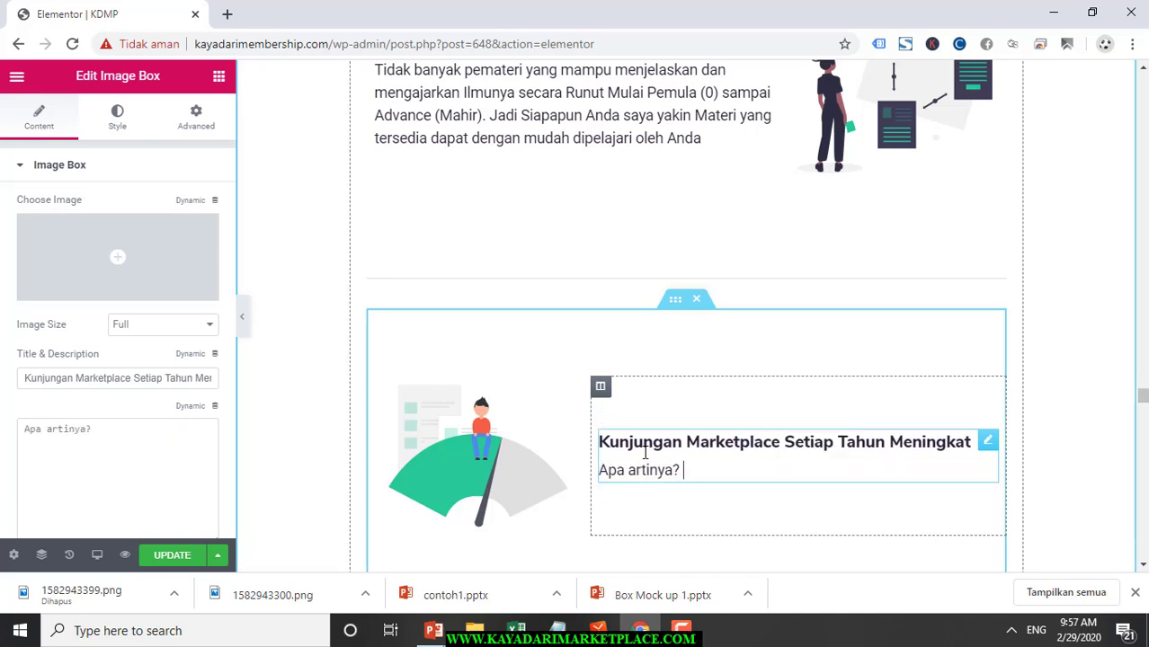
type(" Ar")
key("BackSpace")
key("BackSpace")
key("BackSpace")
type("Hal ini")
key("BackSpace")
key("BackSpace")
key("BackSpace")
key("BackSpace")
key("BackSpace")
key("BackSpace")
key("BackSpace")
key("BackSpace")
Continue the fourth box's description with "Jadi dengan semakin meni"
type("Jaid")
key("BackSpace")
key("BackSpace")
type("di dengan")
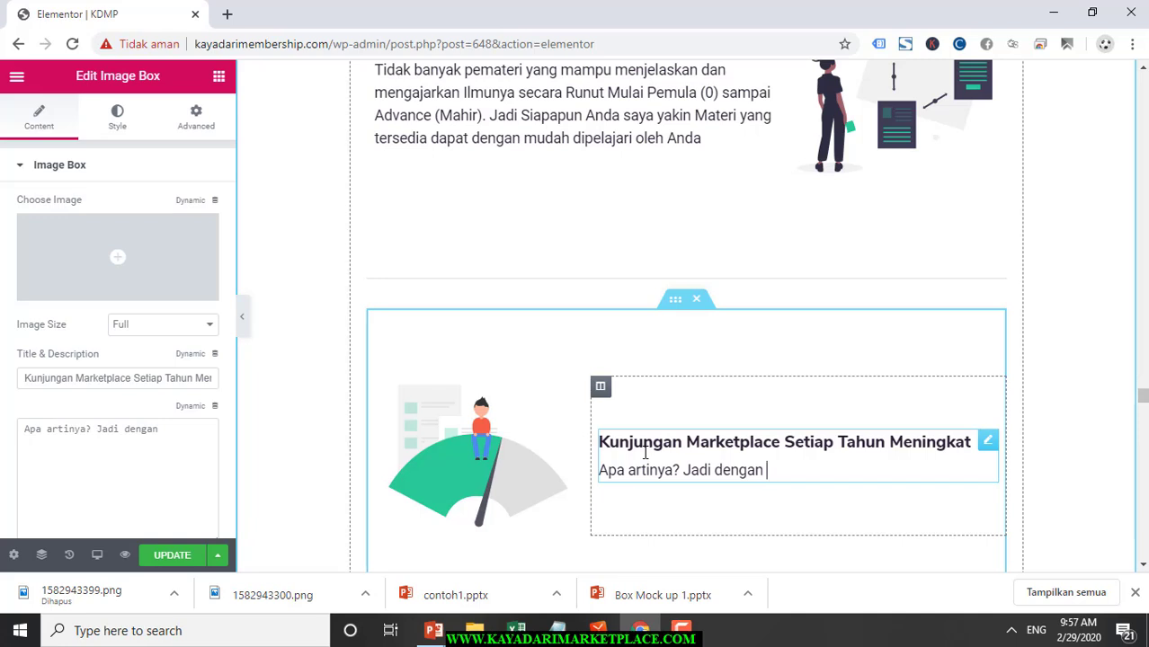
type(" semakin meni")
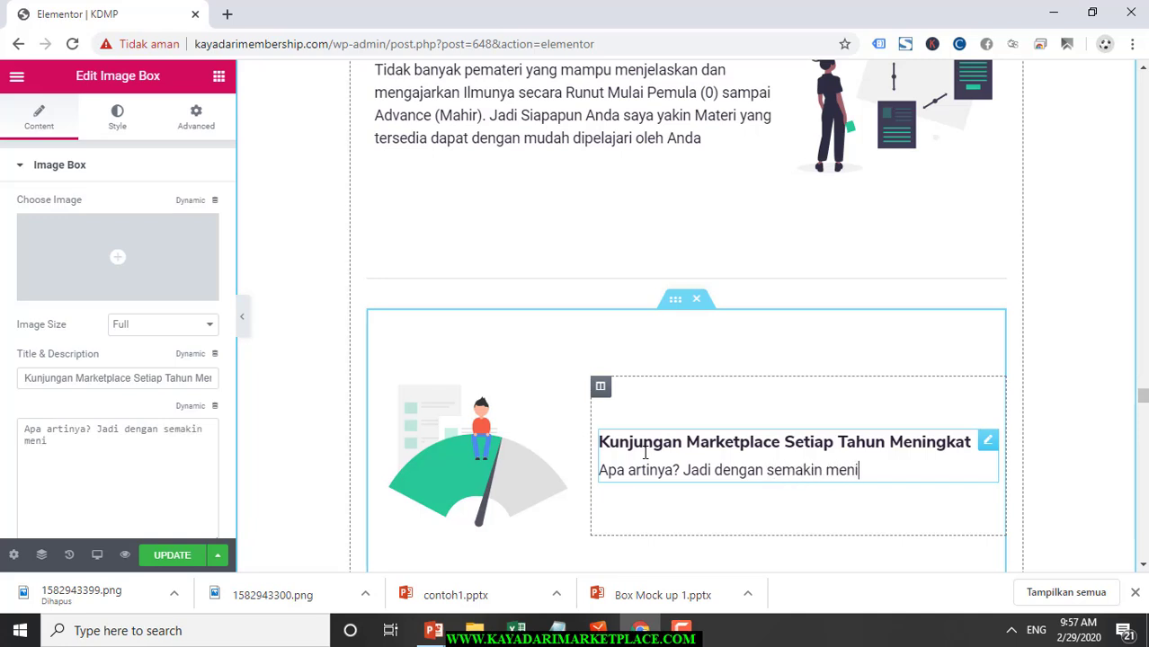
Continue the image box description so it reads "semakin meningkatnya Kunjungan ke Marketplace setiap tahunnya menjadikan"
type("ngkatnya K")
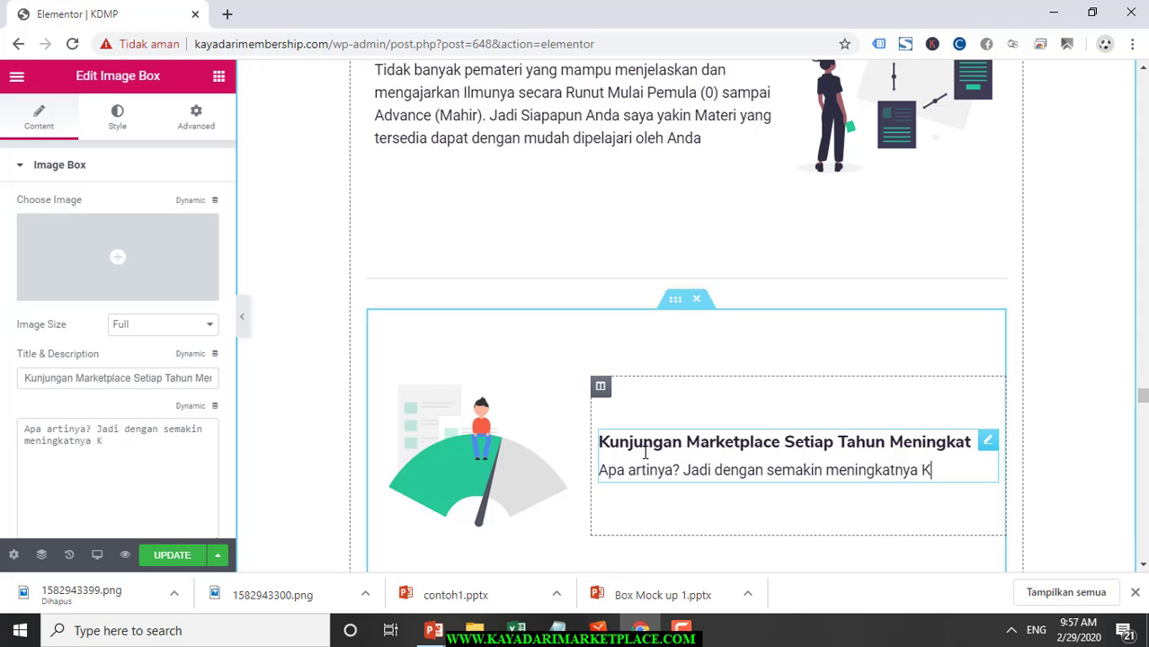
type("unjungan k")
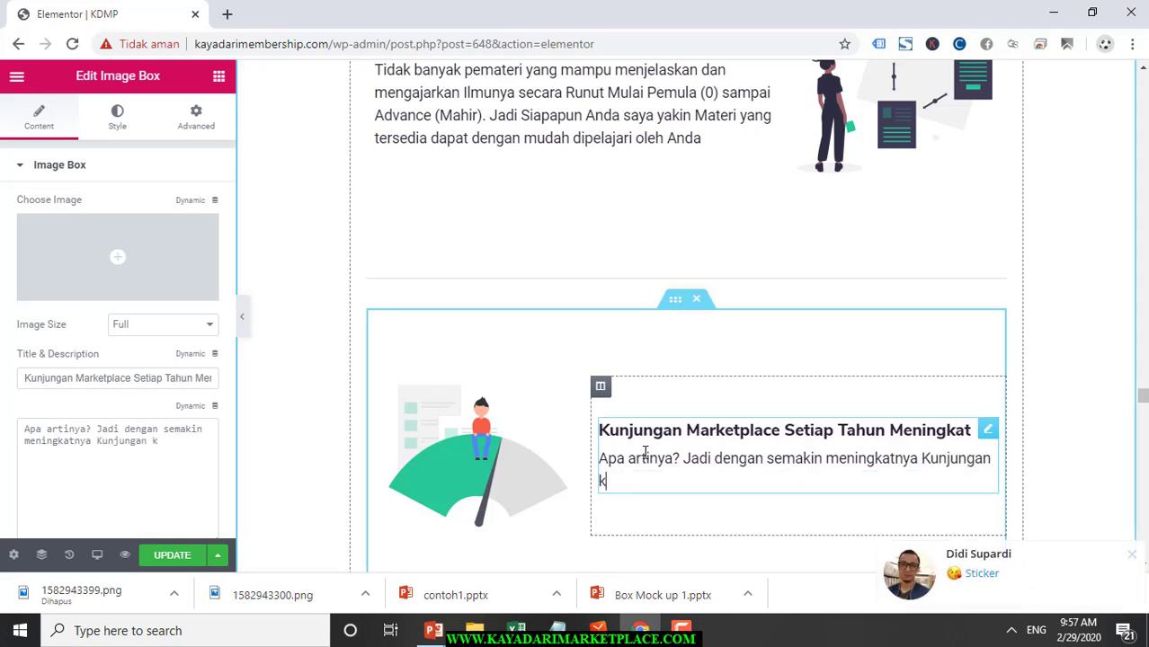
type("e Marketpla")
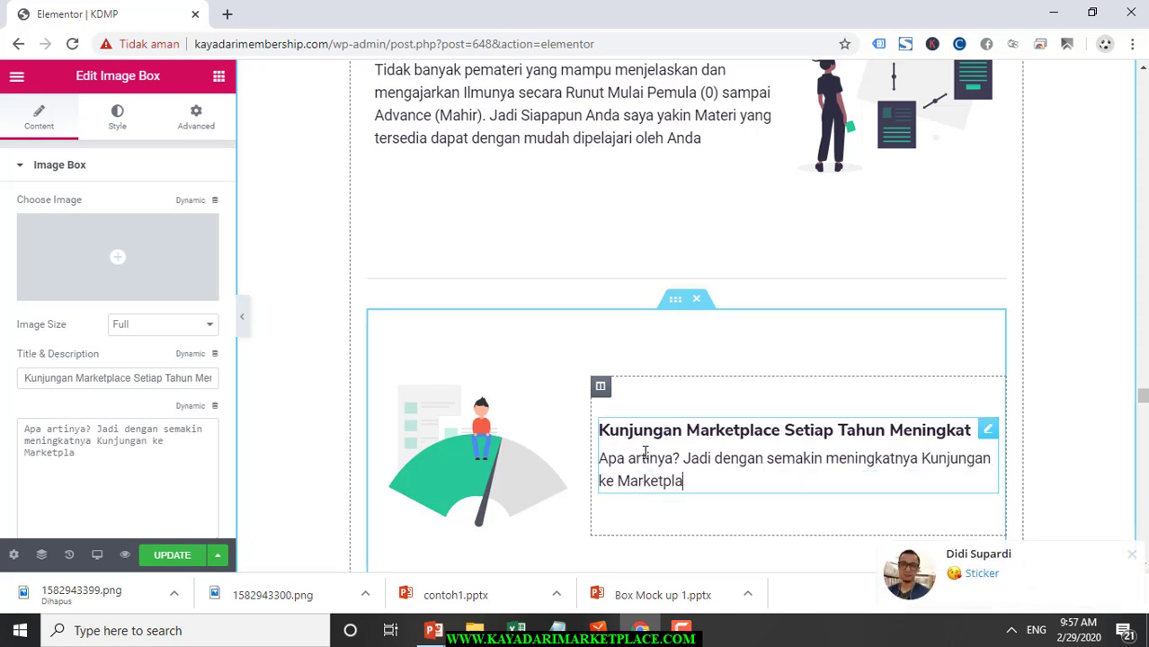
type("ce setia")
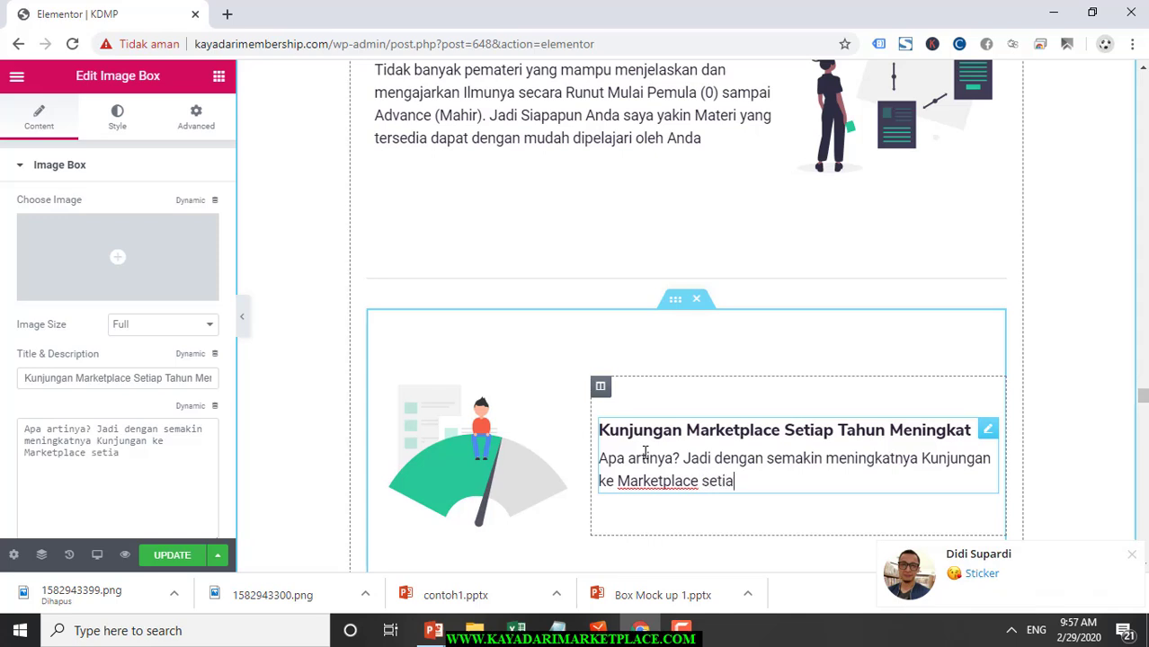
type("p tahunnya me")
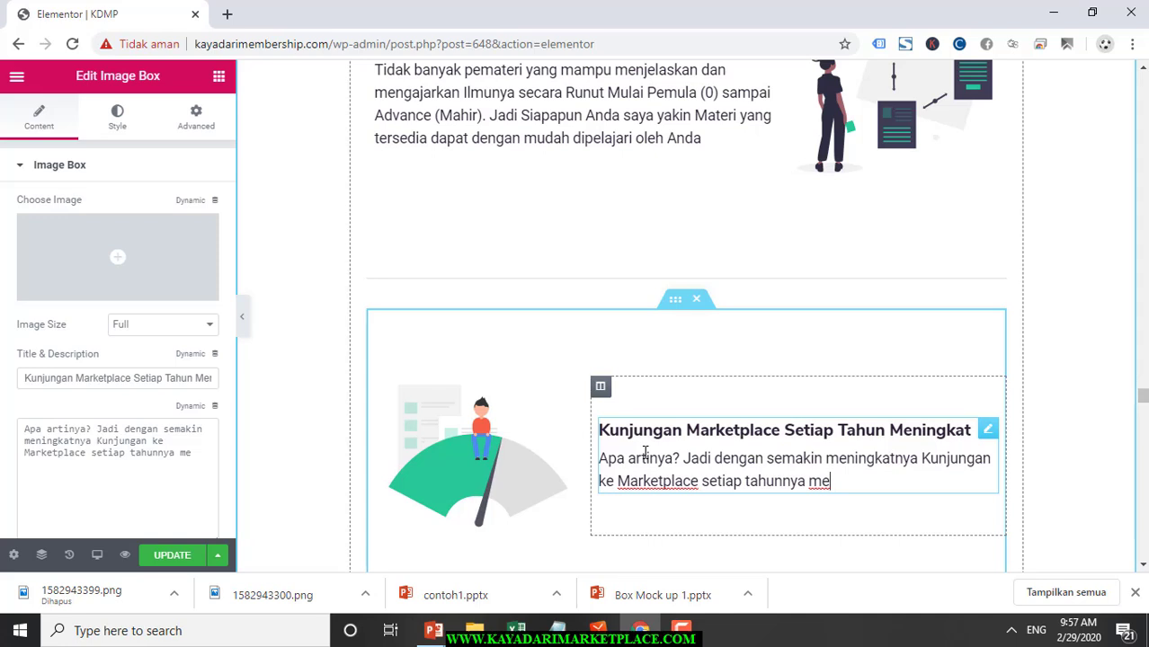
type("en")
key("BackSpace")
key("BackSpace")
type("njadikan ")
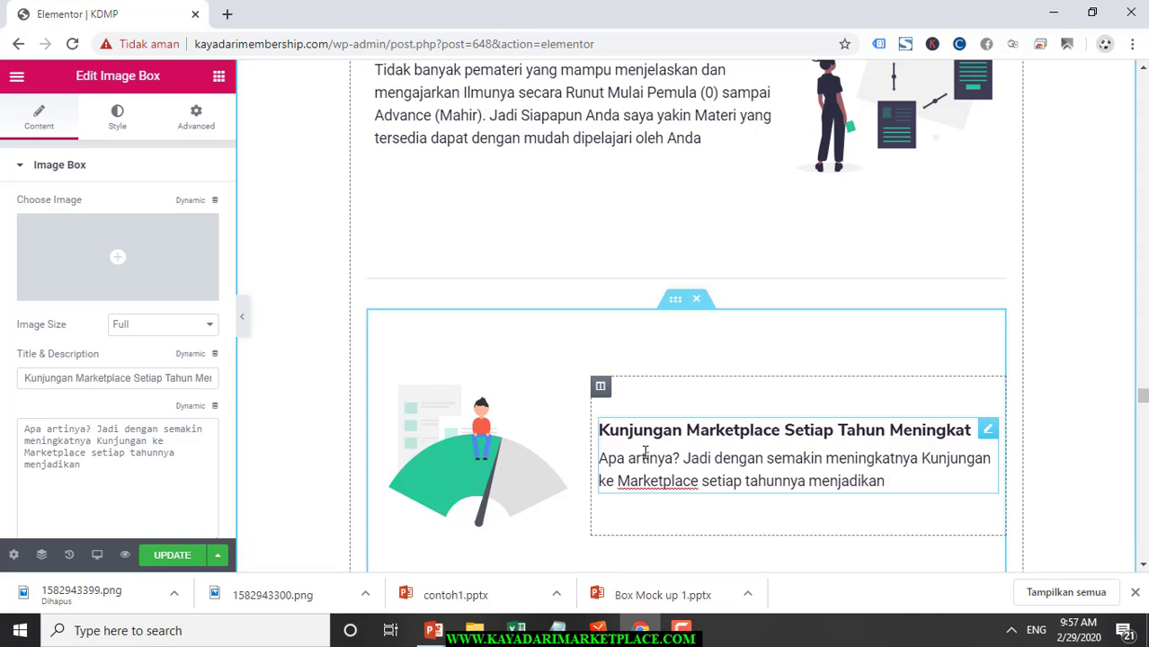
Extend the description after "menjadikan" with "Kesempatan Anda untuk"
type("Kesempatan Anda")
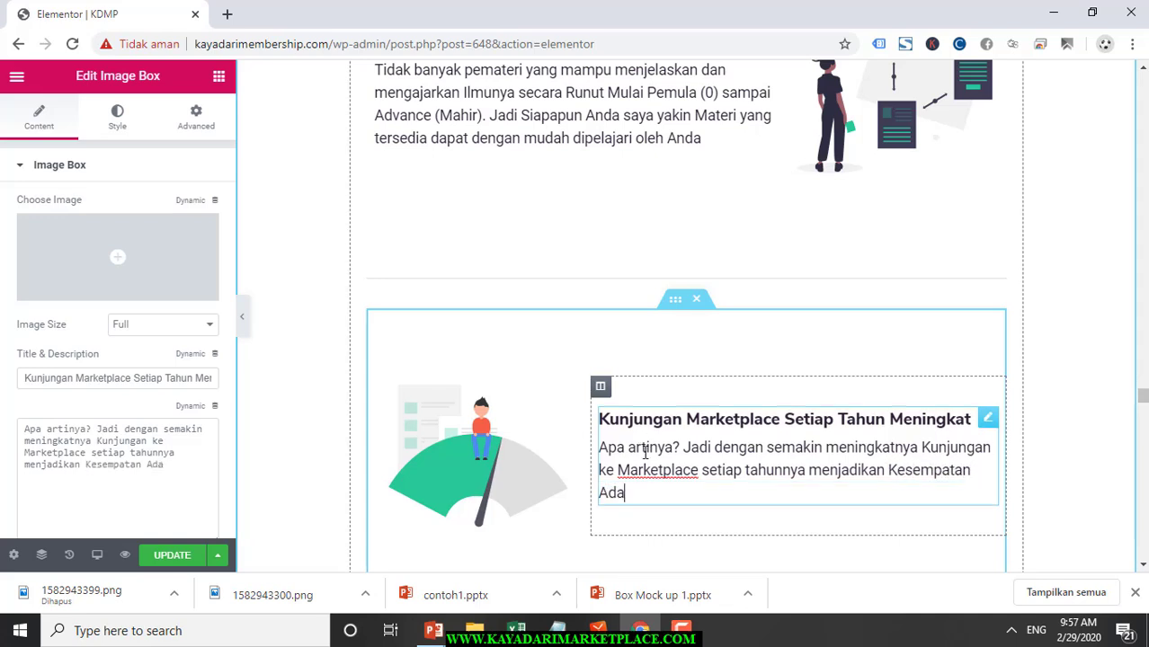
key("BackSpace")
key("BackSpace")
key("BackSpace")
type("nda untuk ")
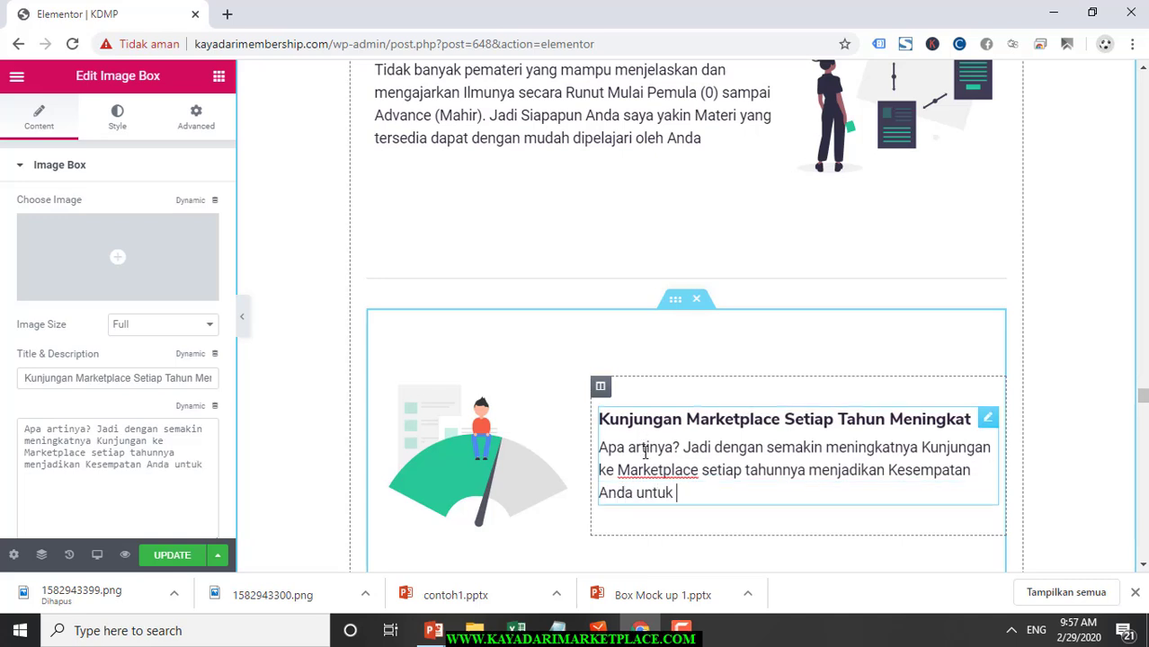
Complete the description's sentence after "untuk" with "Sukses di Marketplace semakin besar"
type("Sukses se")
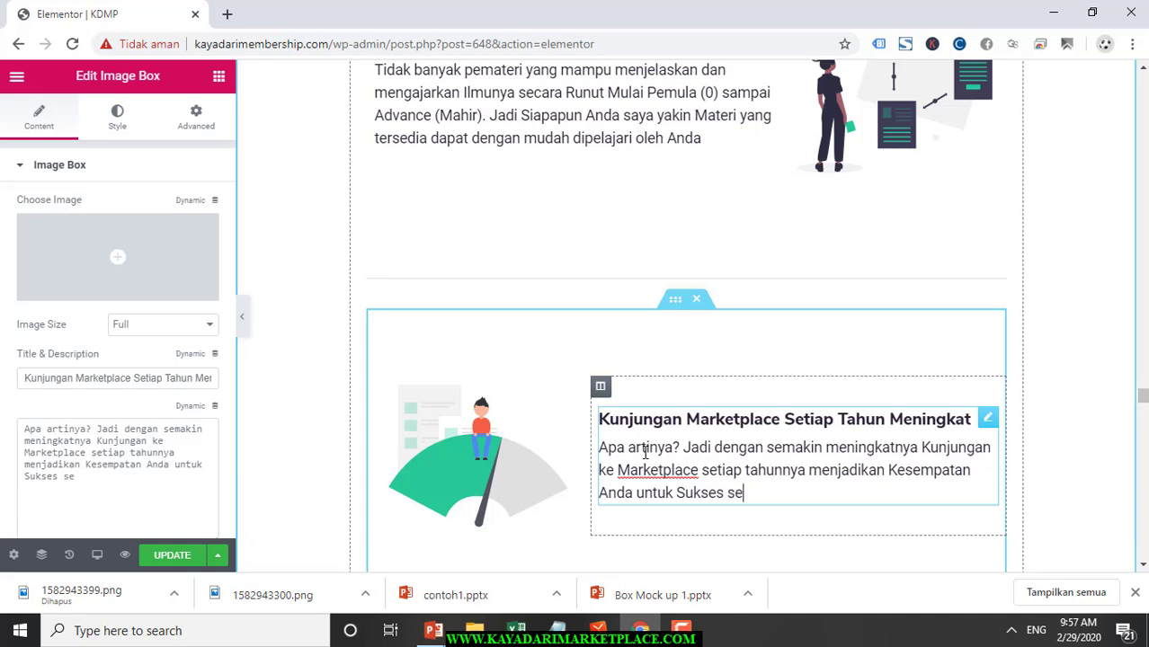
key("BackSpace")
key("BackSpace")
key("BackSpace")
type("di marke")
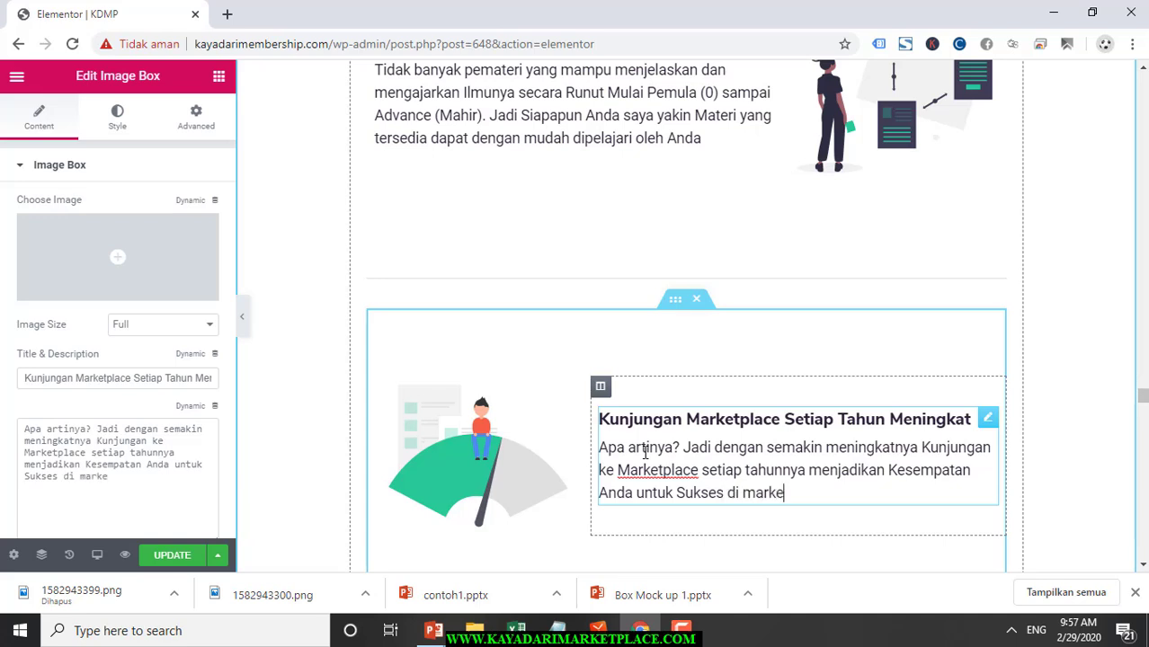
key("BackSpace")
key("BackSpace")
key("BackSpace")
key("BackSpace")
key("BackSpace")
type("Marketplace semak")
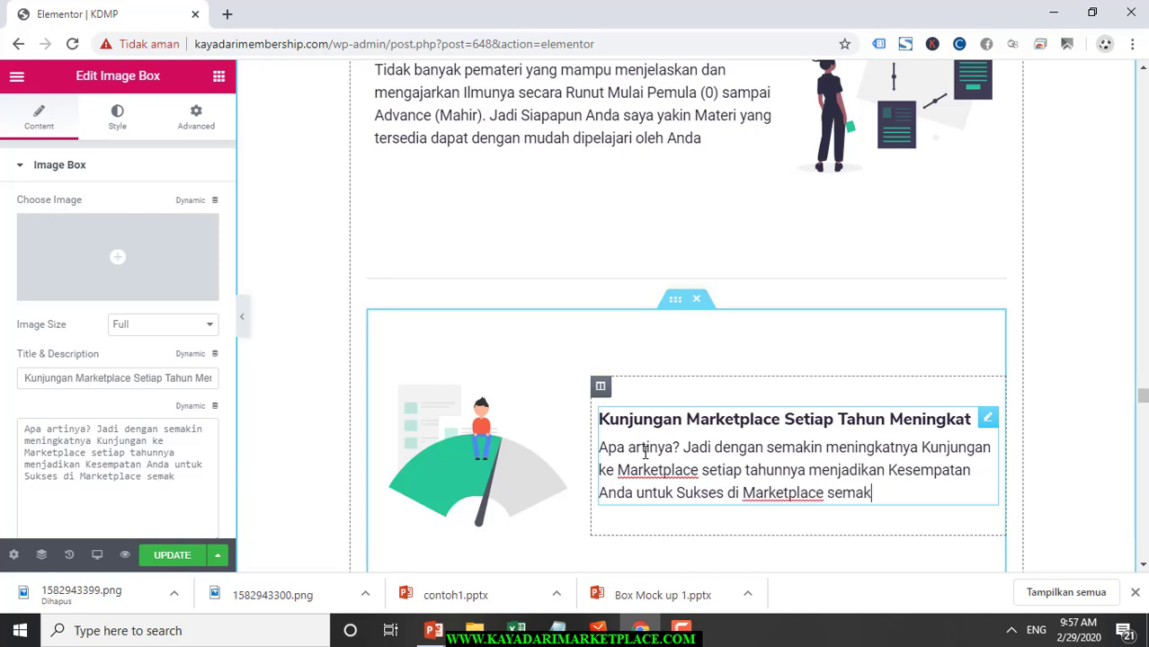
type("in besa")
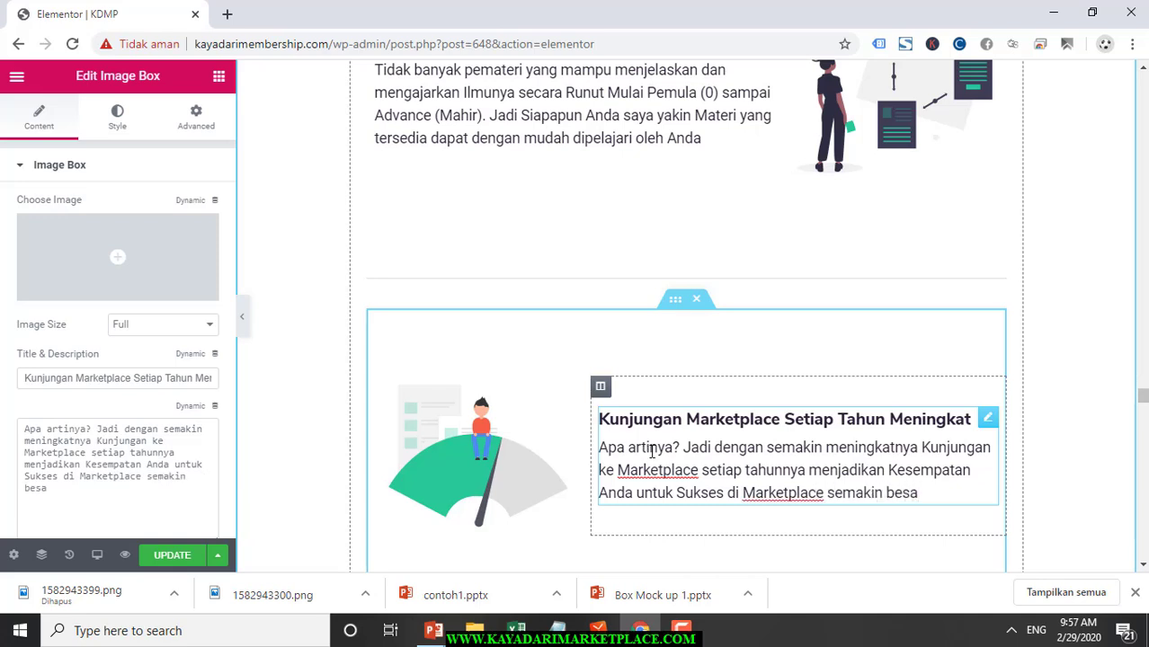
type("r")
Insert the word "Persentase" before "Kesempatan" in the image box description
left_click(888, 469)
type("Persentas")
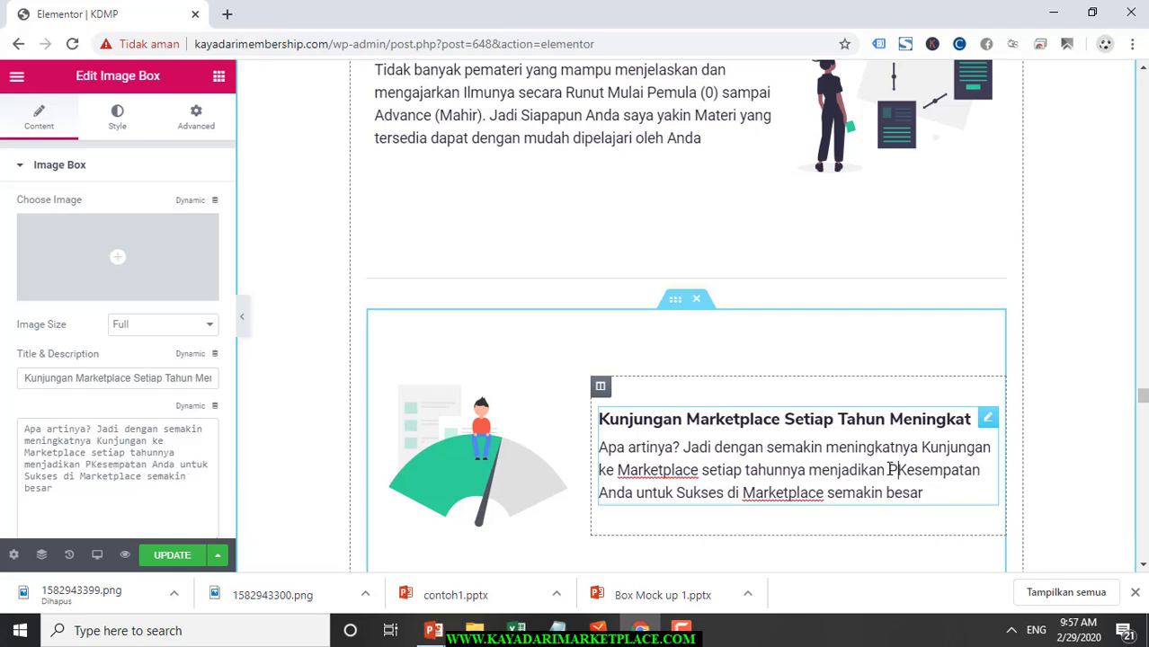
type("eKesempatan")
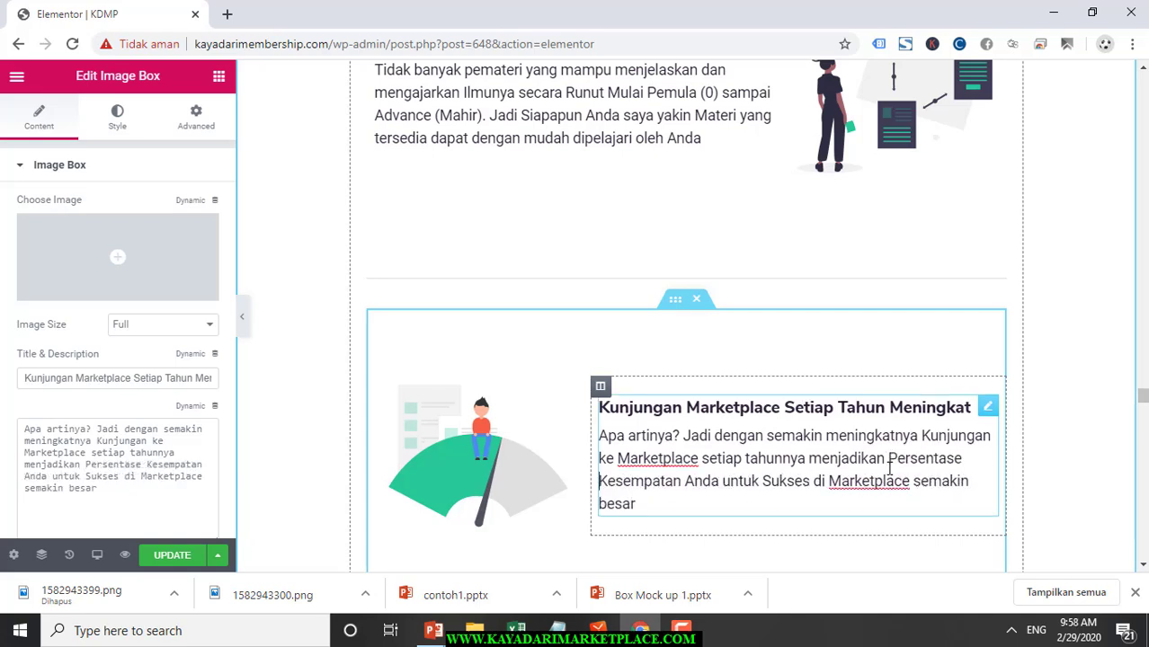
key("BackSpace")
End the sentence with a period and append "Karena otomatis Orang yang berbelanja di Toko Marketplace Anda nanti semakin banyak dan" to the description
left_click(766, 496)
type("Karena oto")
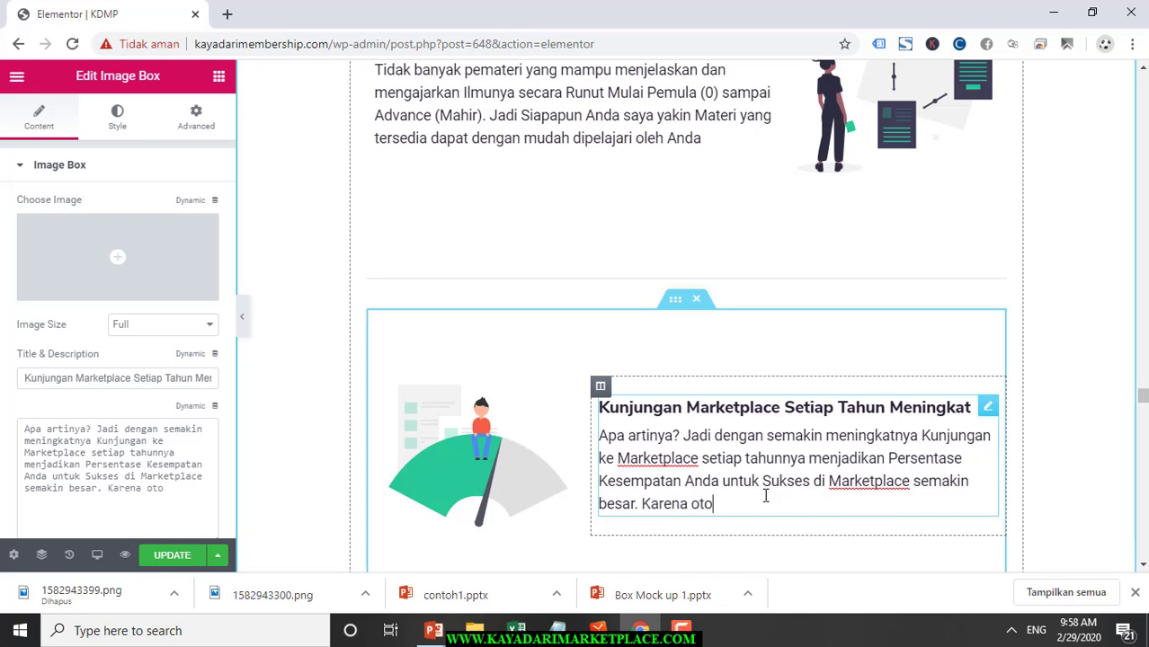
type("matis Orang ")
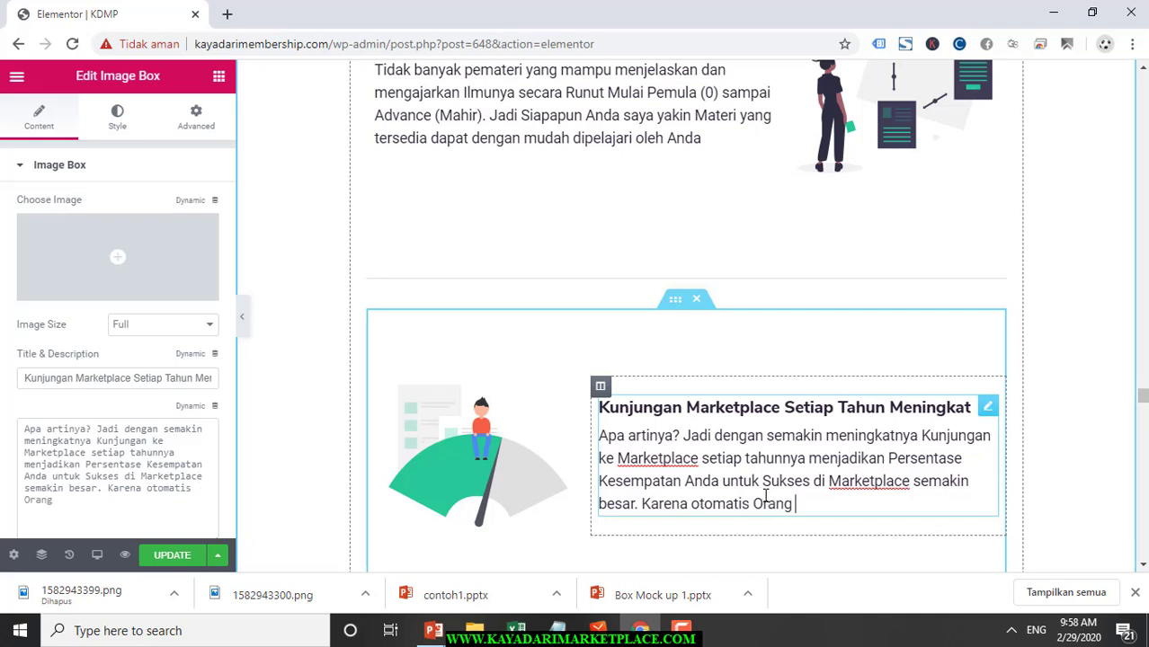
type("yang berbelanj")
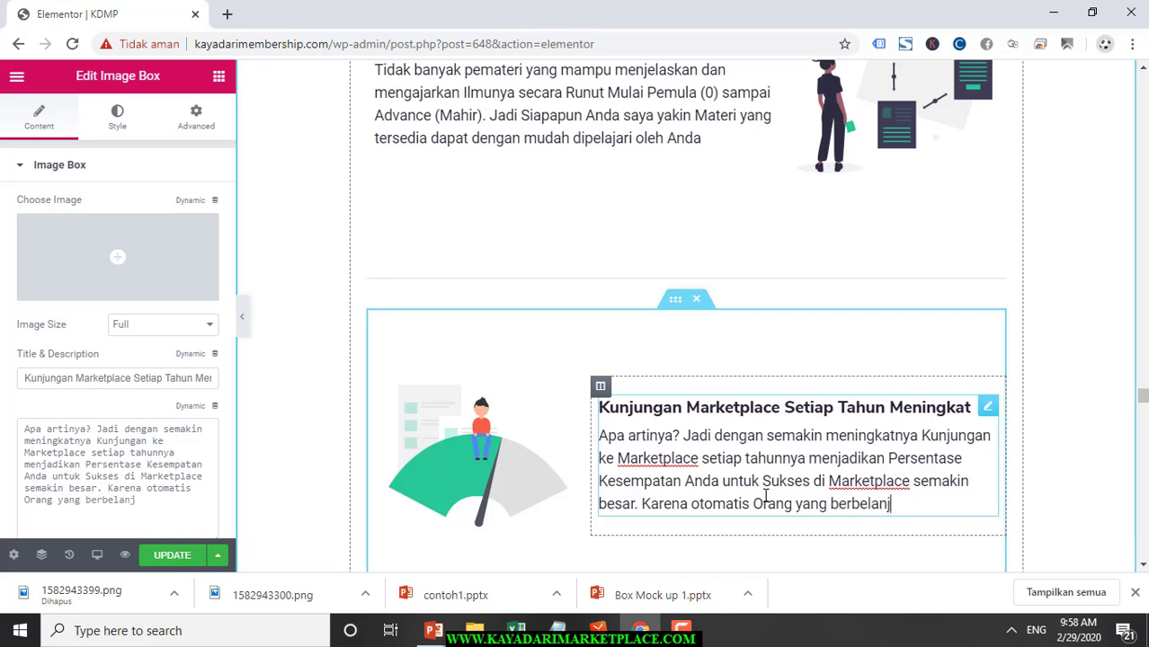
type("a di Toko ")
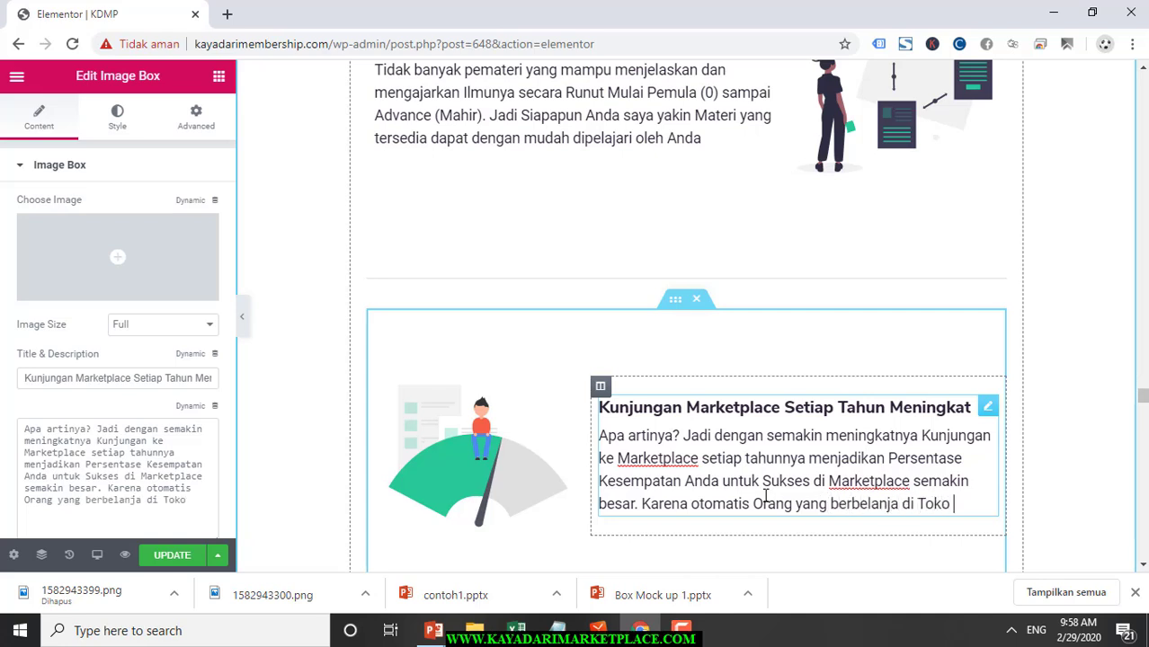
type("Marketplace n")
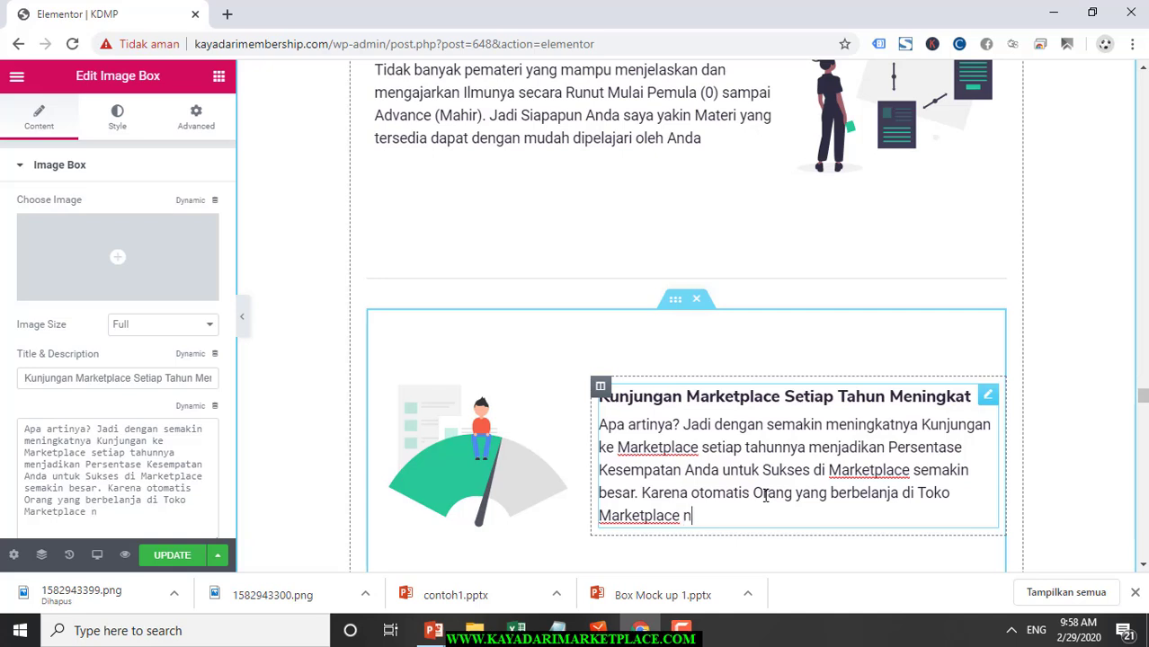
key("BackSpace")
type("Anda nant")
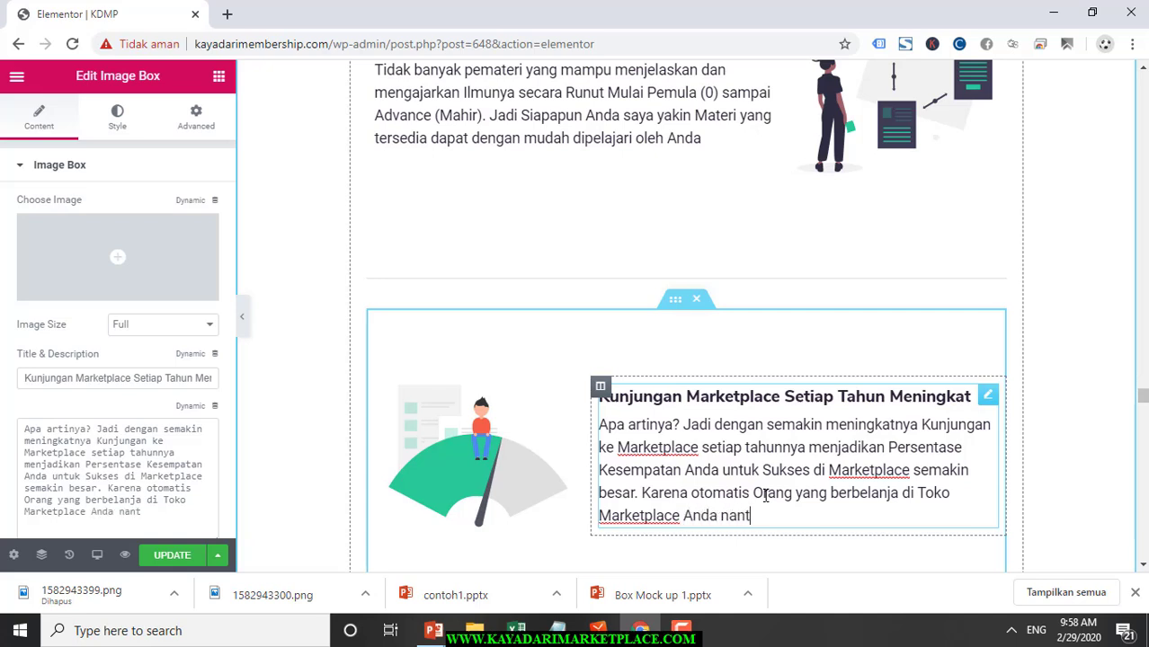
type("i semak")
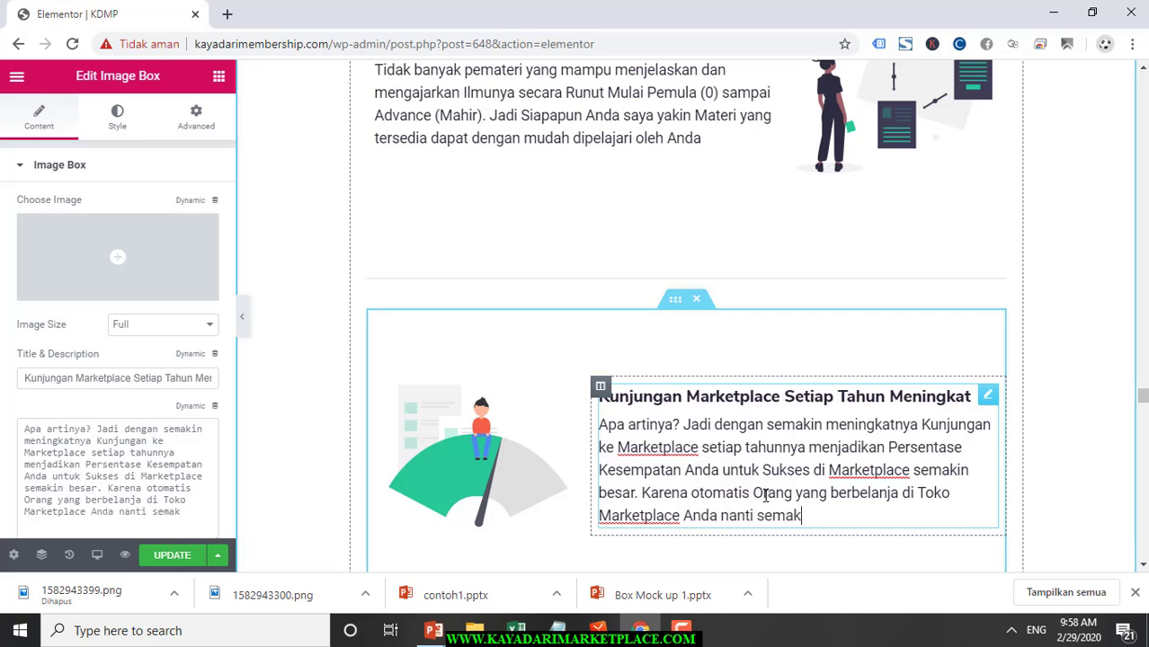
type("in banyak dan")
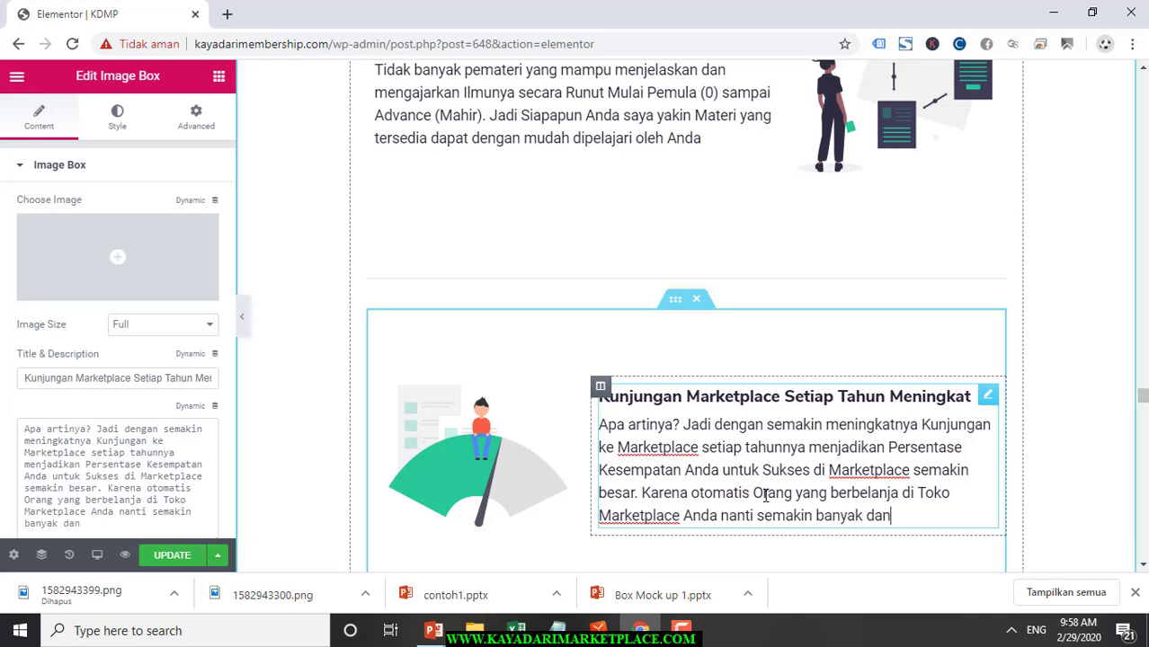
Finish the description's second sentence with "otomatis profit Anda akan semakin besar."
type(" otomatis ")
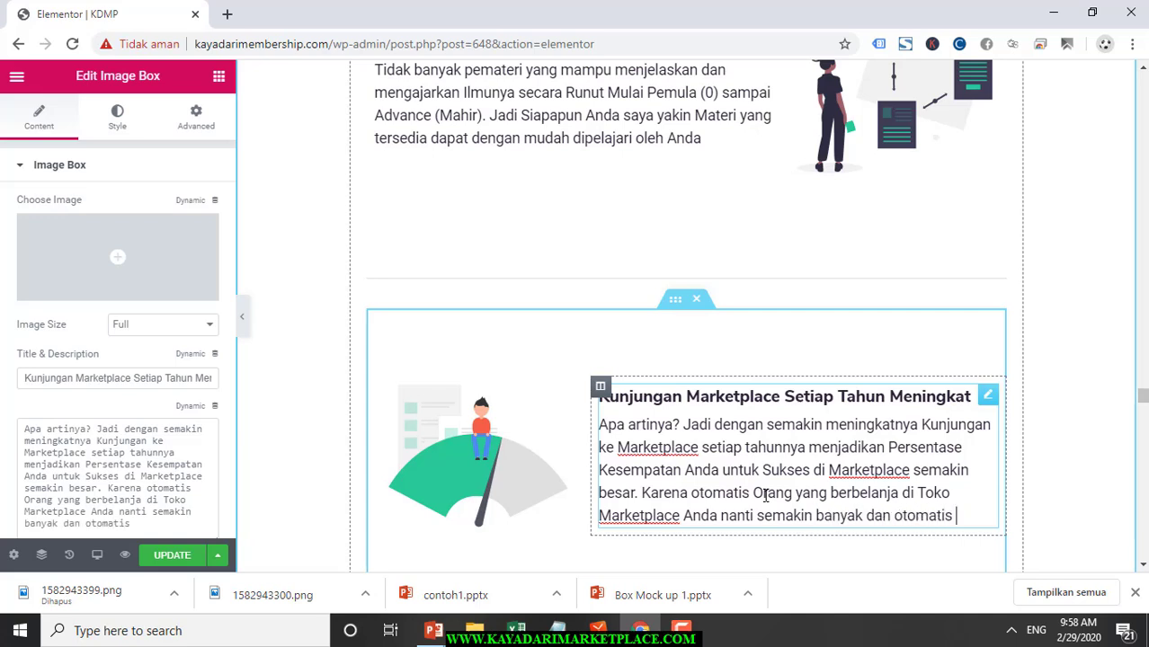
type("profit Anda akan ")
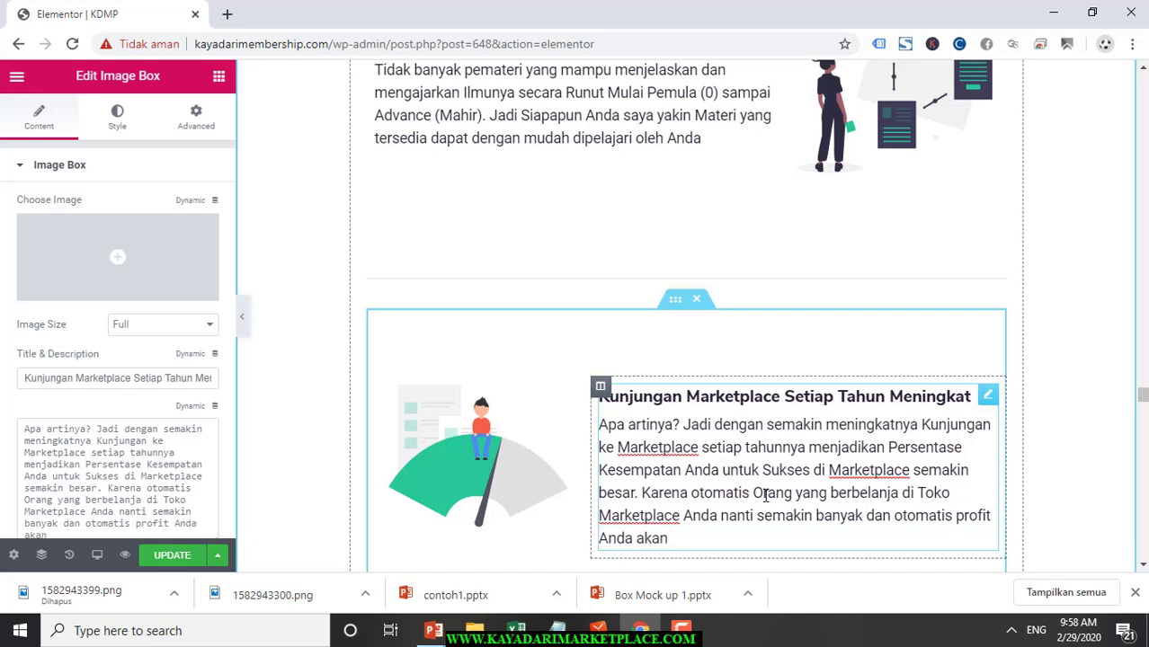
type("semakin be")
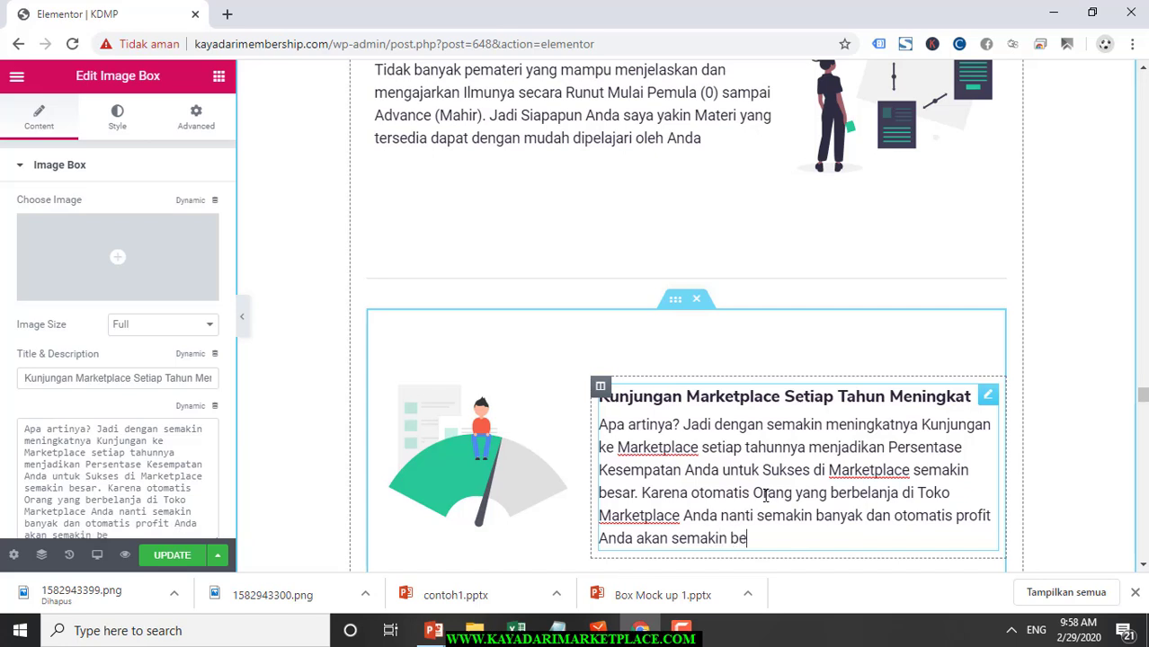
type("sar")
key("BackSpace")
type("ar. Ka")
key("BackSpace")
key("BackSpace")
Add the closing call to action "Manfaatkan Kesempatan ini Mulai dari Sekarang." to the description
type("Manfaa")
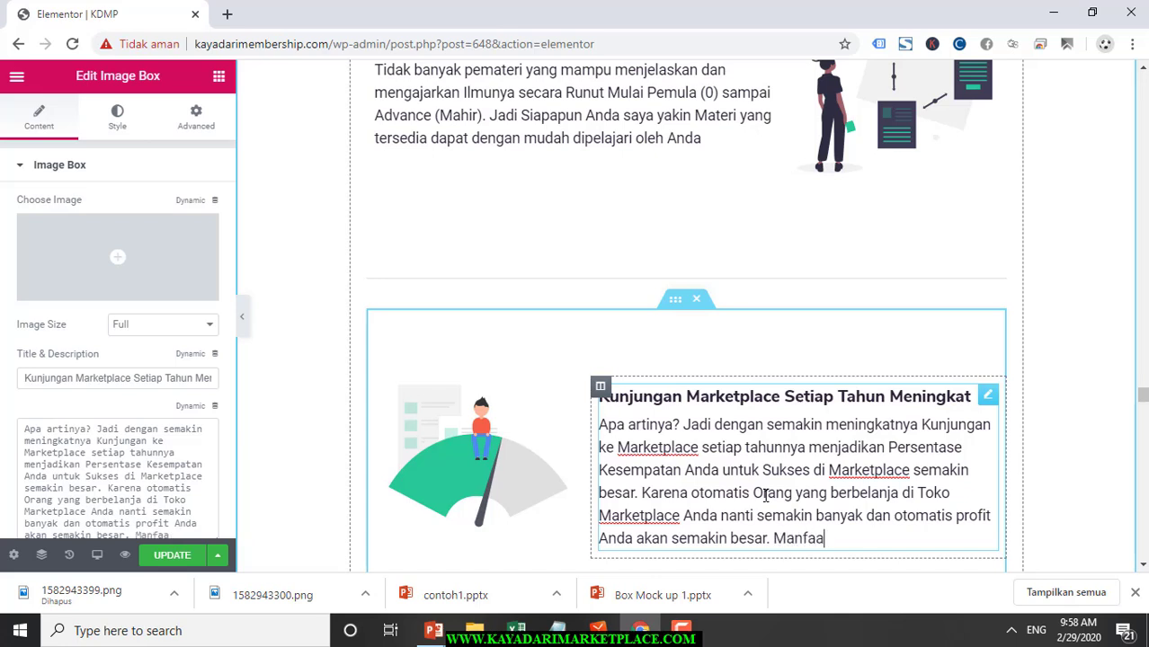
type("tkan Kes")
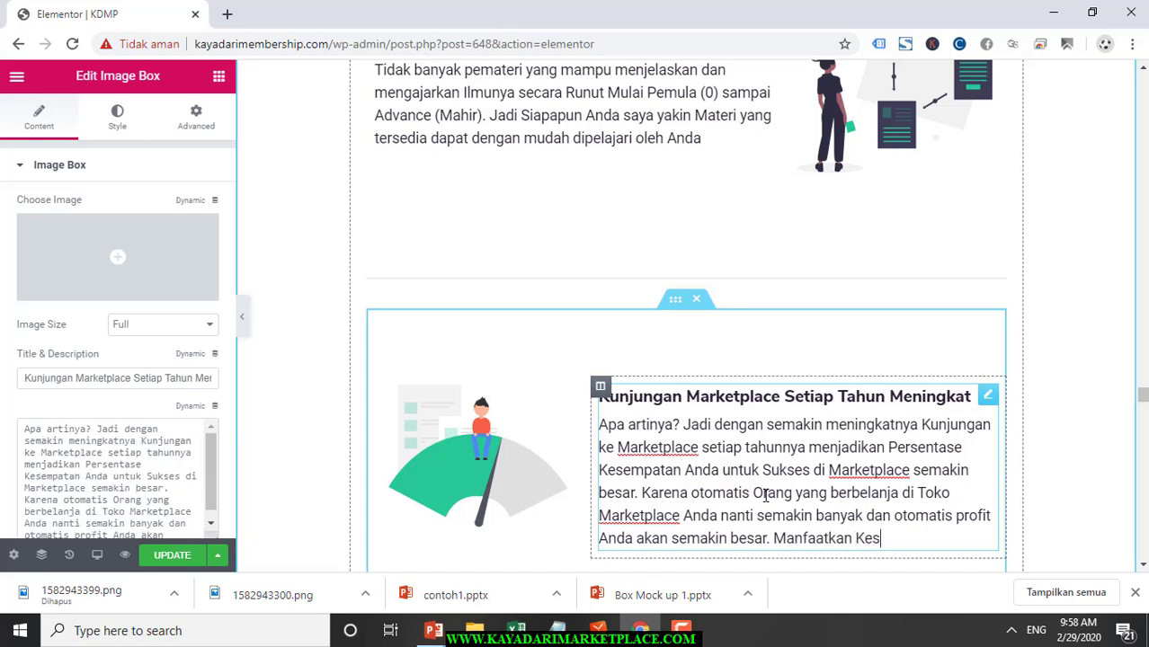
type("empatan ini ")
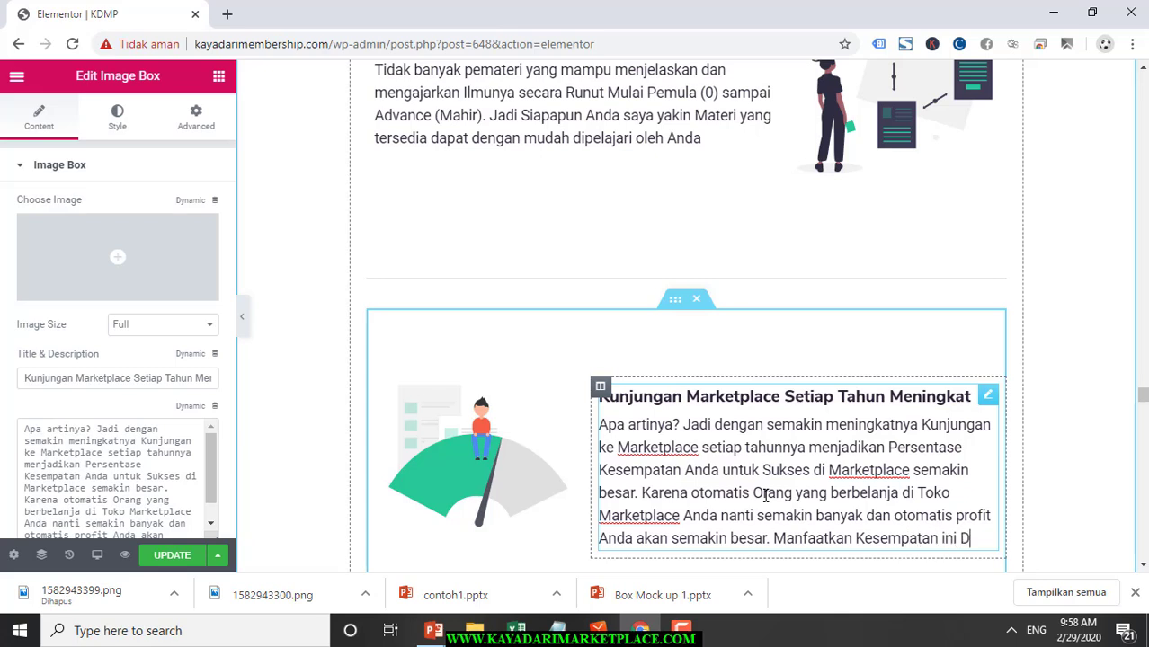
type("Mulai da")
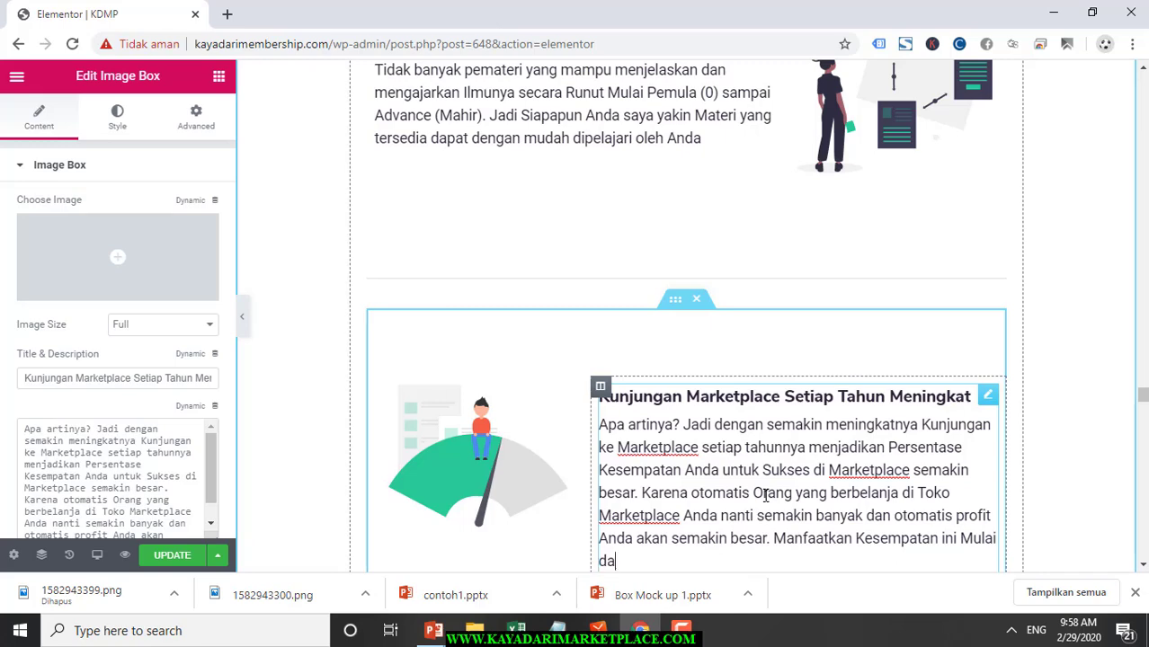
type("ri Sekarang.")
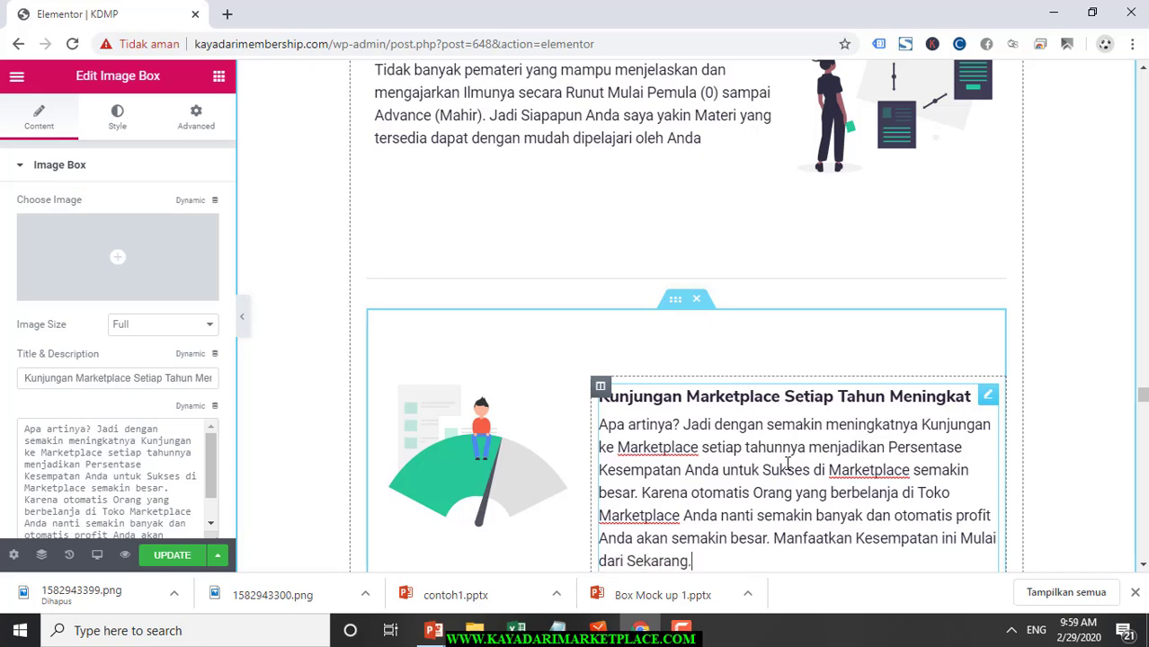
Review the reasons section about the mentoring program and the bonus section that follows it
scroll(787, 465, "down", 6)
scroll(788, 464, "down", 2)
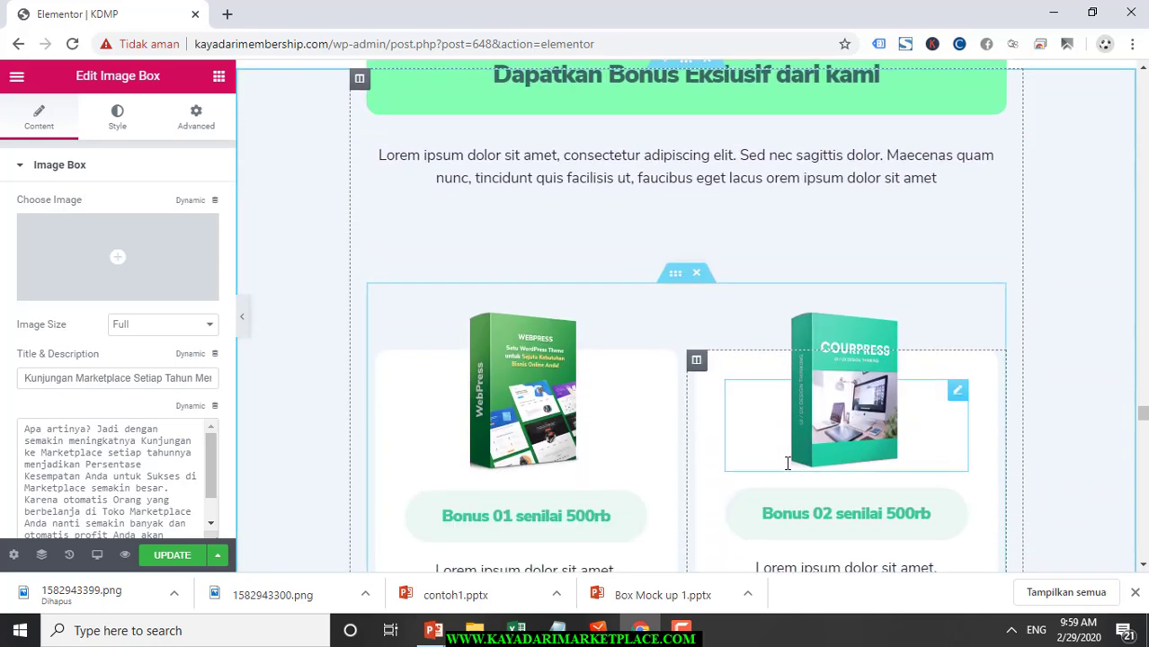
scroll(788, 464, "up", 10)
scroll(788, 464, "up", 6)
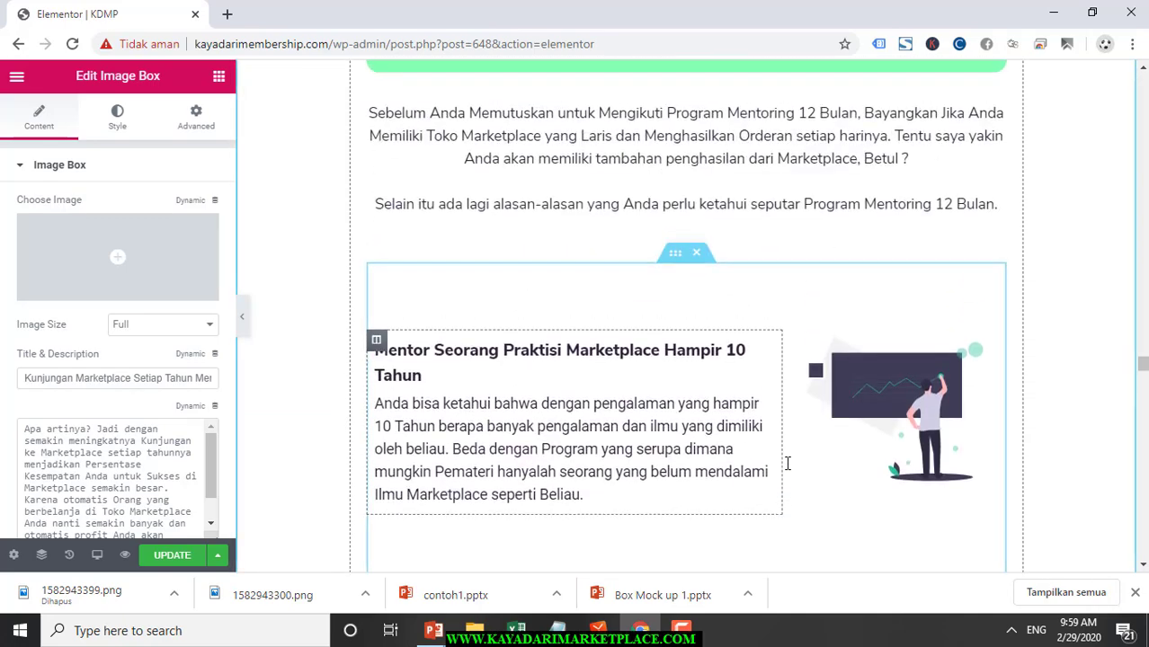
scroll(788, 464, "down", 2)
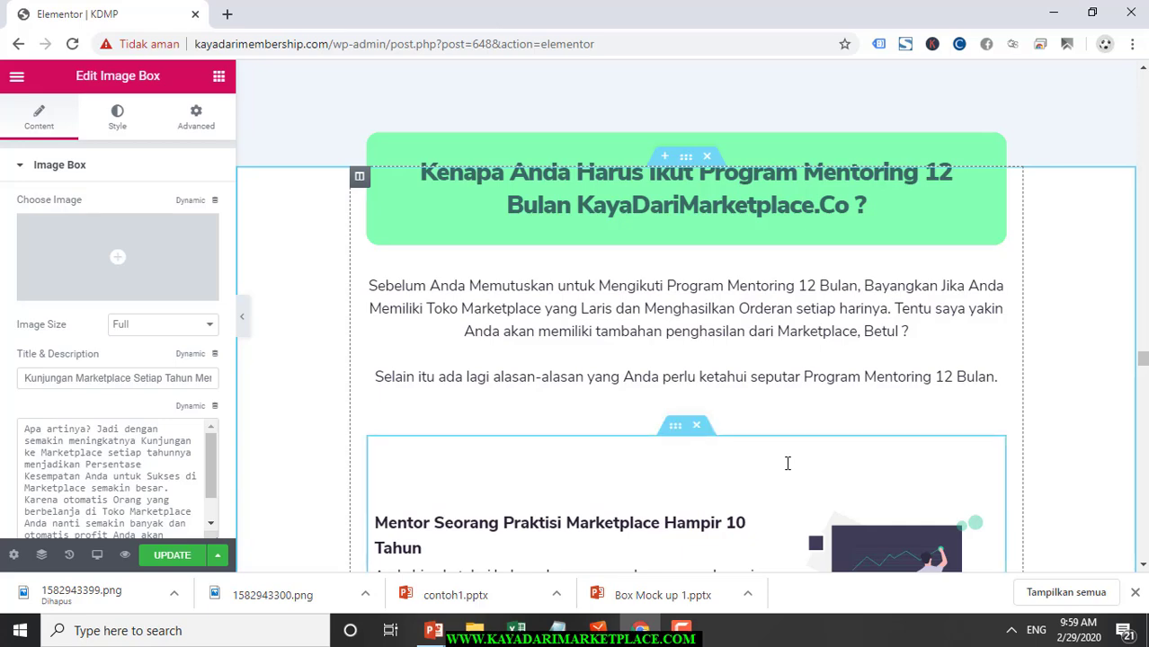
scroll(788, 464, "down", 10)
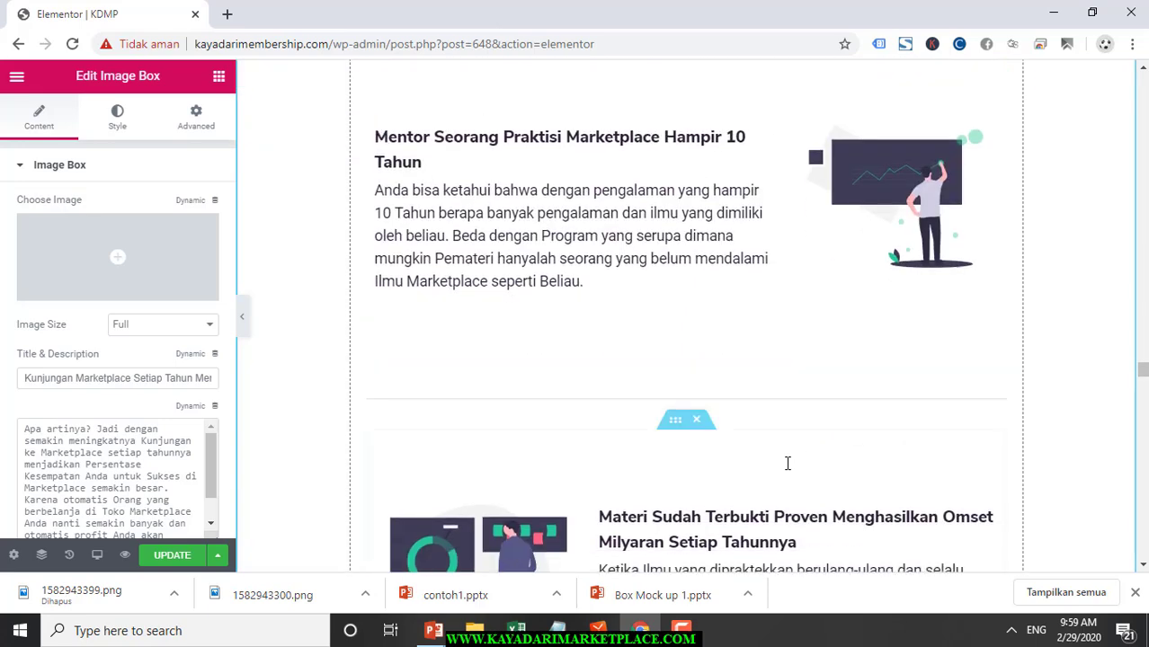
scroll(787, 464, "down", 5)
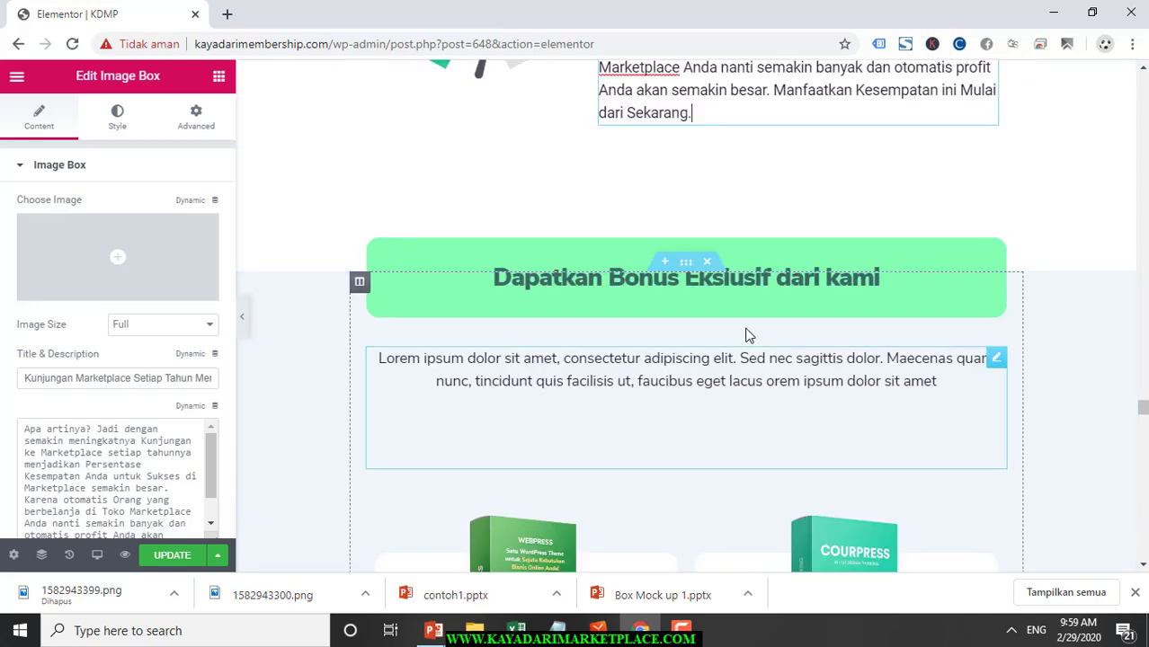
Insert "Tunggu...Saya akan Berikan" at the start of the bonus section heading
scroll(746, 334, "down", 3)
scroll(746, 335, "up", 1)
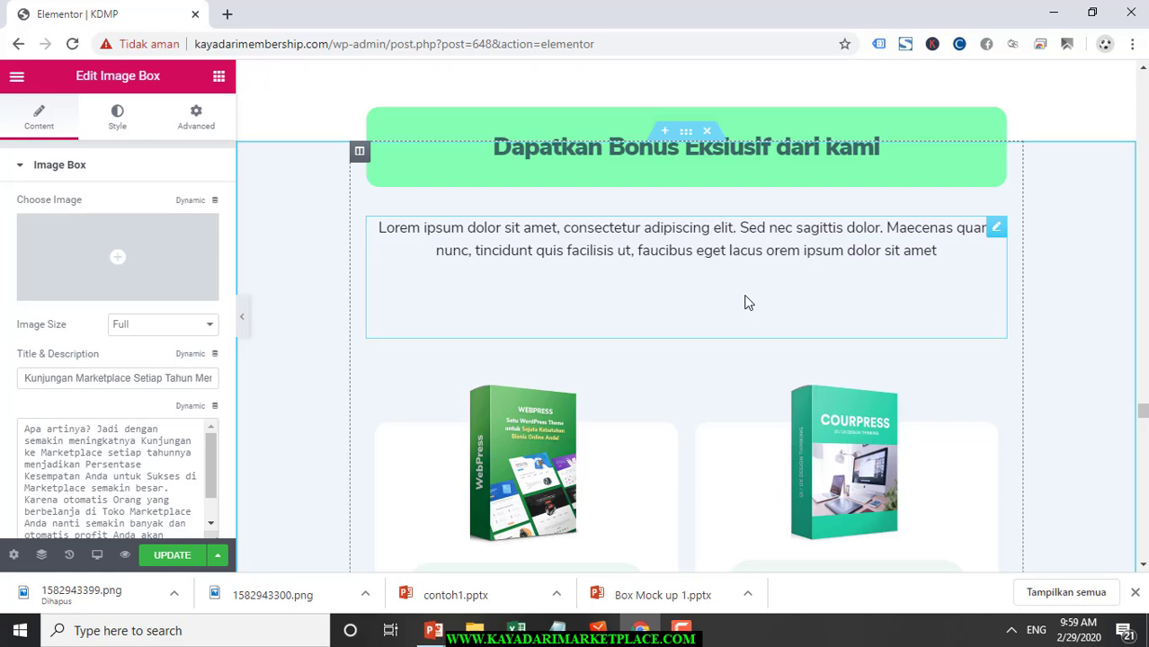
left_click(763, 153)
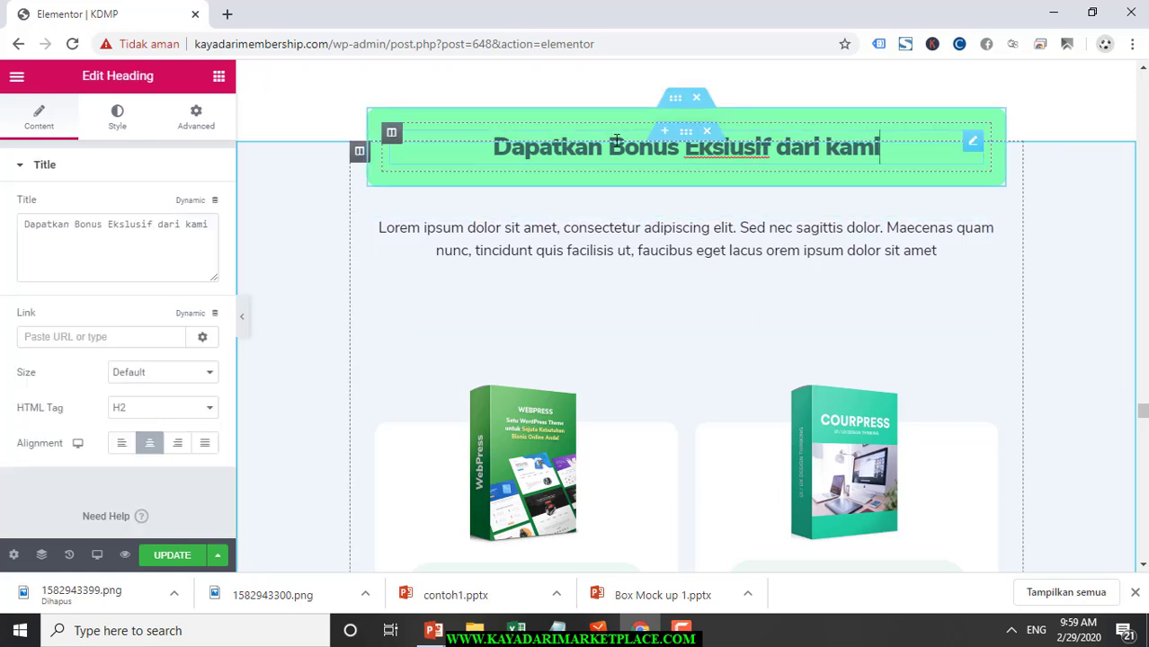
left_click(492, 150)
type("Tunggu")
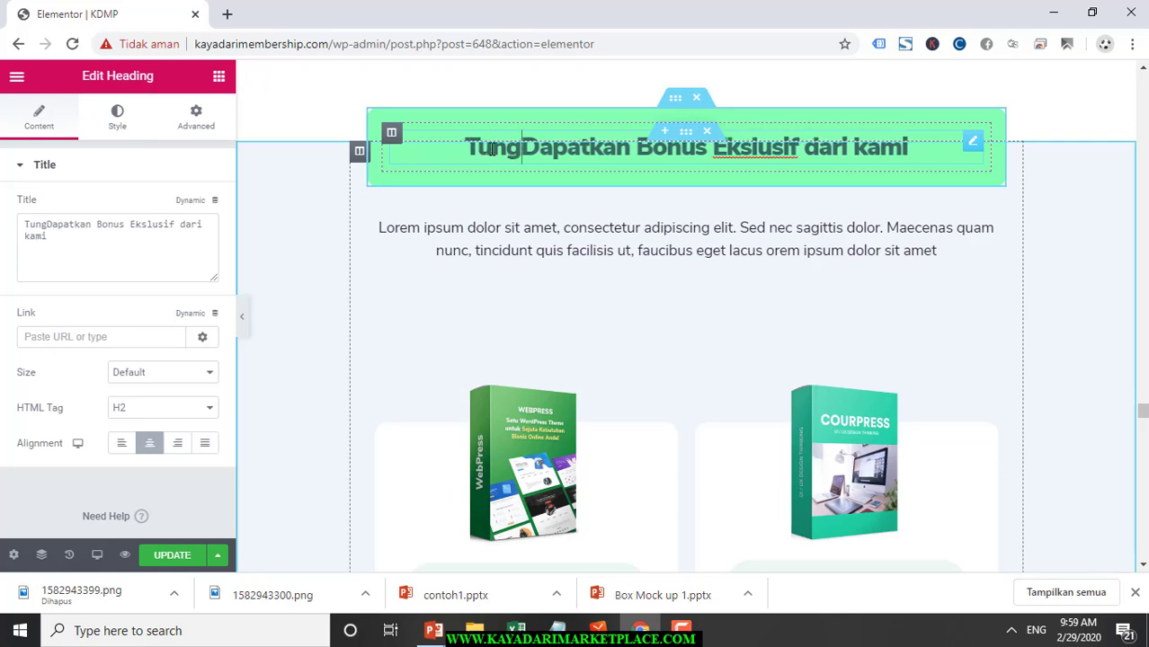
type("...Dapatkan")
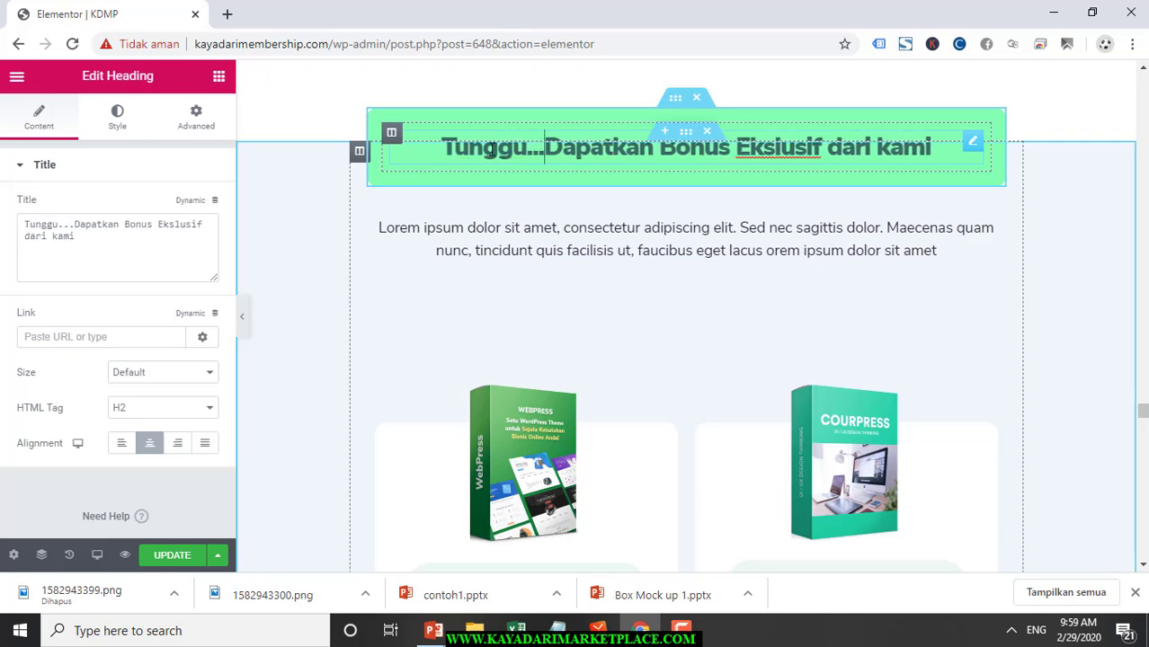
key("BackSpace")
type("Saya akan Be")
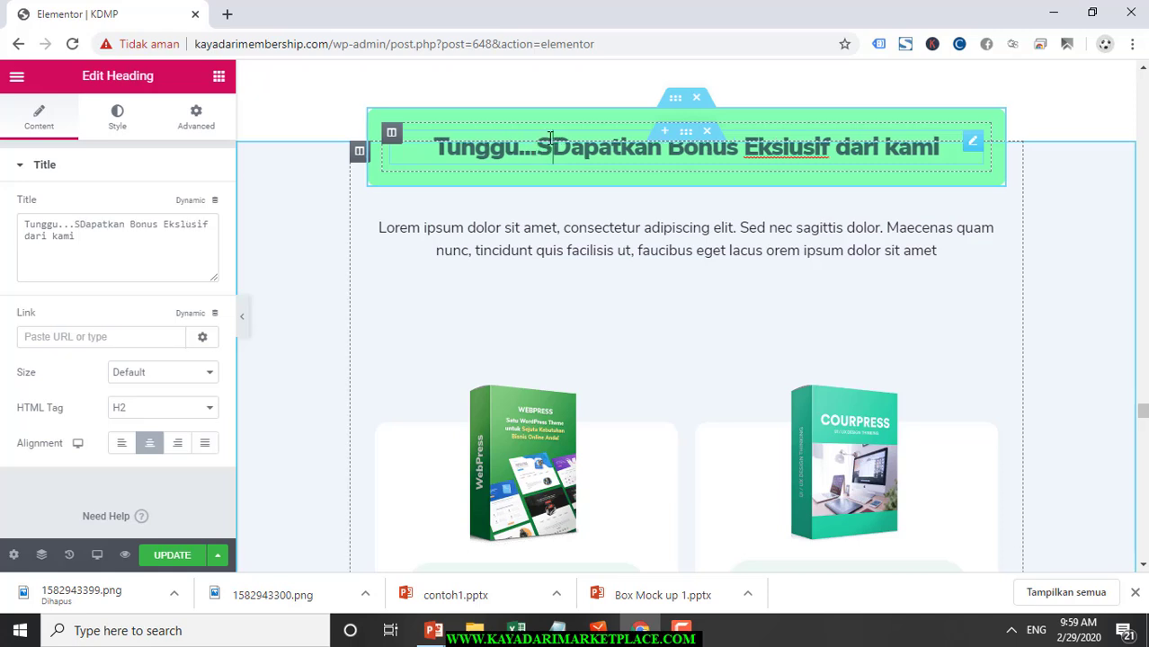
type("rikan")
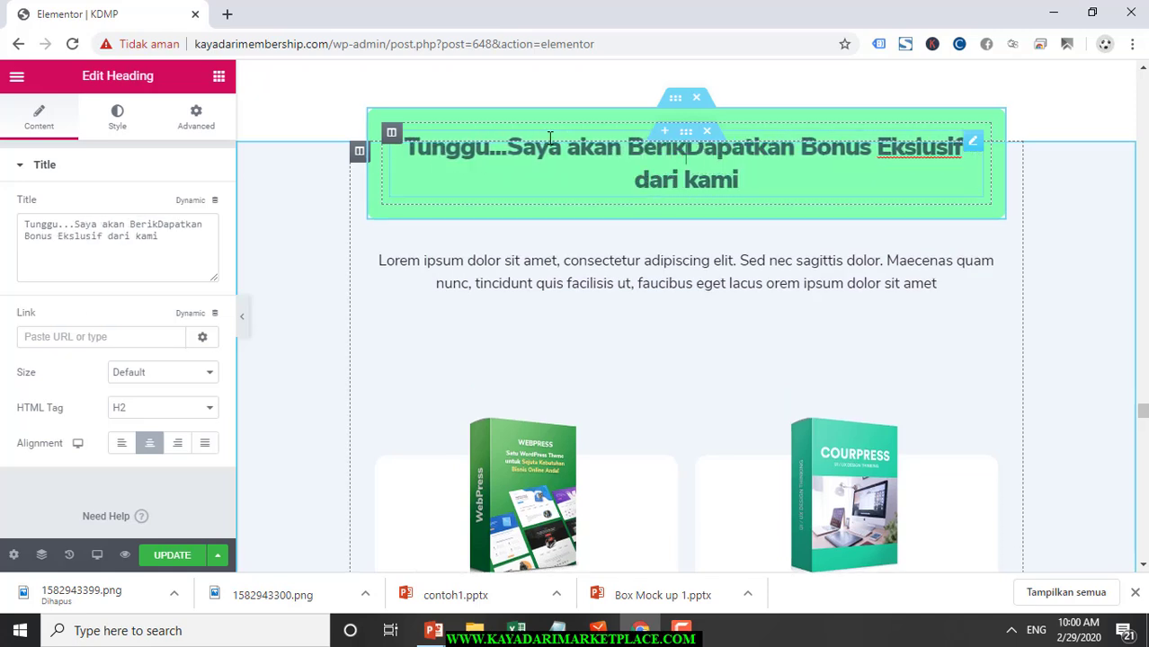
Remove the word "Dapatkan" from the bonus section heading
left_click(821, 149)
key("BackSpace")
key("BackSpace")
key("BackSpace")
key("BackSpace")
key("BackSpace")
key("BackSpace")
key("BackSpace")
key("BackSpace")
key("BackSpace")
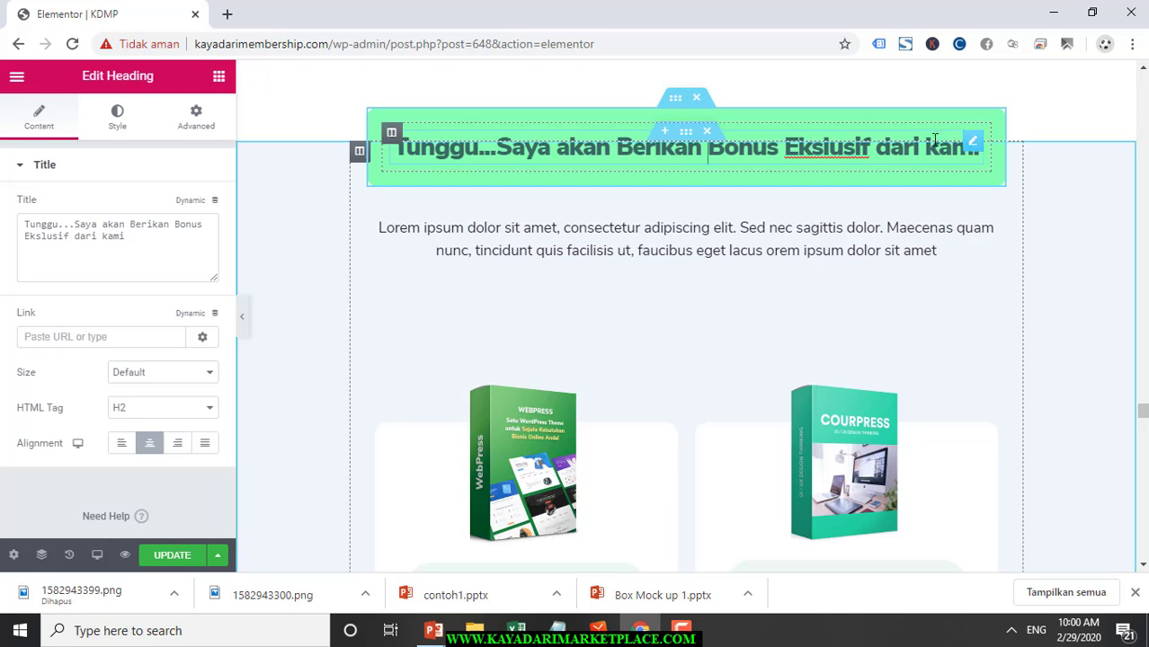
Replace "dari kami" at the end of the bonus heading with "Senilai 2,5 Juta"
left_click_drag(926, 149, 984, 156)
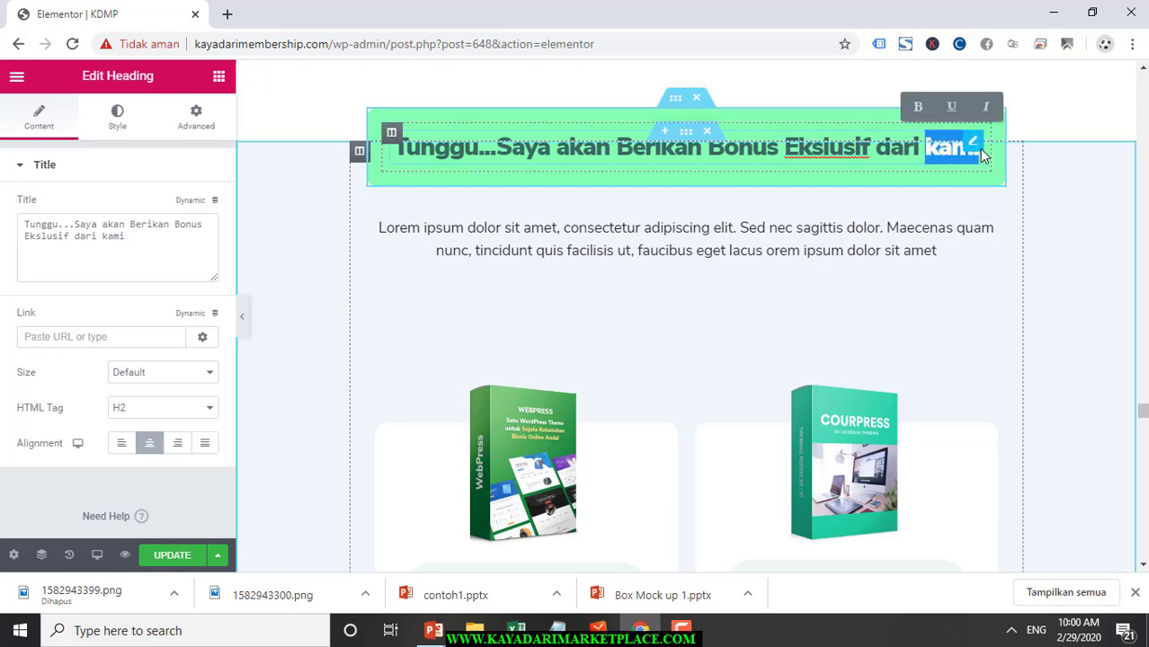
key("BackSpace")
key("BackSpace")
key("BackSpace")
key("BackSpace")
key("BackSpace")
key("BackSpace")
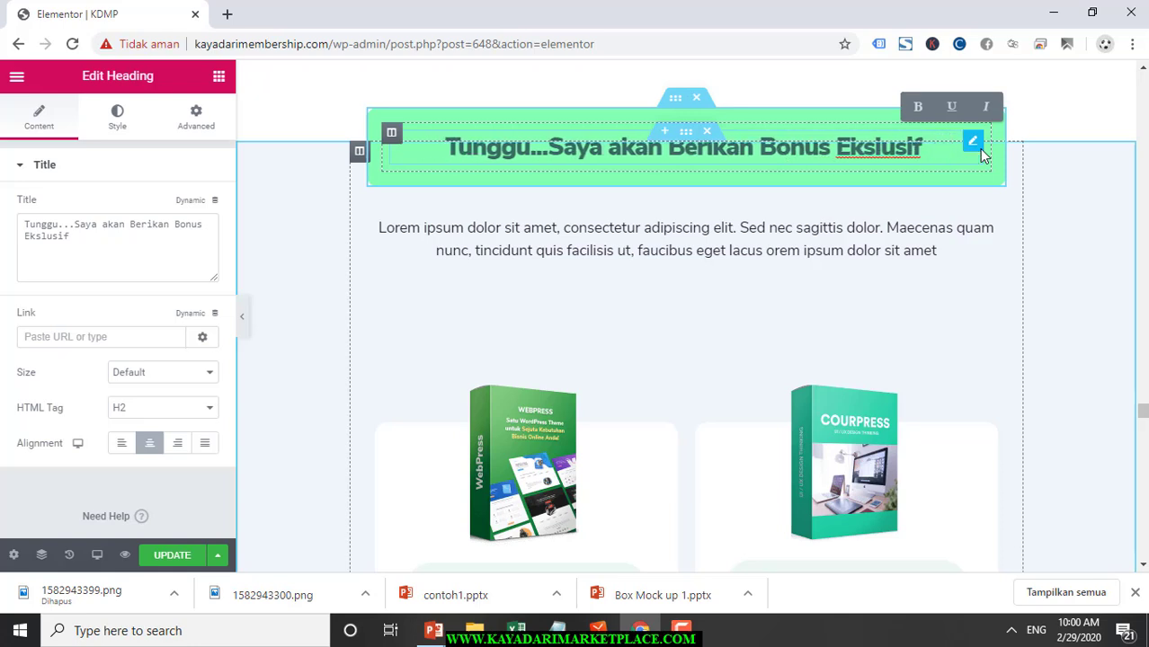
type("Senilai 2")
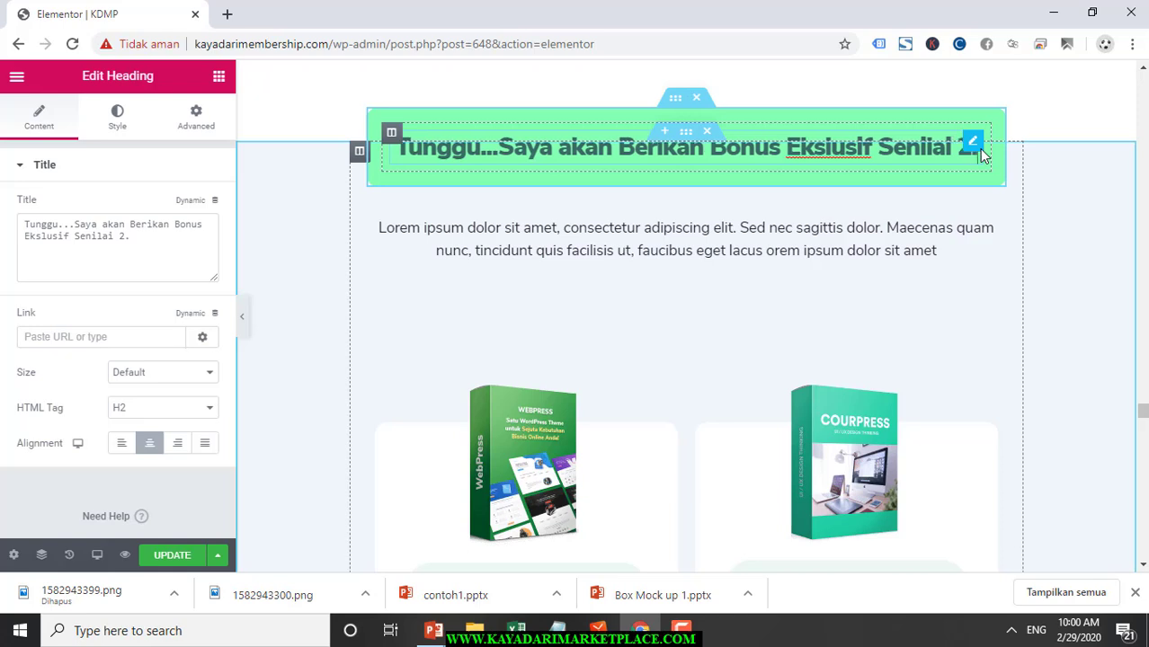
type(".500")
key("BackSpace")
key("BackSpace")
key("BackSpace")
key("BackSpace")
type(",5 Juta")
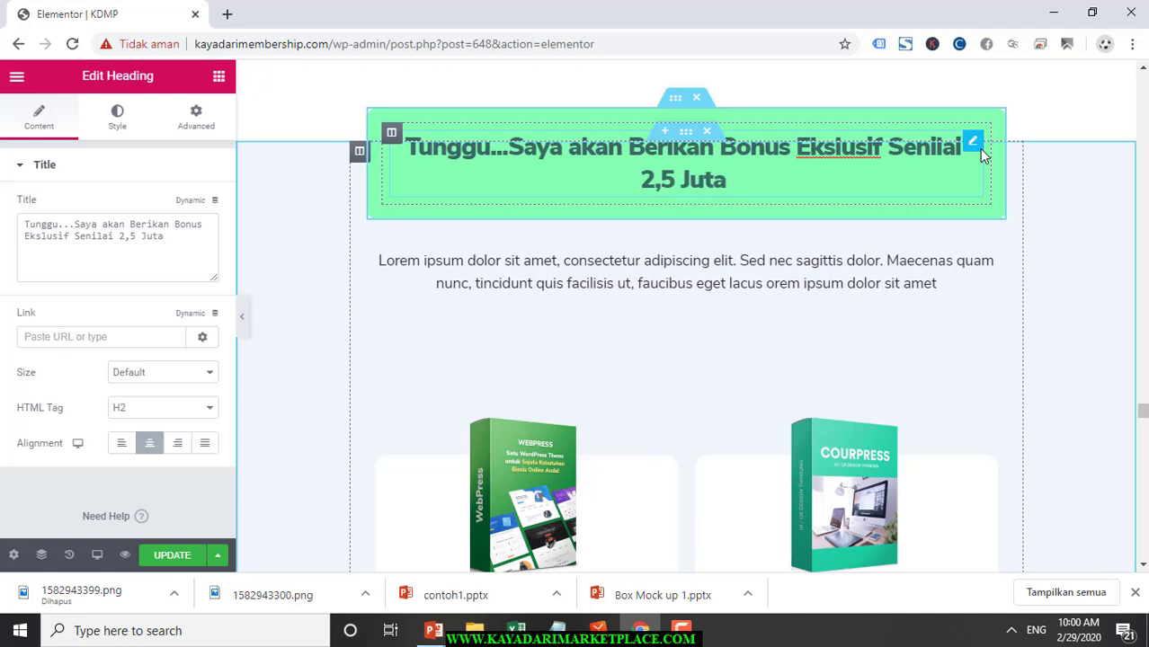
left_click(889, 148)
type("4")
key("BackSpace")
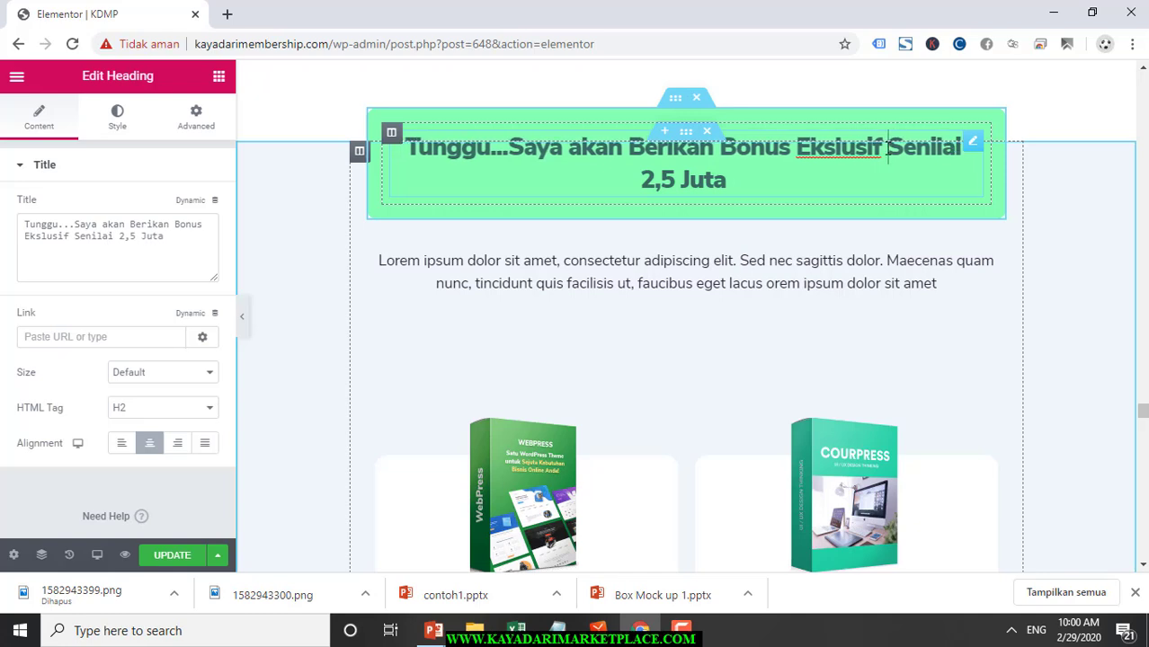
type("4 panud")
key("BackSpace")
key("BackSpace")
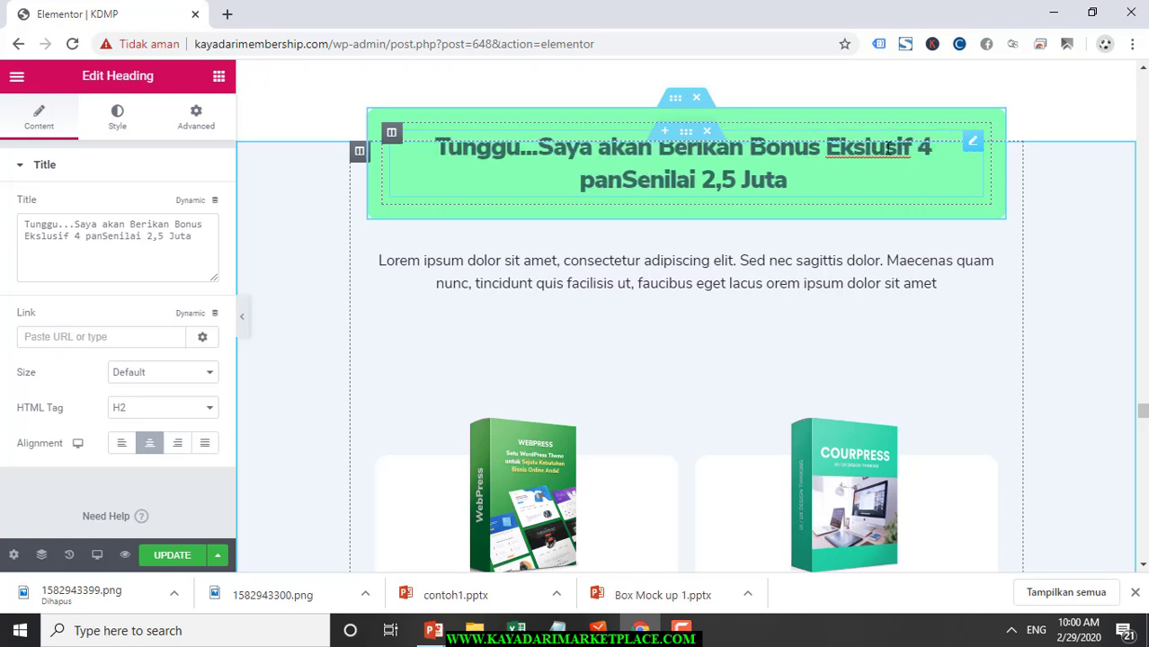
key("BackSpace")
key("BackSpace")
key("BackSpace")
key("BackSpace")
key("BackSpace")
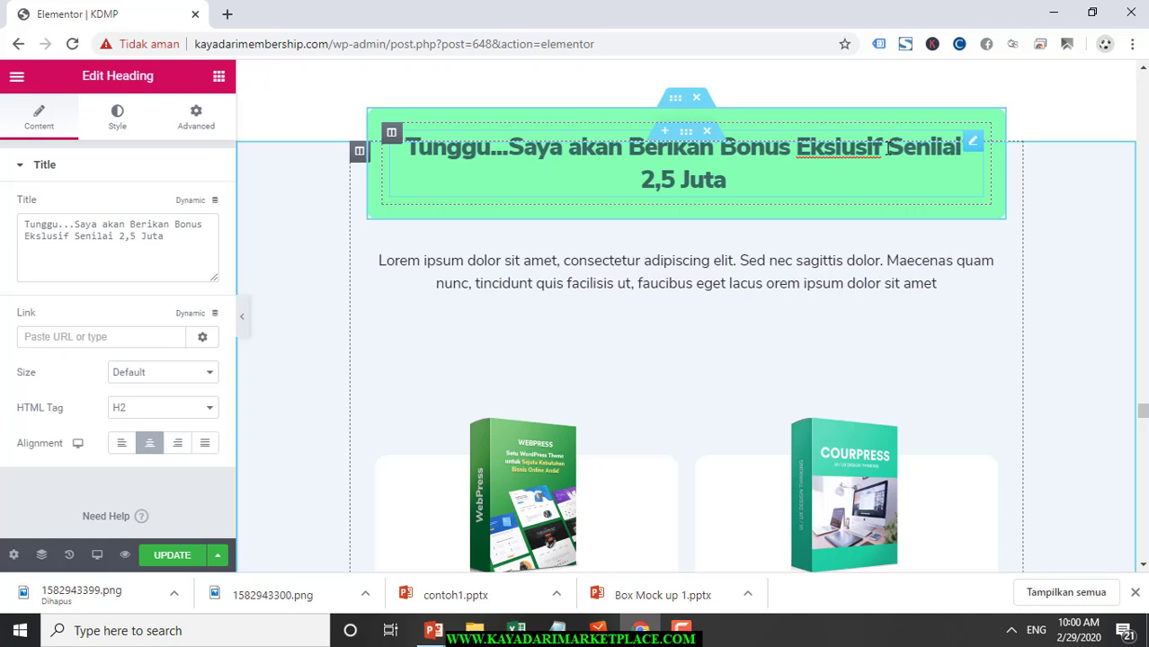
left_click(821, 288)
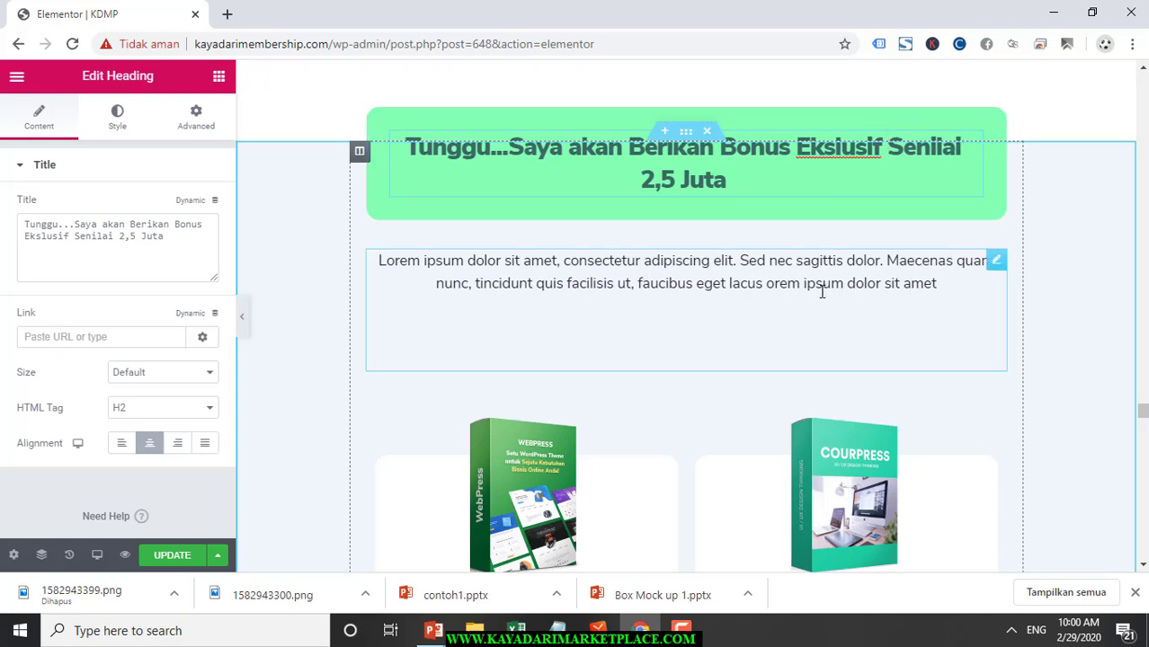
left_click(758, 286)
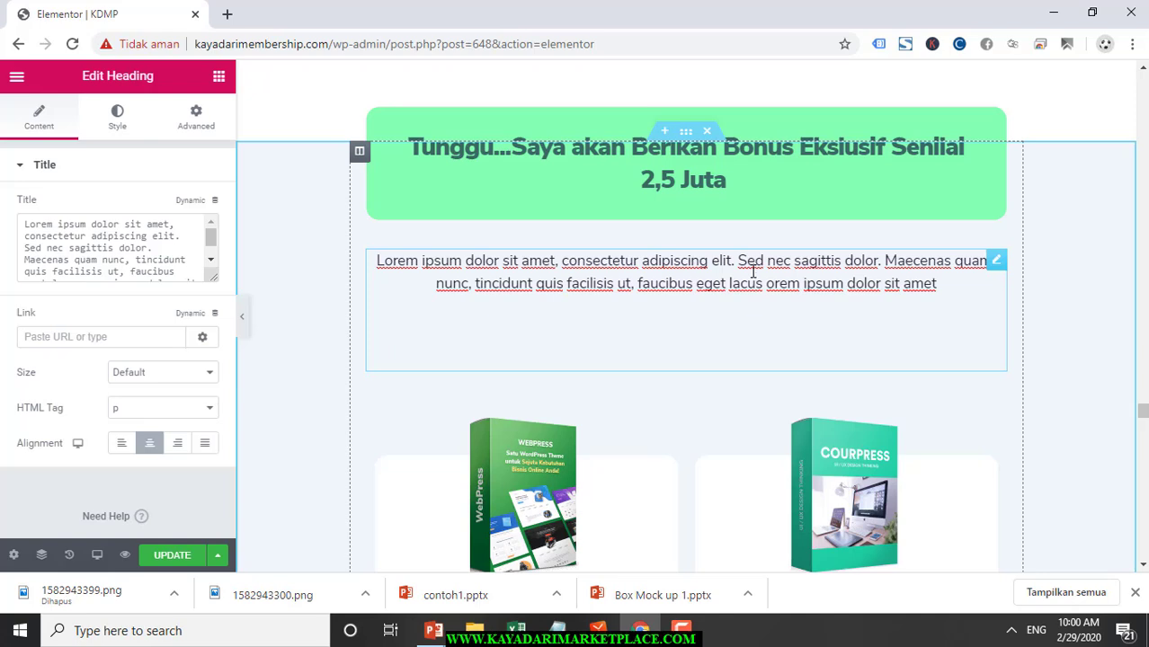
key("ctrl+a")
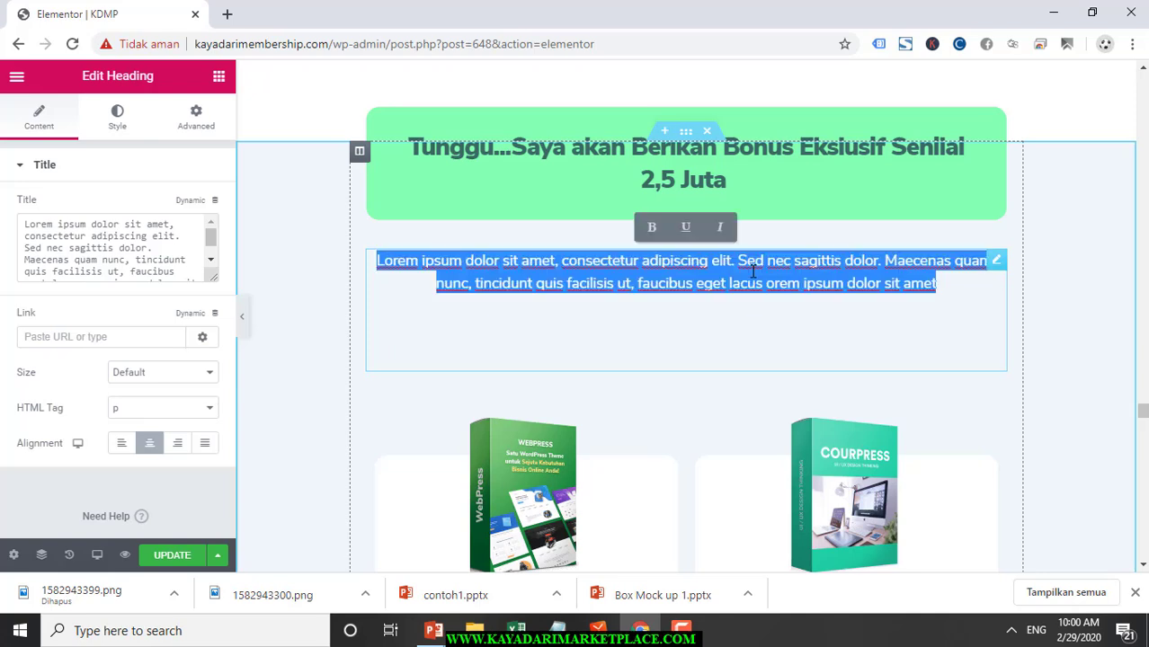
Append "Untuk Anda Jika Mendaftar Hari Ini Juga" to the end of the bonus heading
left_click(727, 179)
type("Untuk Anda")
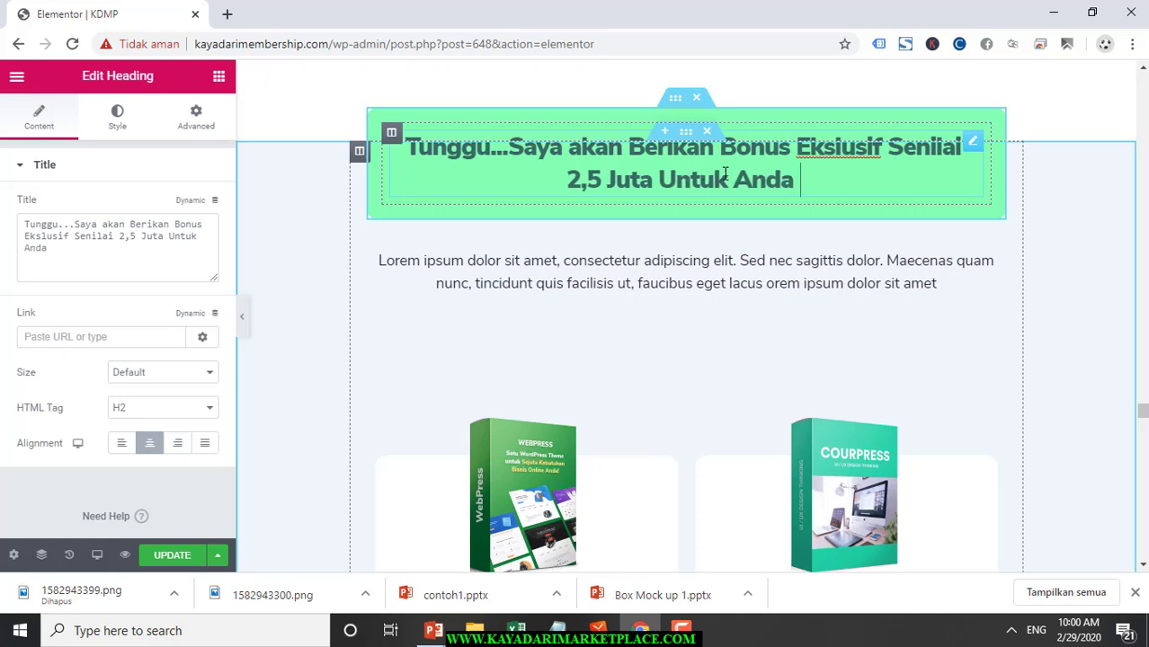
type(" Jika")
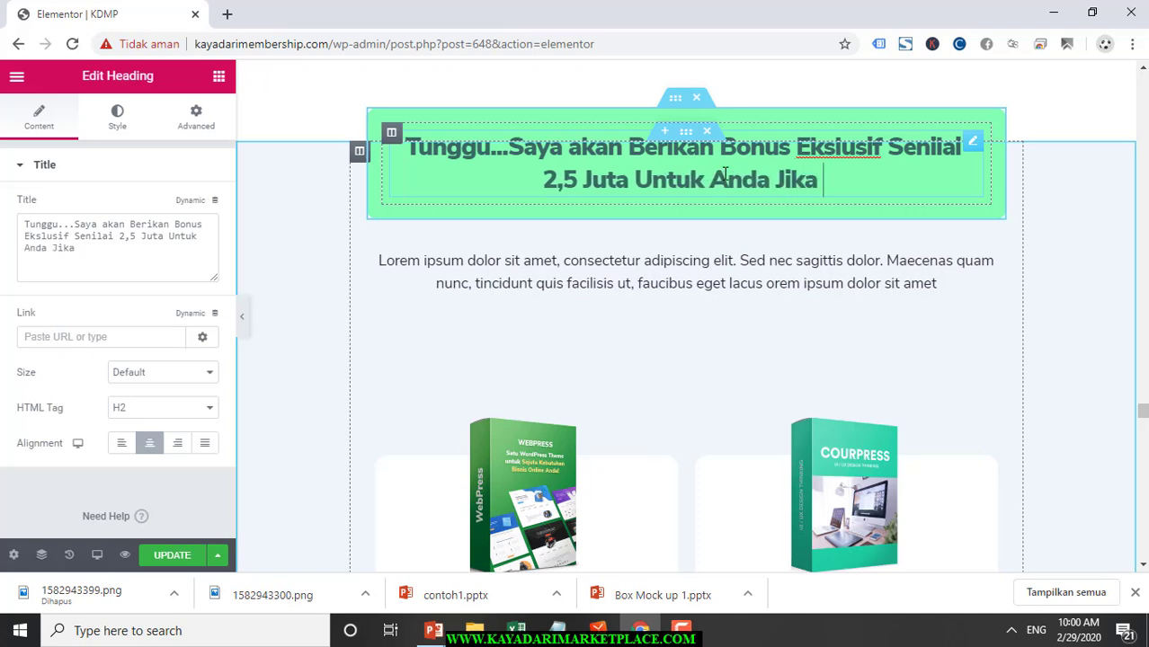
type(" Mendaftar H")
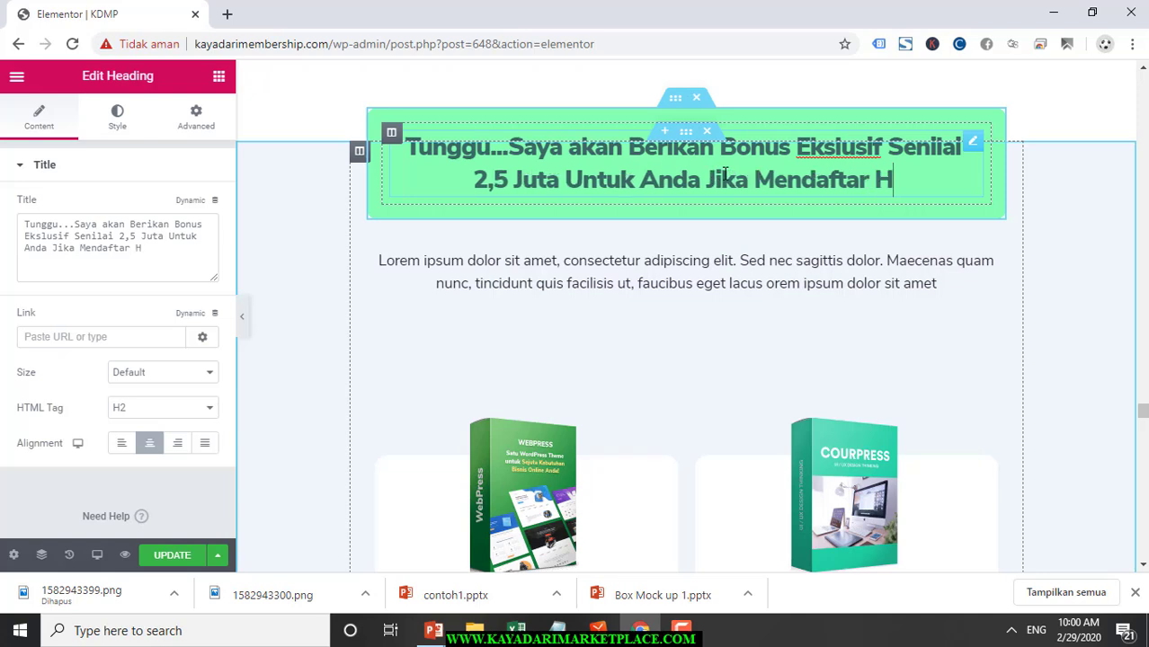
type("ari Ini Juga")
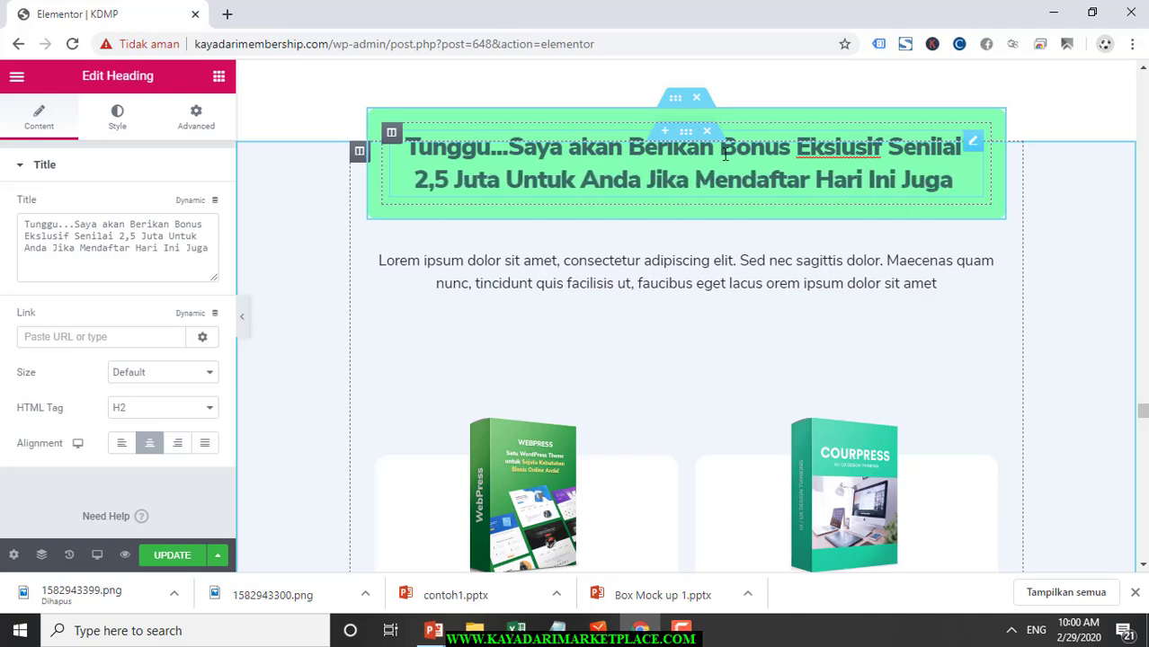
type("Tambahan")
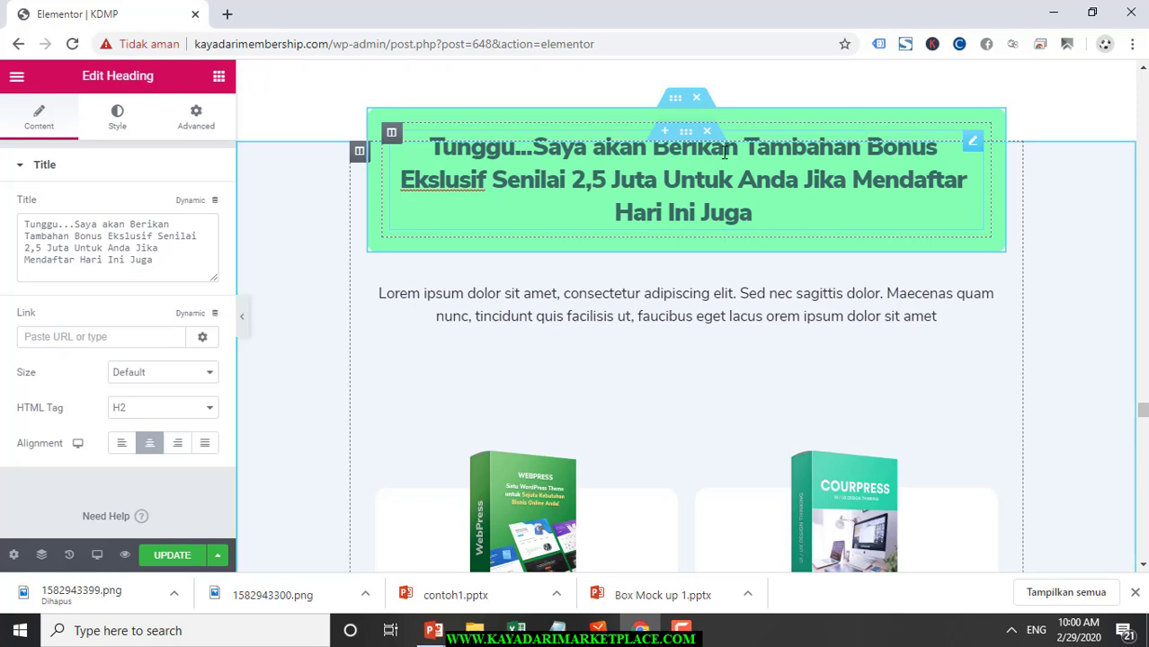
key("BackSpace")
key("BackSpace")
key("BackSpace")
key("BackSpace")
key("BackSpace")
key("BackSpace")
key("BackSpace")
key("BackSpace")
key("BackSpace")
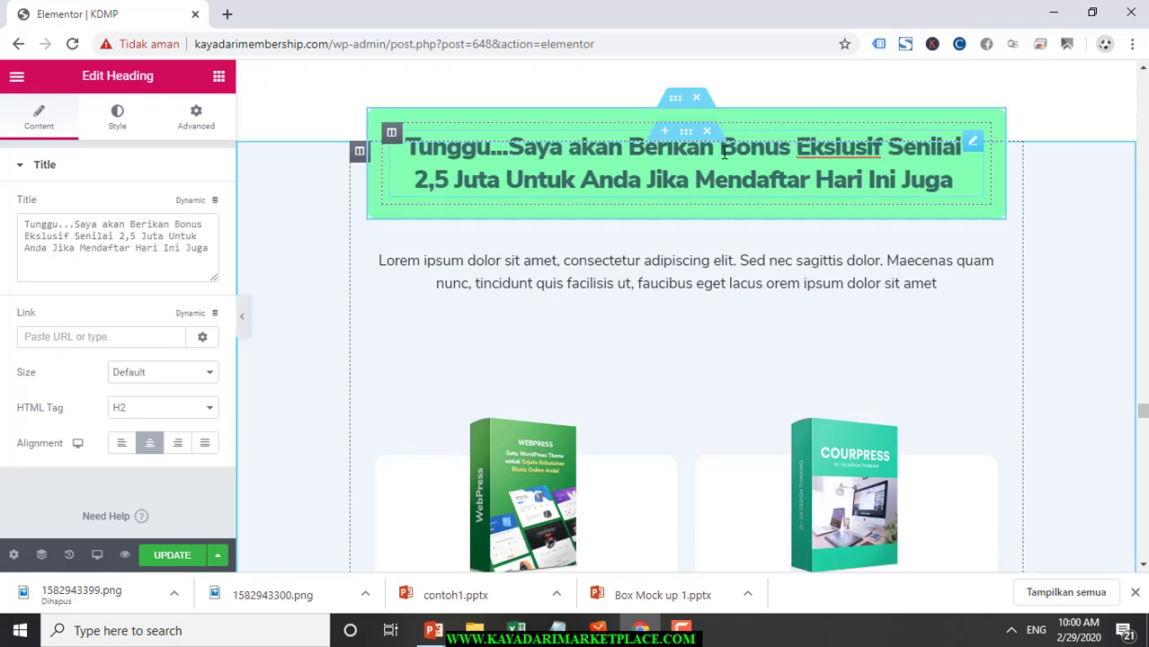
Replace the placeholder paragraph below the bonus heading with "Bonus yang saya berikan di bawah ini adalah"
scroll(636, 267, "down", 2)
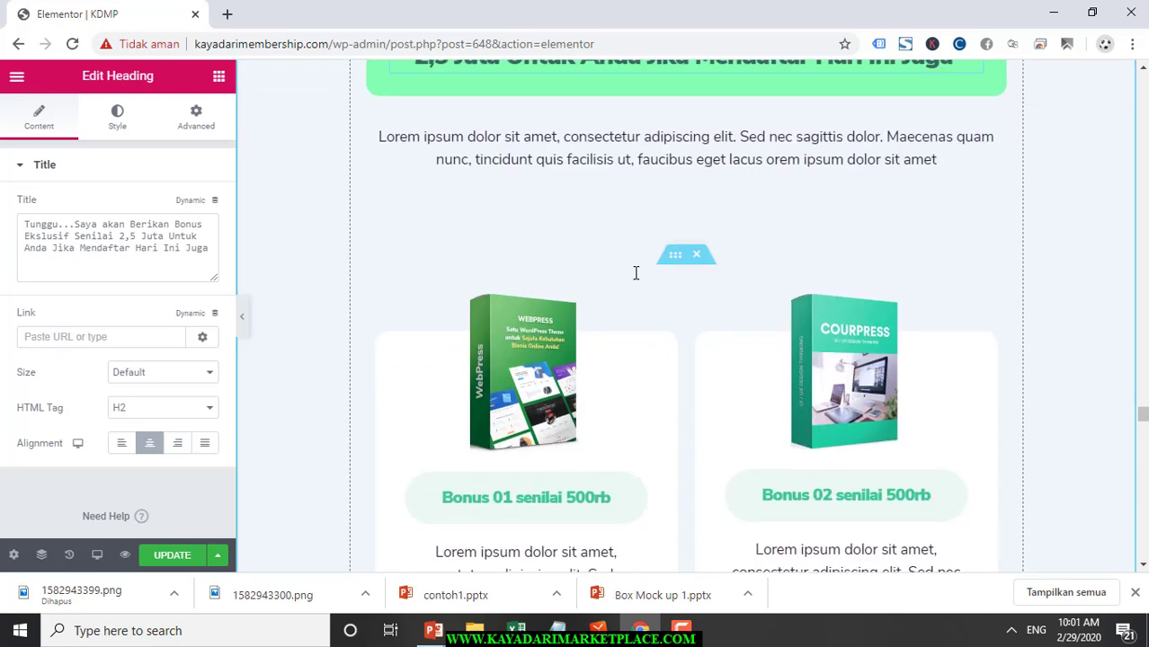
left_click(636, 160)
key("ctrl+a")
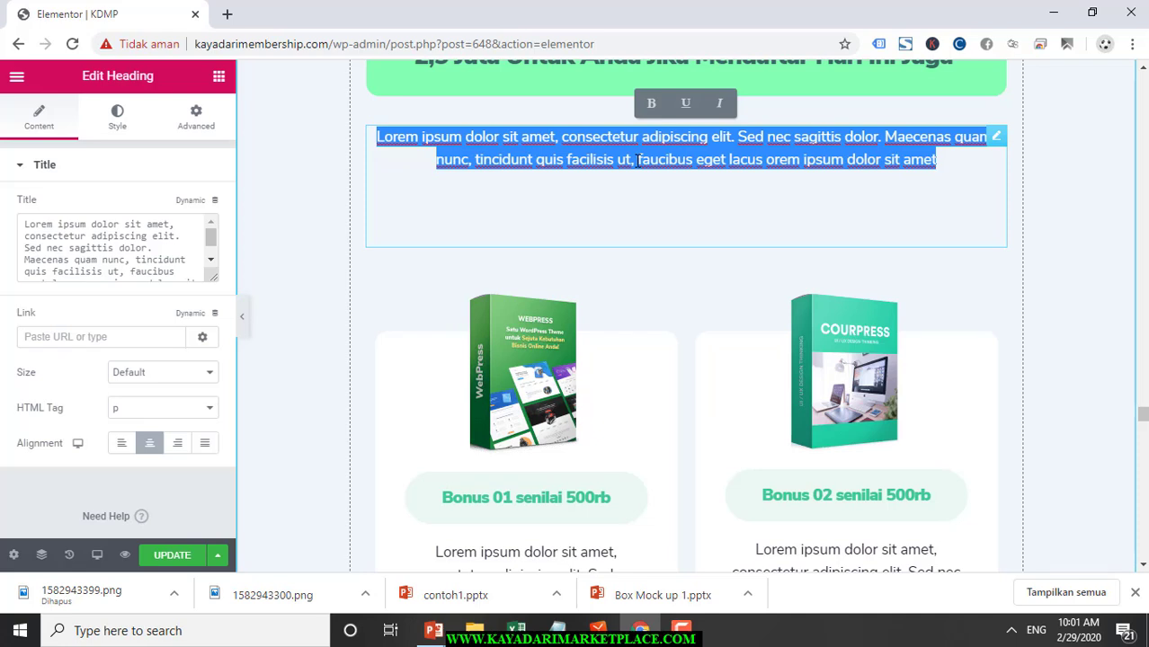
type("Bonu")
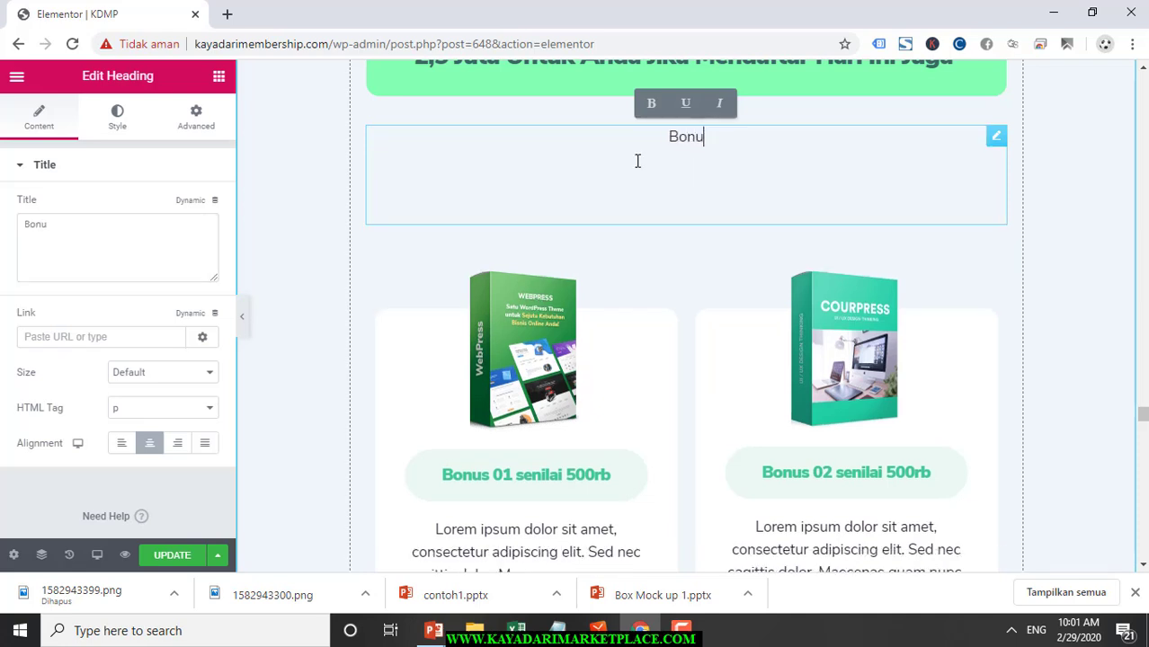
type("s")
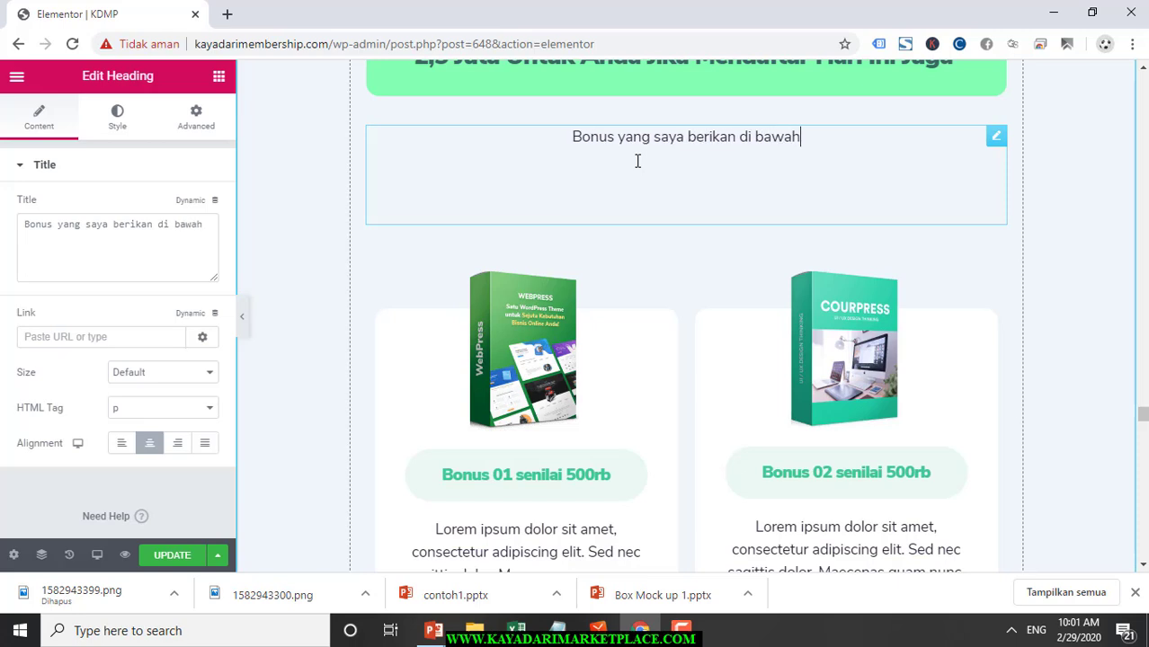
type("yang saya berikan di bawah ini adalah")
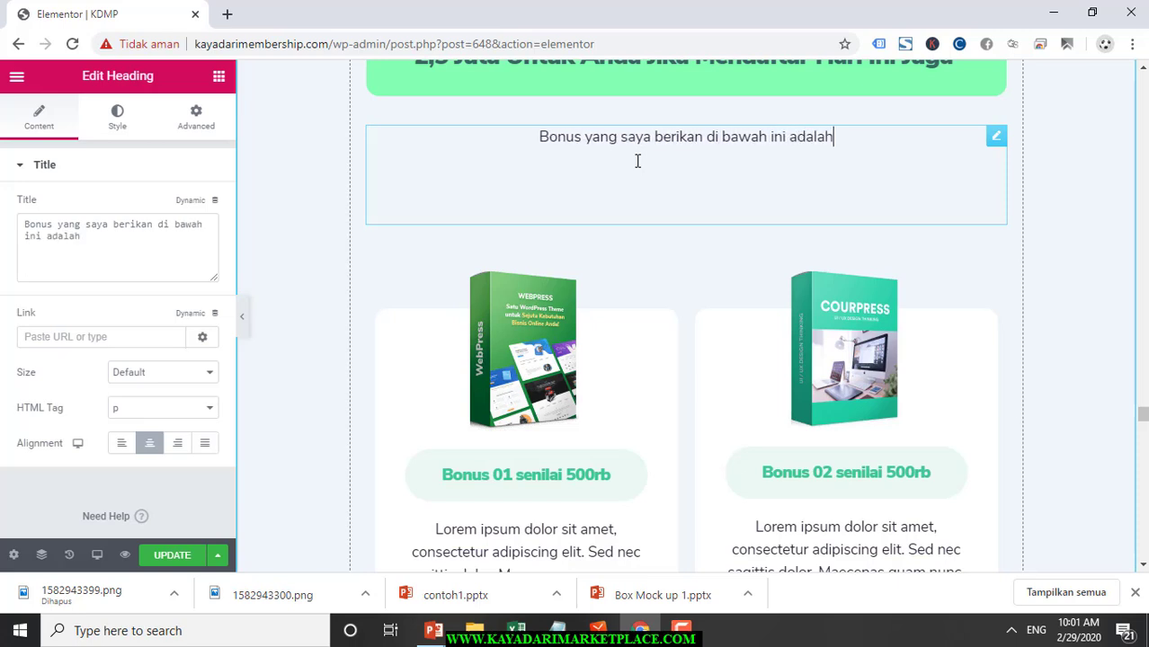
type(" sebuahn")
key("BackSpace")
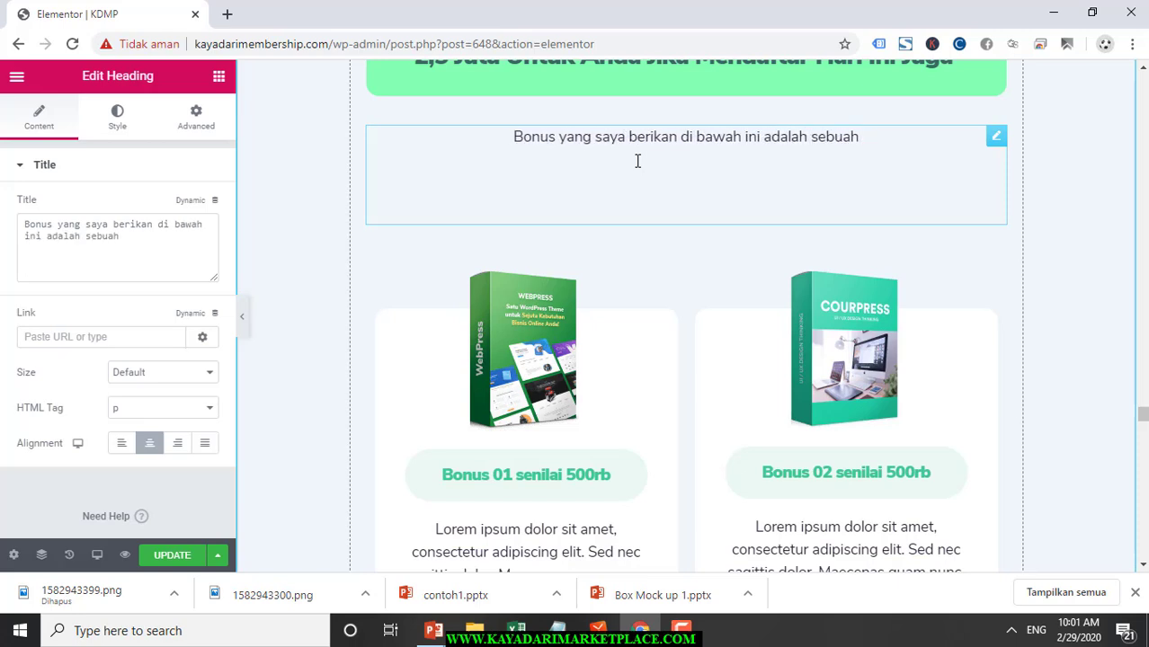
type("pa")
key("BackSpace")
key("BackSpace")
key("BackSpace")
key("BackSpace")
key("BackSpace")
key("BackSpace")
key("BackSpace")
key("BackSpace")
key("BackSpace")
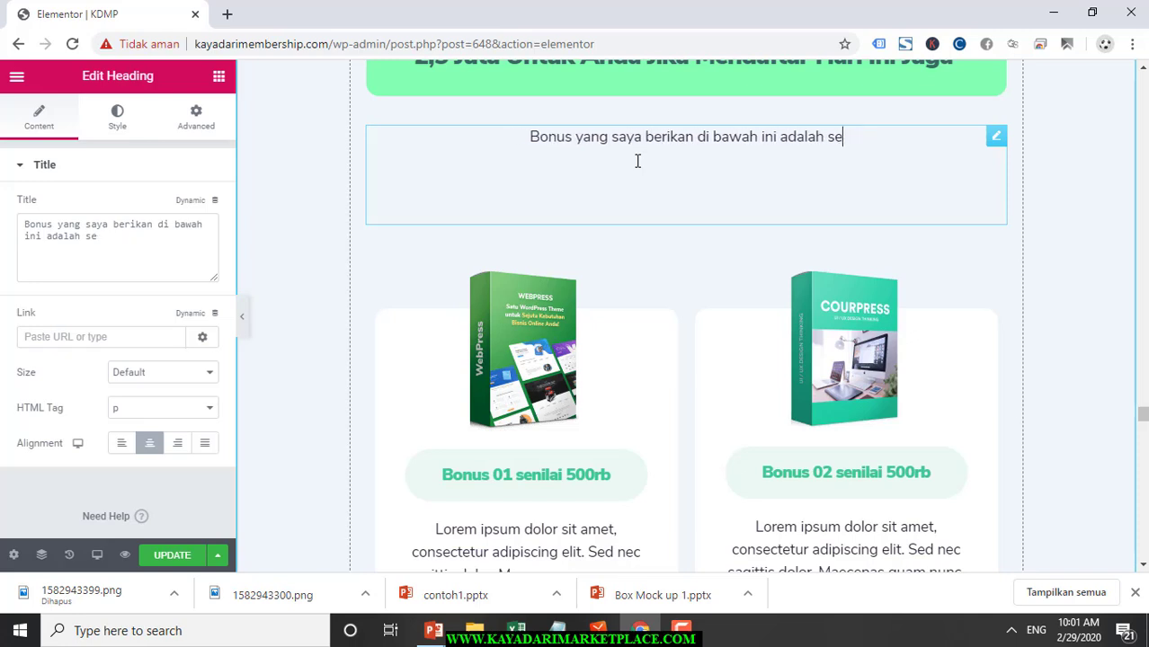
Continue the intro paragraph below the bonus heading with "Panduan Bisnis Online untuk melengkapi"
type("Panduan ")
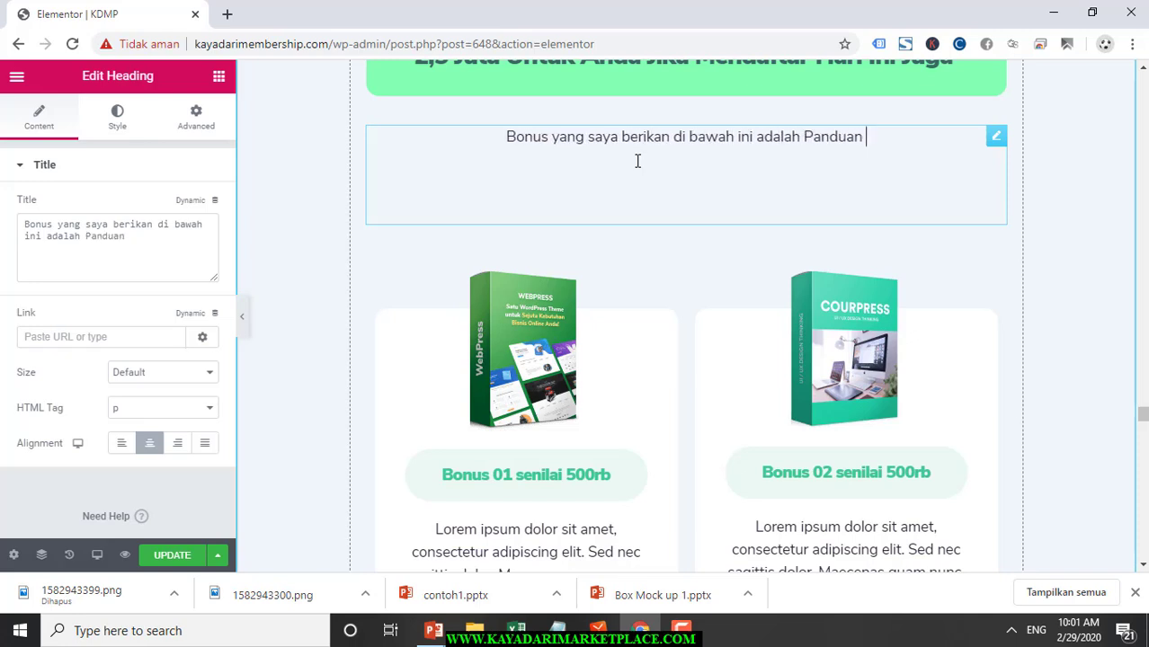
type("Bisnis Onli")
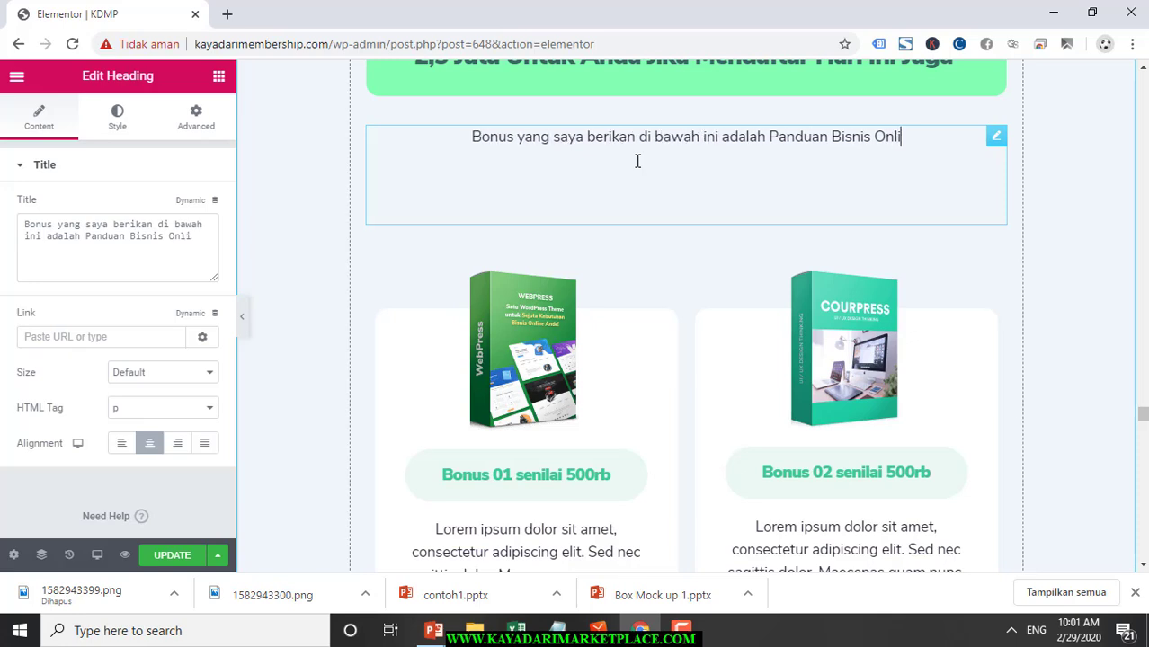
type("ne untuk me")
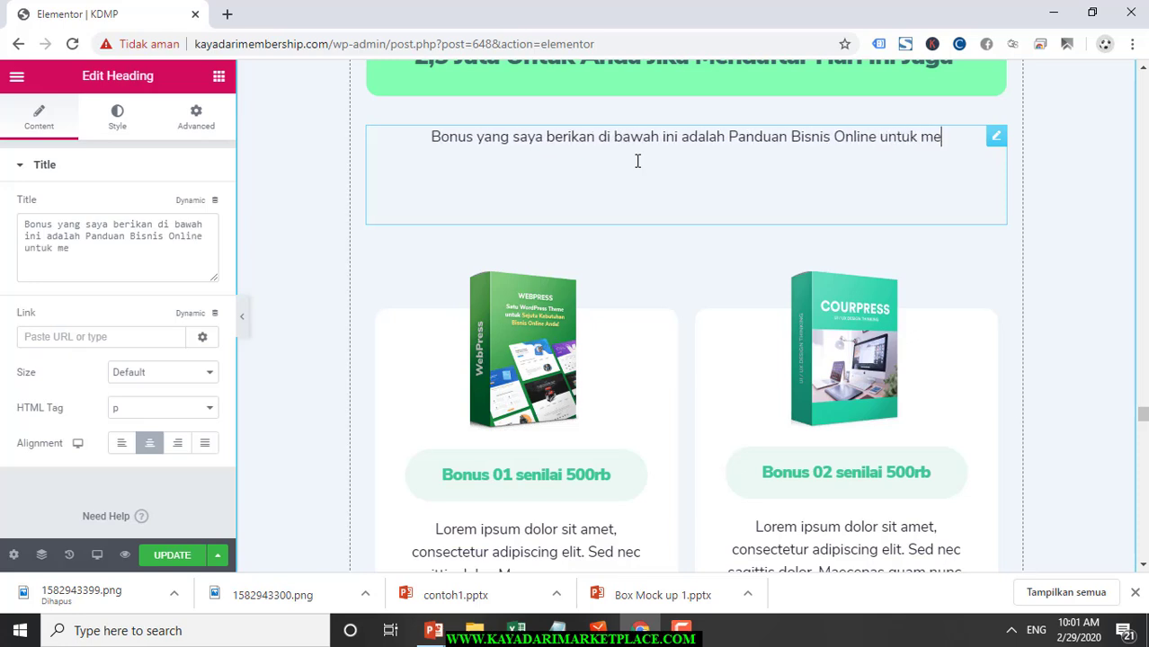
type("lengkapi ")
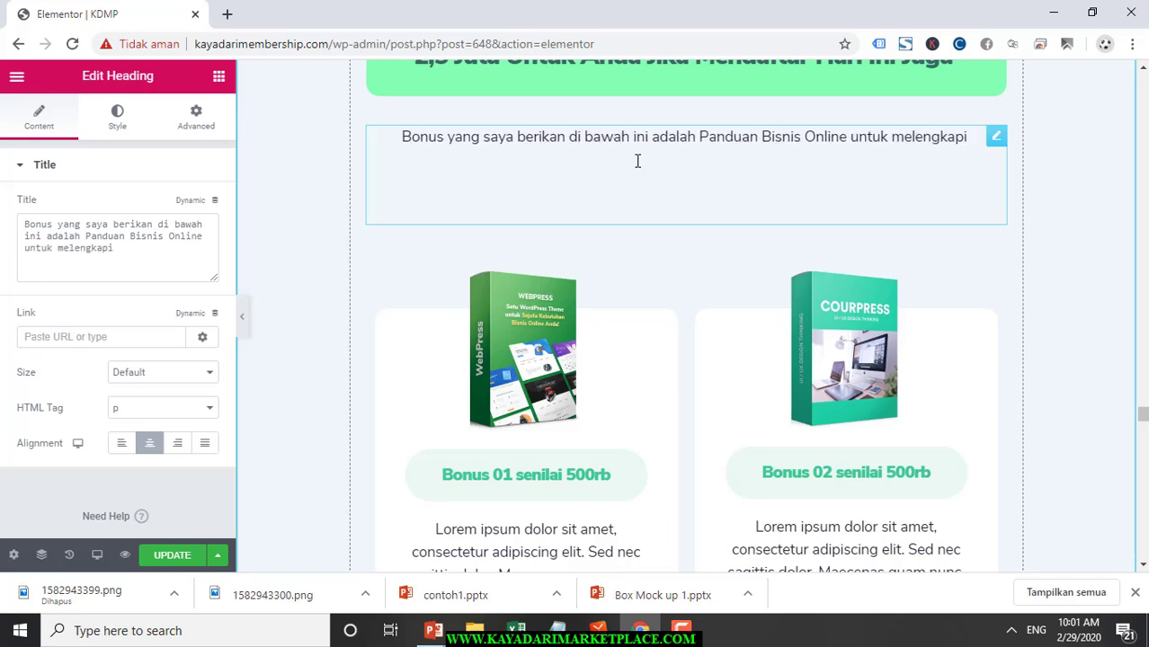
Add "Pembelajaran Anda" to the bonus intro paragraph, correcting the spelling of the first word
type("Pemb")
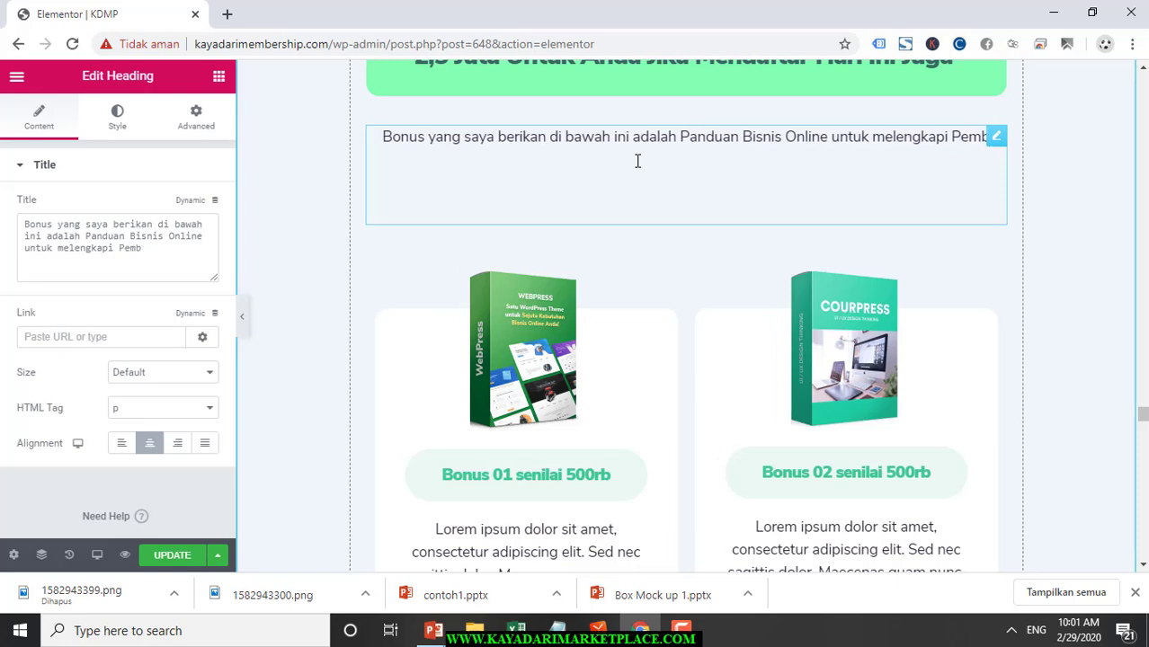
type("elanjaran A")
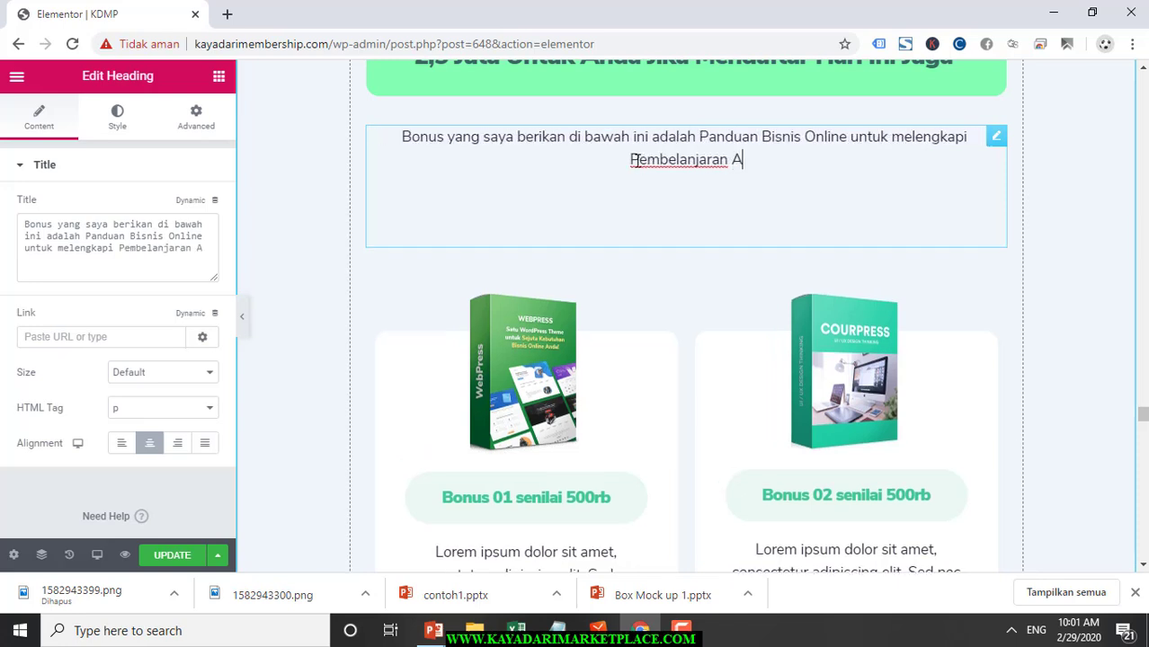
key("BackSpace")
key("BackSpace")
key("BackSpace")
key("BackSpace")
key("BackSpace")
key("BackSpace")
key("BackSpace")
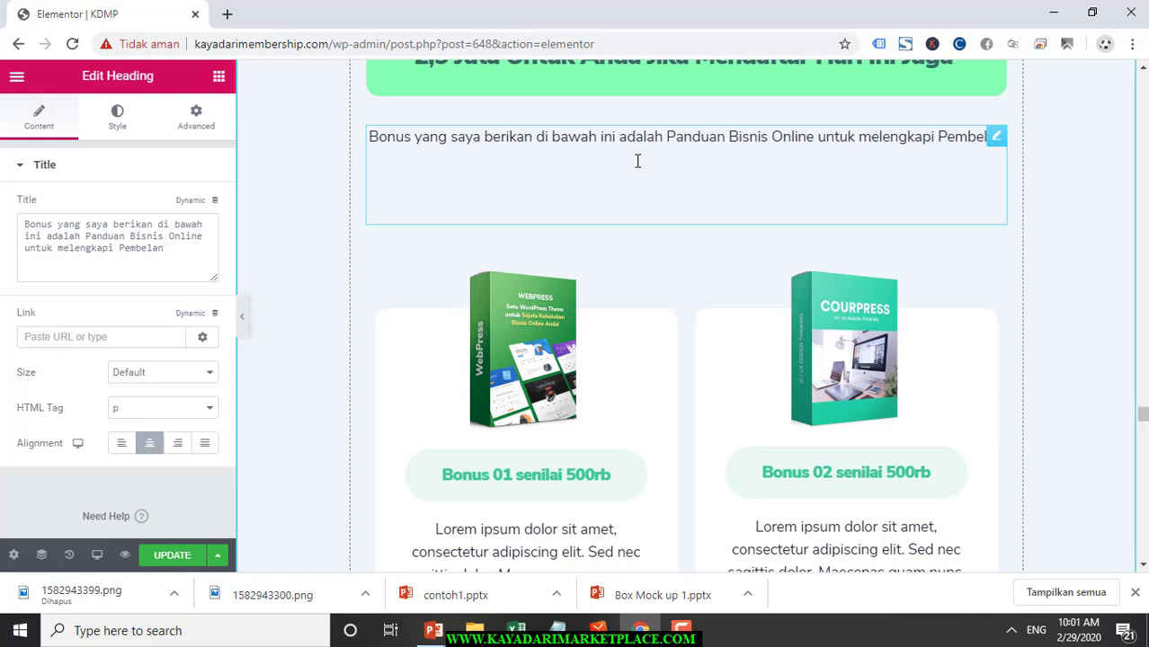
type("ja")
key("BackSpace")
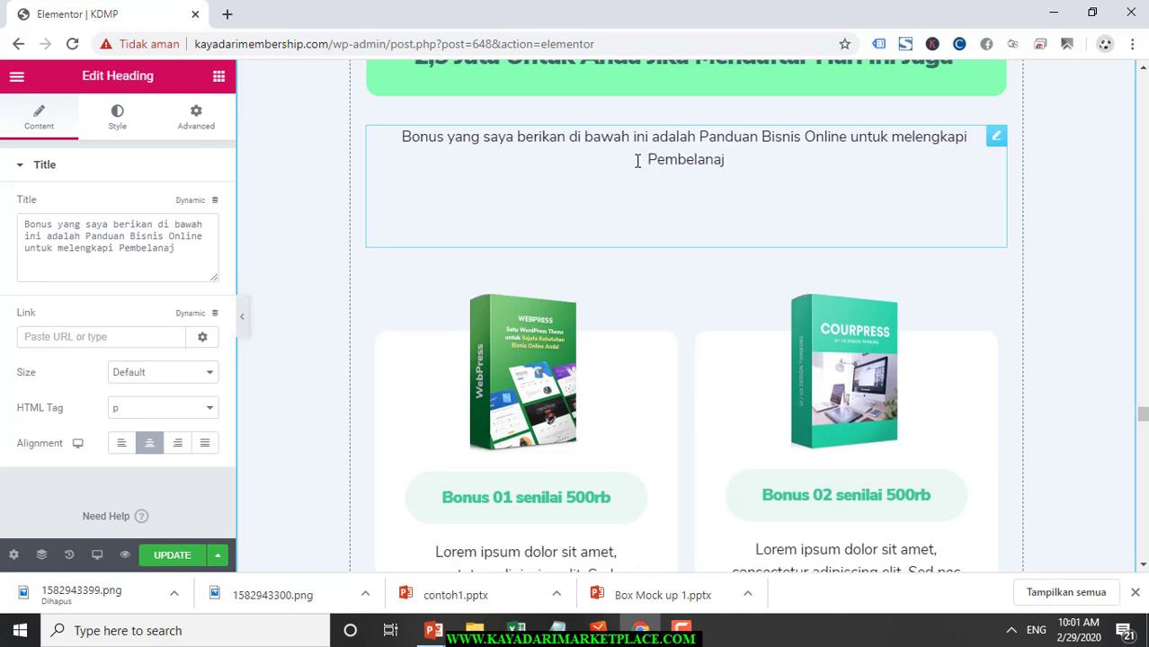
key("BackSpace")
key("BackSpace")
type("ja")
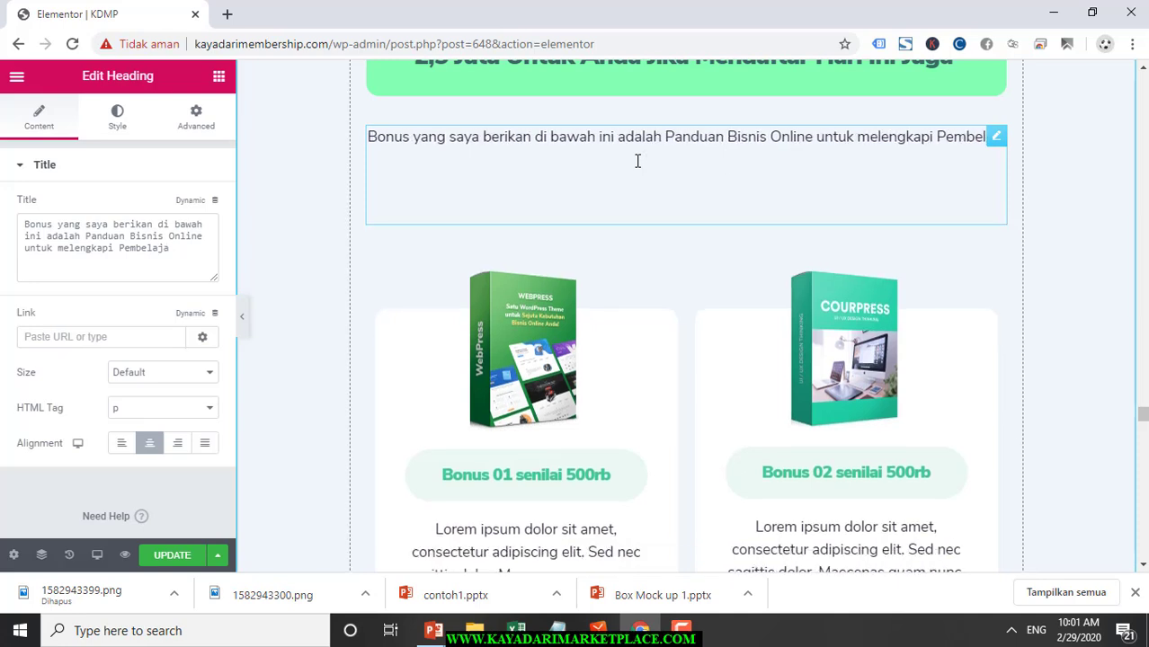
type("ran Anda ")
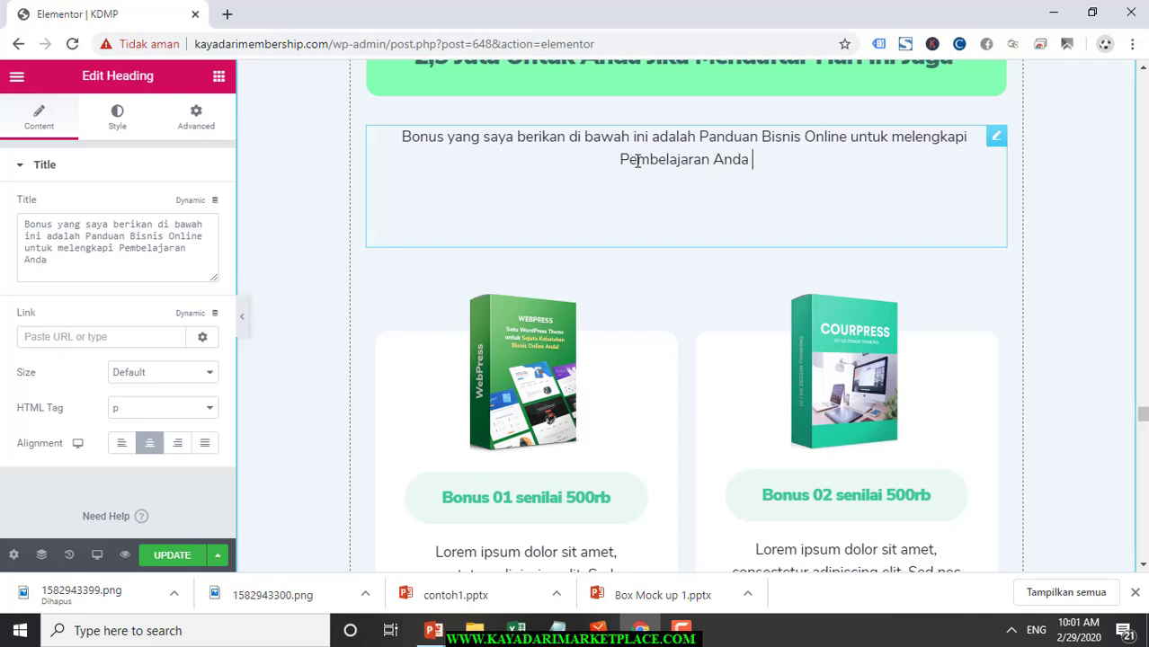
Finish the bonus intro paragraph with "Seputar Digital Marketing"
type("Seput")
key("BackSpace")
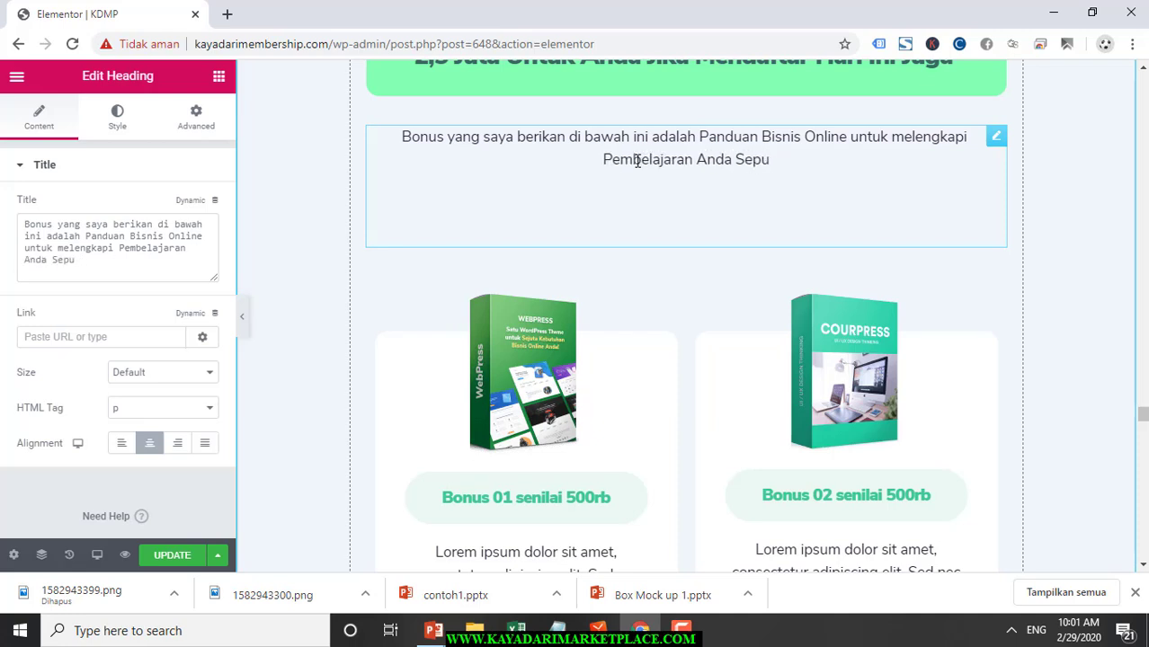
type("tar Di")
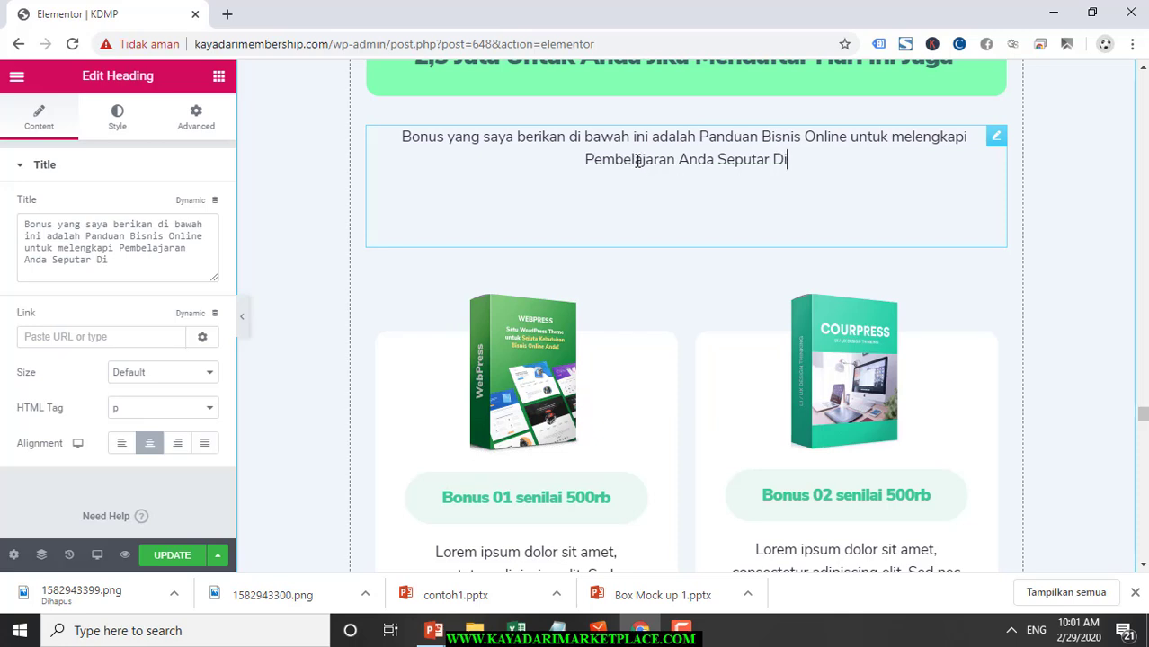
type("gita")
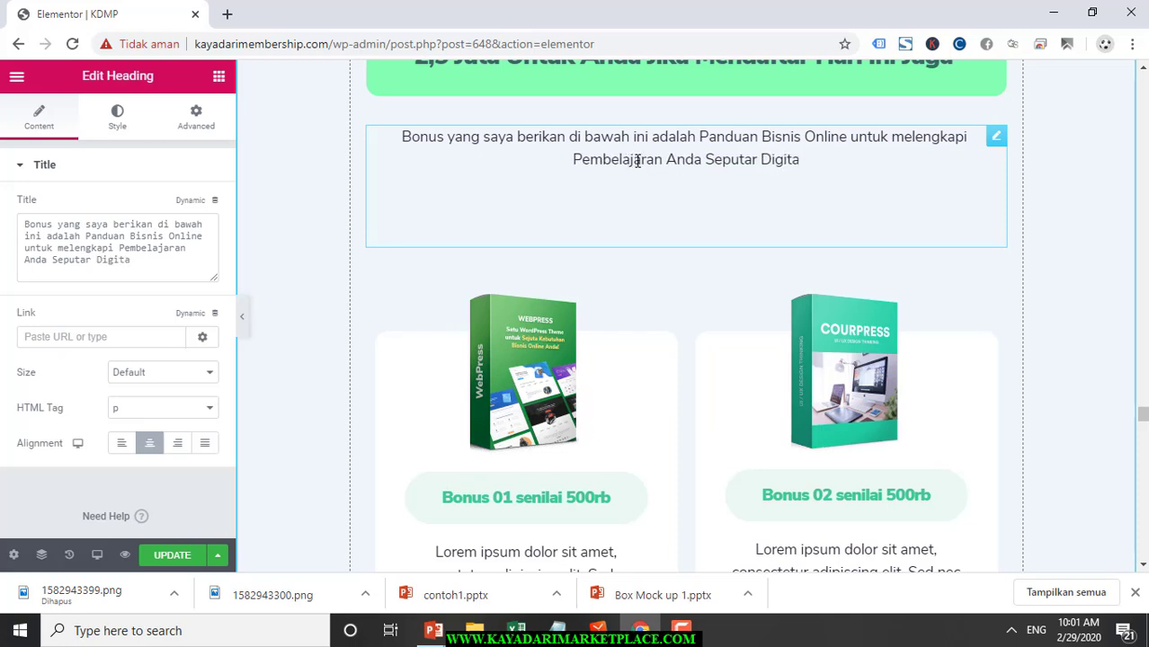
type("l Marketing")
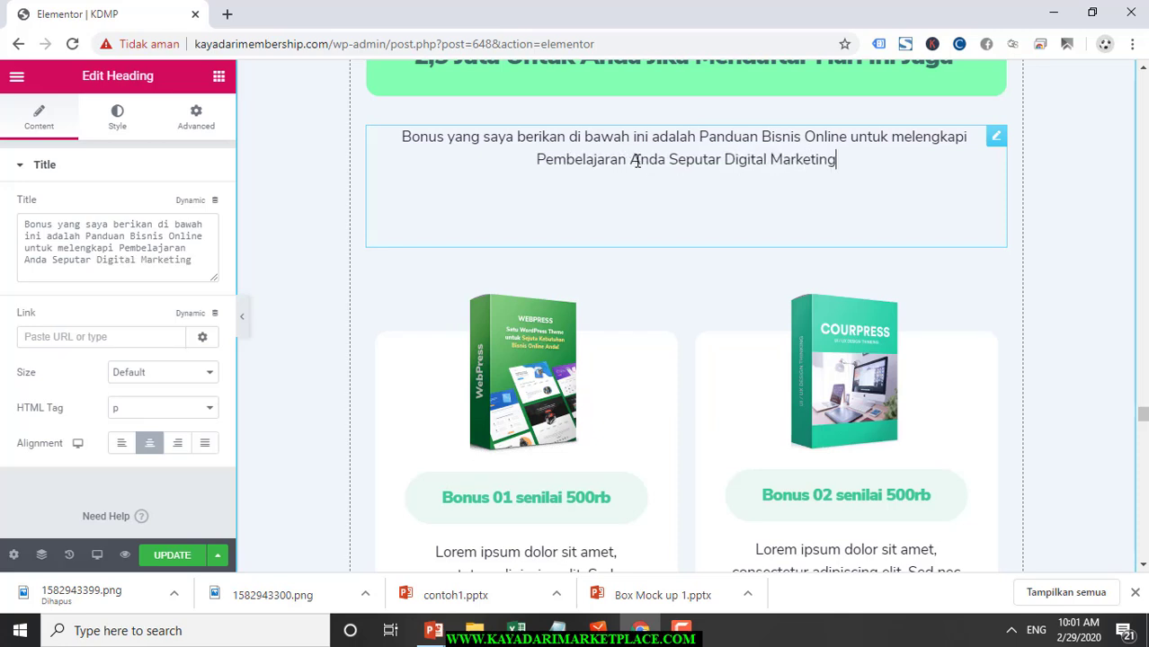
type("l")
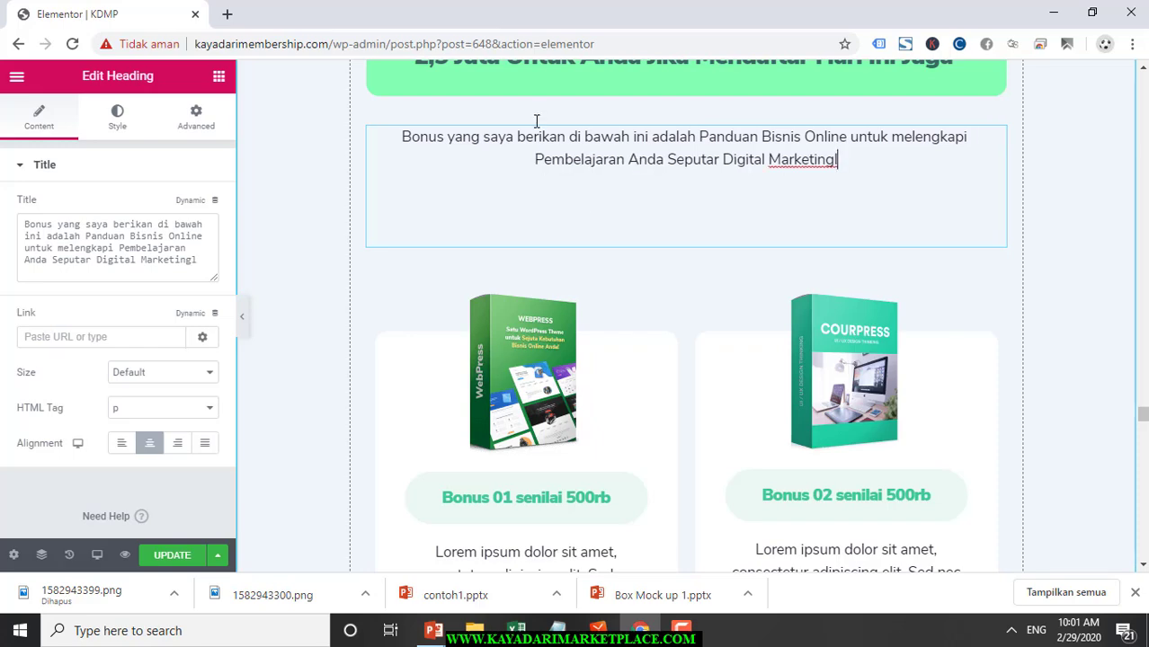
Replace the WebPress box image in the first bonus card with the MasterSEO image uploaded from the Downloads folder
scroll(537, 120, "up", 2)
scroll(537, 120, "up", 3)
scroll(533, 167, "down", 7)
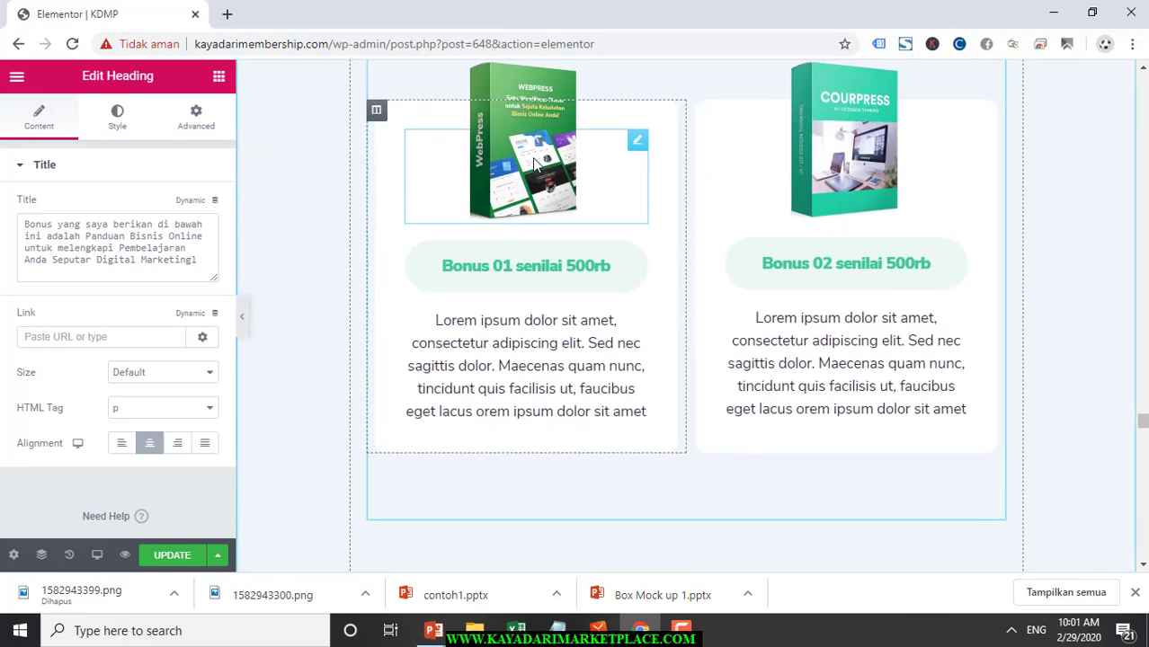
left_click(533, 162)
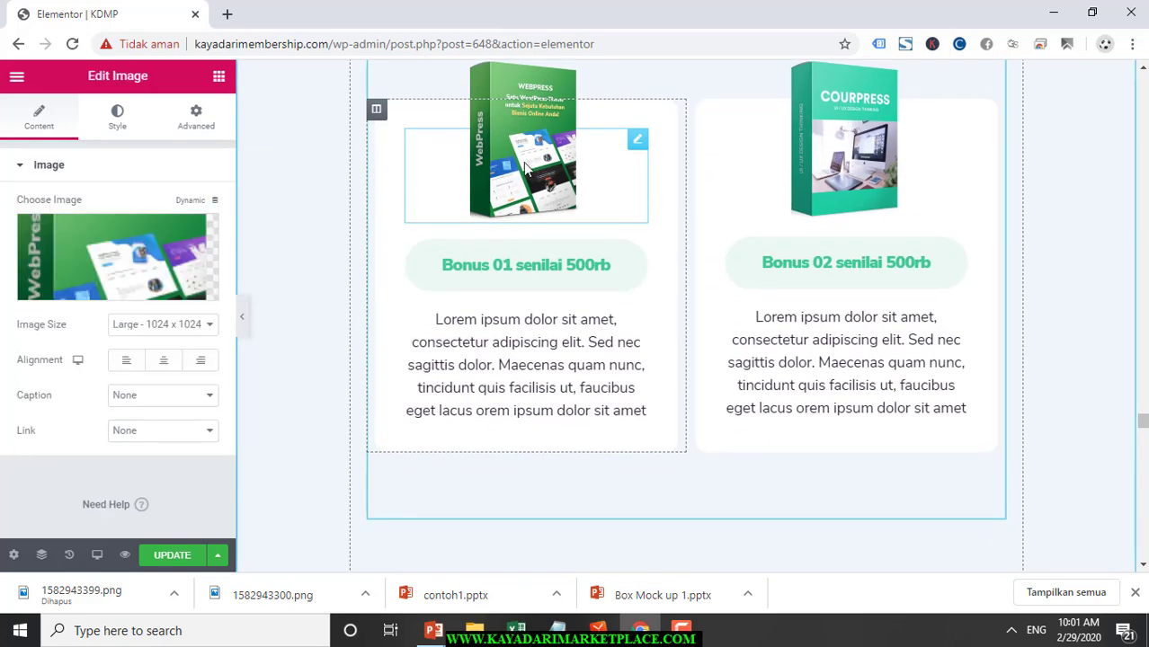
left_click(124, 289)
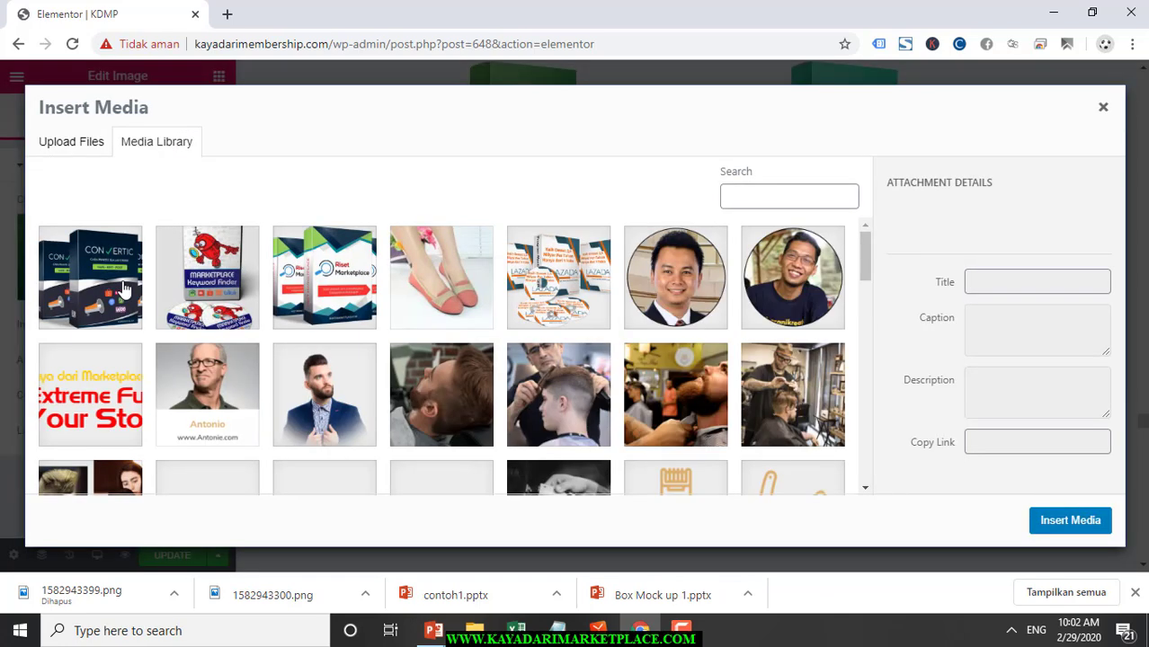
left_click(72, 144)
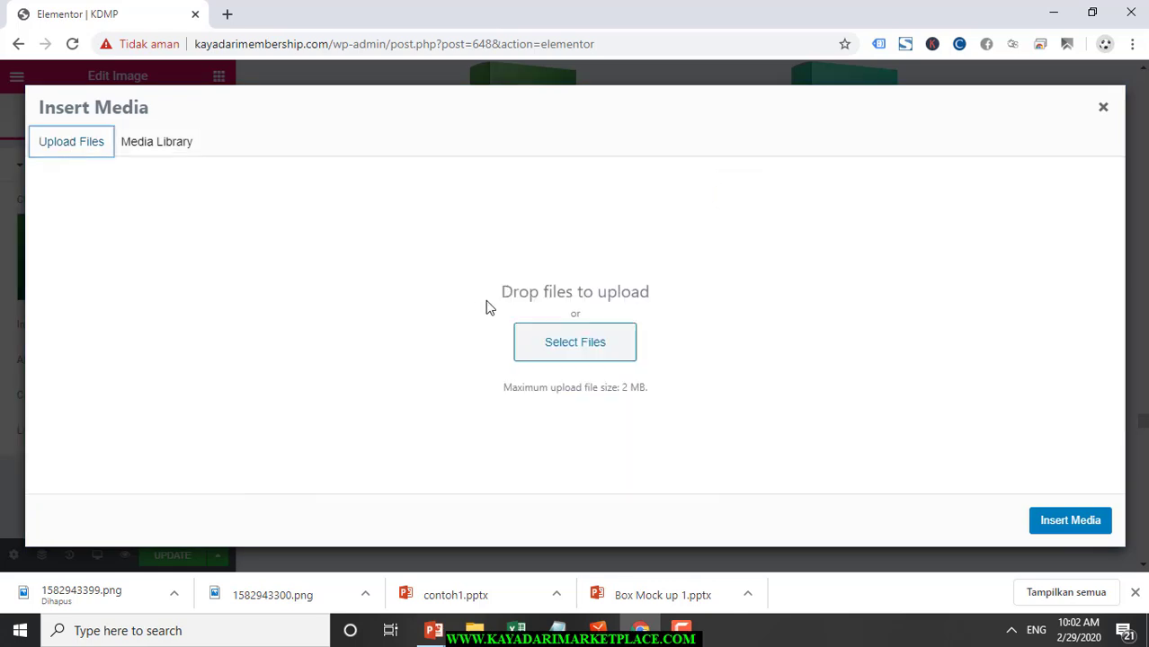
left_click(552, 355)
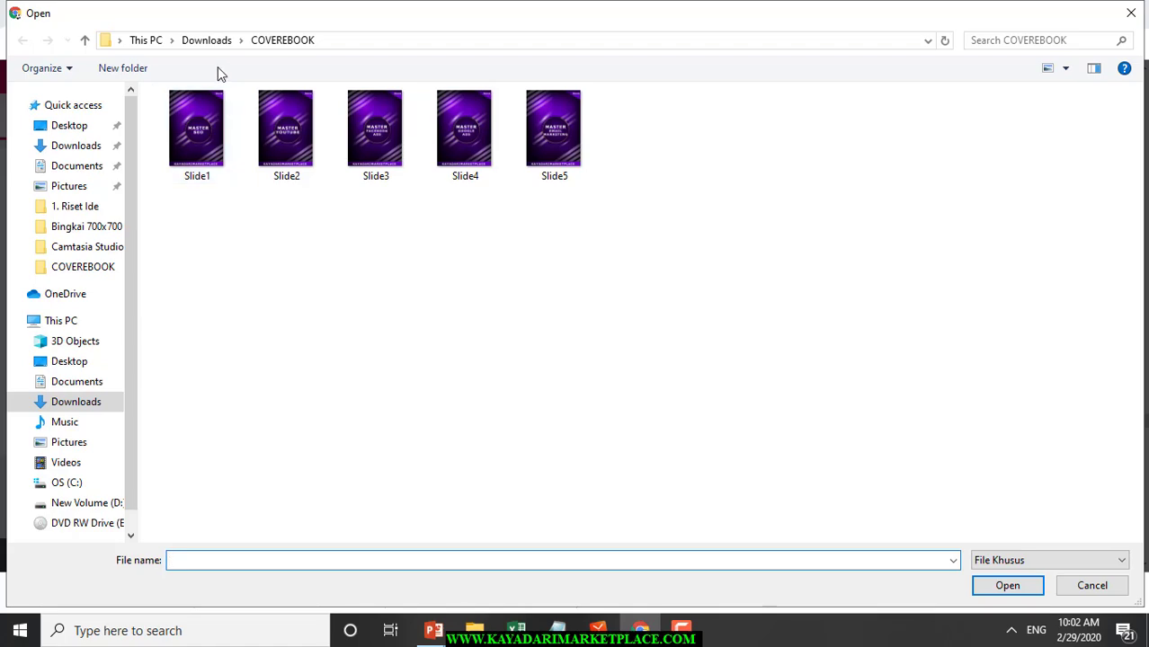
left_click(210, 40)
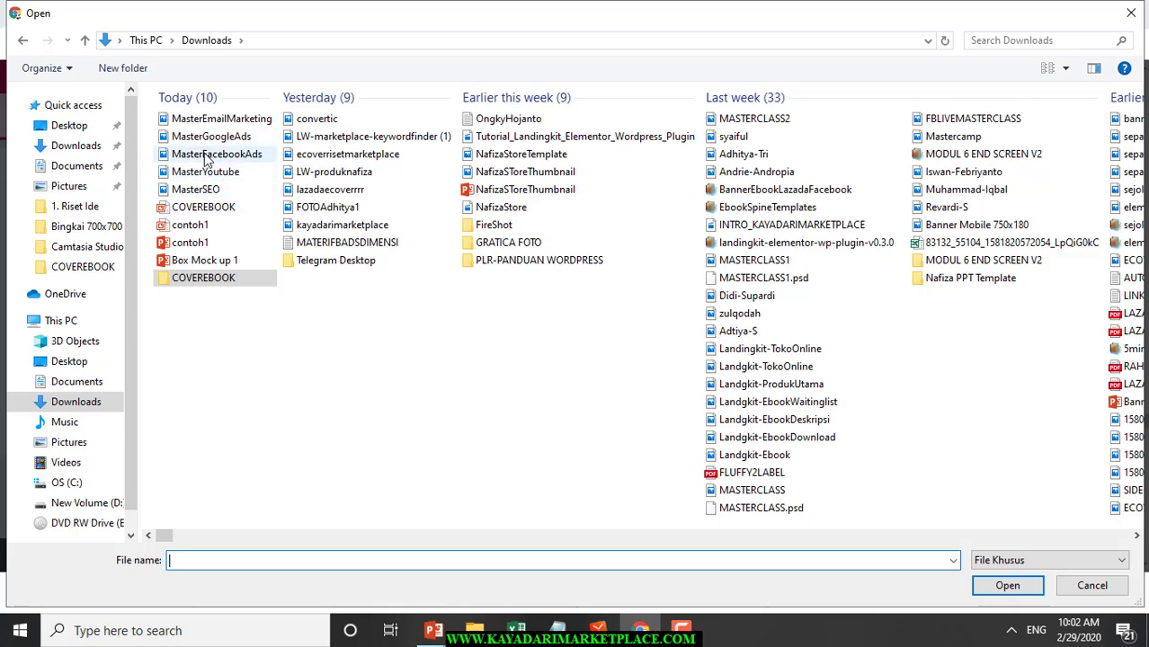
double_click(207, 189)
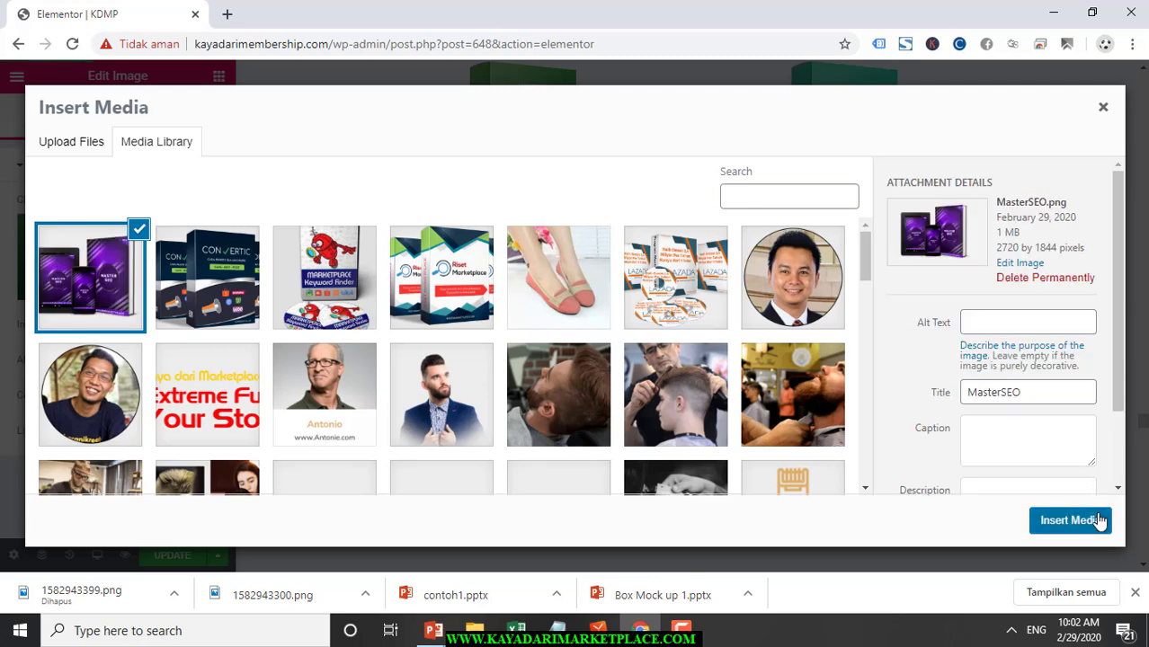
left_click(1099, 521)
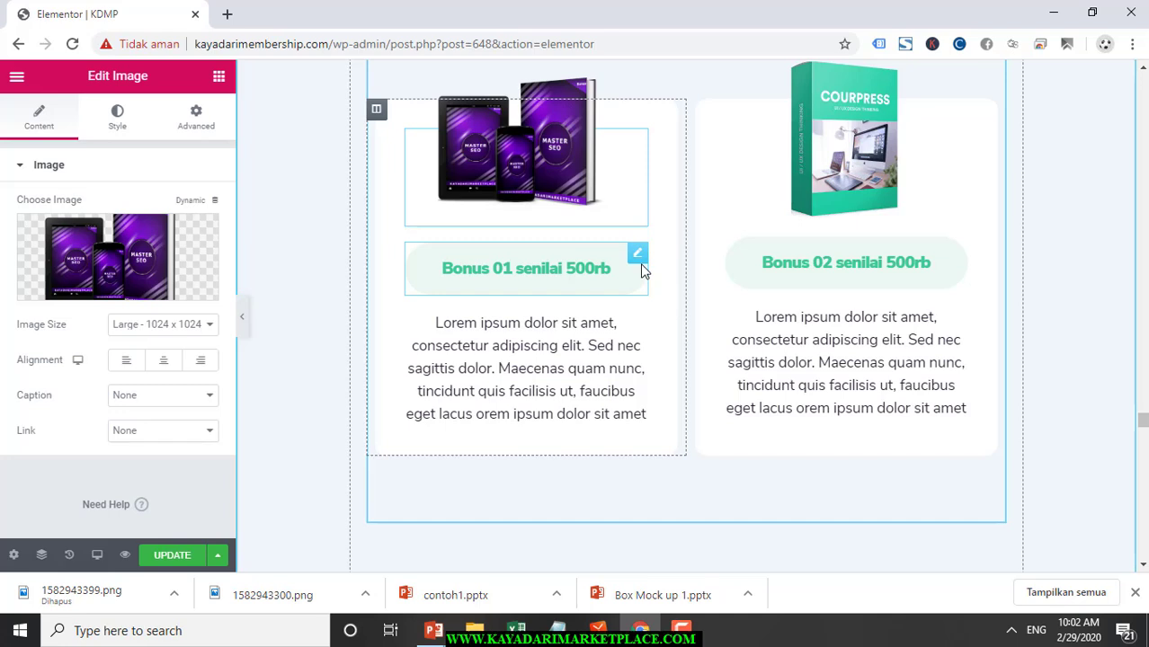
Change the first bonus card's title to "Bonus Panduan Master SEO senilai 500rb"
left_click(511, 264)
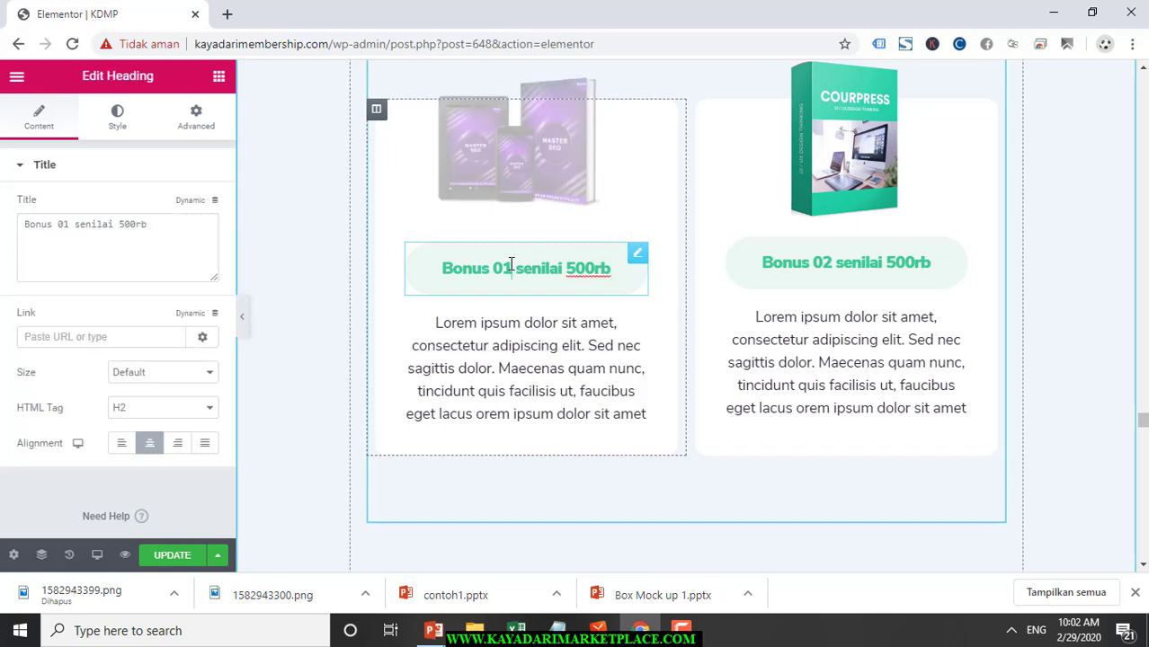
key("BackSpace")
key("BackSpace")
type("Master")
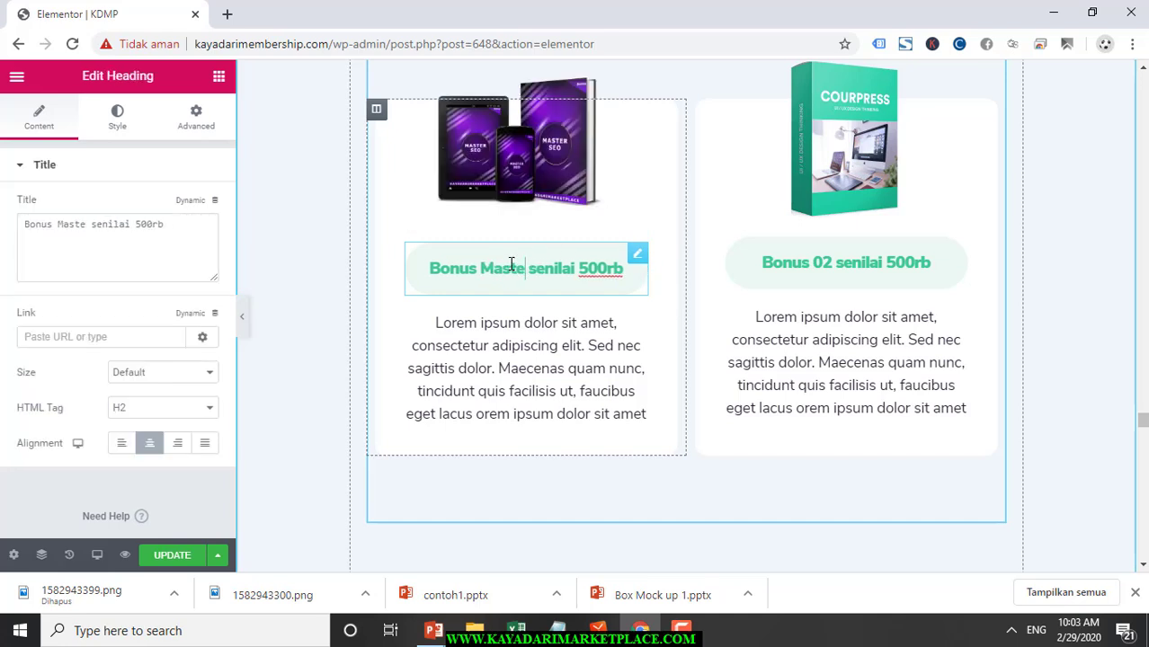
type(" SEO")
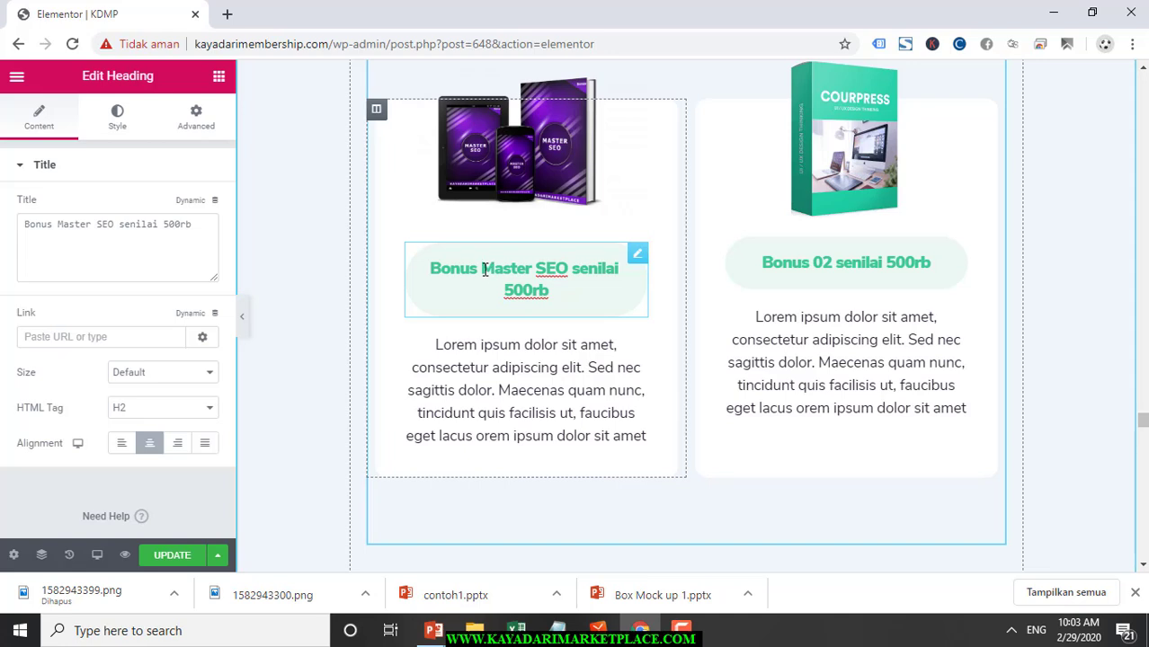
type("Panduan")
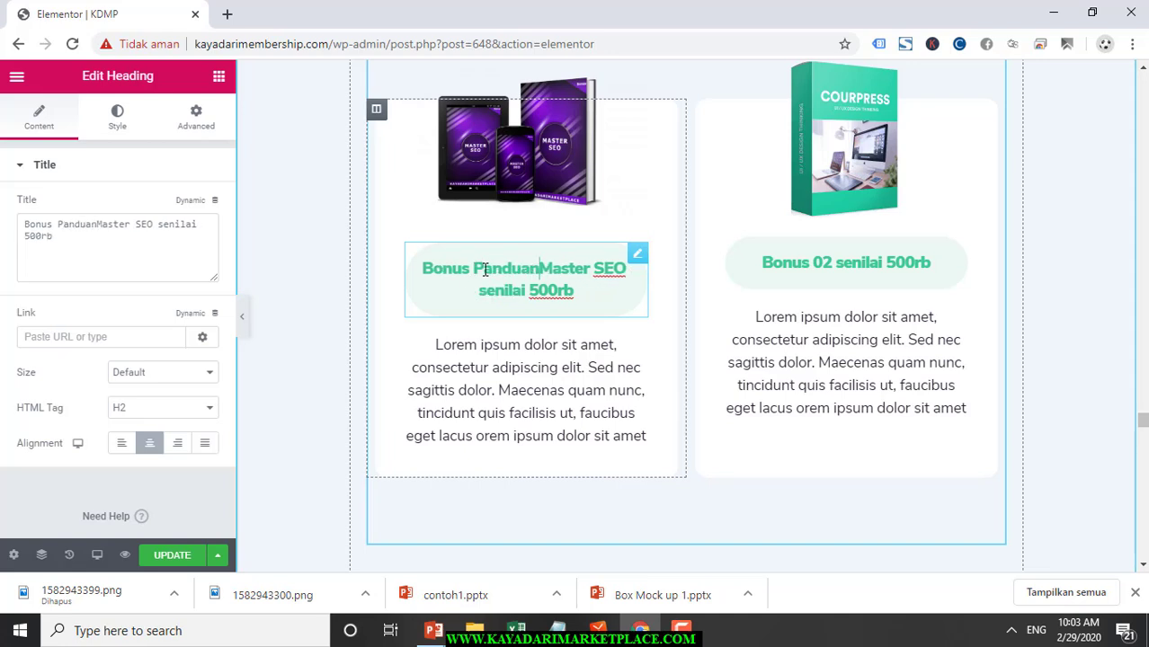
Replace the Courpress box image in the second bonus card with the MasterFacebookAds image uploaded from Downloads
left_click(828, 203)
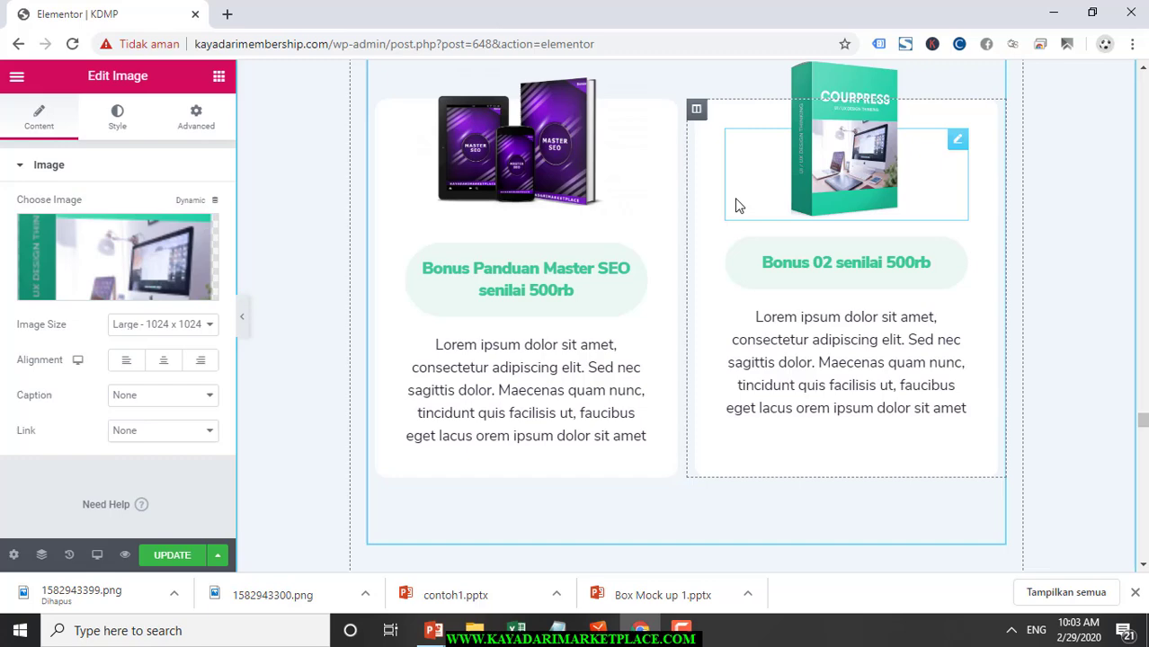
left_click(125, 282)
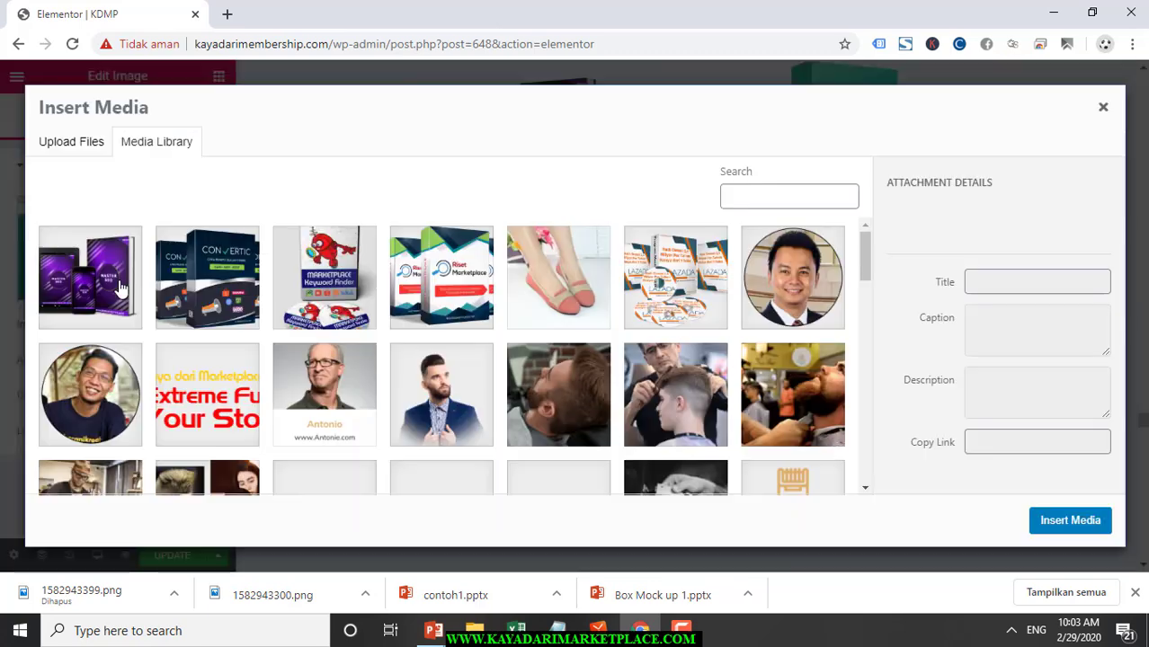
left_click(74, 156)
left_click(527, 337)
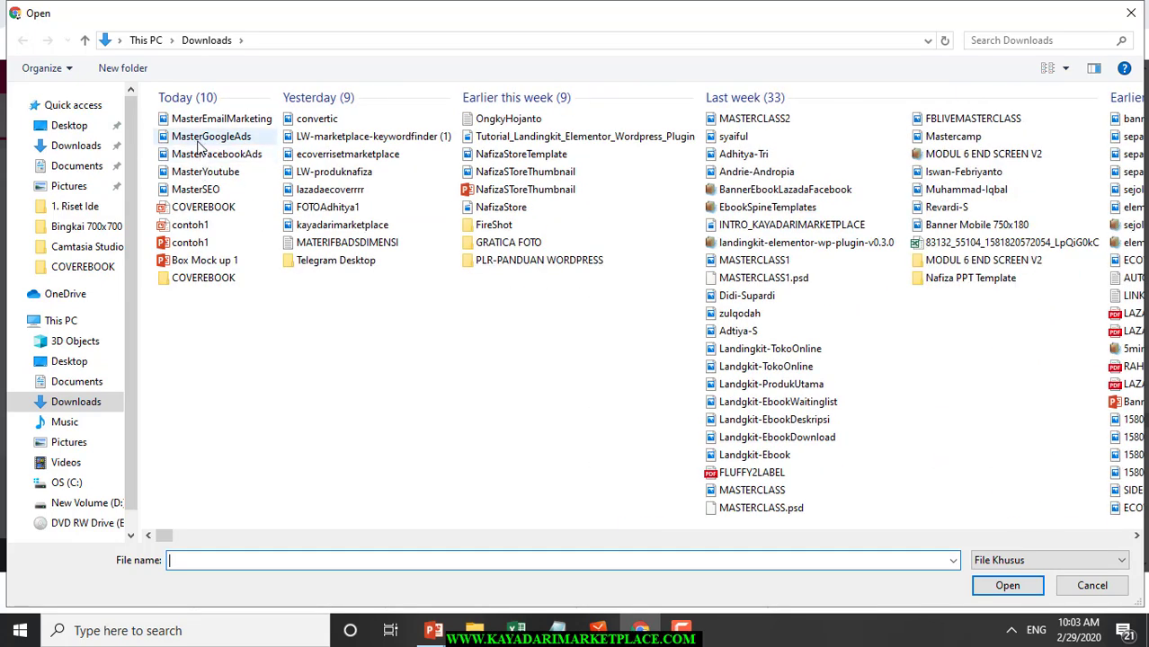
double_click(200, 154)
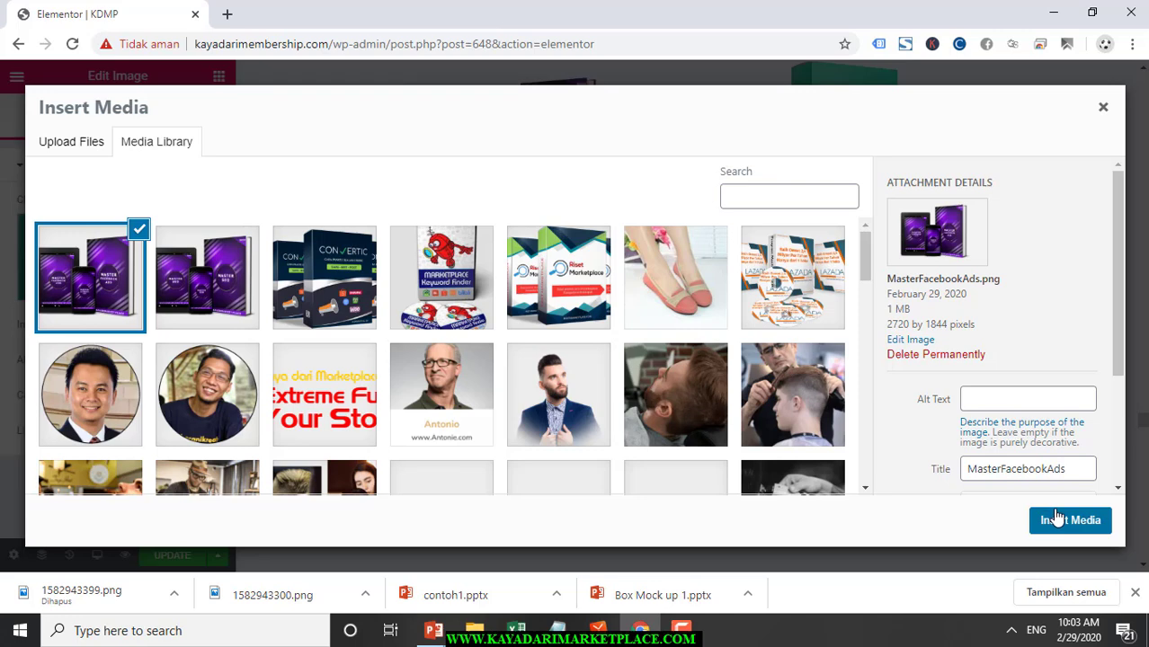
left_click(1058, 519)
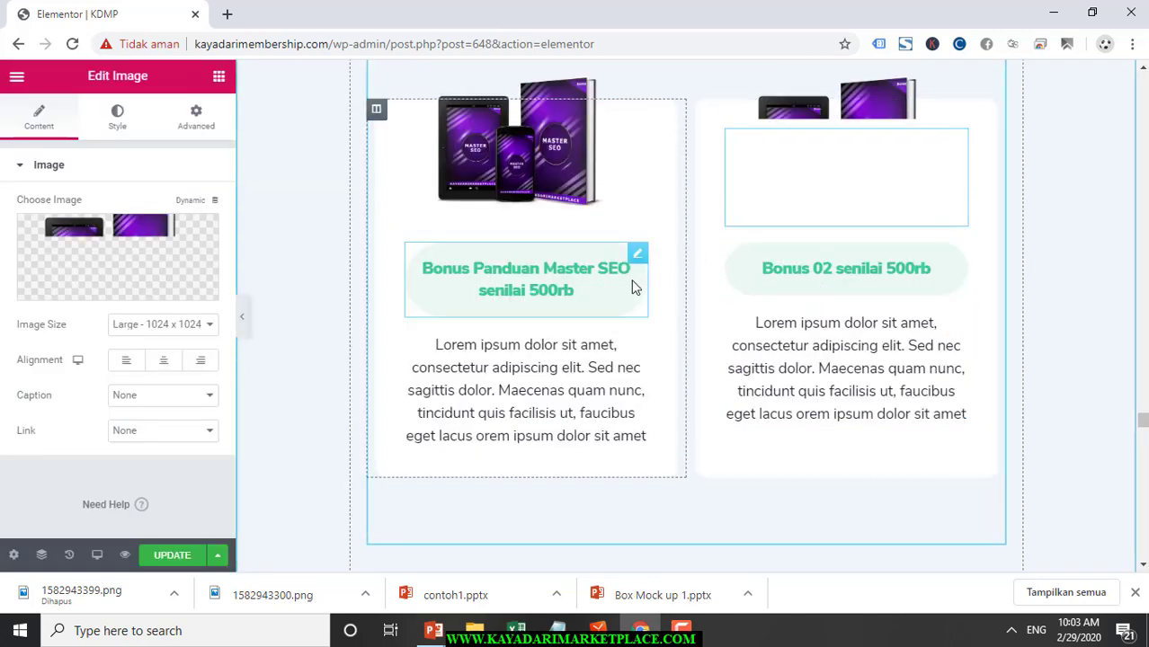
Copy the first bonus card's title over the second bonus card's title
left_click(574, 287)
triple_click(574, 287)
key("ctrl+c")
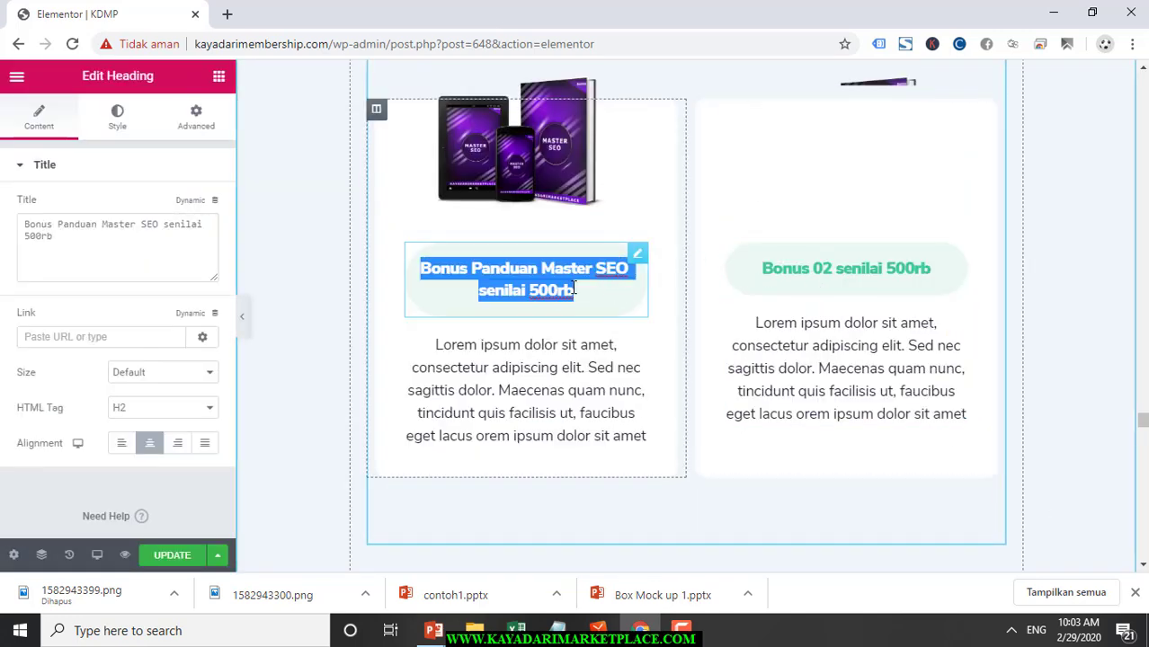
left_click(894, 261)
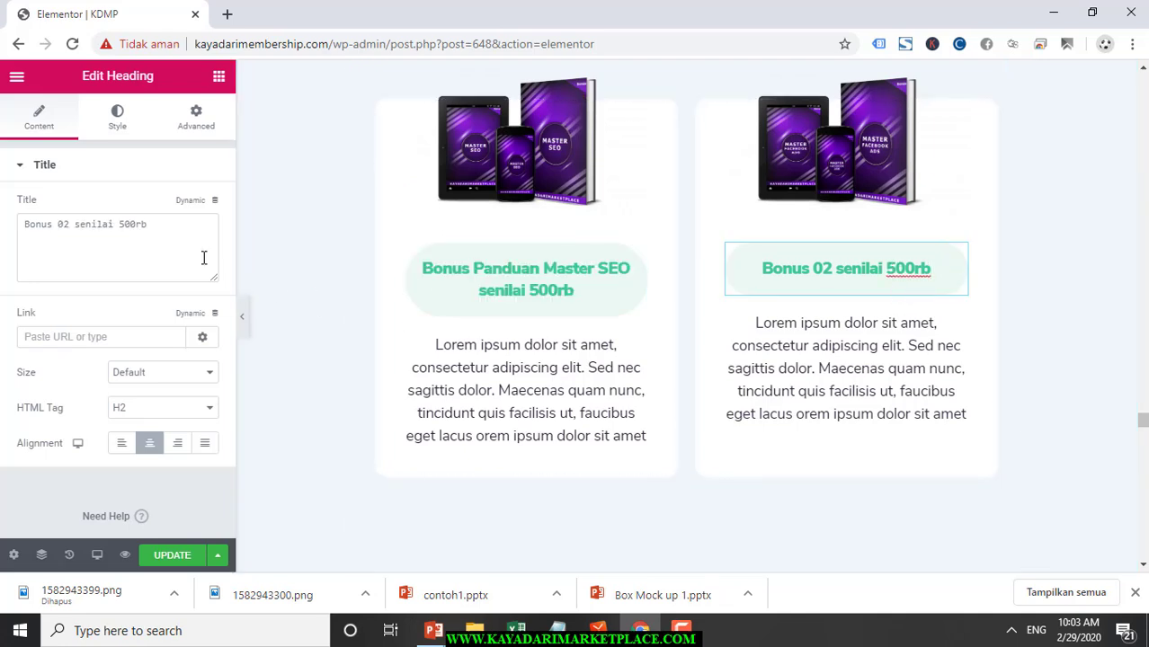
left_click(172, 234)
triple_click(171, 234)
key("ctrl+v")
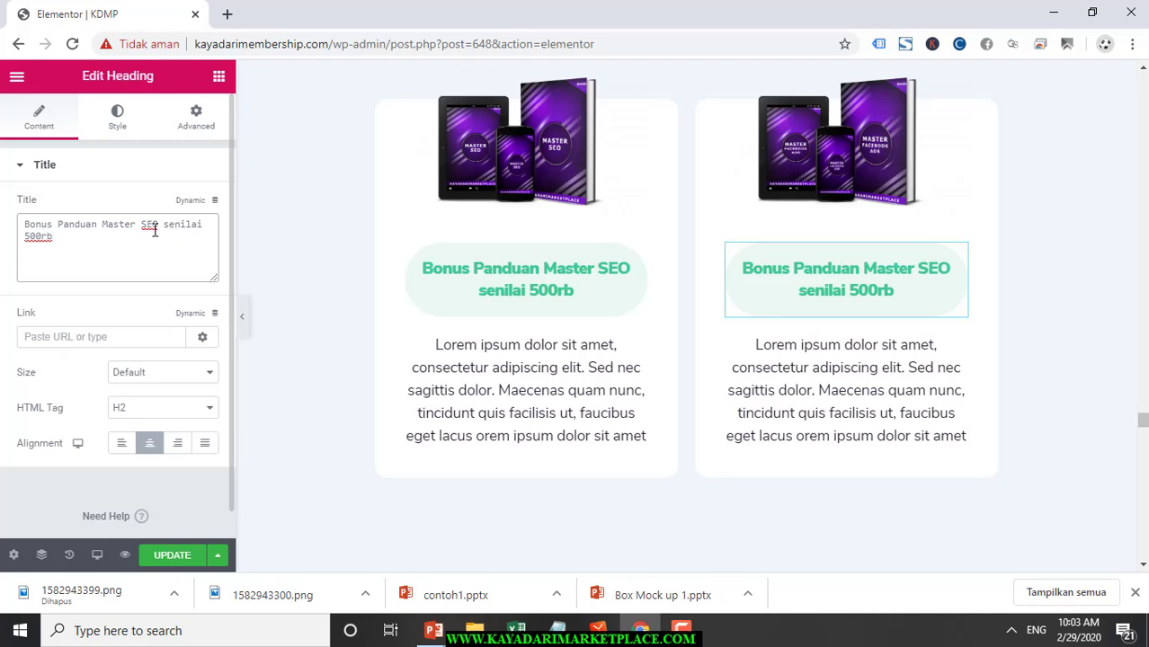
Change the second bonus card's title to "Bonus Panduan Master Facebook Ads senilai 500rb"
key("BackSpace")
key("BackSpace")
key("BackSpace")
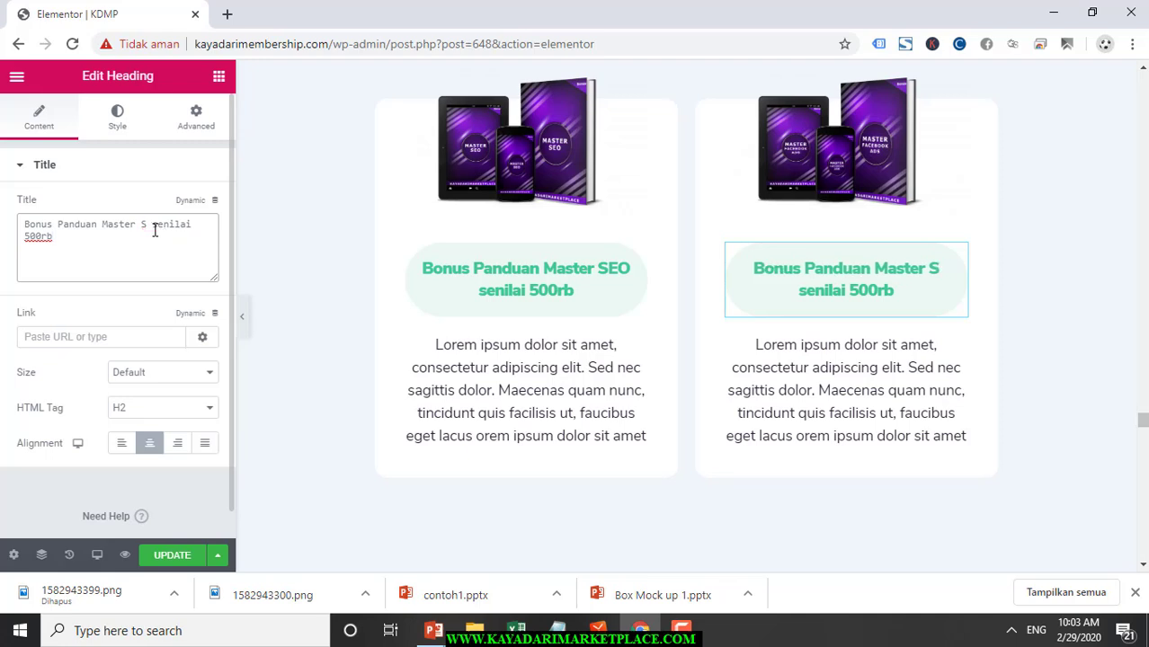
type("Faceb")
type("ook")
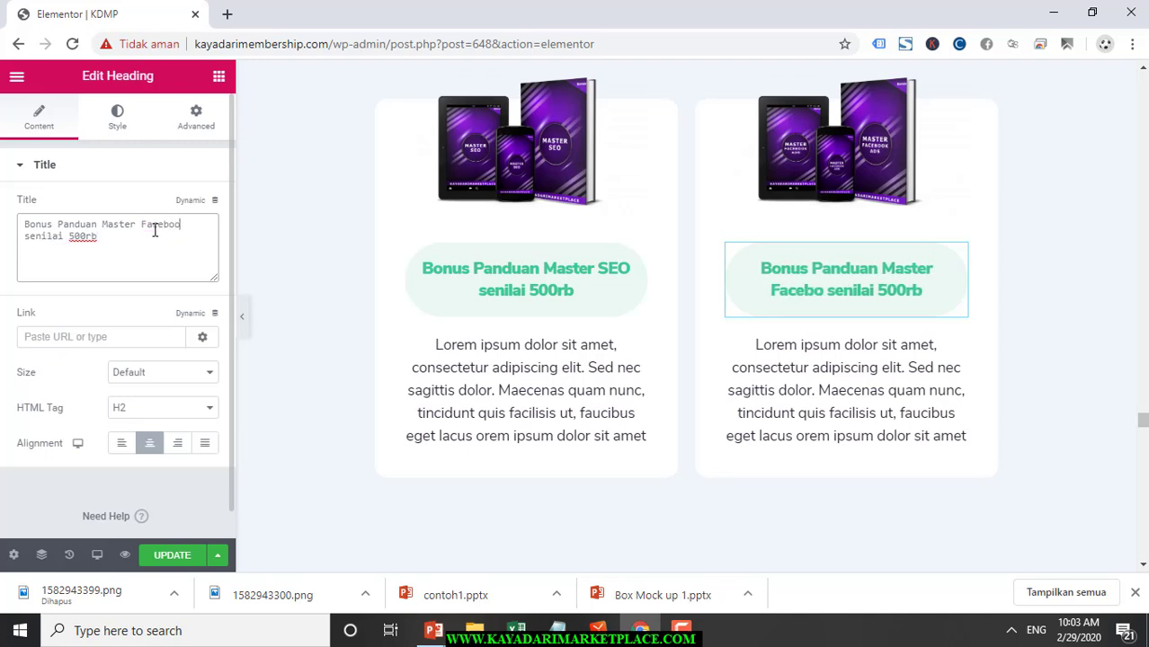
type(" Ads")
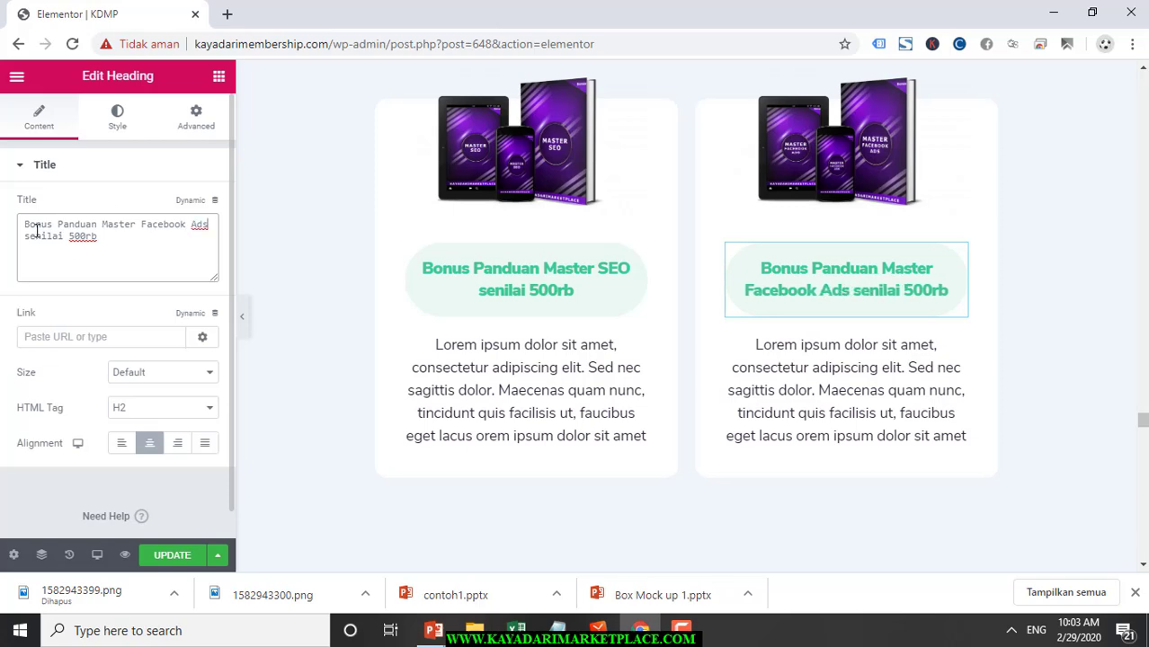
Replace the Courpress box image in the third bonus card with the MasterGoogleAds image uploaded from the Downloads folder
scroll(483, 193, "up", 2)
scroll(484, 193, "down", 2)
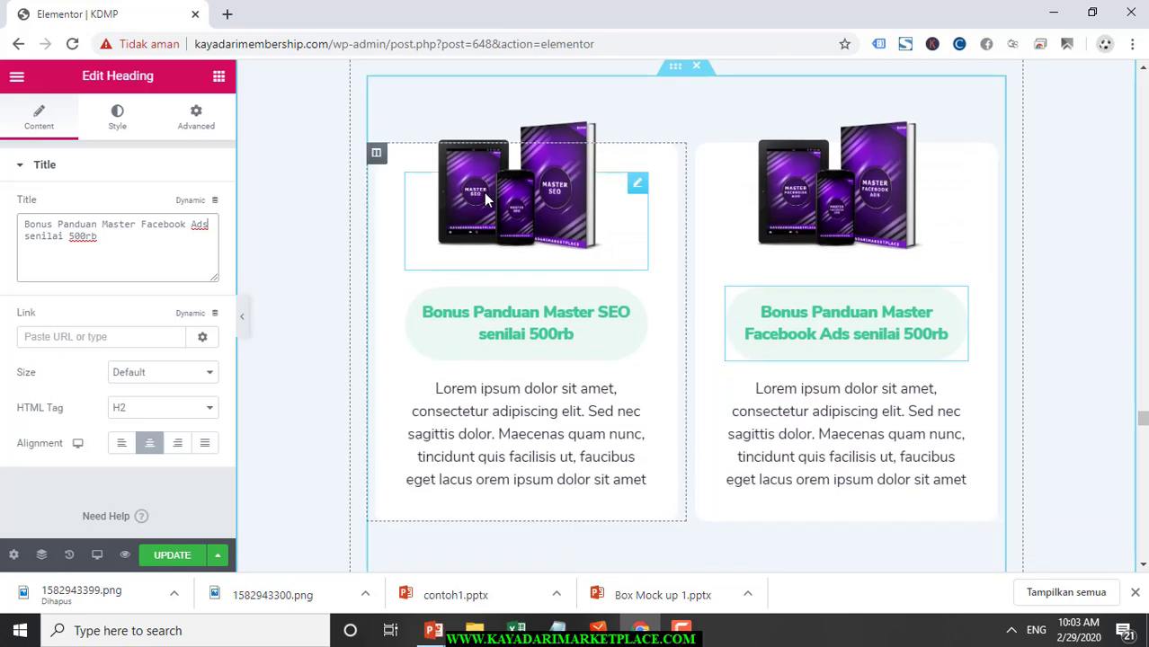
scroll(484, 192, "down", 5)
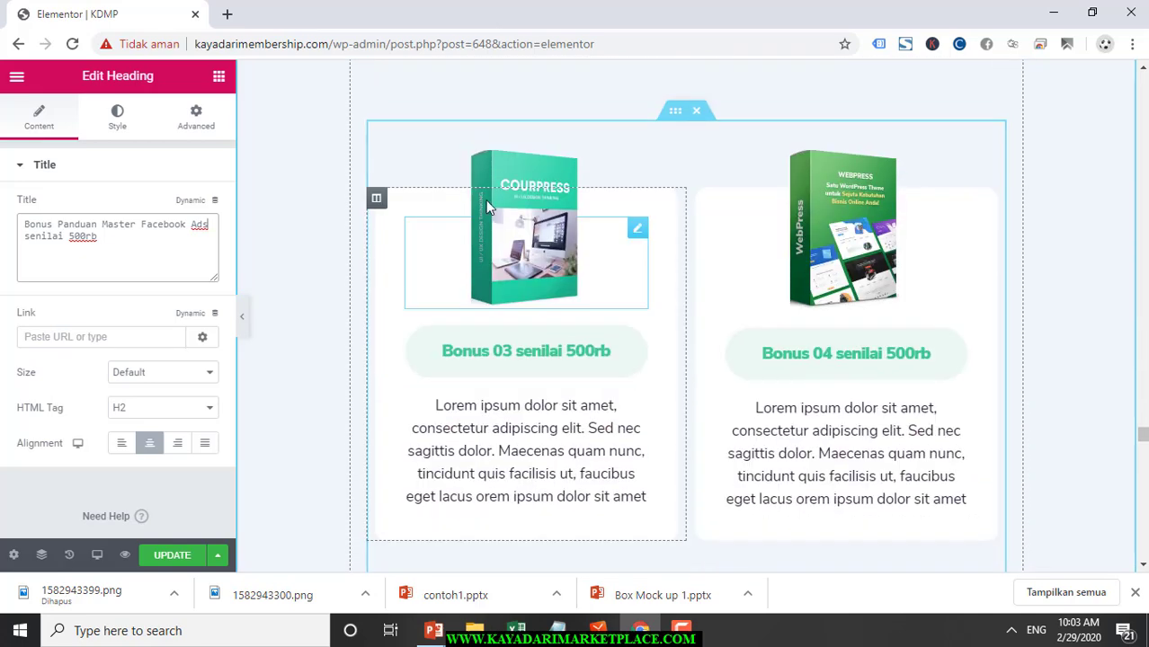
left_click(530, 295)
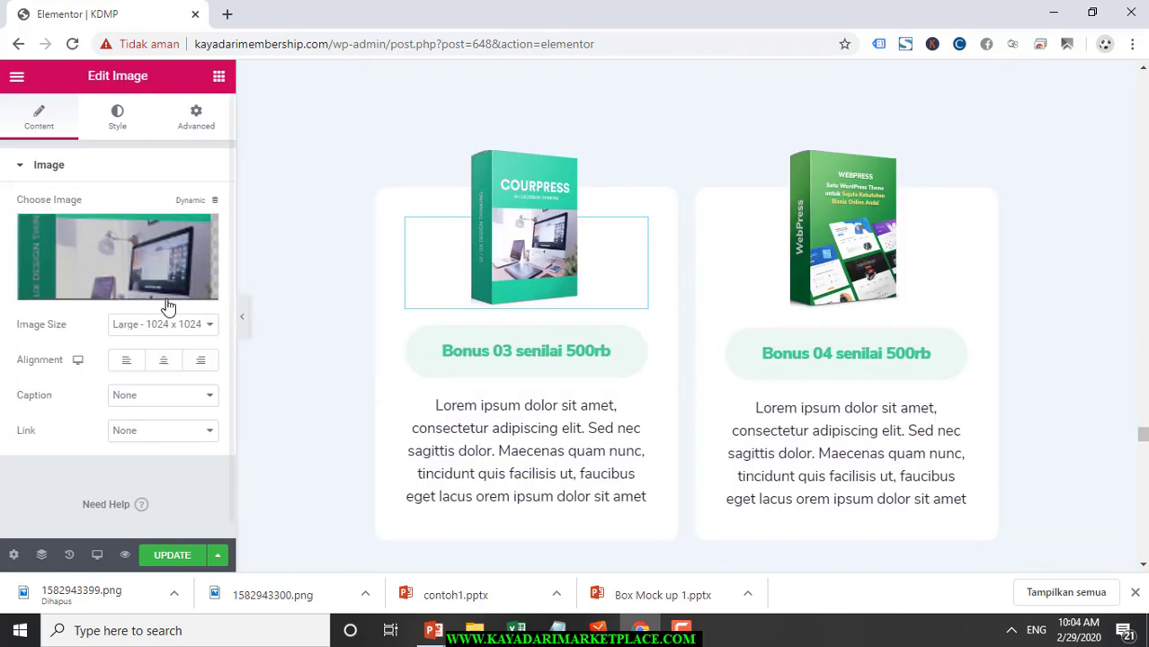
left_click(118, 287)
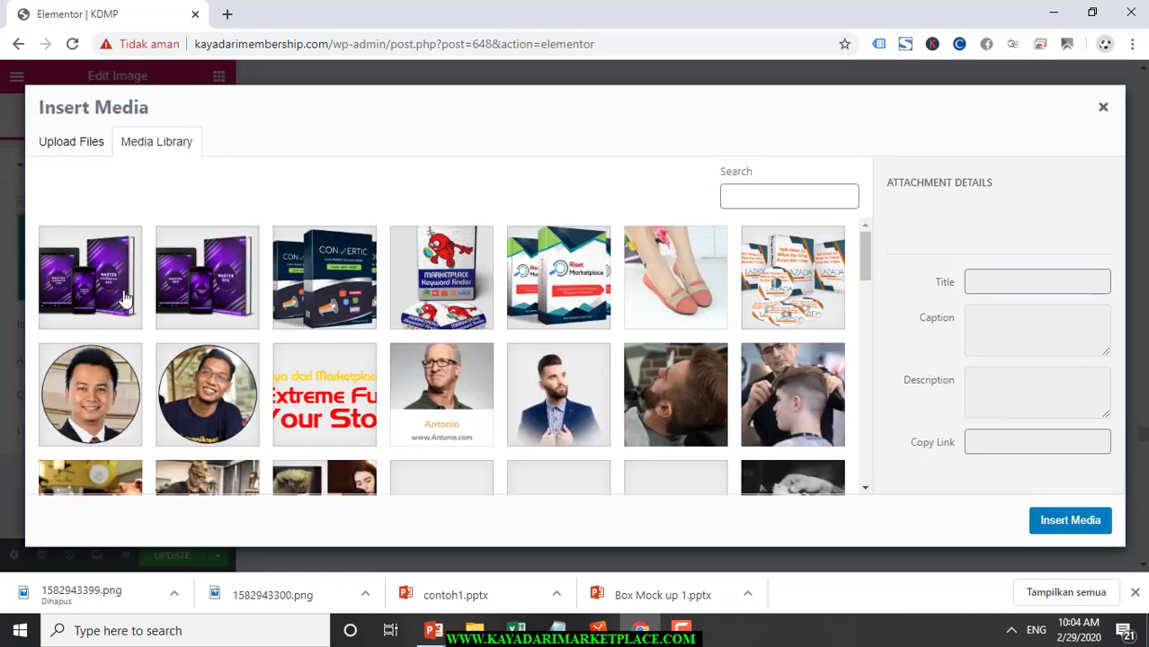
left_click(93, 151)
left_click(602, 344)
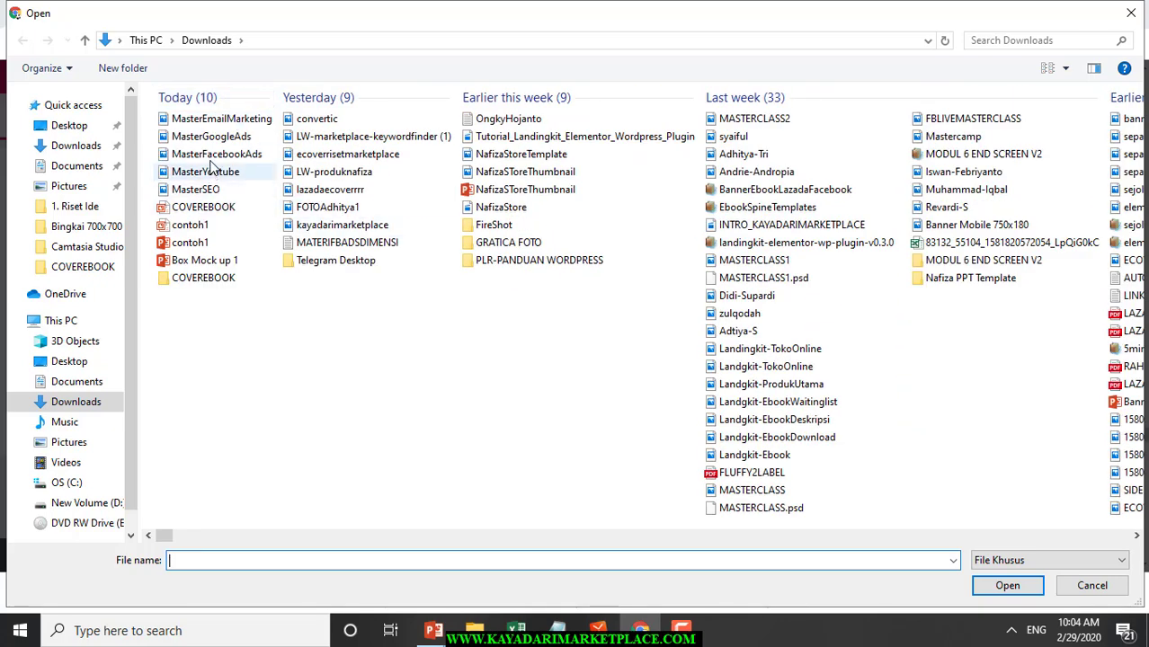
left_click(216, 139)
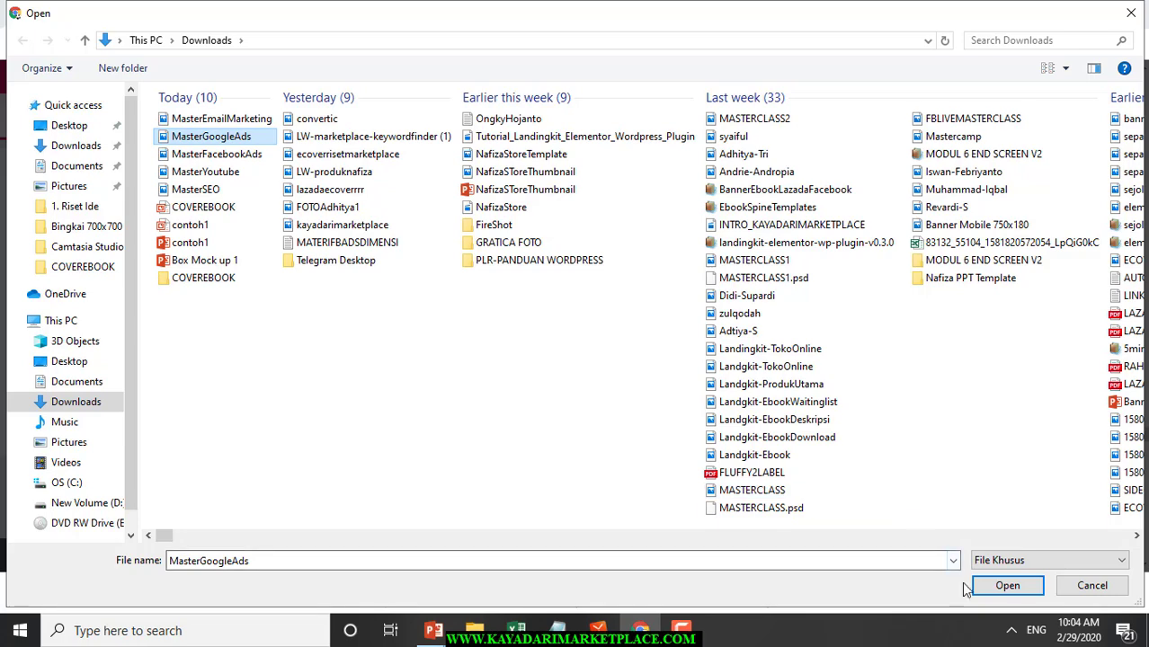
left_click(1007, 586)
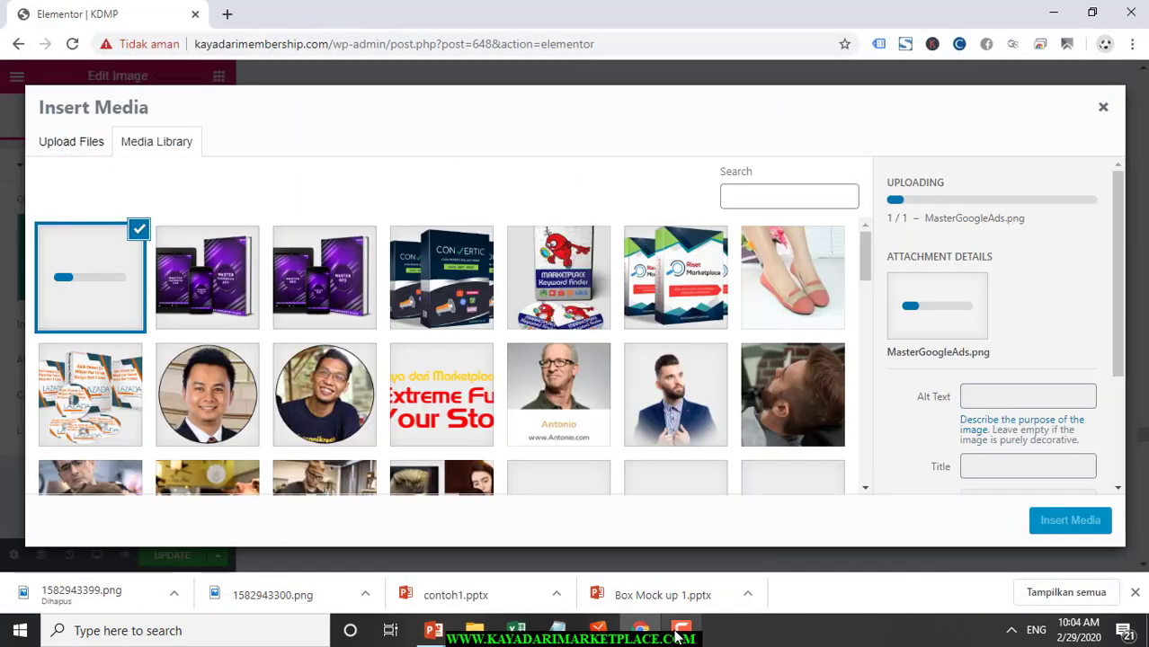
left_click(678, 632)
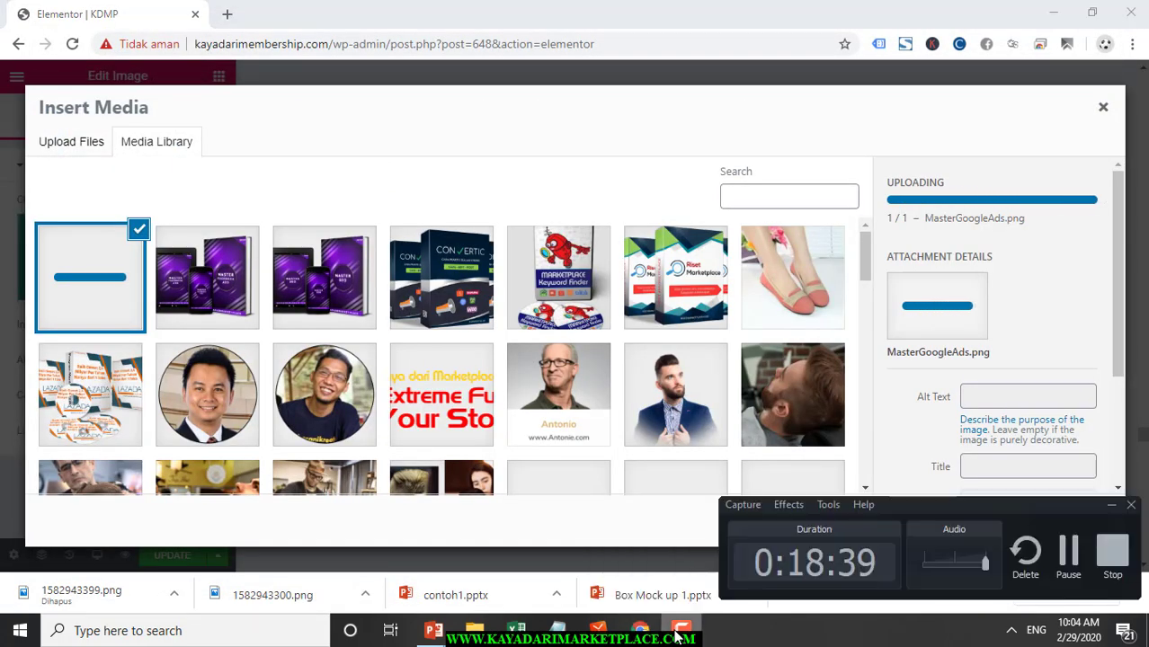
left_click(679, 632)
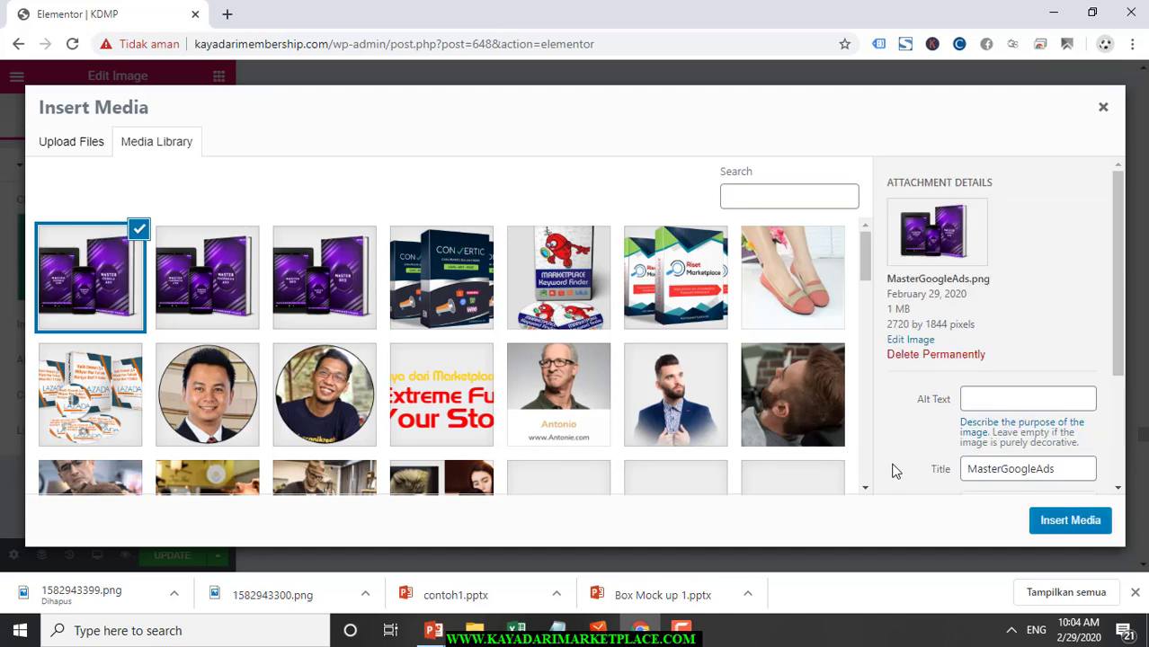
left_click(1061, 522)
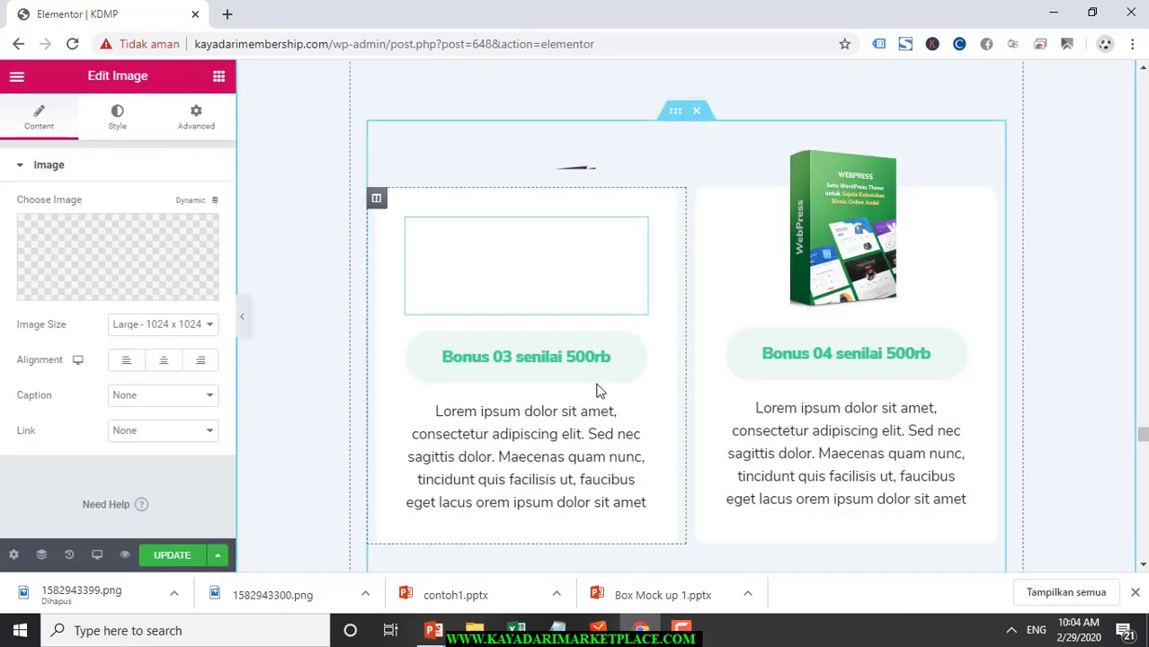
Replace the third bonus card's title with the copied text "Bonus Panduan Master SEO senilai 500rb", without HTML markup
left_click(572, 358)
triple_click(572, 358)
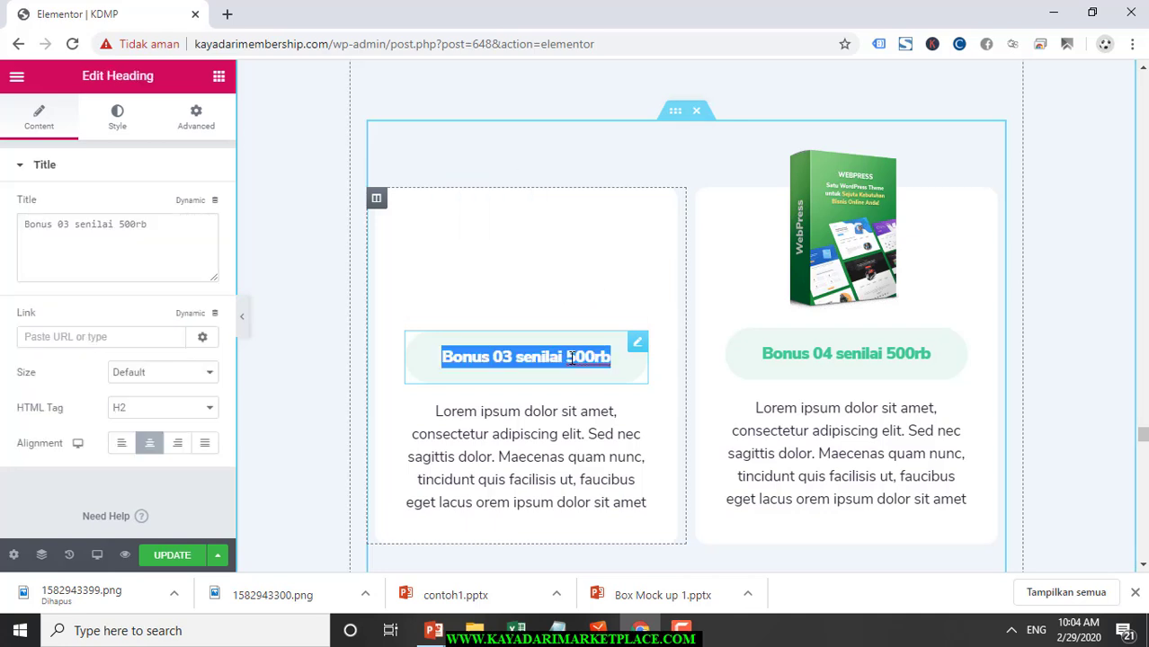
key("ctrl+v")
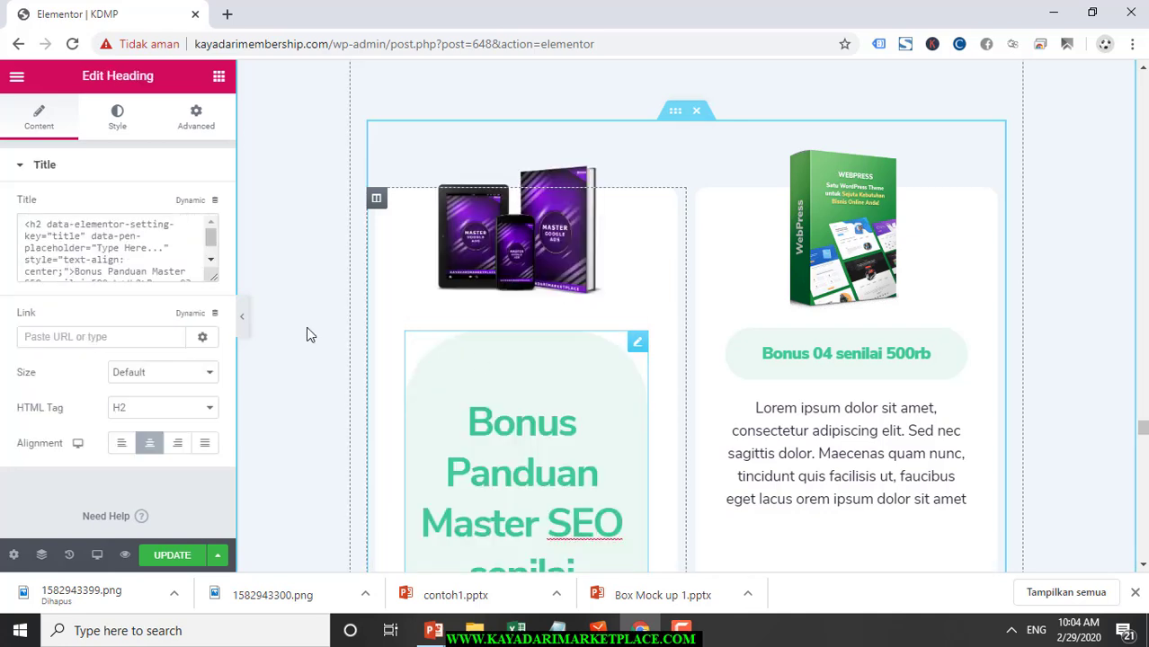
left_click(126, 260)
key("ctrl+a")
type("Bonus Panduan Master SEO senilai 500rb")
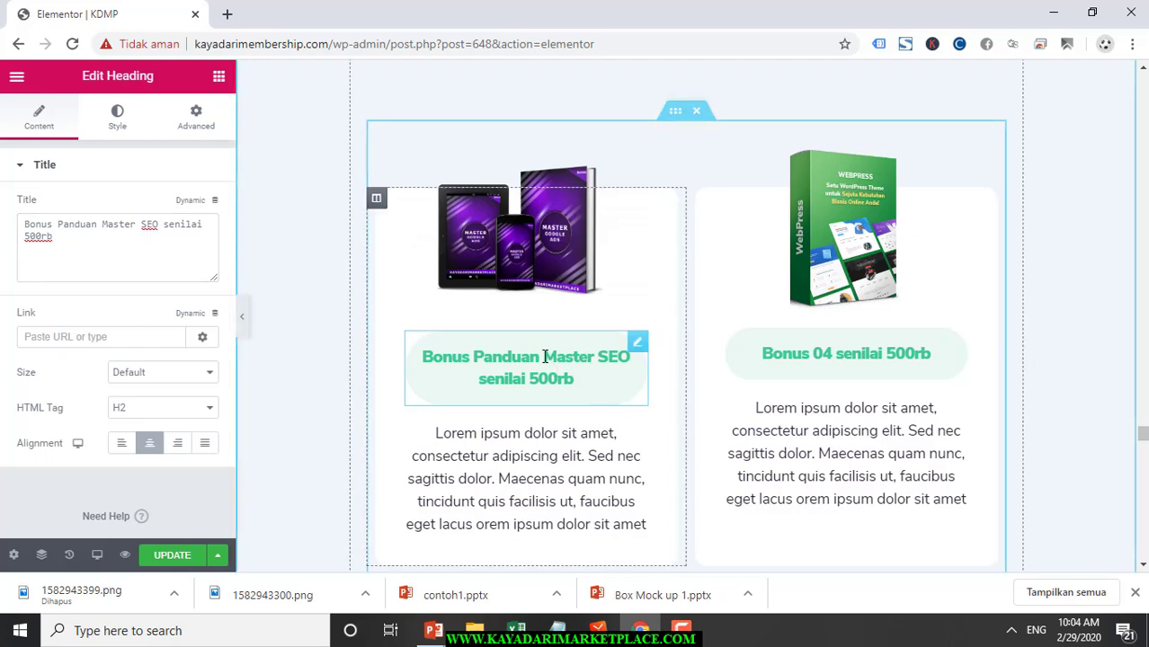
Replace "Master SEO" in the third bonus card's title so it reads "Bonus Panduan Google Ads senilai 500rb"
left_click_drag(542, 357, 627, 353)
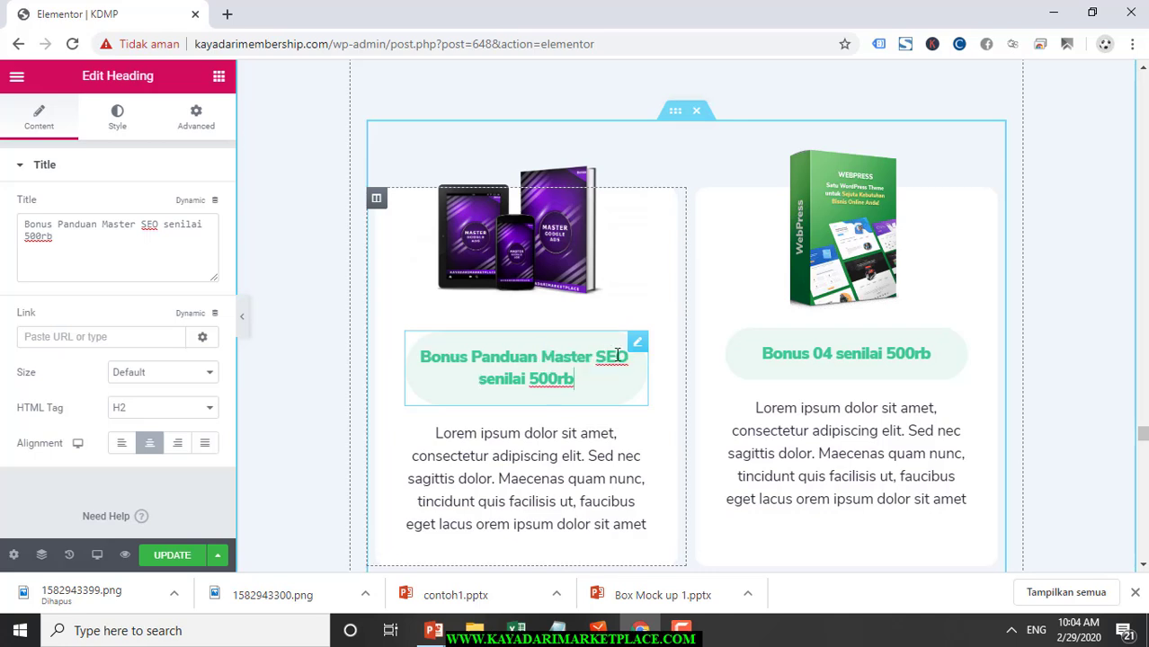
key("BackSpace")
key("BackSpace")
key("BackSpace")
key("BackSpace")
key("BackSpace")
key("BackSpace")
key("BackSpace")
key("BackSpace")
key("BackSpace")
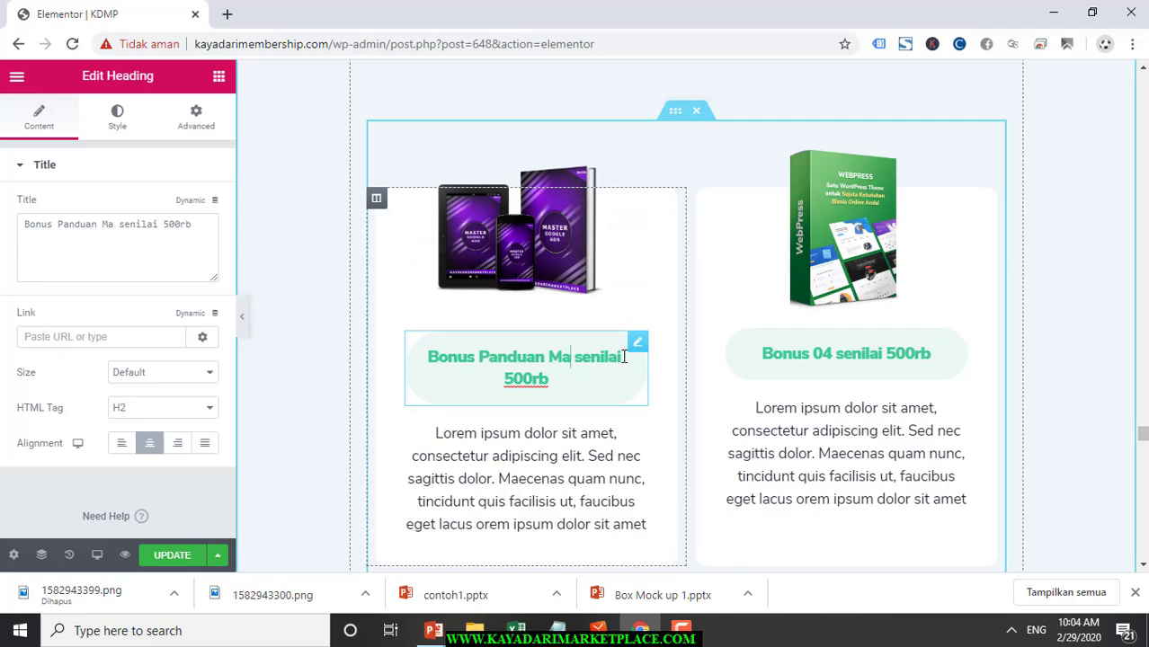
key("BackSpace")
type("Google Ads")
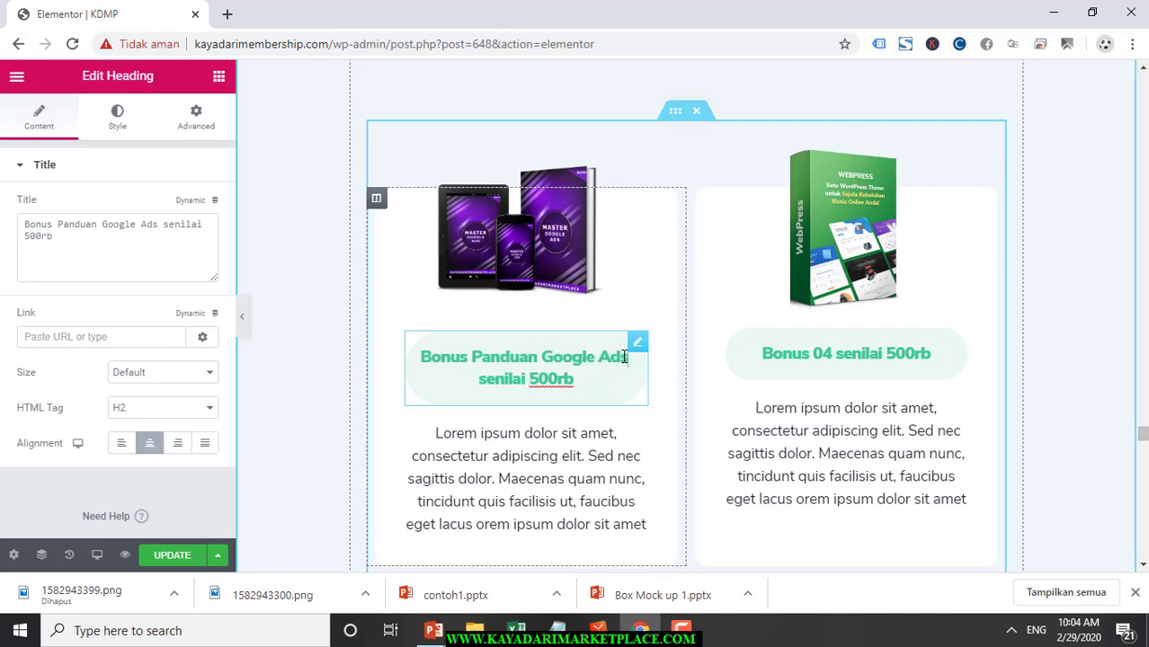
Replace the WebPress box image in the fourth bonus card with the MasterYoutube image uploaded from Downloads
left_click(865, 277)
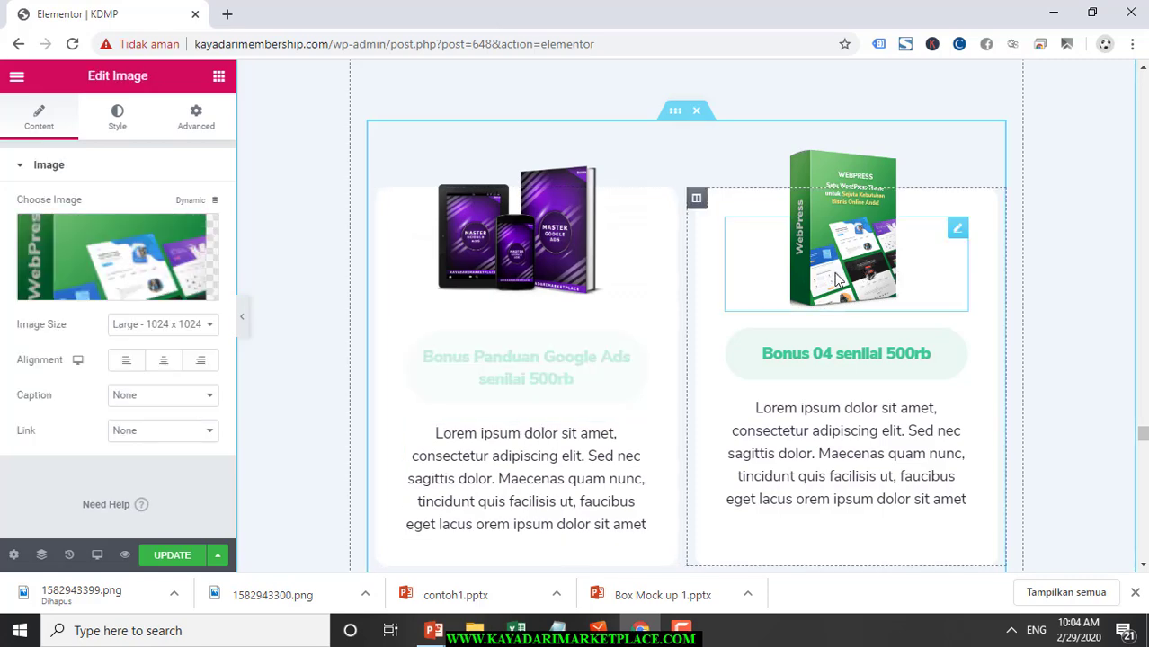
left_click(102, 294)
left_click(80, 153)
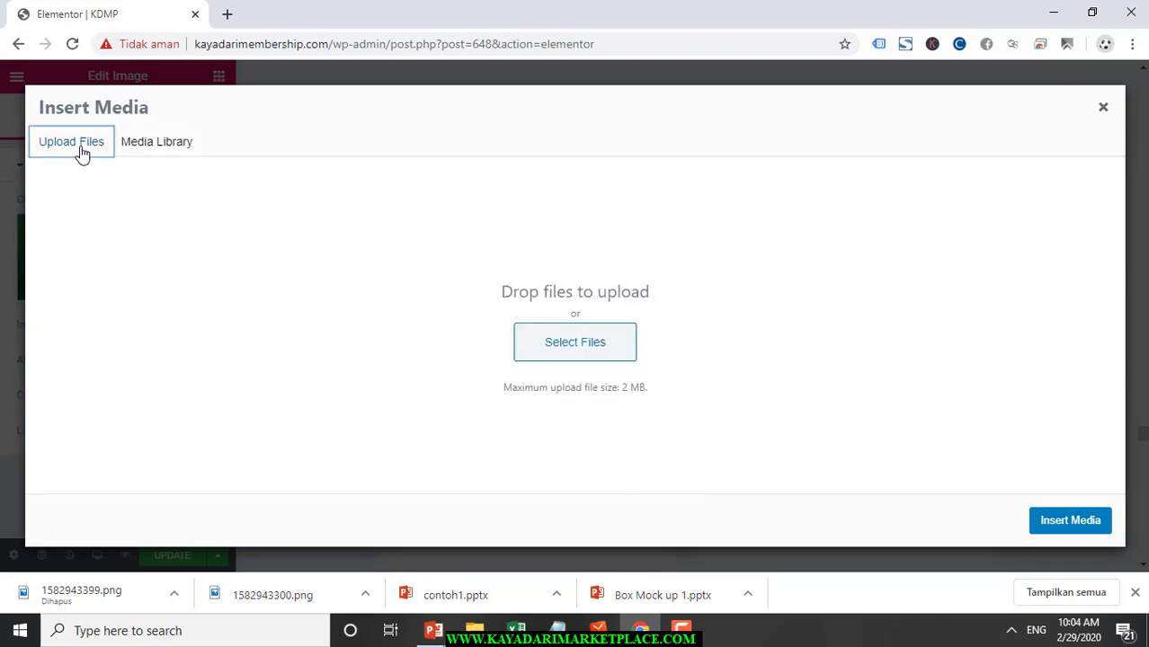
left_click(561, 358)
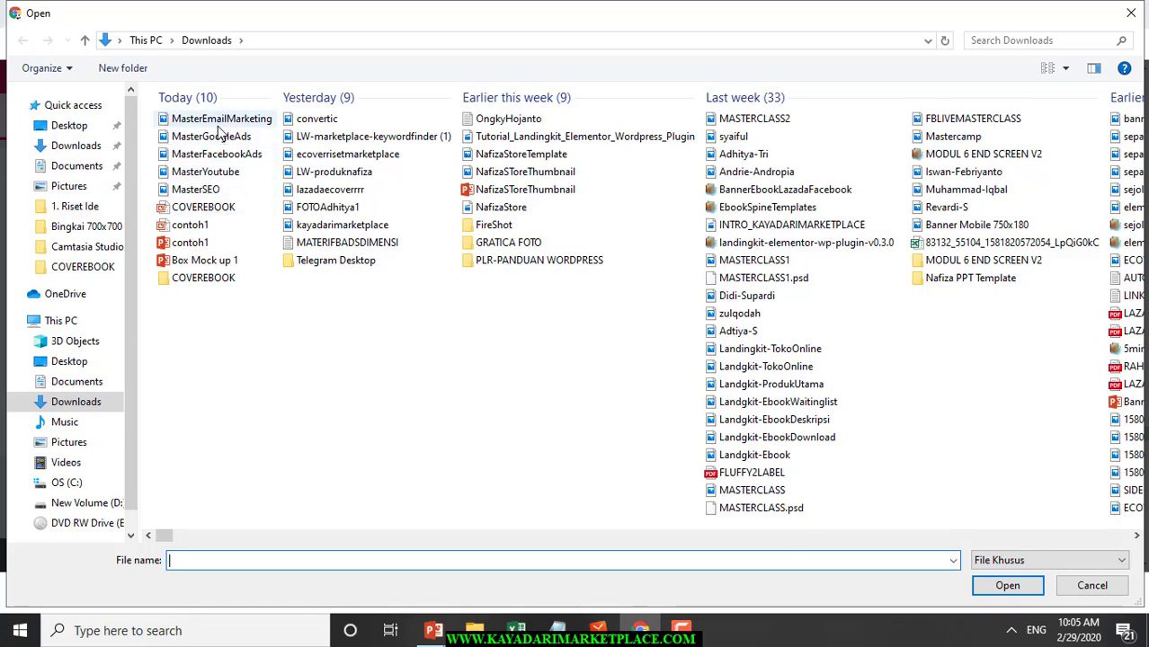
double_click(221, 170)
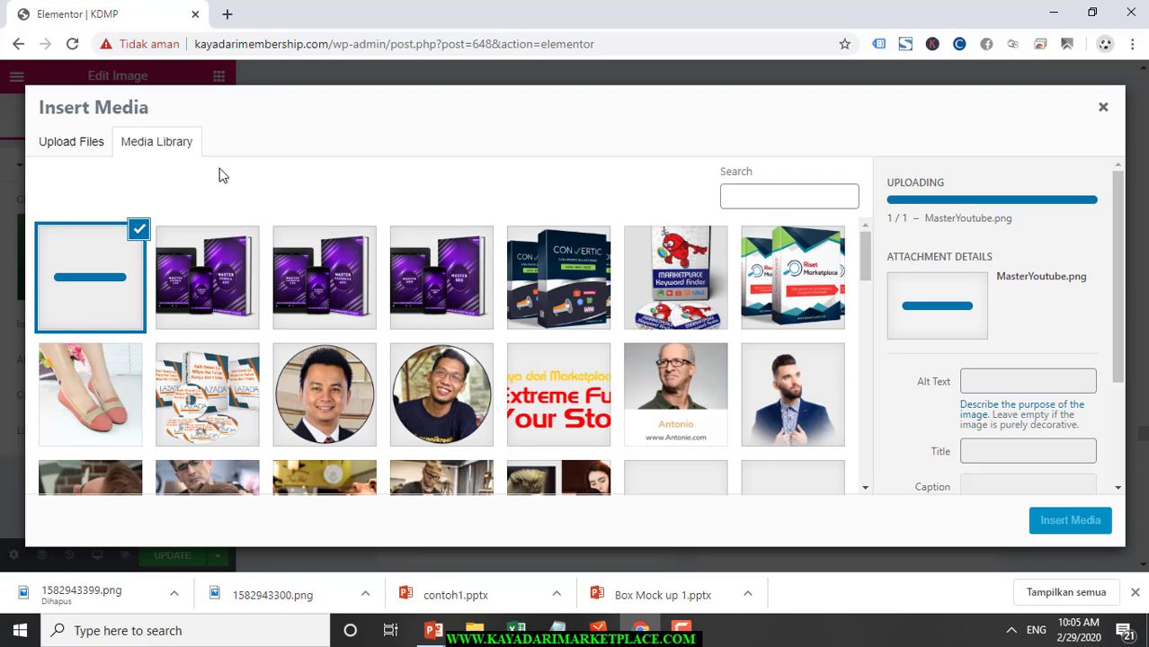
left_click(1039, 522)
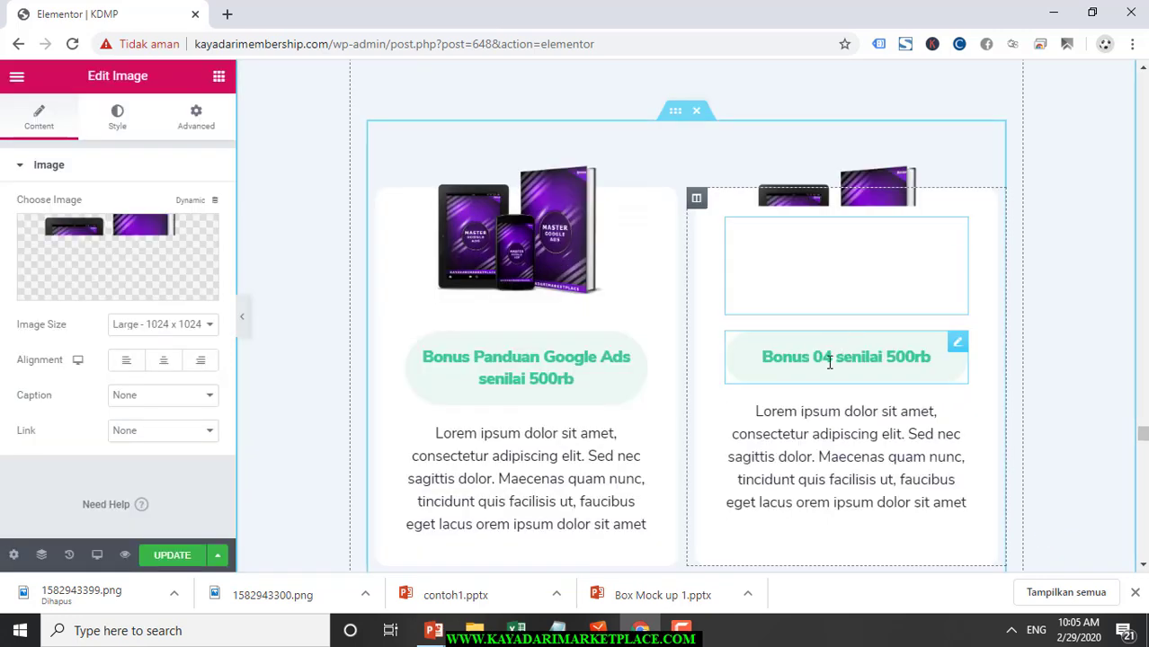
Replace the fourth bonus card's title with the copied text "Bonus Panduan Master SEO senilai 500rb" as plain text
left_click(830, 362)
key("ctrl+a")
key("ctrl+v")
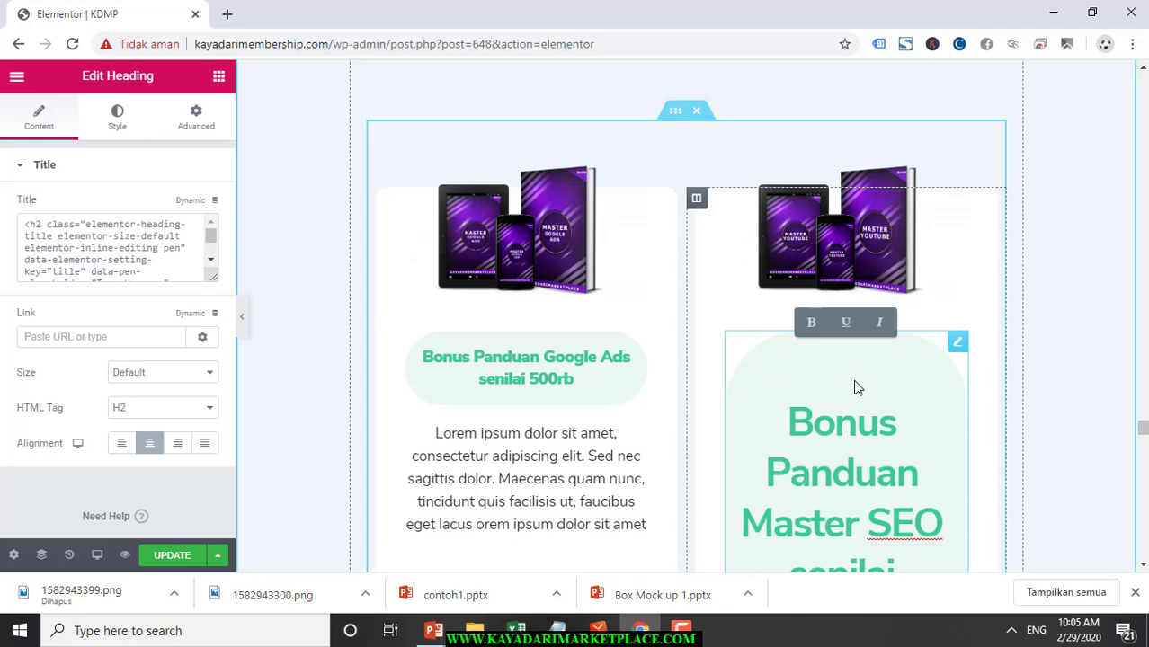
left_click(159, 255)
key("ctrl+a")
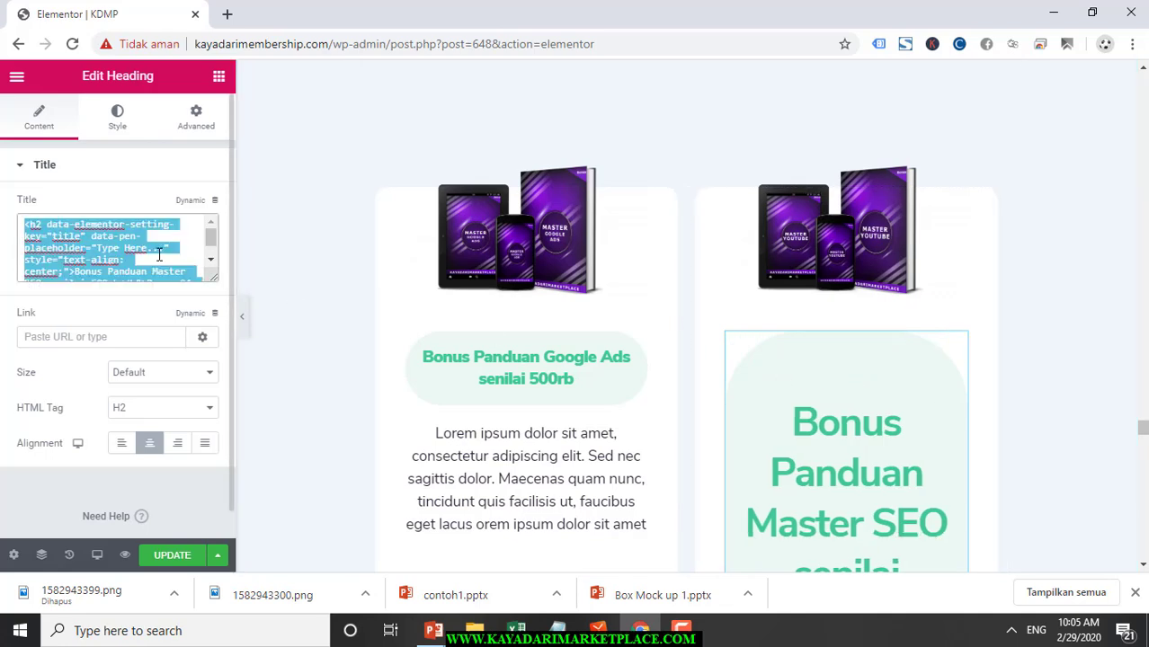
type("Bonus Panduan Master SEO senilai 500rb")
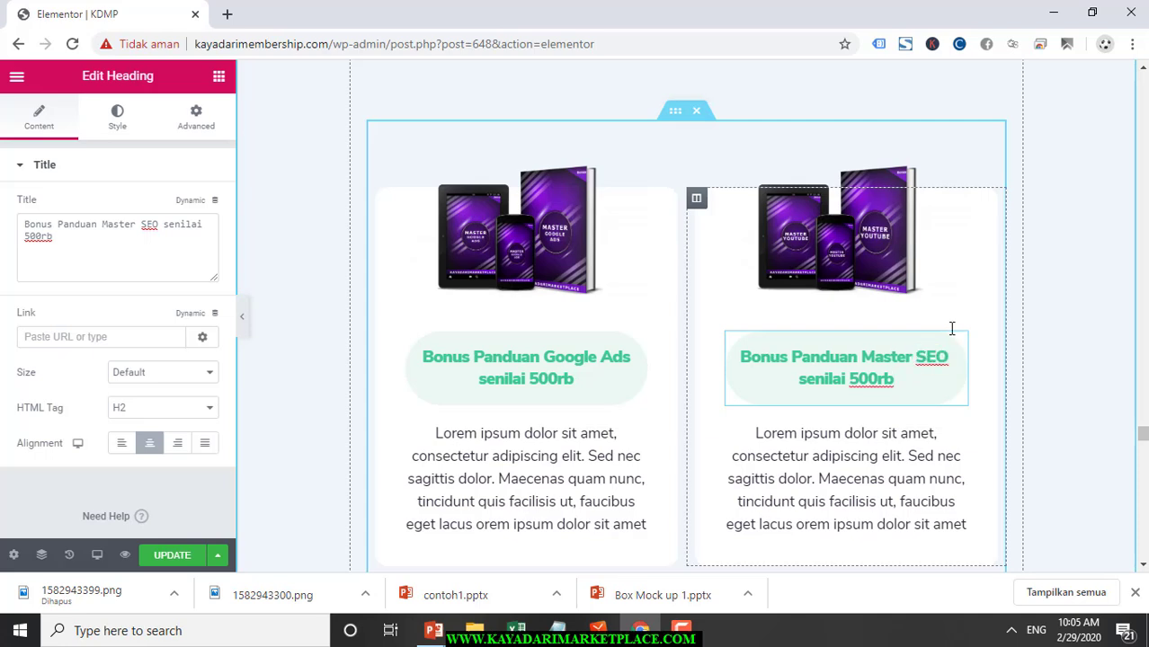
type("Youtube")
key("BackSpace")
key("BackSpace")
key("BackSpace")
key("BackSpace")
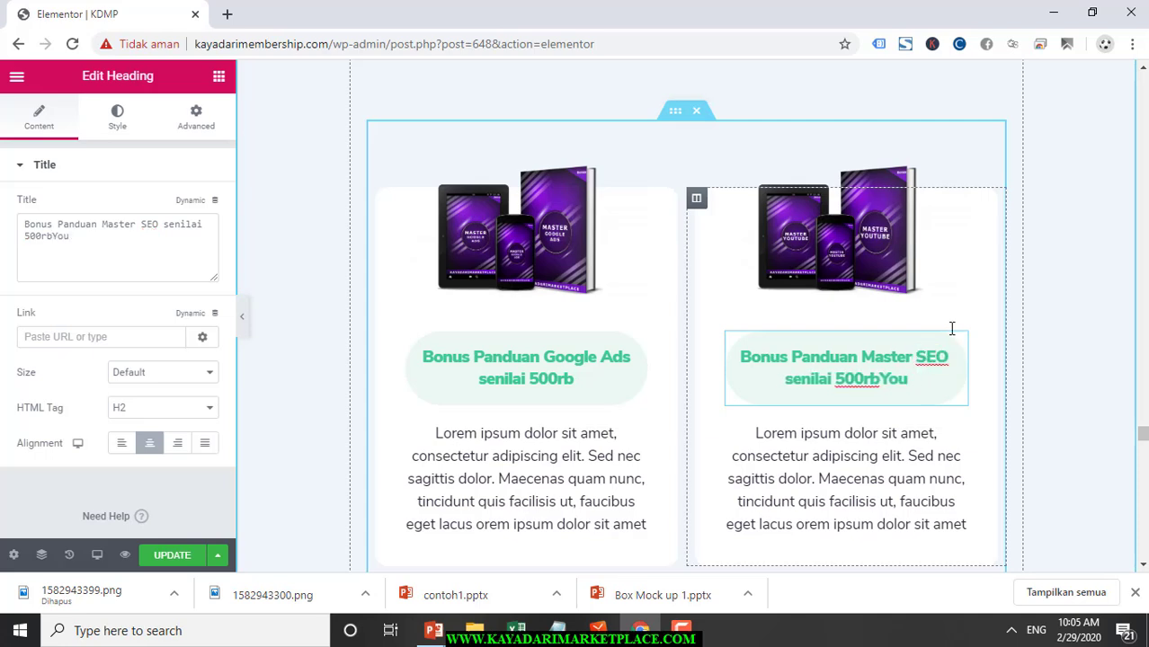
key("BackSpace")
key("BackSpace")
key("BackSpace")
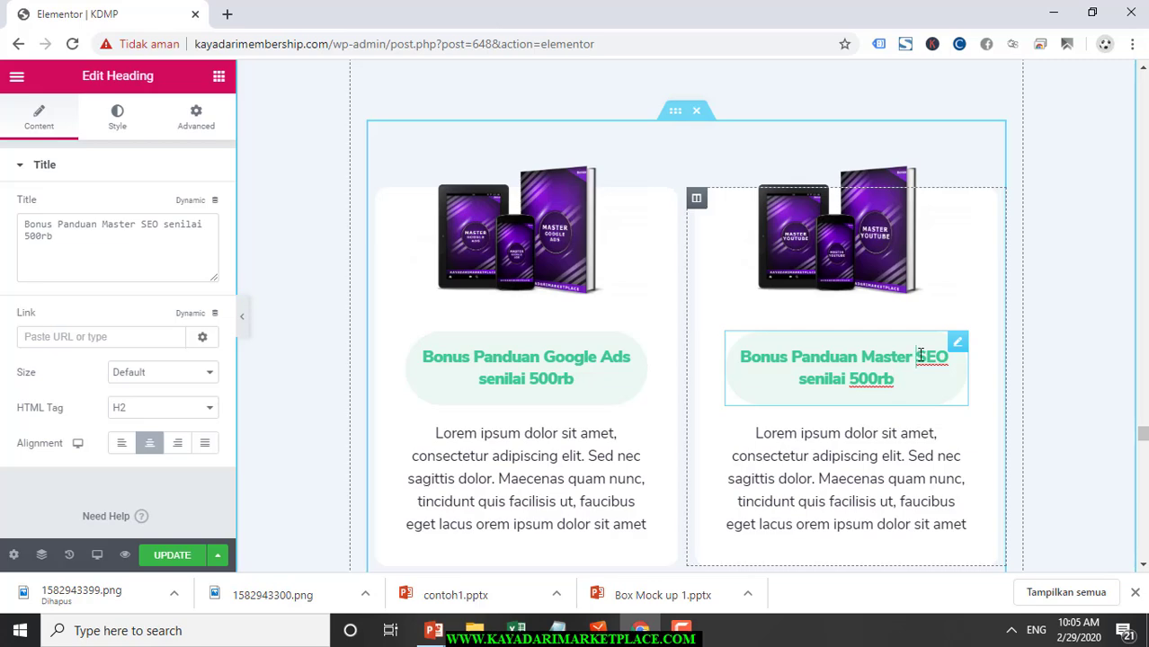
Replace "SEO" with "Youtube" in the fourth bonus card's title
left_click_drag(946, 357, 1000, 360)
type("Youtube")
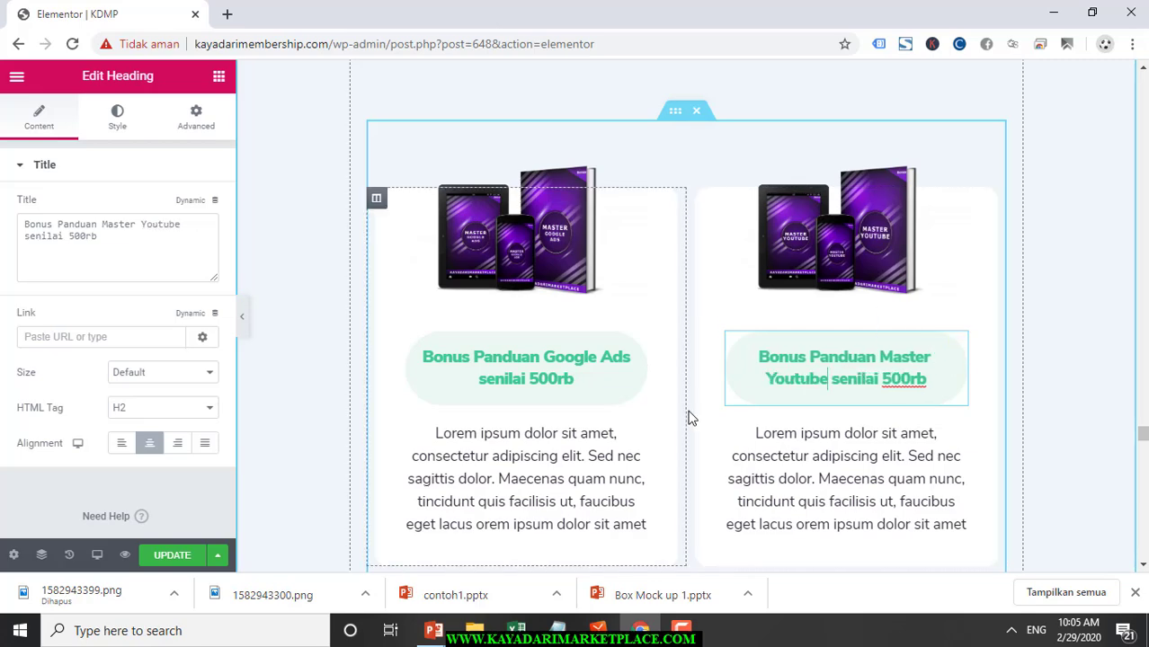
Change the bonus value in the green headline above the bonus cards to "2 Juta"
scroll(689, 416, "down", 3)
scroll(689, 416, "up", 10)
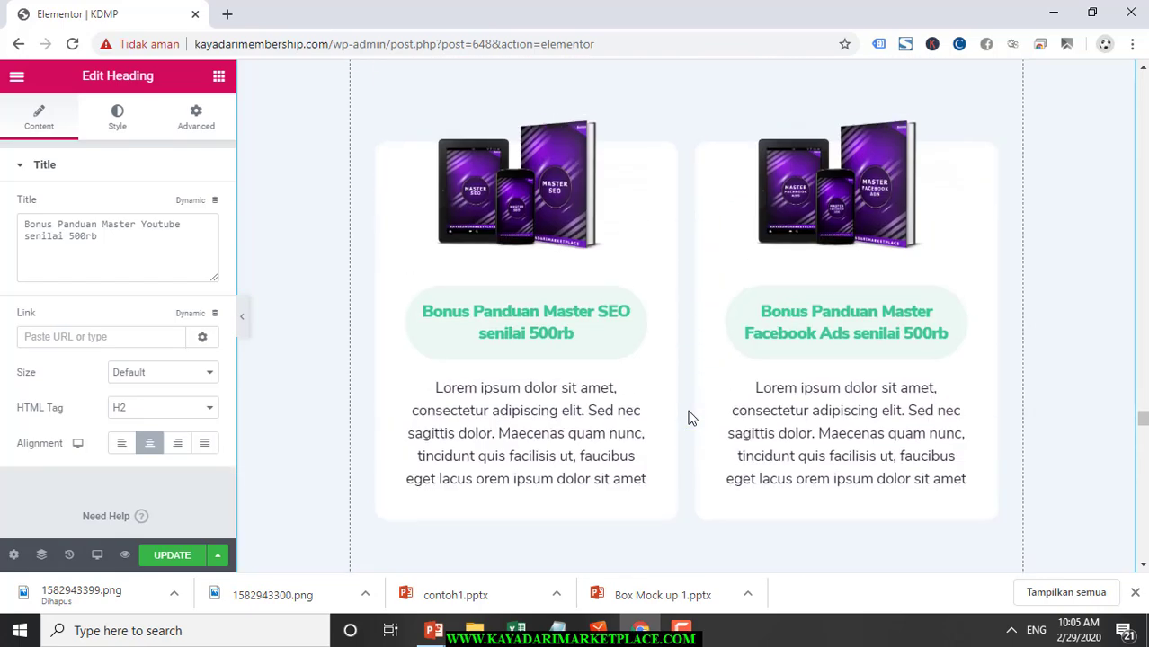
scroll(689, 417, "down", 3)
scroll(689, 416, "up", 5)
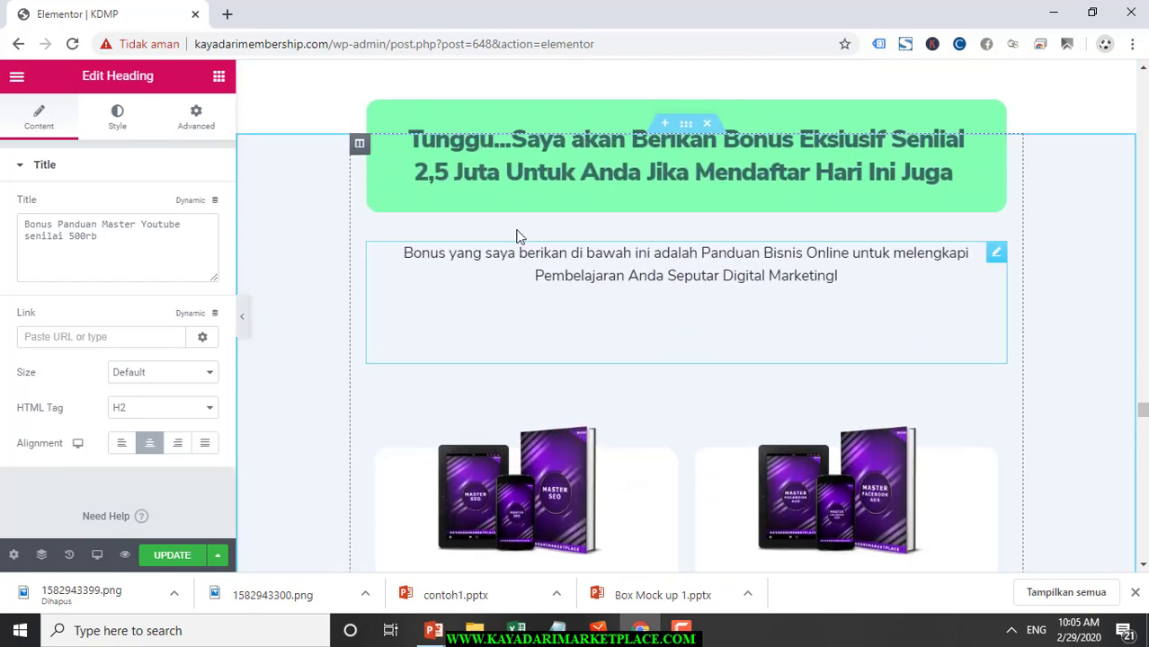
left_click(447, 176)
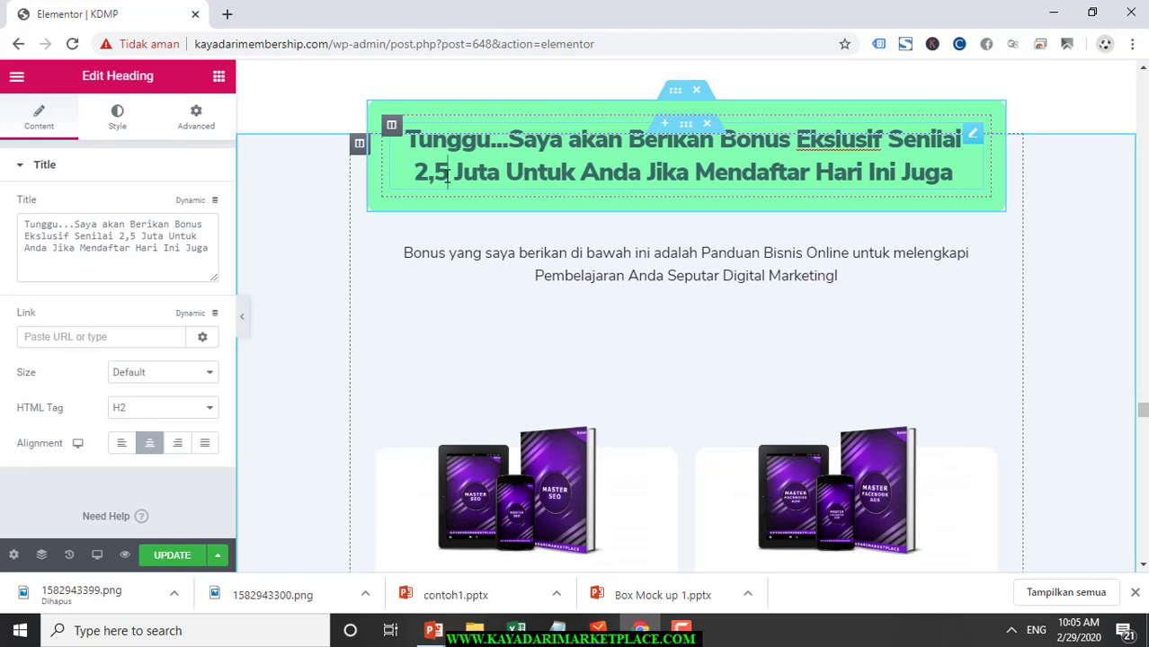
key("BackSpace")
key("BackSpace")
scroll(519, 363, "down", 3)
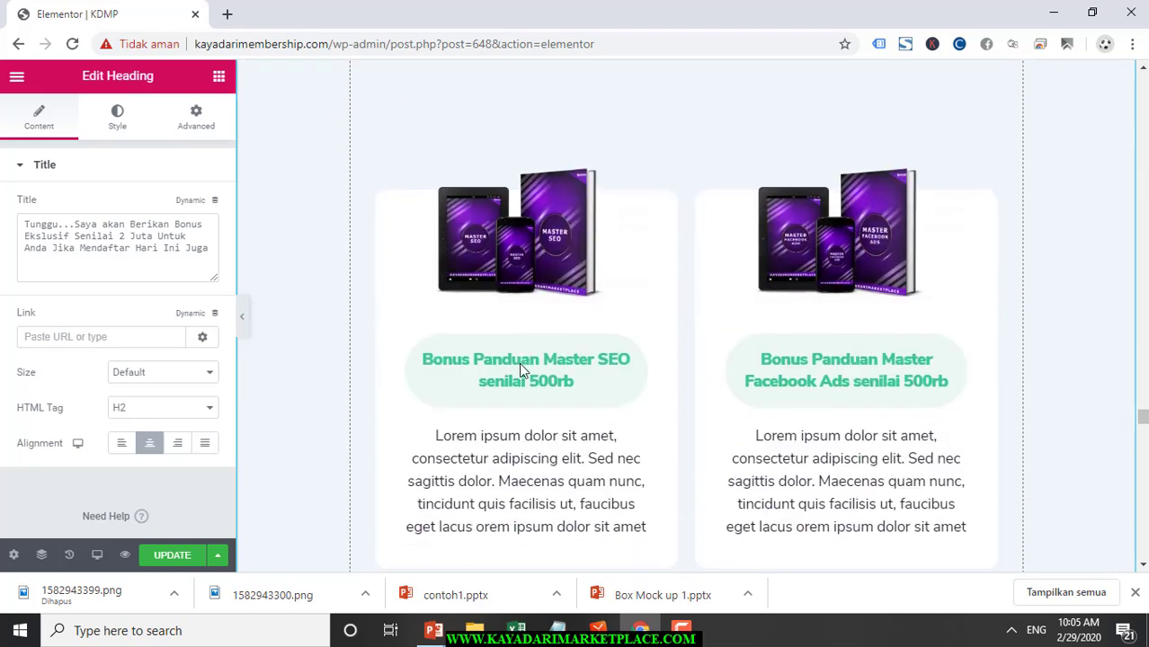
scroll(519, 362, "down", 3)
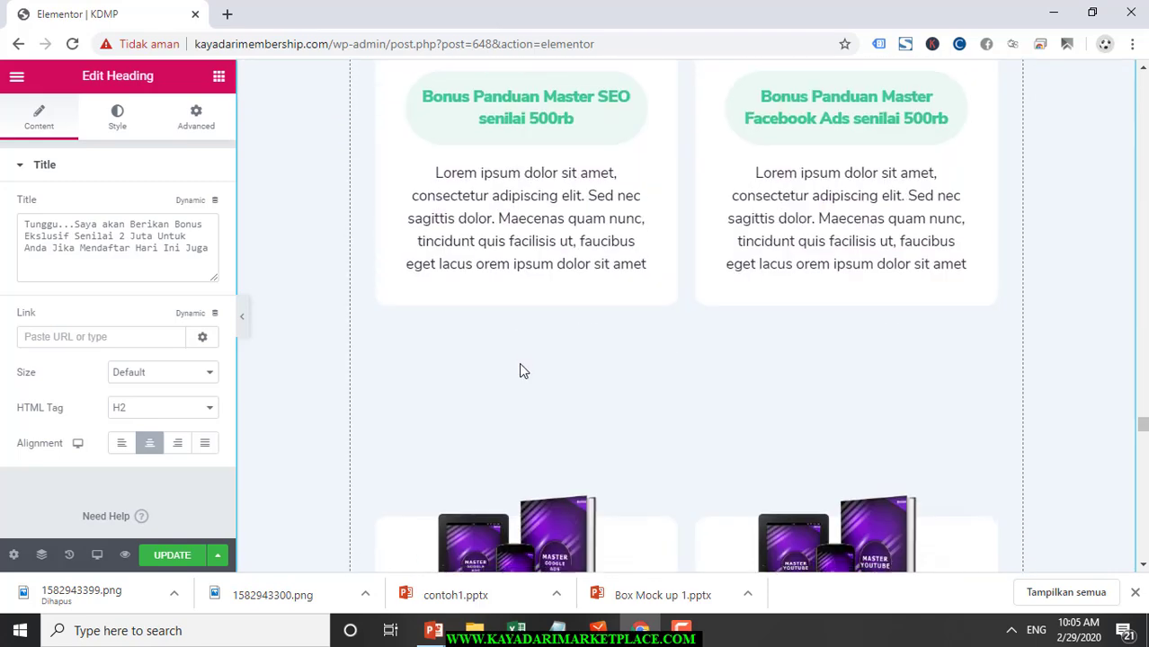
Duplicate the inner section holding the Master SEO and Master Facebook Ads bonus cards
scroll(522, 371, "up", 2)
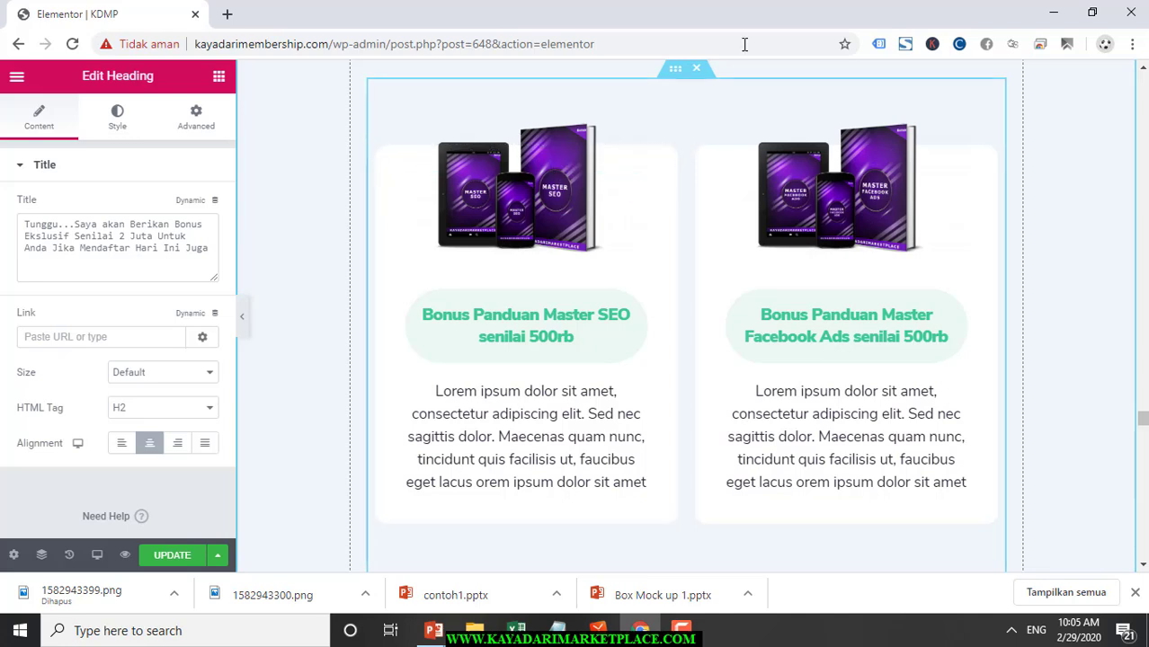
right_click(681, 74)
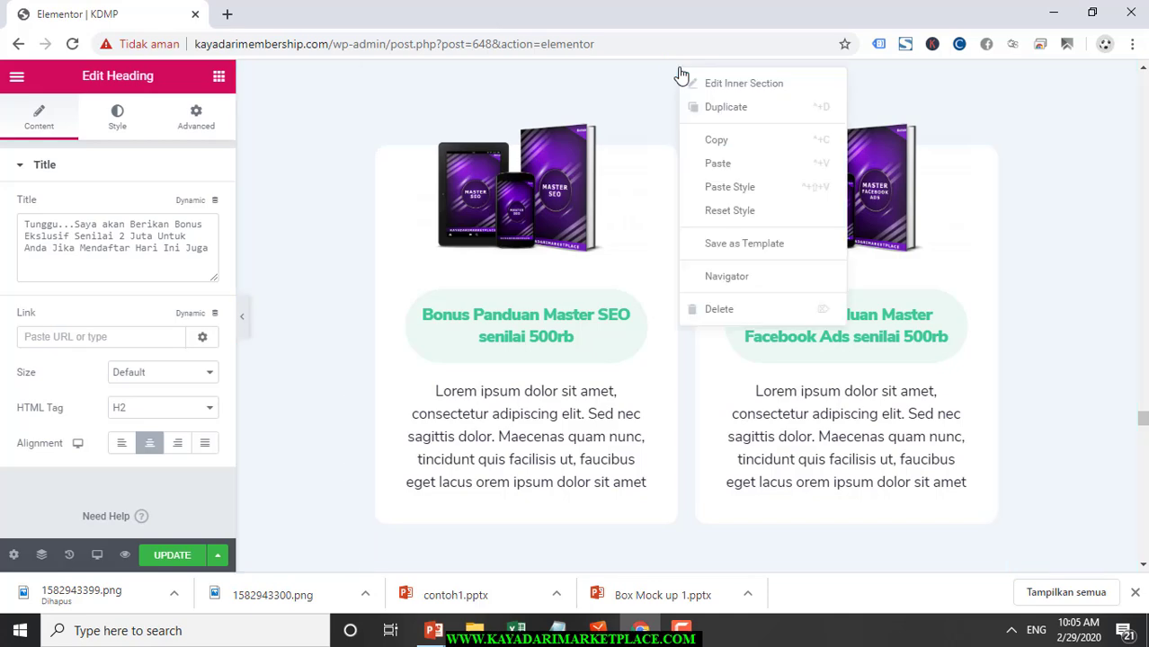
left_click(709, 109)
scroll(679, 303, "down", 5)
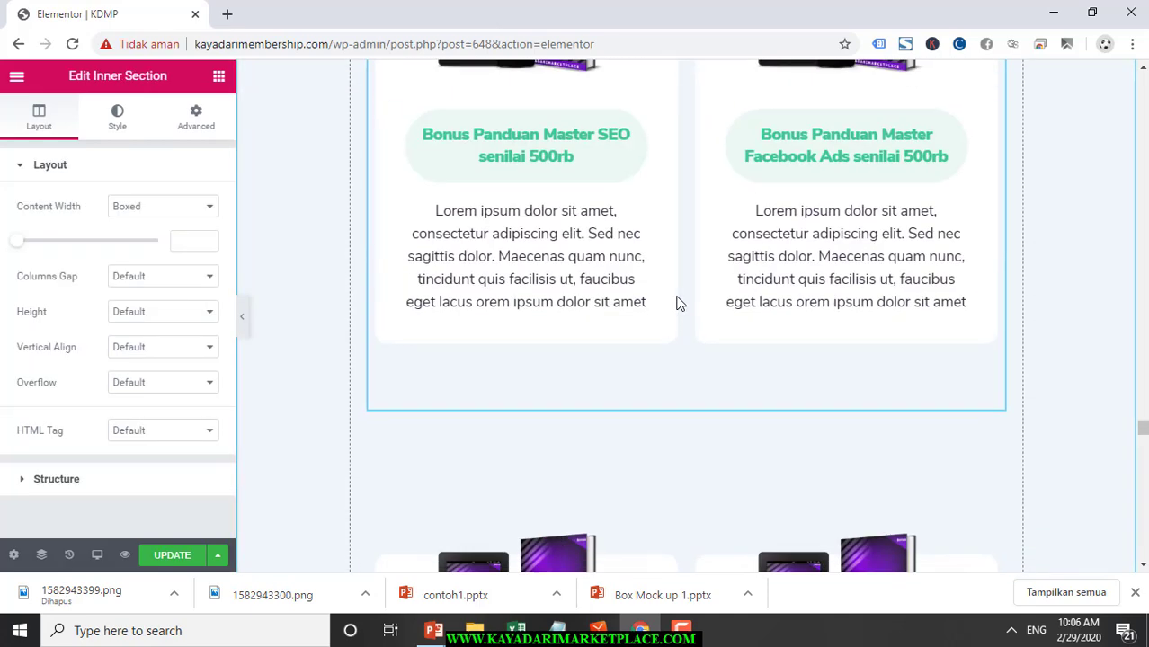
scroll(679, 303, "down", 2)
Review the order and content of the bonus card rows below the intro text, including the duplicated row
scroll(679, 303, "up", 13)
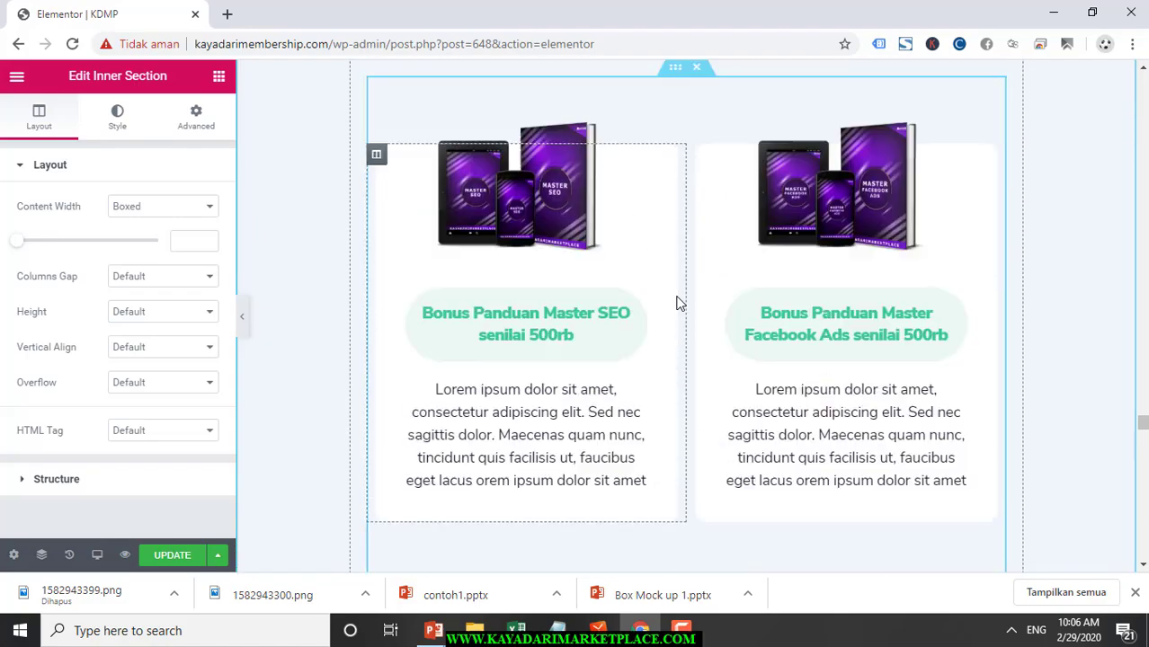
scroll(679, 303, "up", 5)
scroll(679, 303, "down", 8)
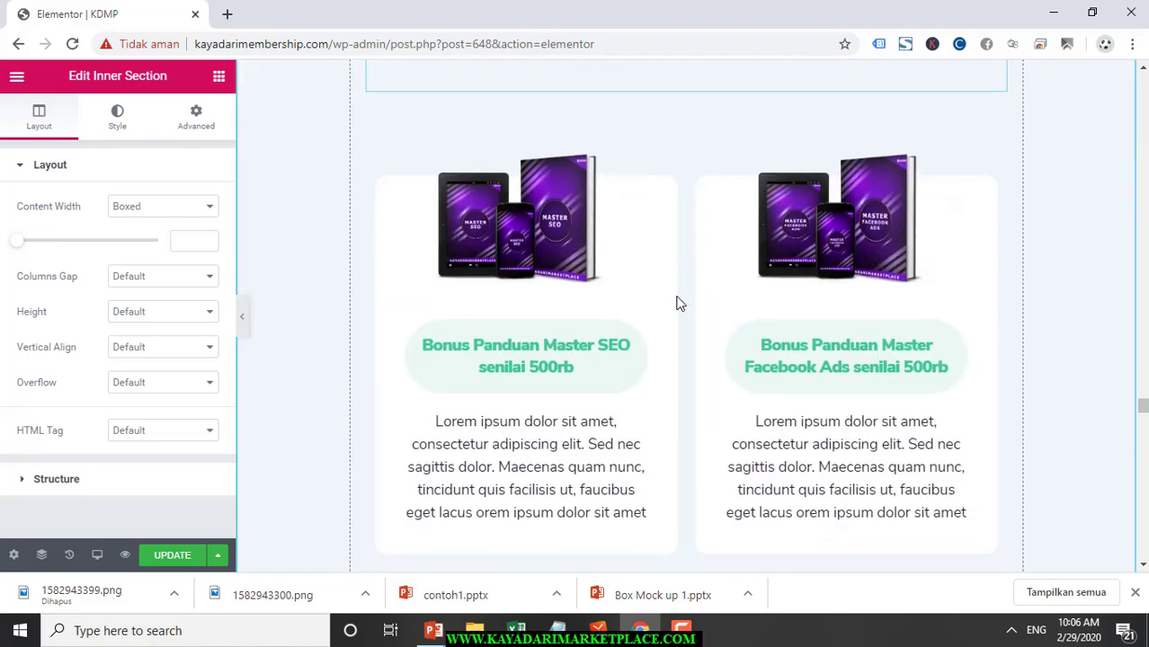
scroll(679, 303, "up", 5)
scroll(679, 303, "down", 6)
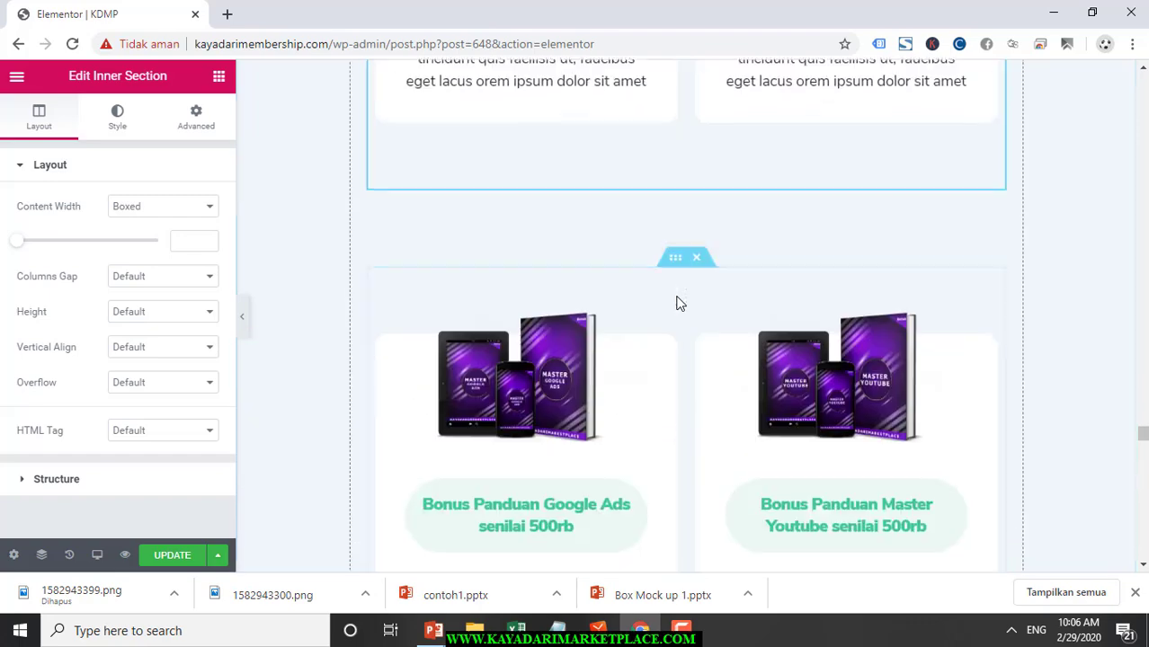
scroll(679, 303, "up", 5)
scroll(679, 303, "down", 3)
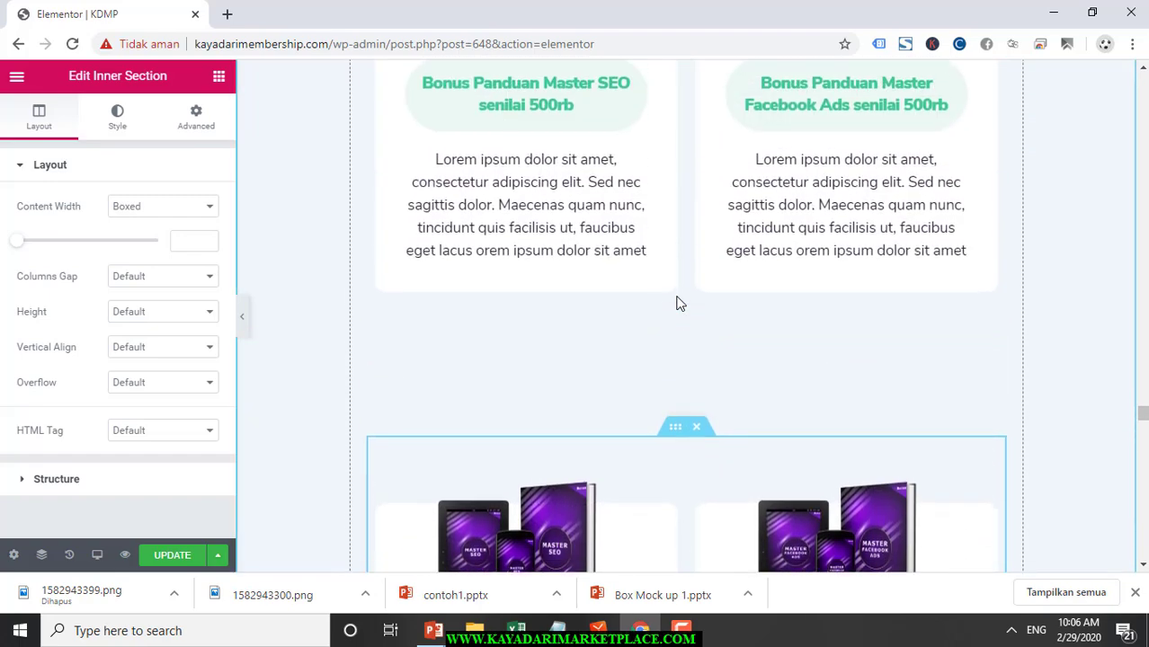
scroll(679, 303, "up", 2)
scroll(679, 304, "up", 4)
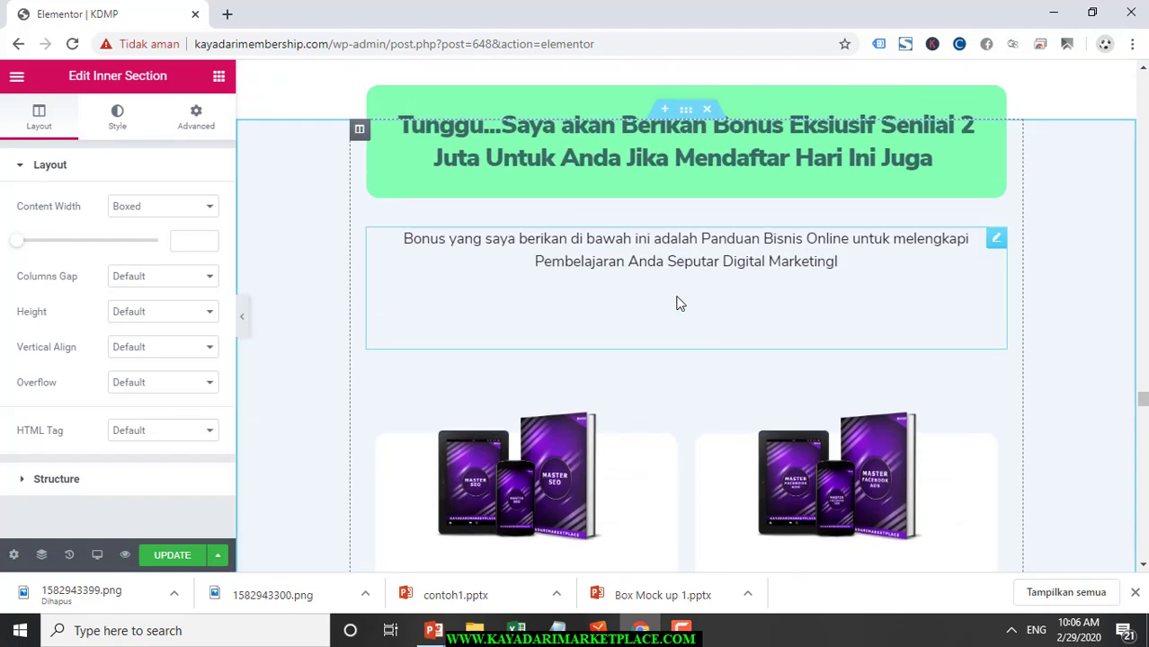
scroll(679, 303, "down", 1)
scroll(676, 297, "down", 6)
scroll(677, 297, "up", 2)
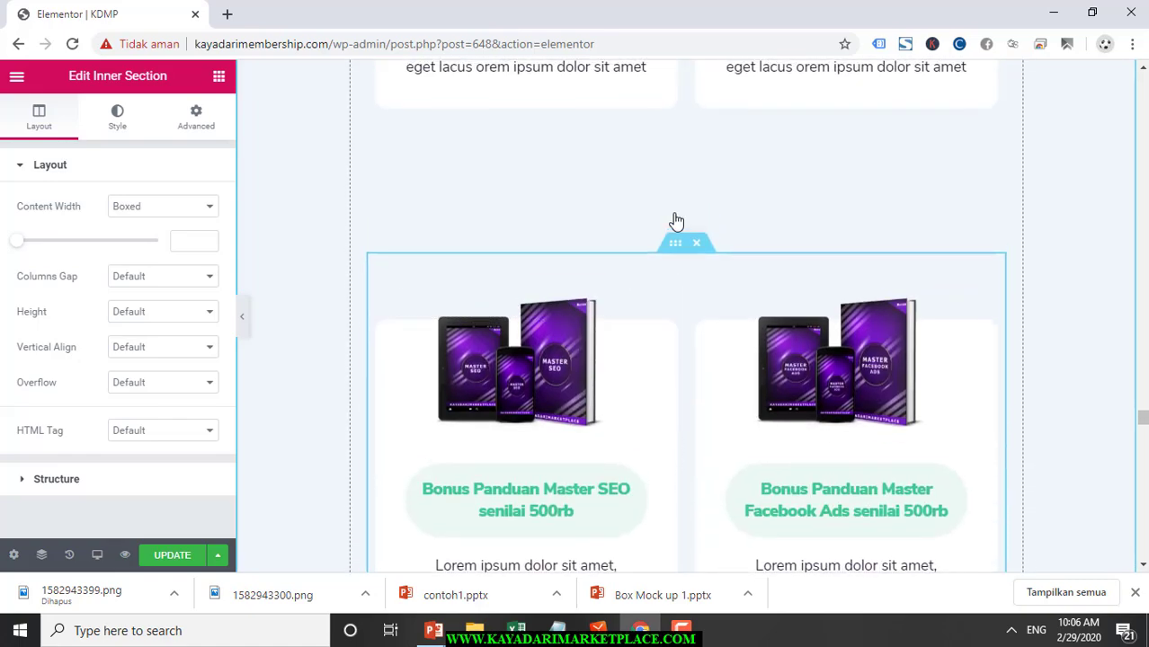
scroll(672, 213, "up", 3)
scroll(673, 213, "down", 5)
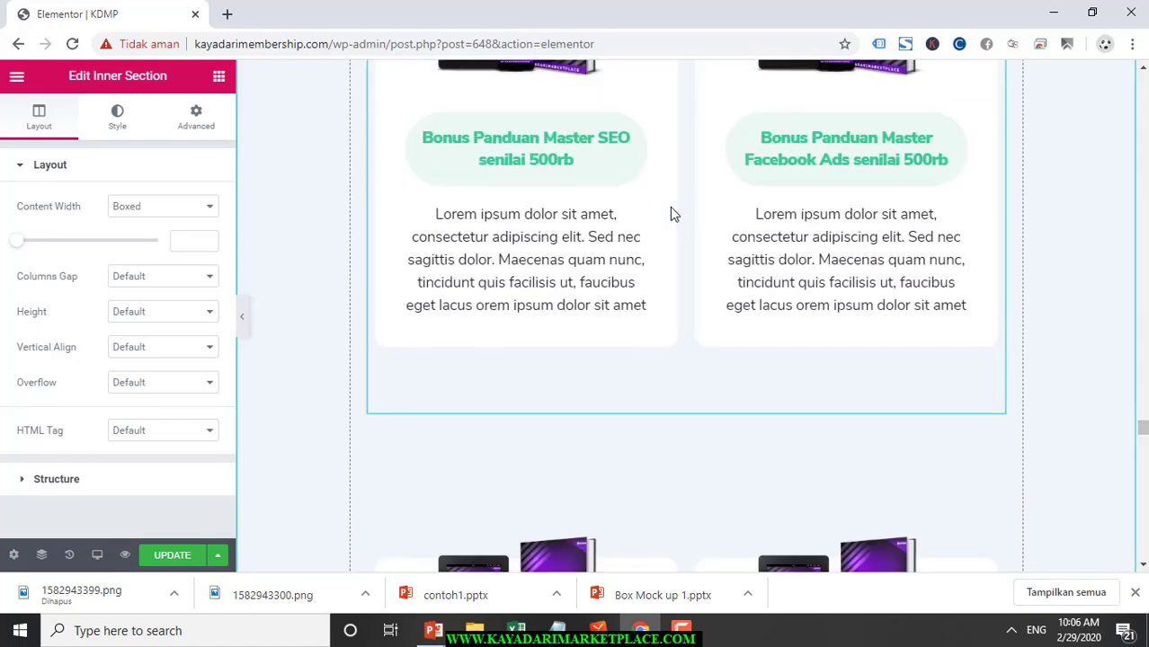
scroll(672, 213, "down", 2)
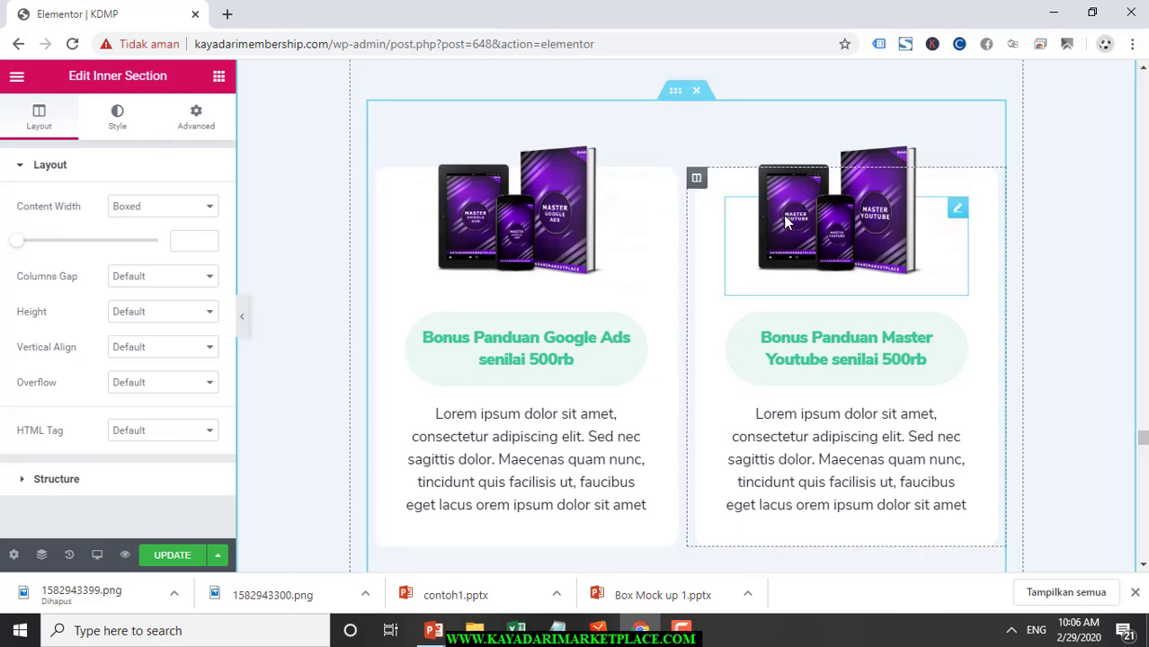
scroll(784, 221, "up", 5)
scroll(784, 221, "up", 4)
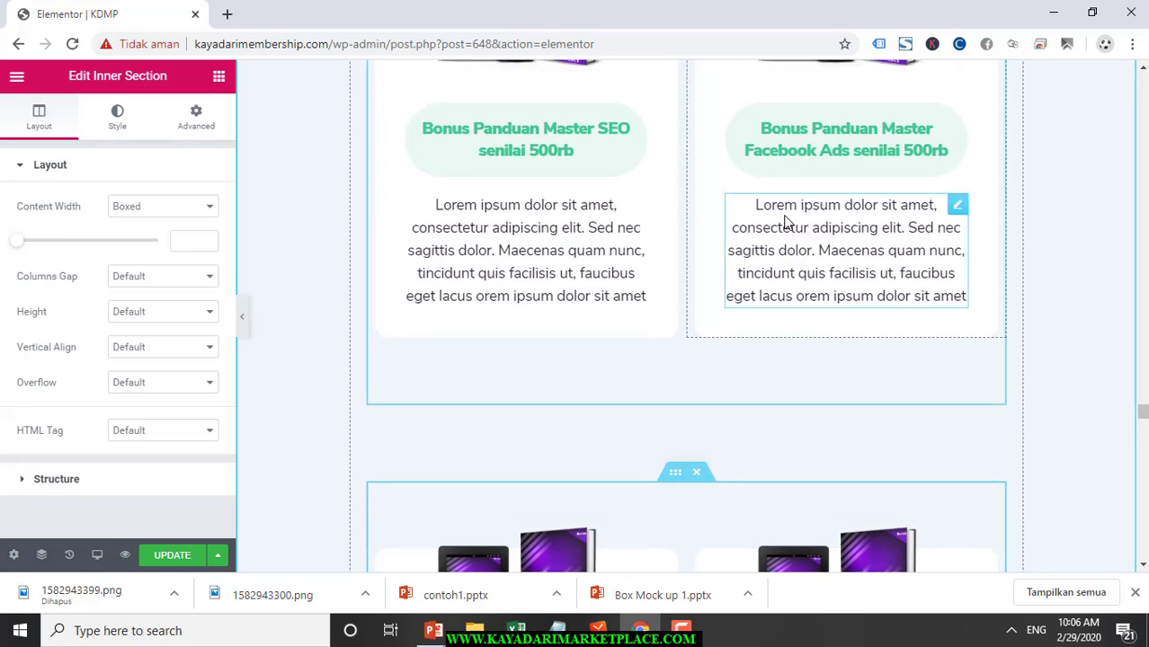
Delete the duplicated row of Master SEO and Master Facebook Ads cards and check the remaining bonus rows
scroll(784, 222, "down", 4)
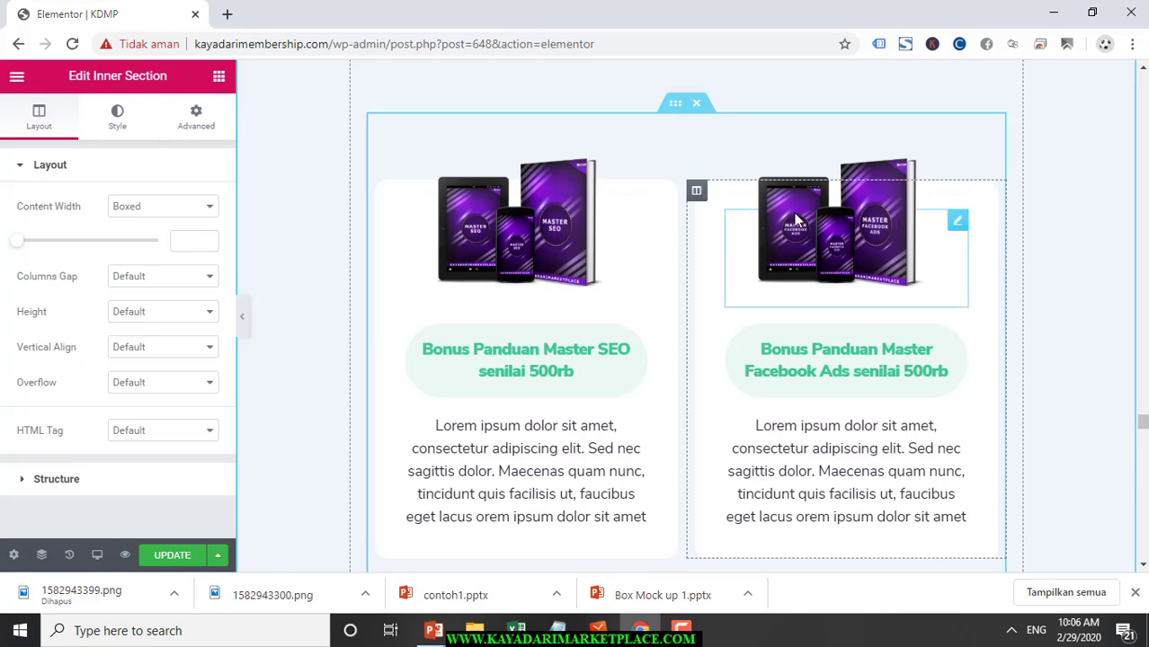
left_click(695, 108)
scroll(733, 209, "up", 11)
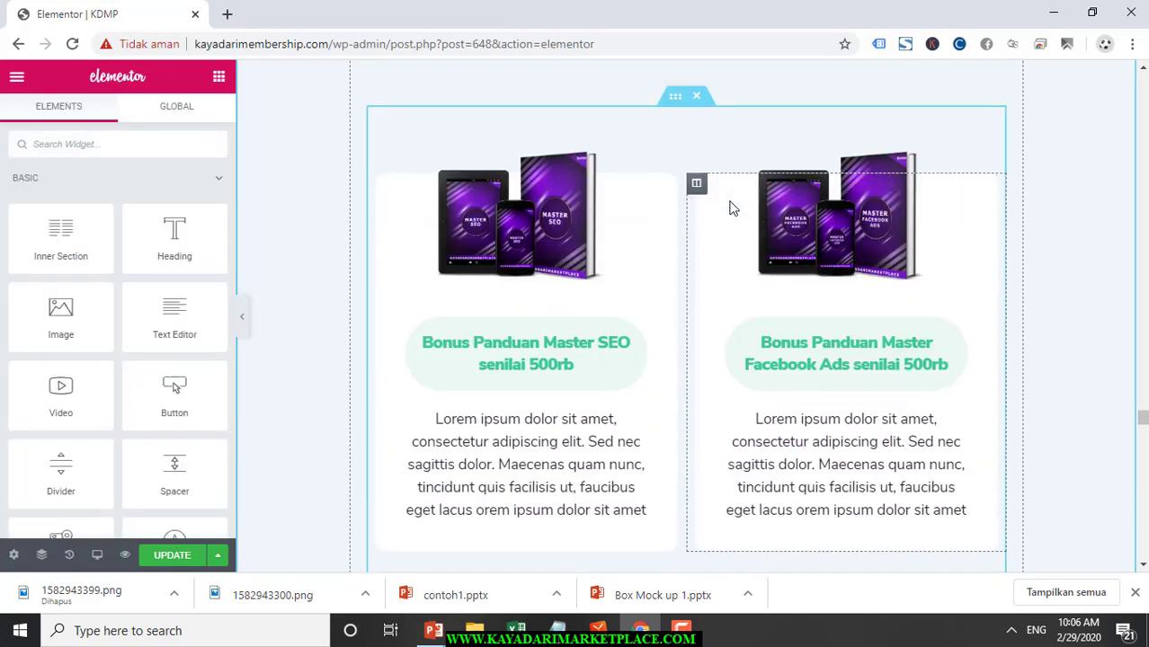
scroll(733, 209, "down", 8)
scroll(733, 208, "down", 4)
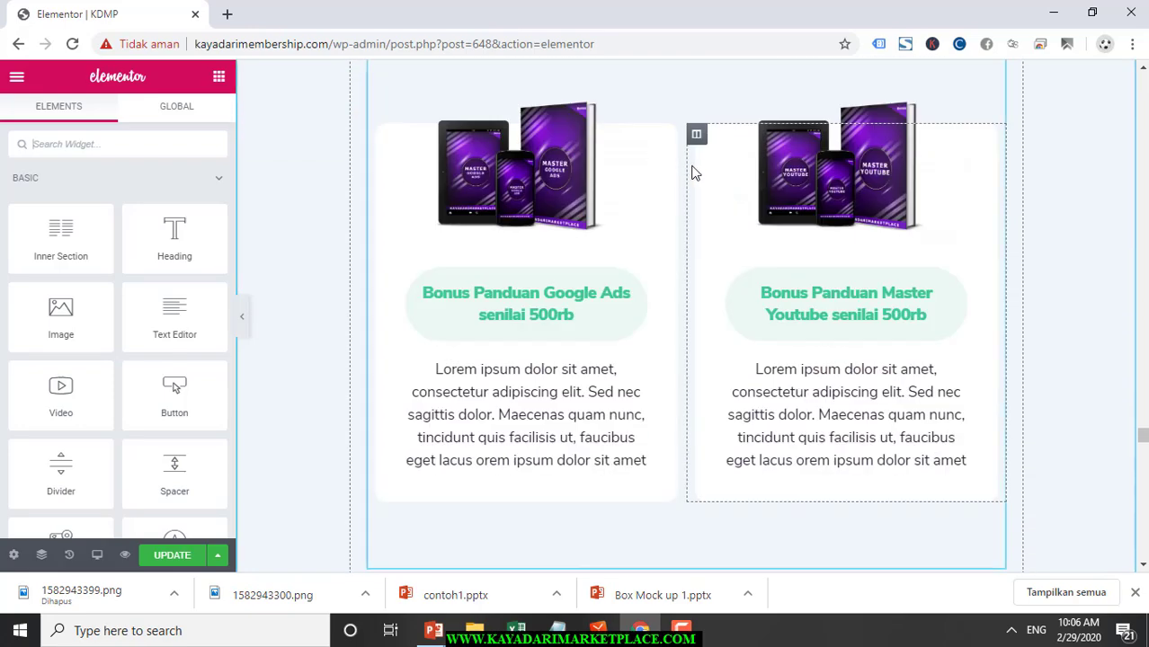
scroll(692, 172, "down", 4)
scroll(696, 173, "up", 4)
scroll(693, 171, "up", 4)
scroll(693, 172, "down", 3)
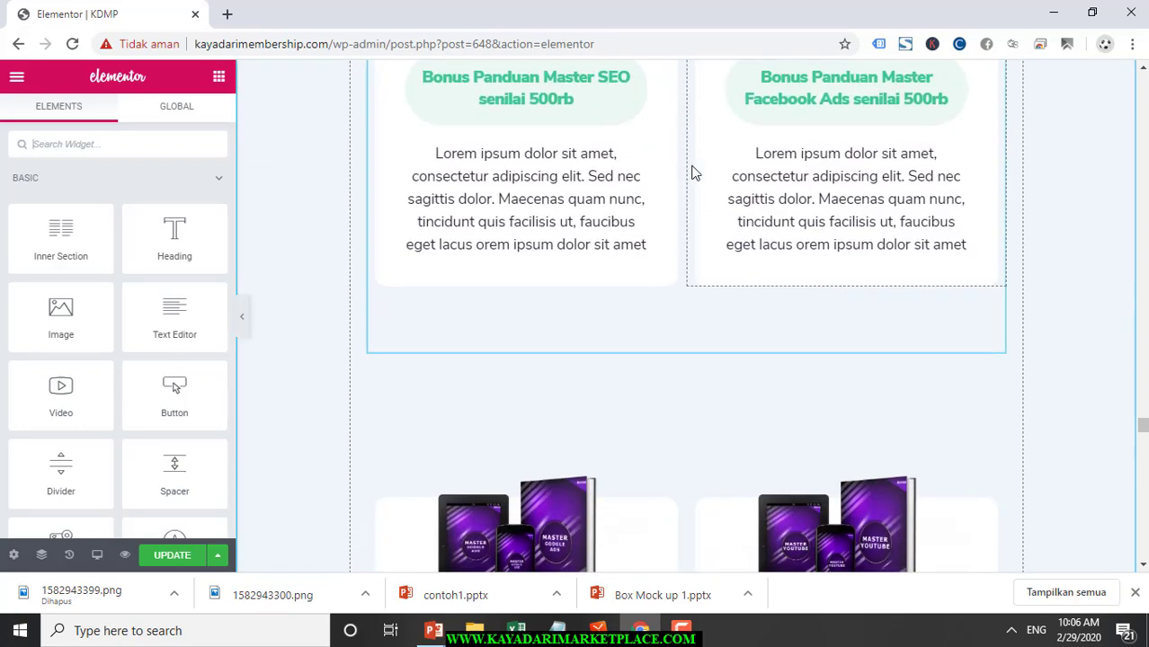
scroll(692, 173, "down", 1)
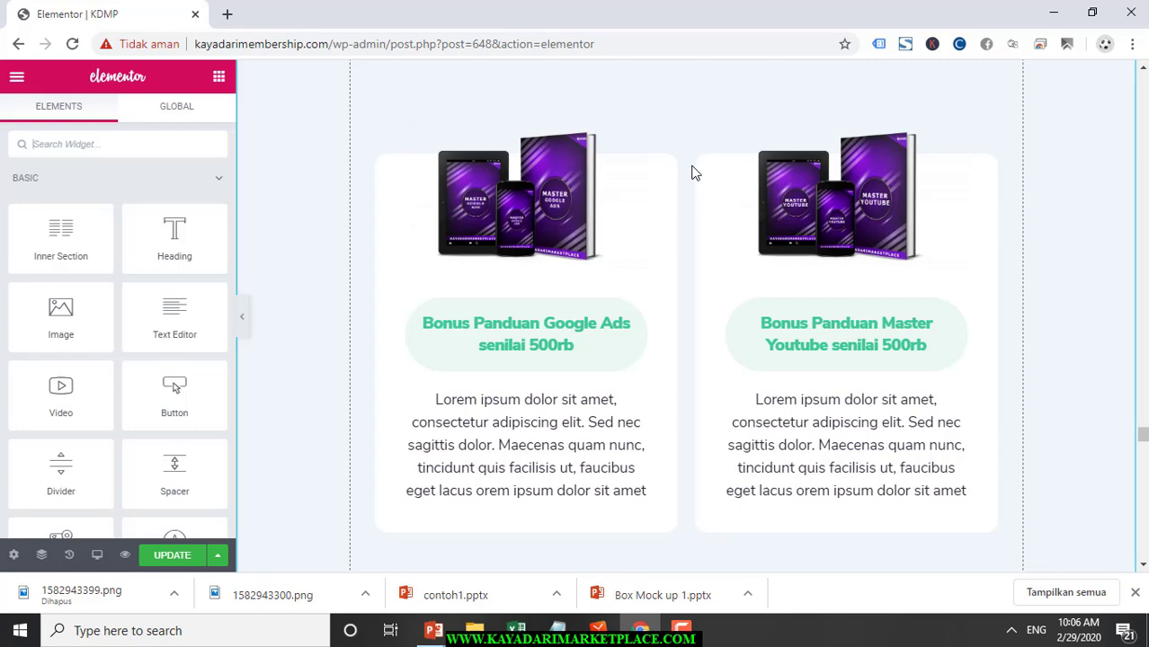
Open the placeholder description under the Master SEO bonus card's title for editing
scroll(692, 173, "up", 4)
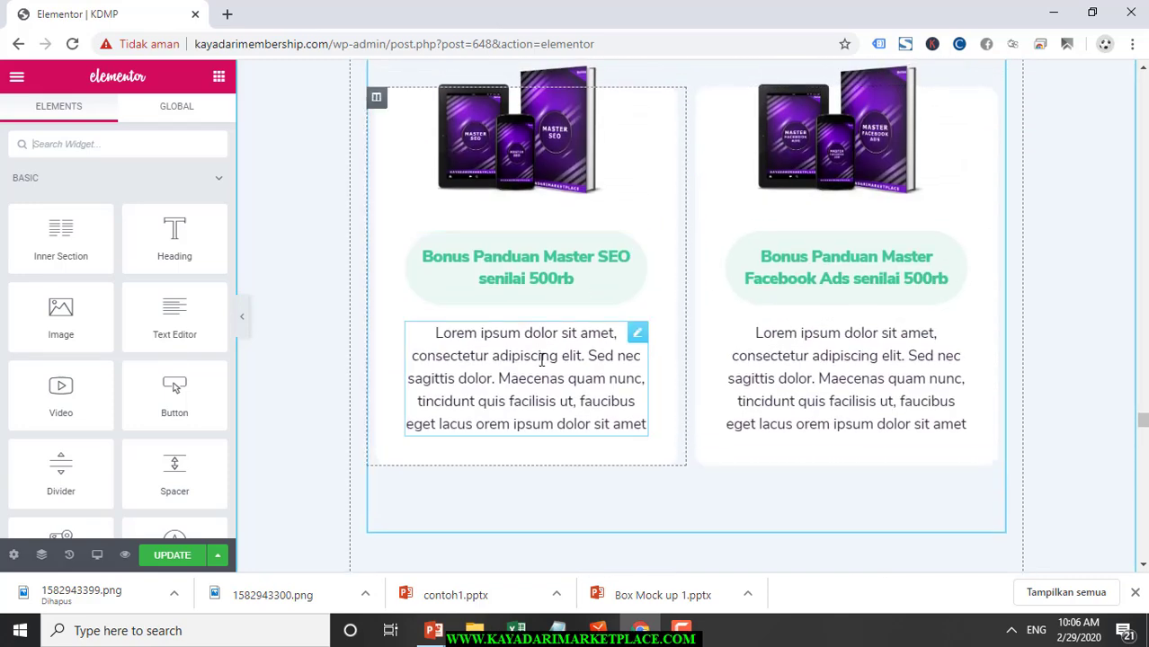
left_click(543, 359)
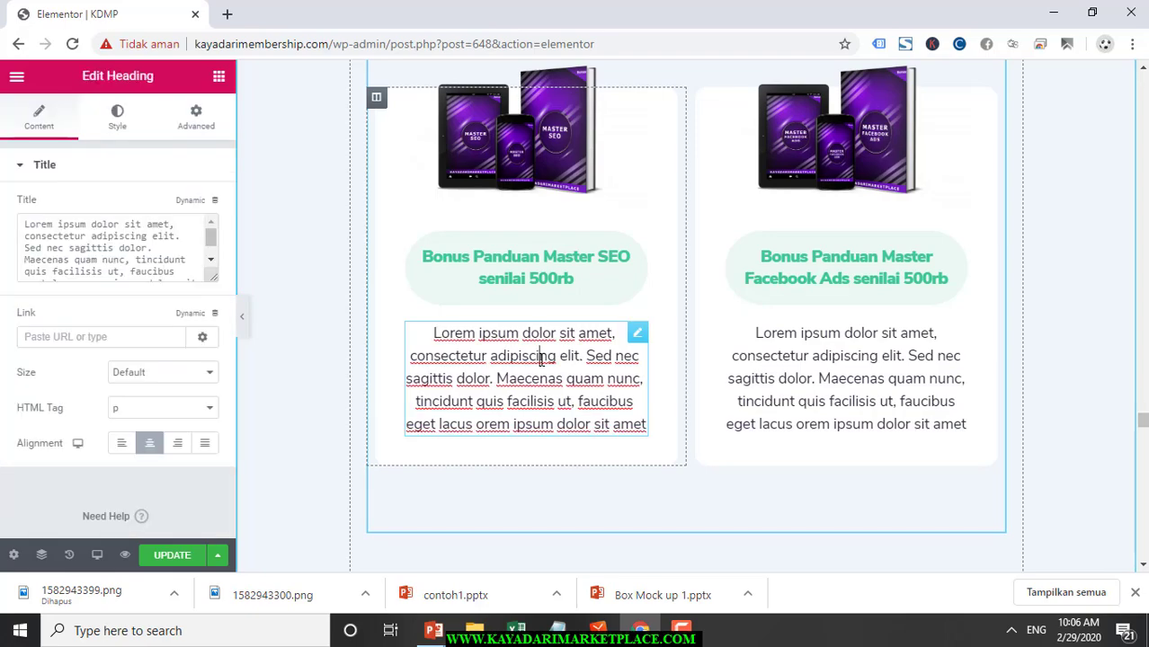
left_click(638, 629)
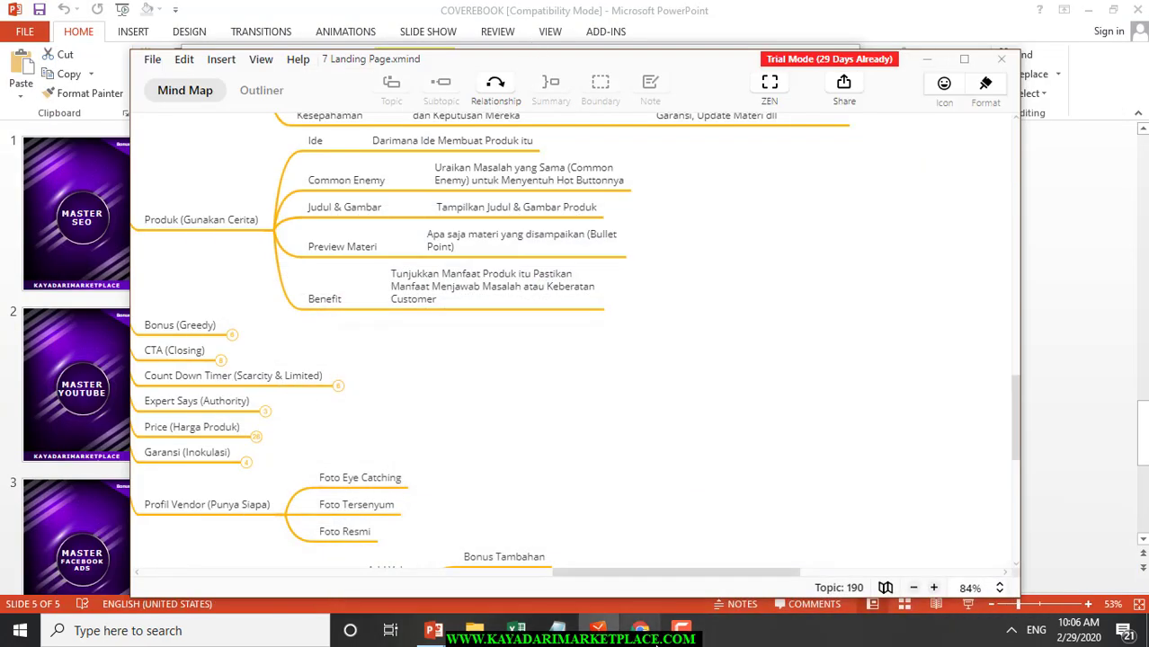
left_click(640, 630)
Open the kayadarimarketplace.com home page in a new browser tab
left_click(229, 17)
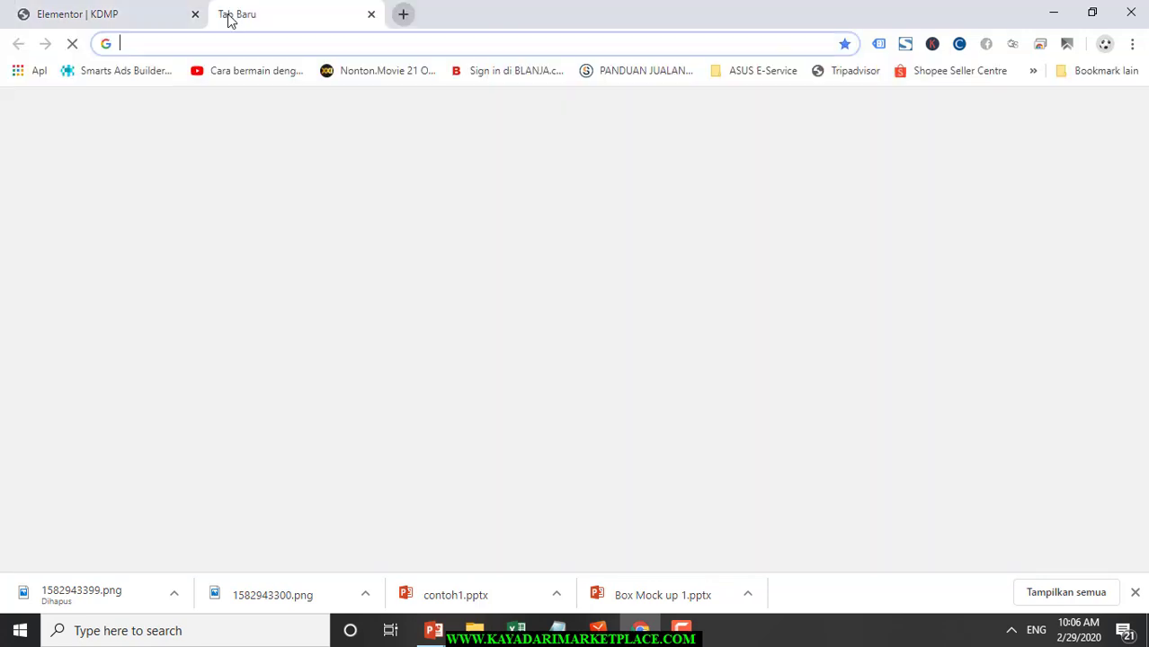
type("kaya")
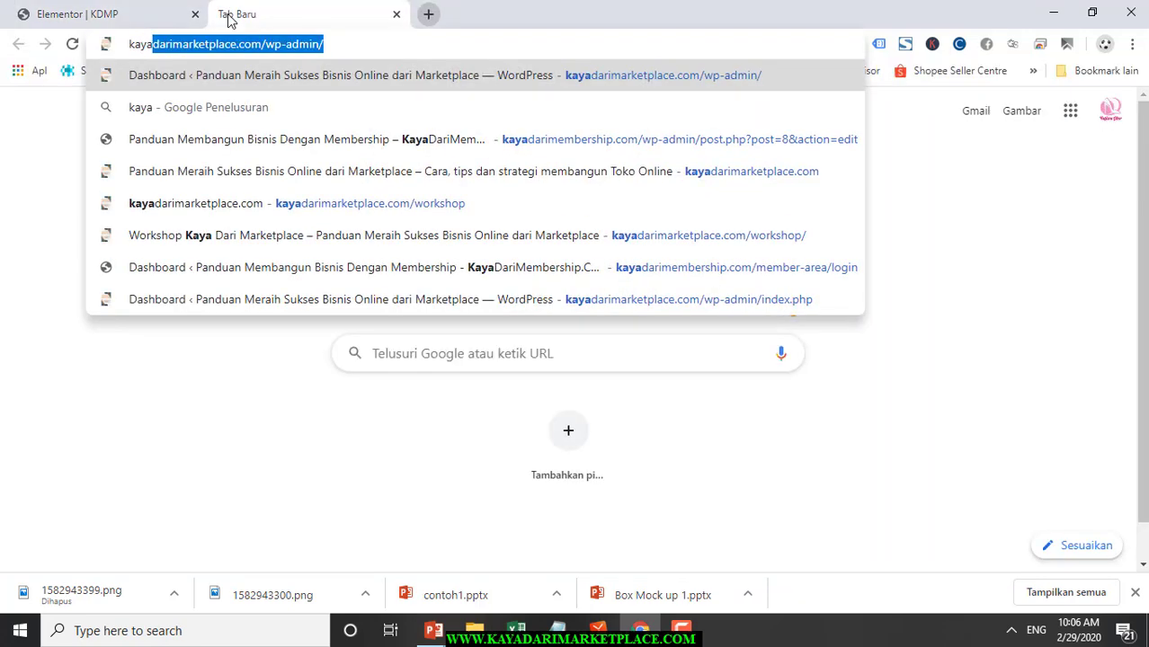
left_click(316, 45)
key("BackSpace")
key("BackSpace")
key("BackSpace")
key("BackSpace")
key("BackSpace")
key("BackSpace")
key("BackSpace")
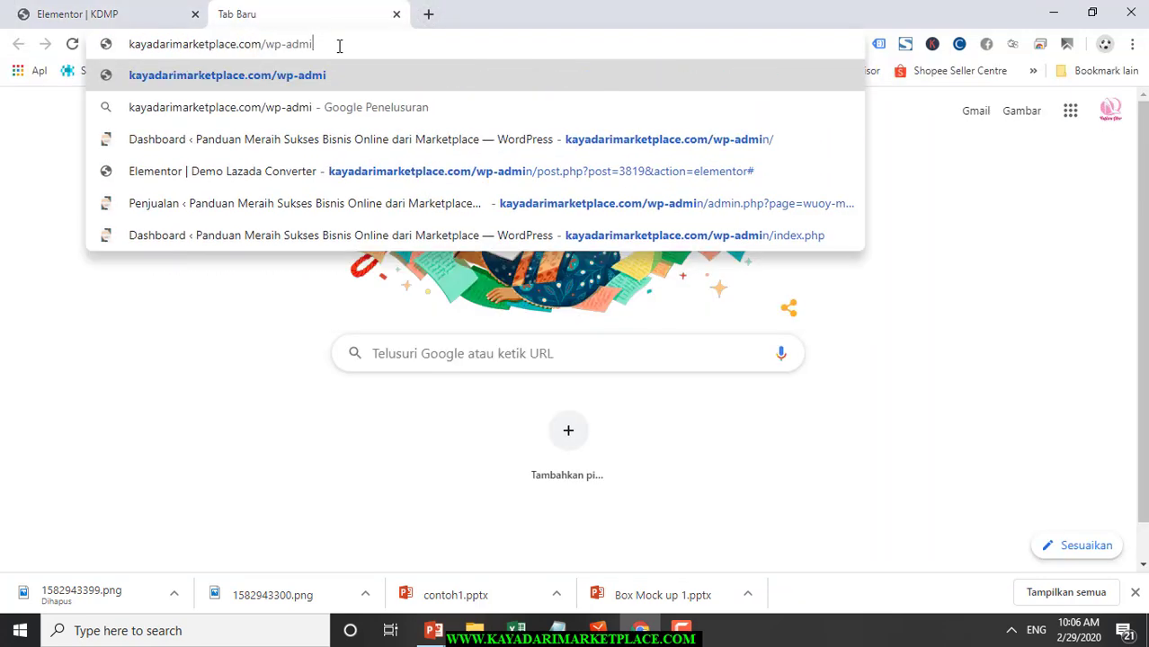
key("BackSpace")
key("BackSpace")
key("BackSpace")
key("Return")
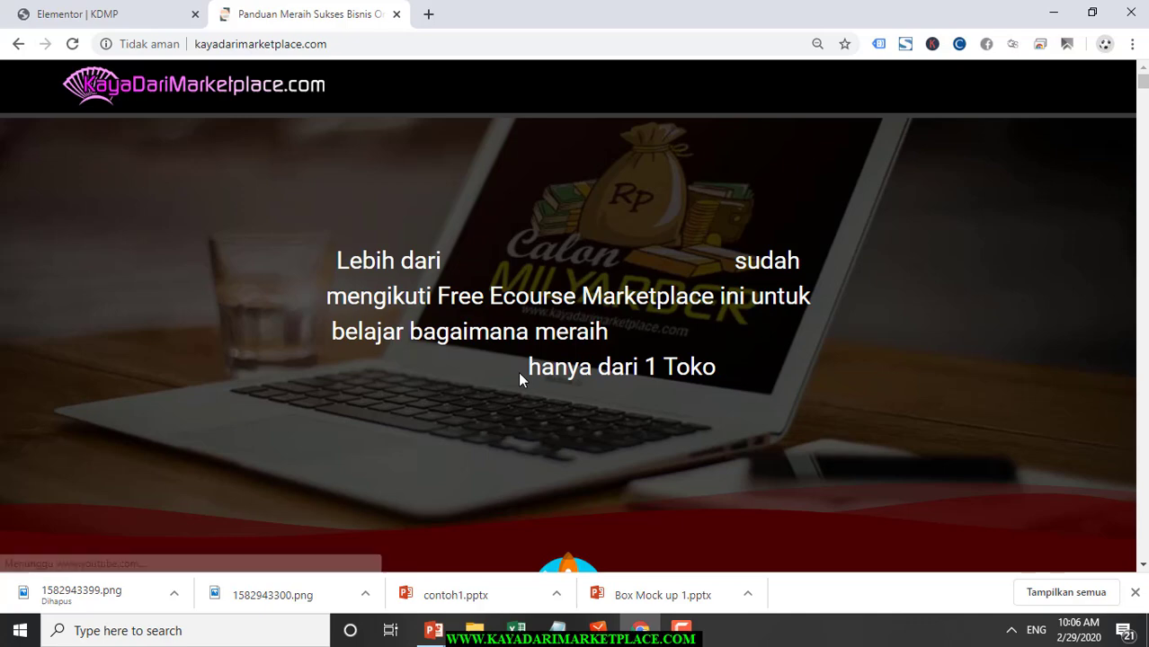
Copy the bold introduction of the Panduan Master Facebook Ads bonus, from "Panduan ini berisi video step by step" through "19 Video"
scroll(1125, 395, "down", 5)
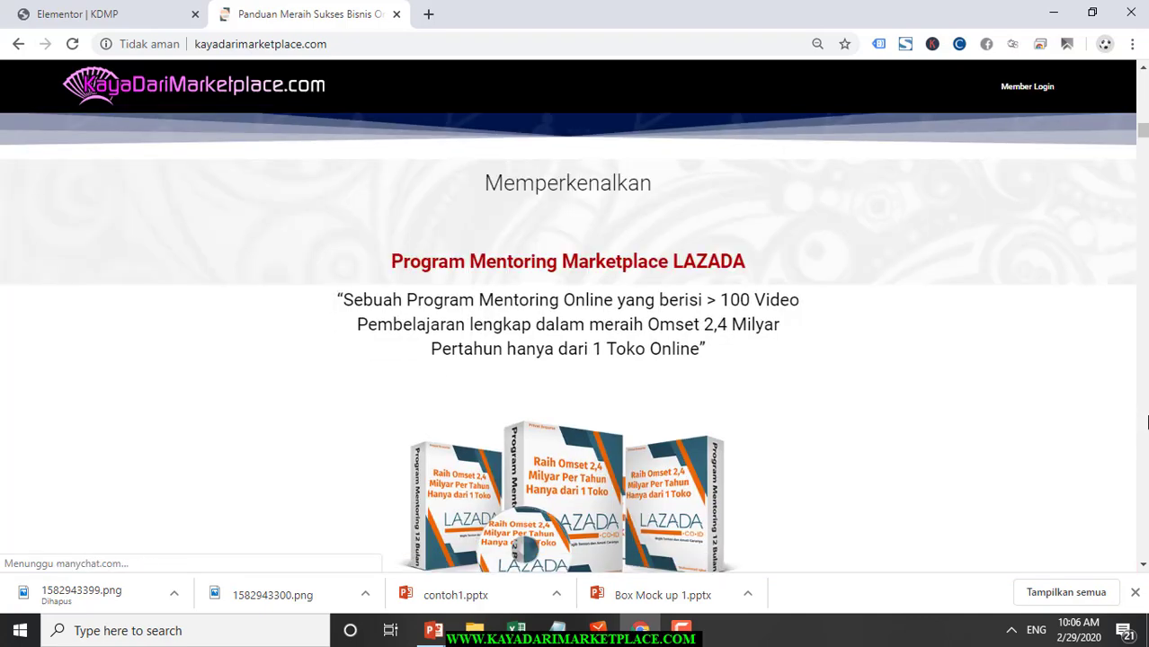
scroll(1148, 422, "down", 10)
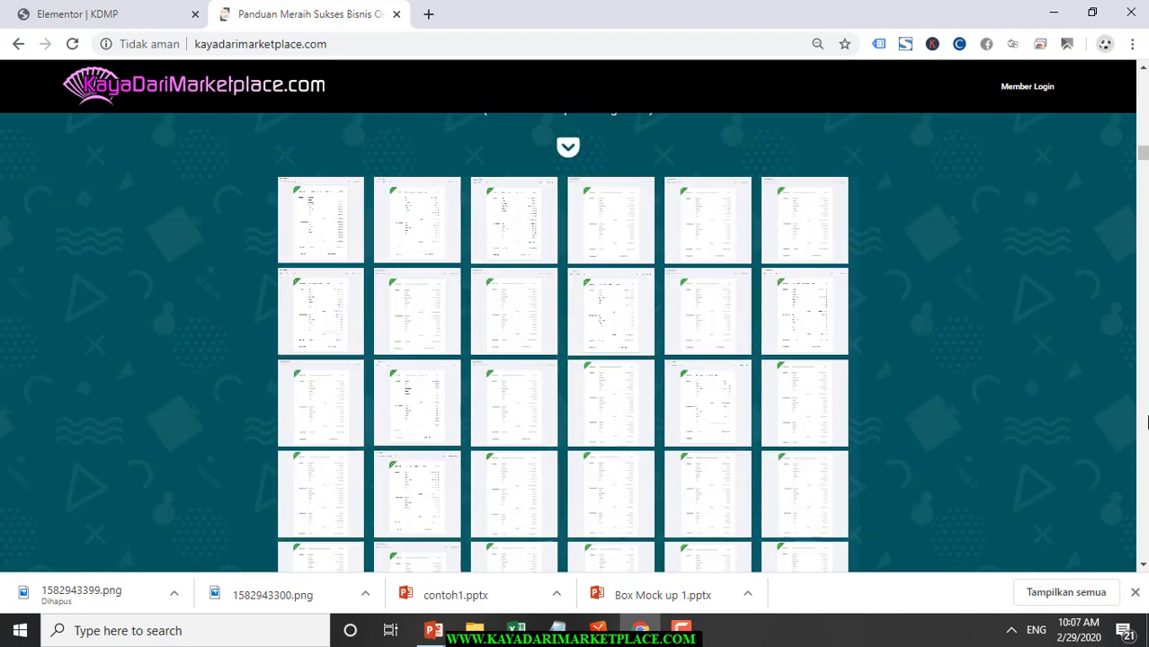
scroll(1147, 423, "down", 15)
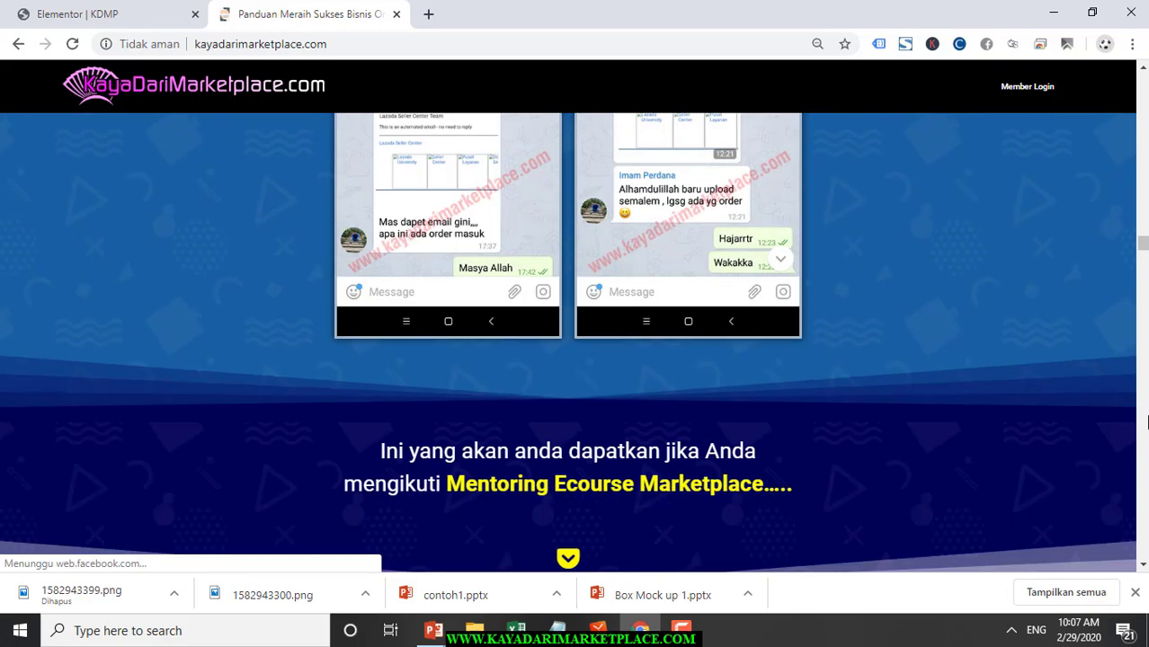
scroll(1147, 423, "down", 10)
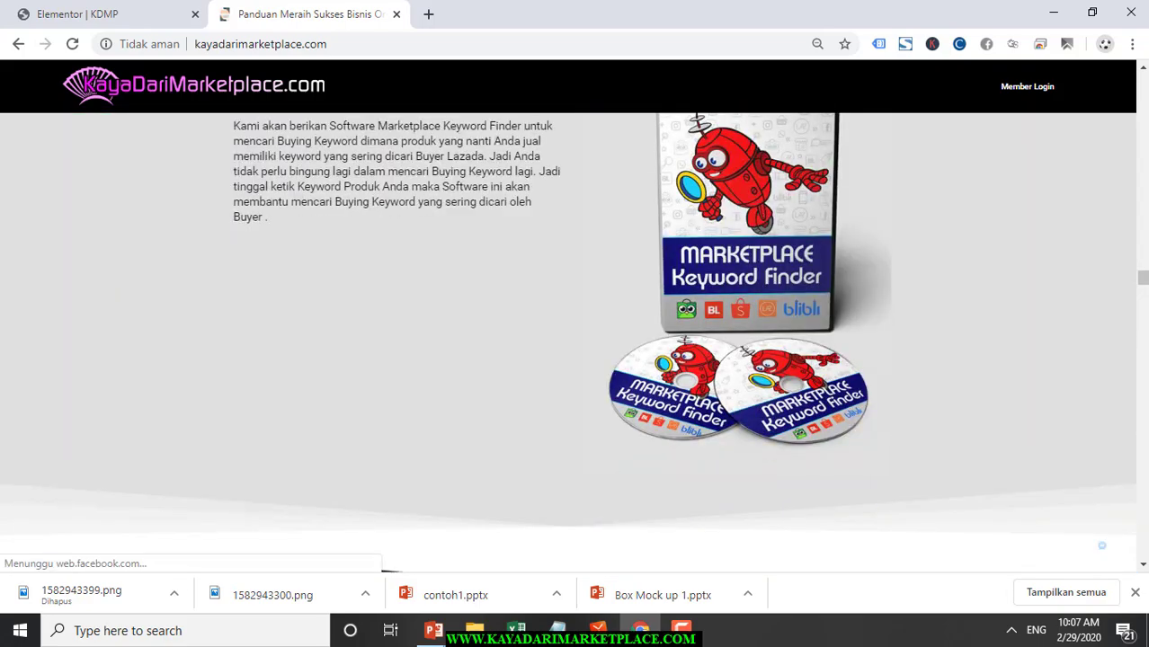
scroll(1142, 357, "down", 5)
scroll(575, 342, "down", 8)
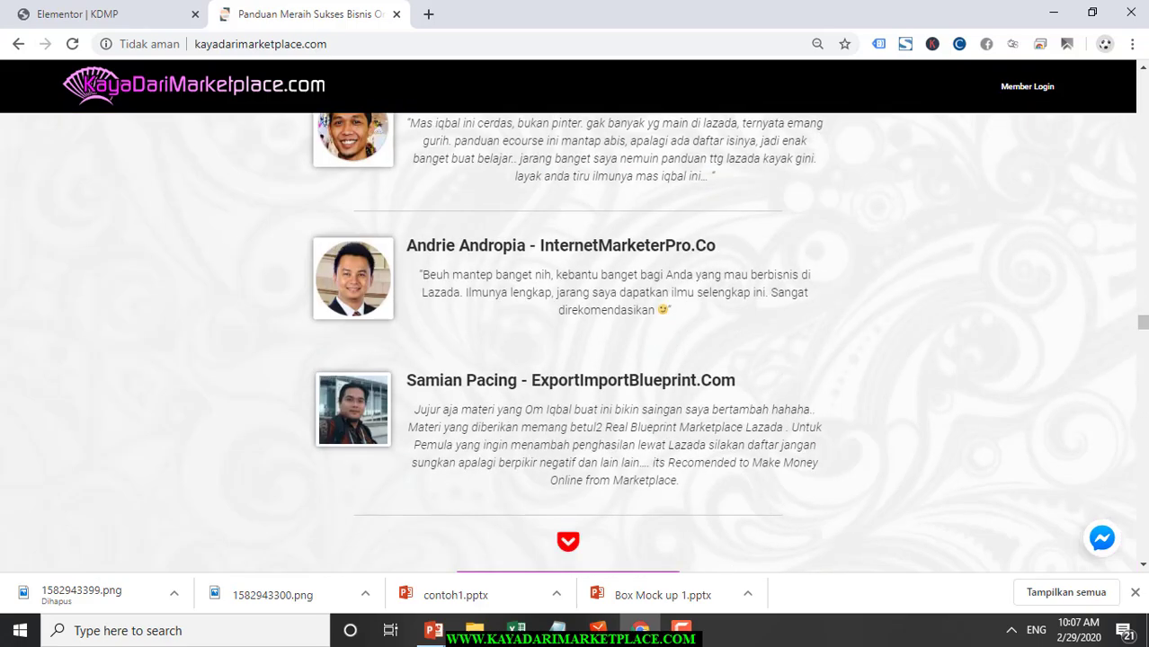
scroll(575, 342, "down", 6)
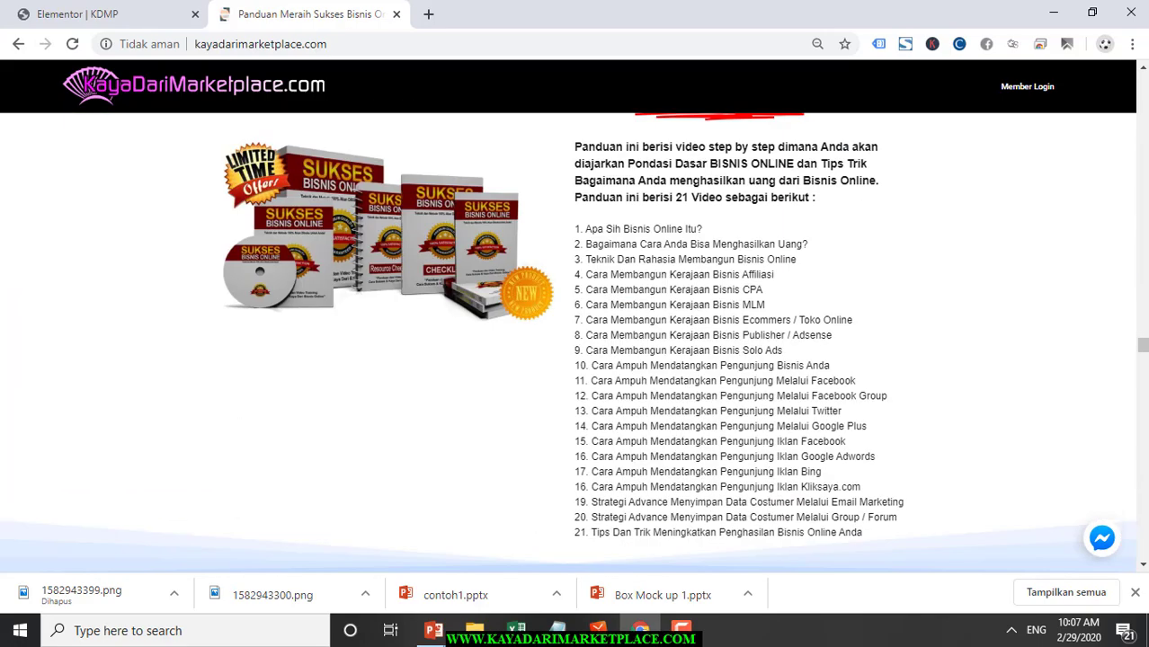
scroll(1148, 474, "down", 5)
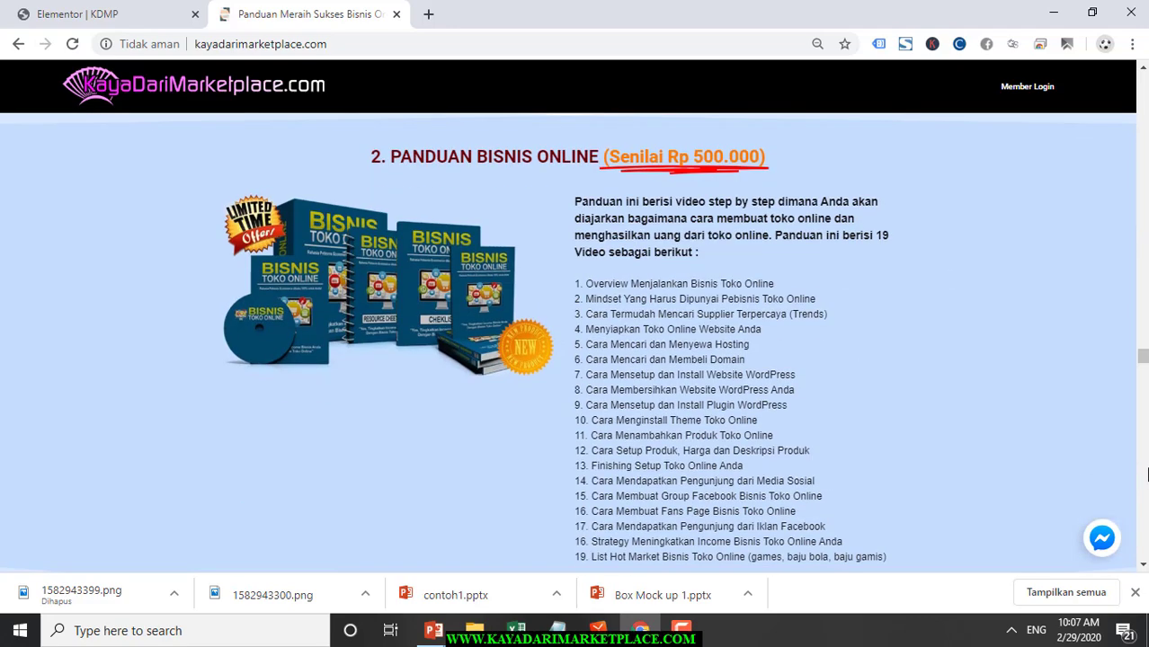
scroll(1147, 474, "down", 5)
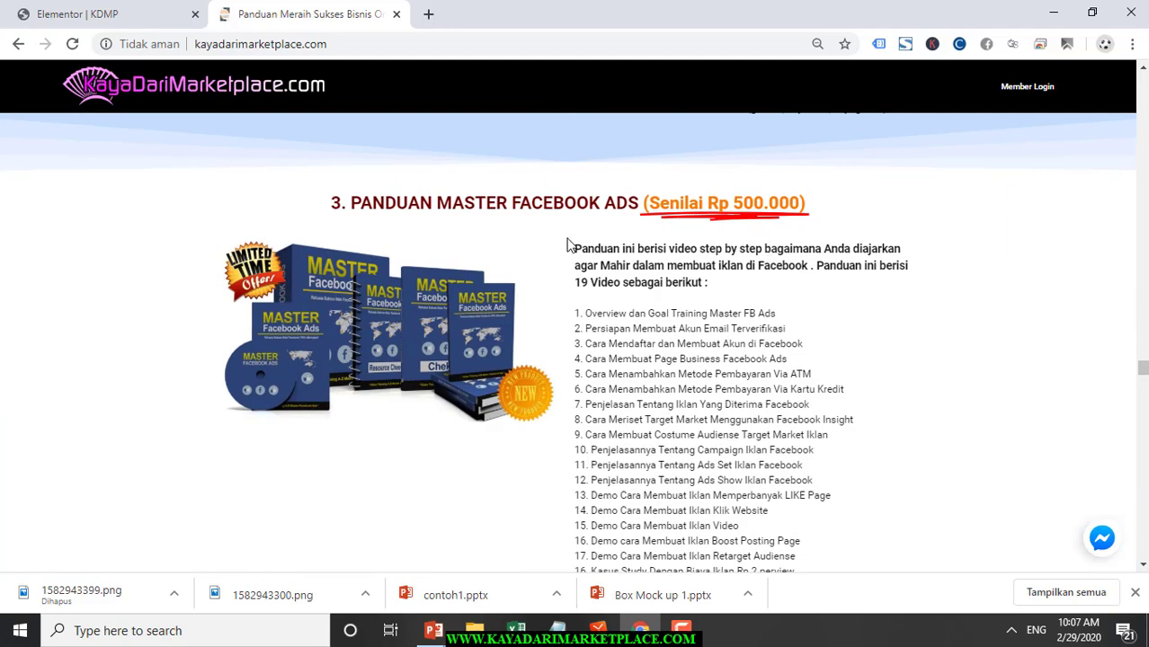
mouse_move(578, 249)
left_mouse_down()
mouse_move(688, 286)
mouse_move(611, 300)
mouse_move(620, 286)
left_mouse_up()
key("ctrl+c")
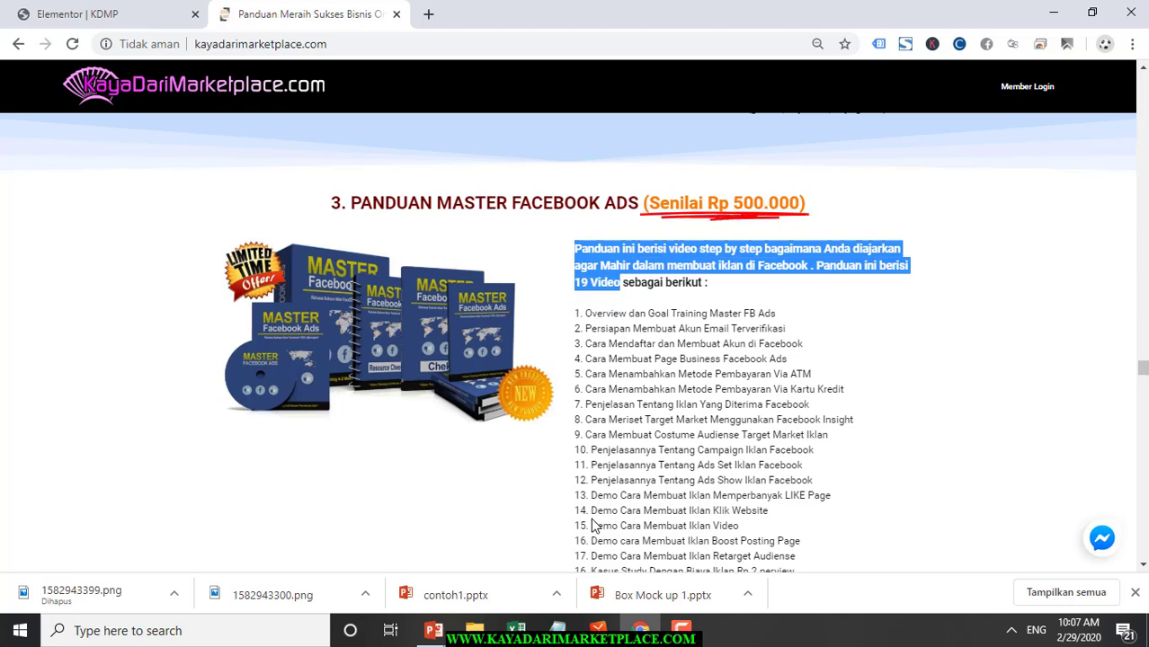
left_click(599, 629)
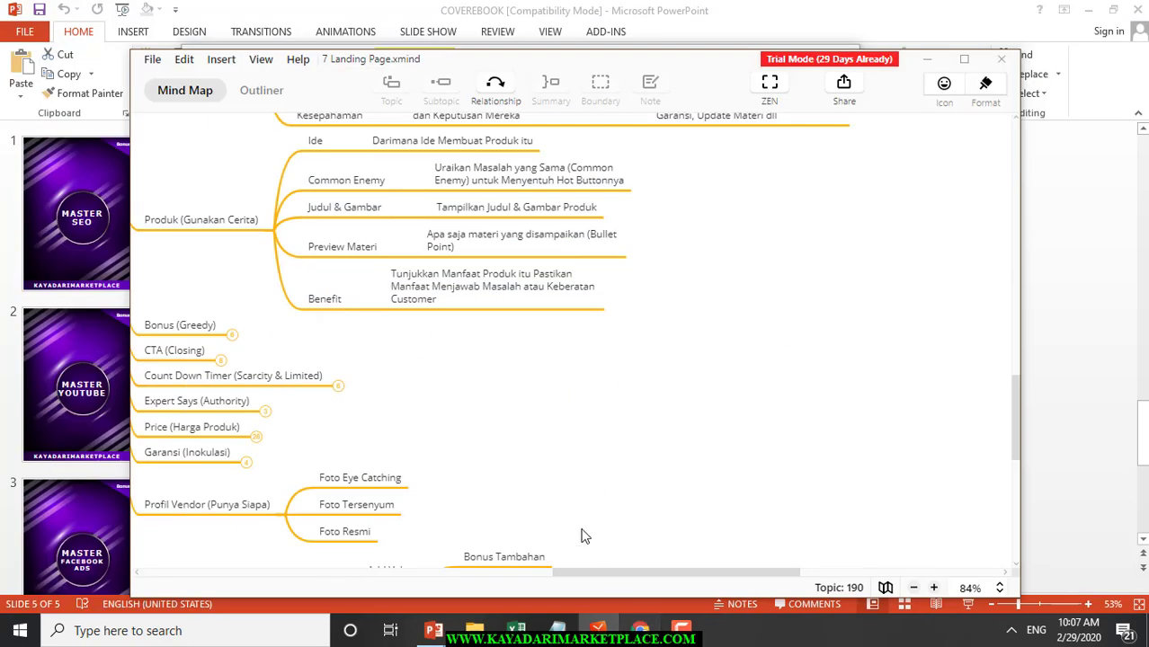
left_click(637, 632)
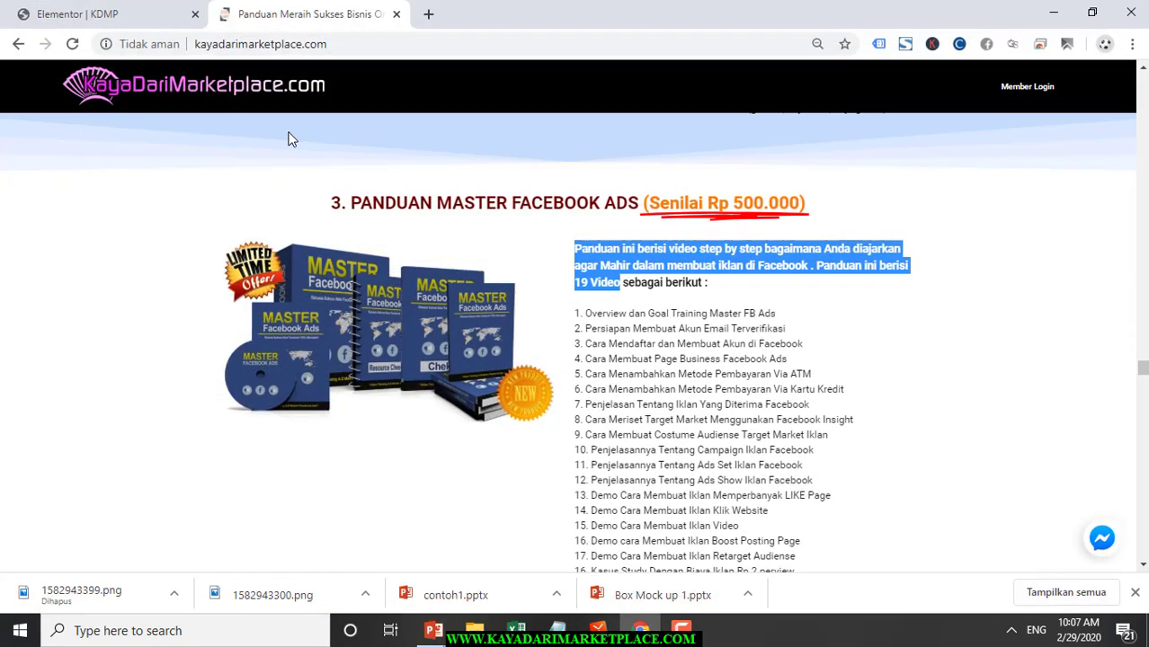
Replace the placeholder description on the Master Facebook Ads bonus card with the copied introduction ending in "19 Video"
left_click(177, 14)
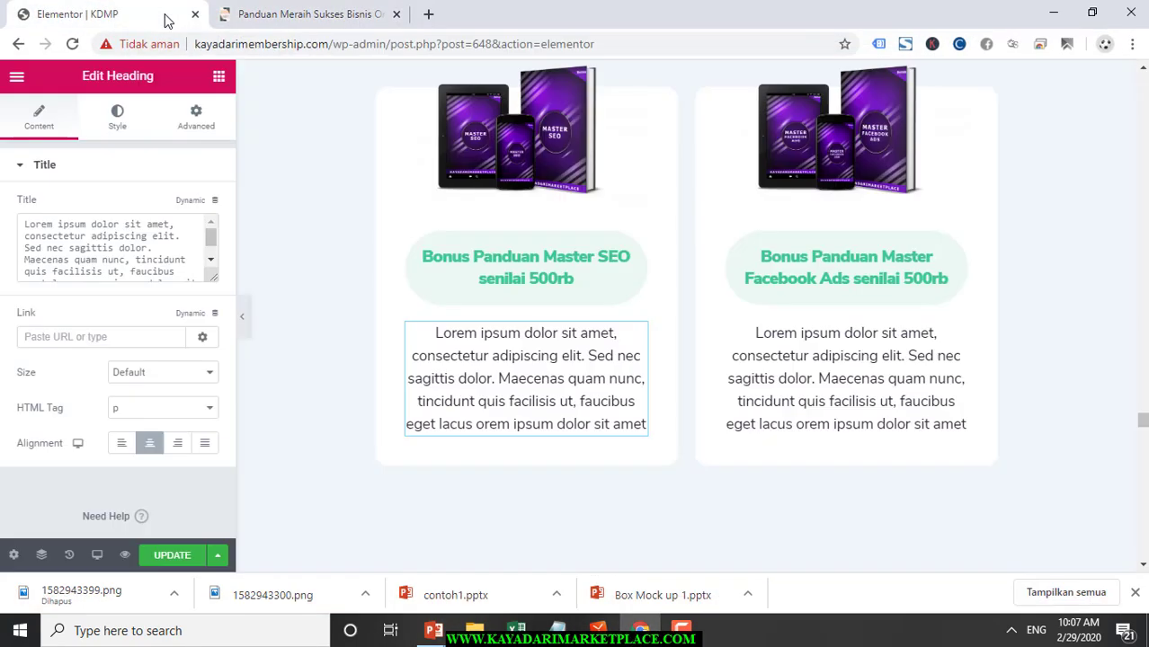
left_click(791, 339)
left_click(171, 259)
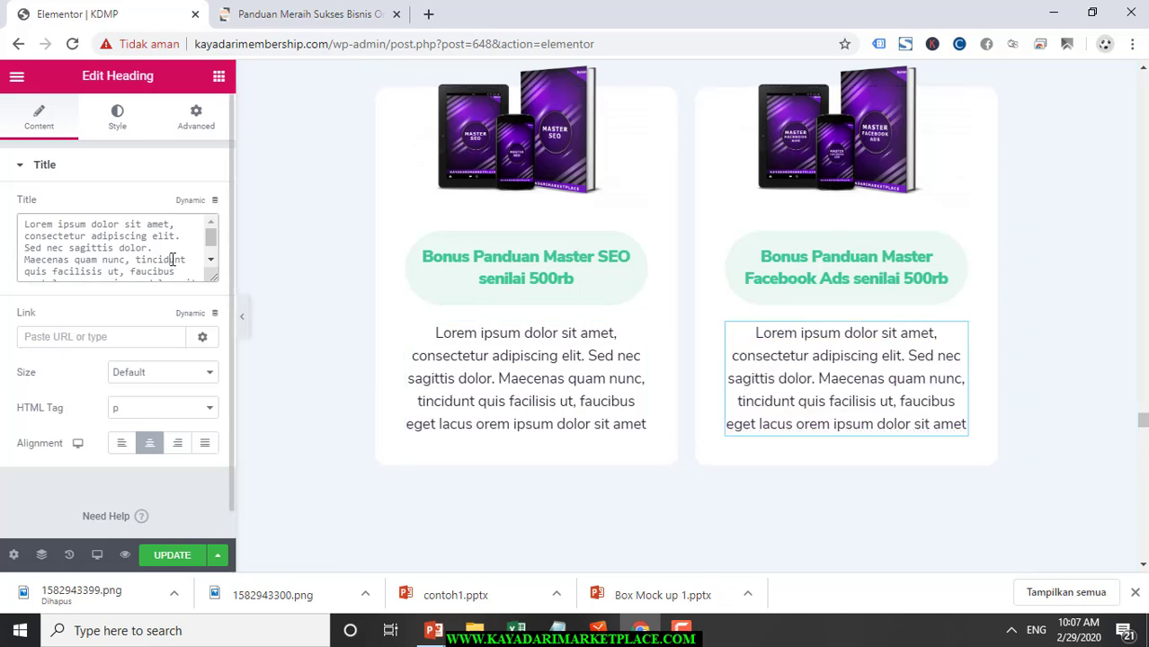
key("ctrl+a")
key("ctrl+v")
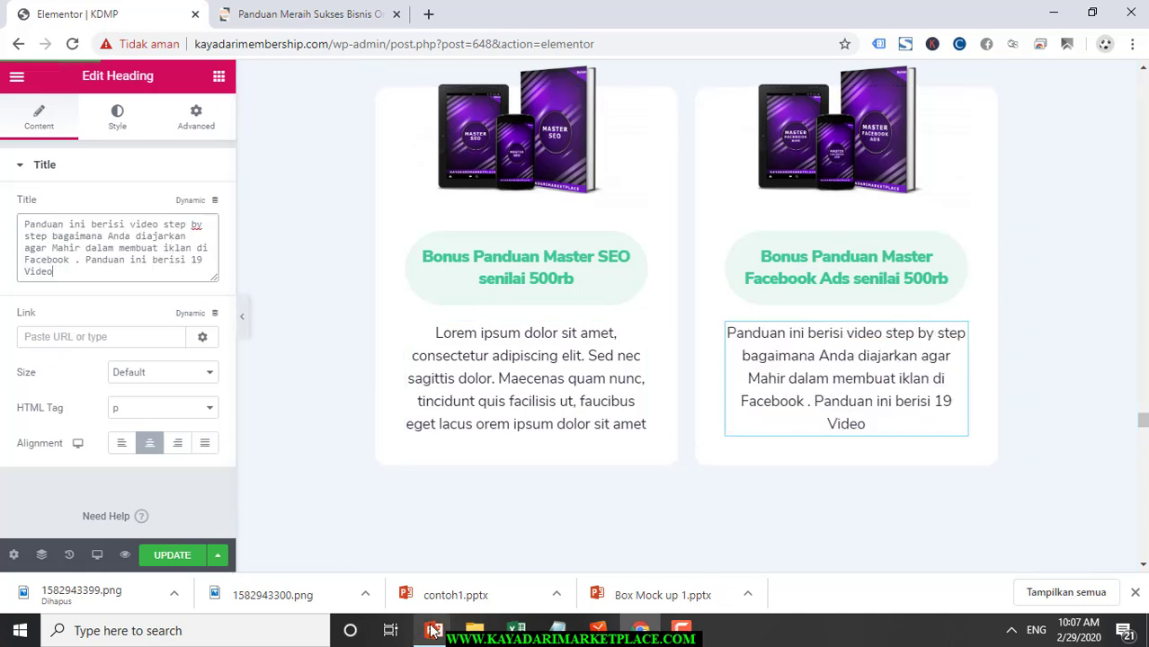
Copy the bold introduction of the Panduan Viral Youtube bonus on the sales site, from "Panduan ini berisi video step by step" through "17 Video"
left_click(626, 638)
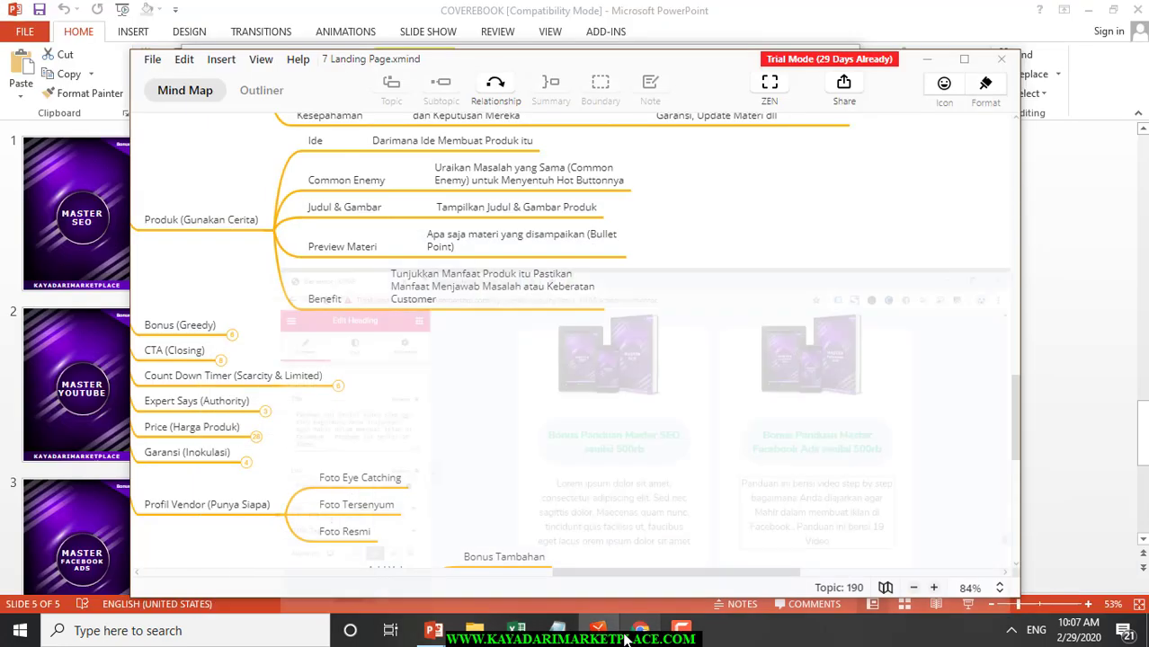
left_click(626, 638)
left_click(373, 18)
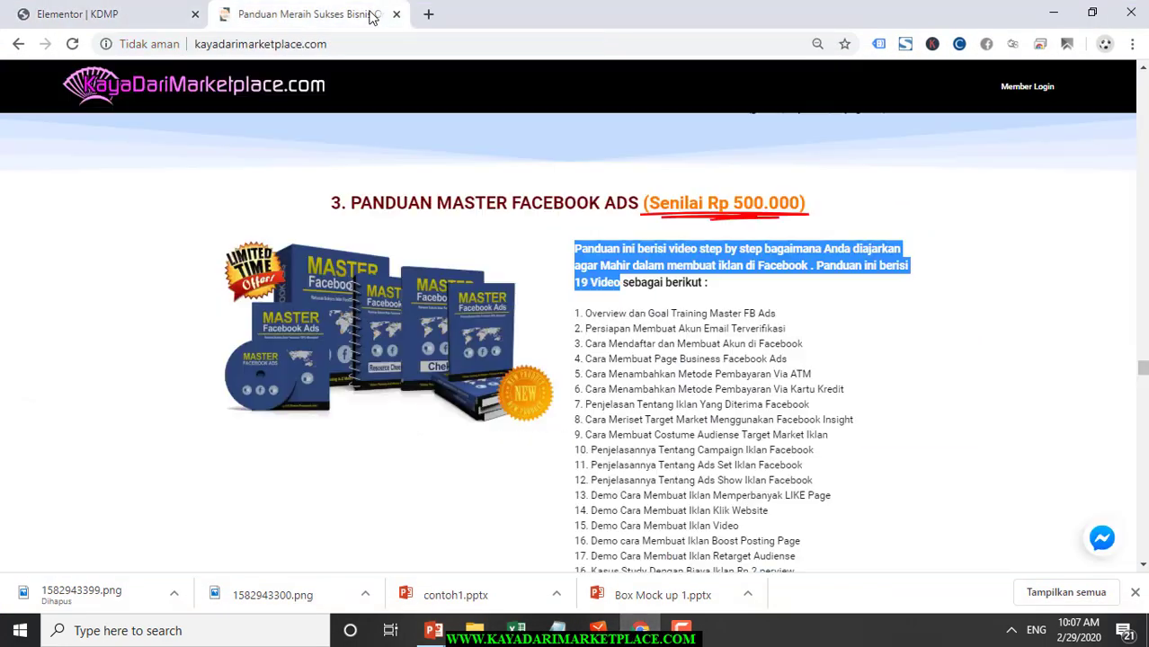
scroll(683, 396, "down", 5)
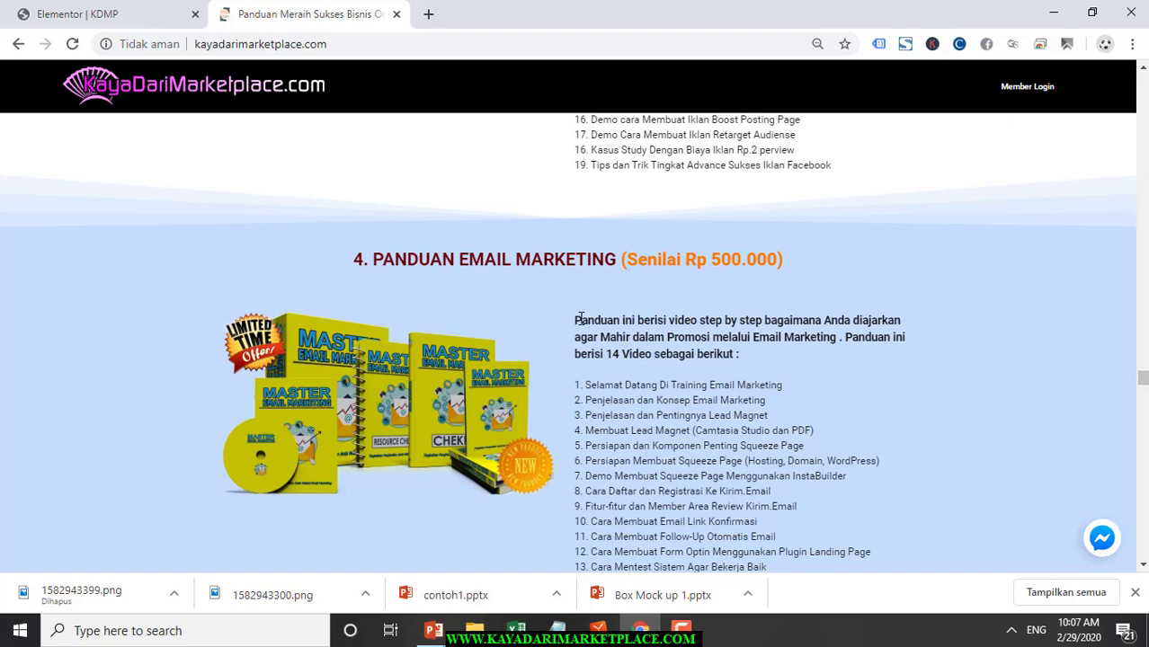
scroll(654, 429, "down", 8)
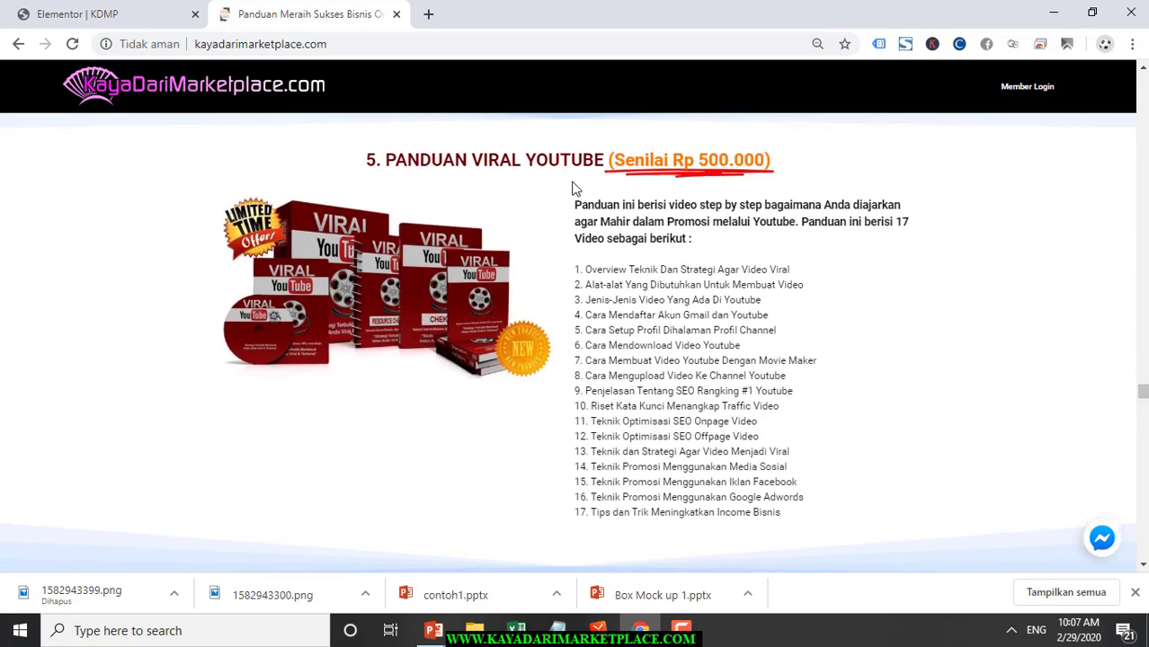
left_click_drag(577, 203, 609, 236)
key("ctrl+c")
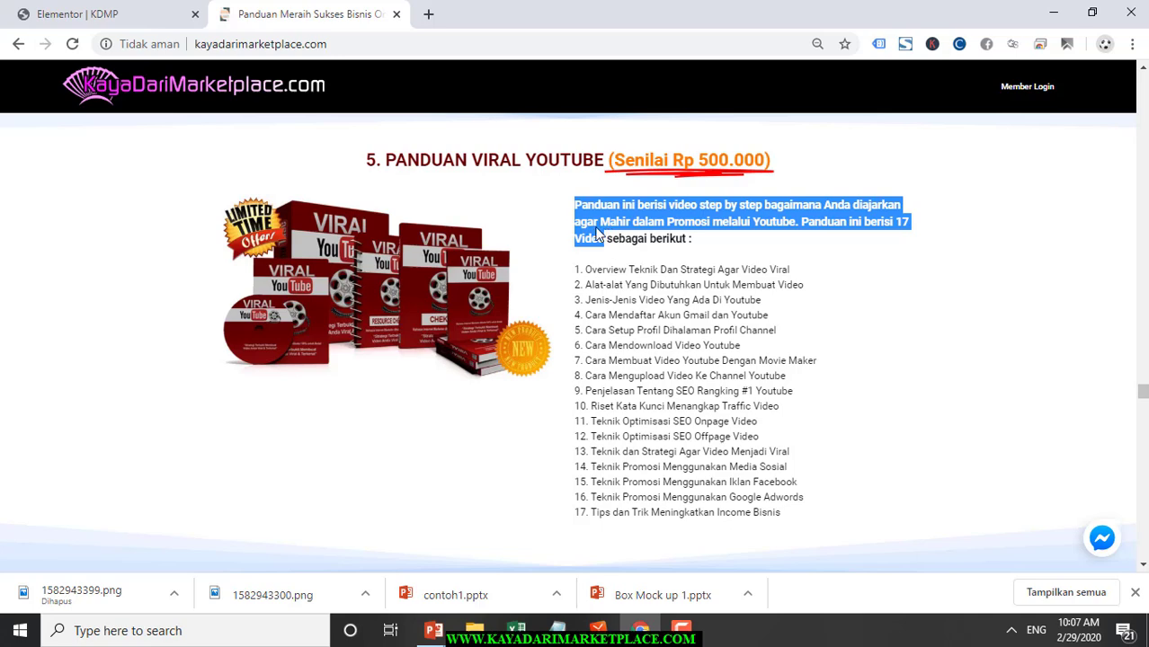
Return to the Elementor page and open the placeholder description under the Master Youtube bonus card's title for editing
left_click(645, 632)
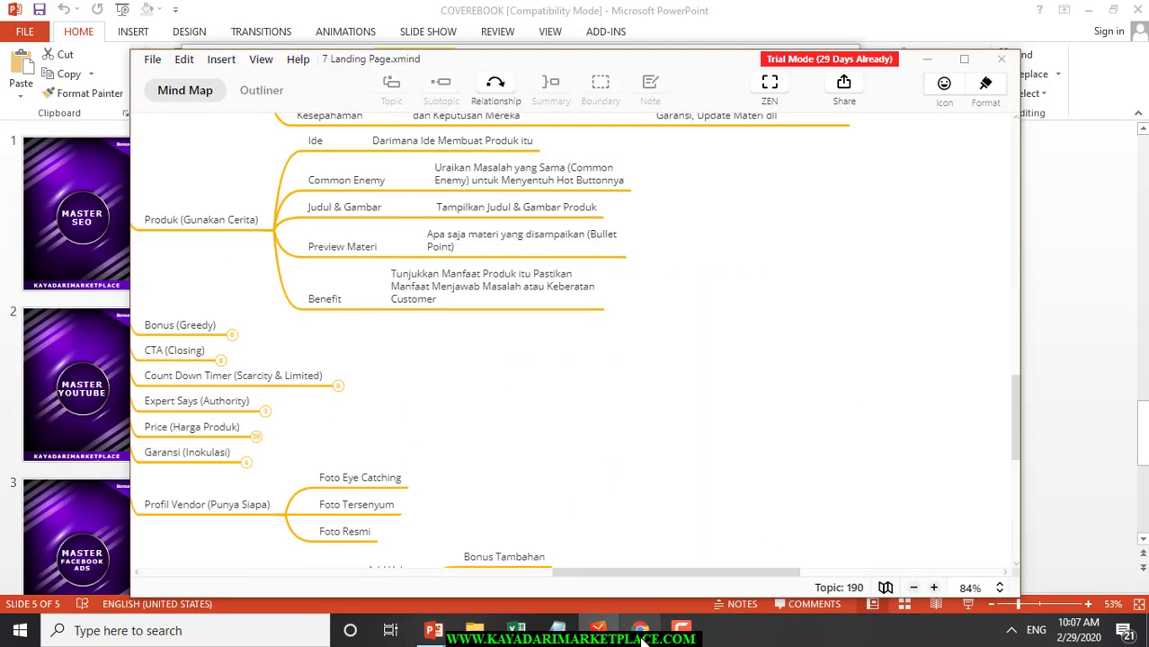
left_click(653, 635)
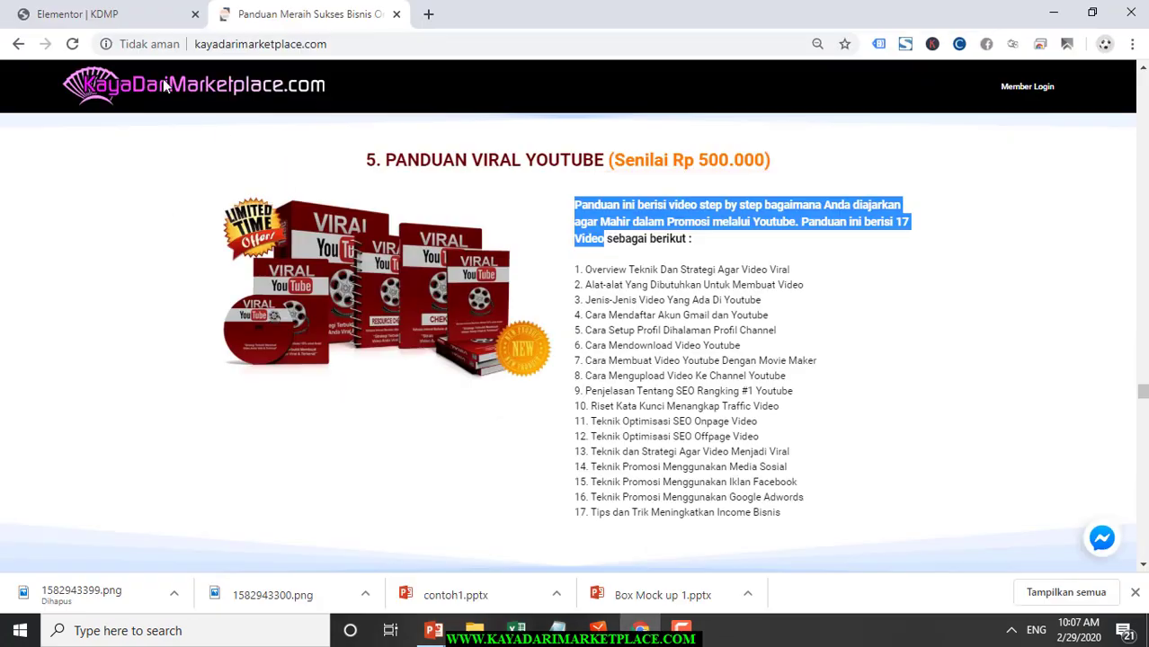
left_click(126, 13)
scroll(565, 359, "up", 3)
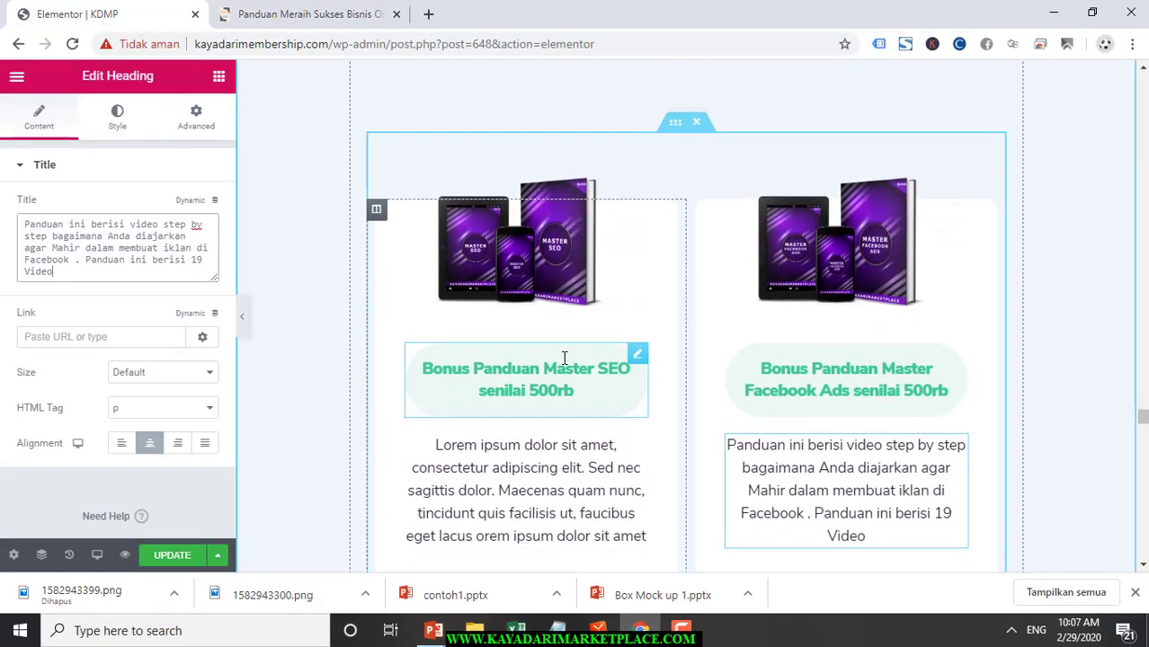
scroll(564, 358, "down", 9)
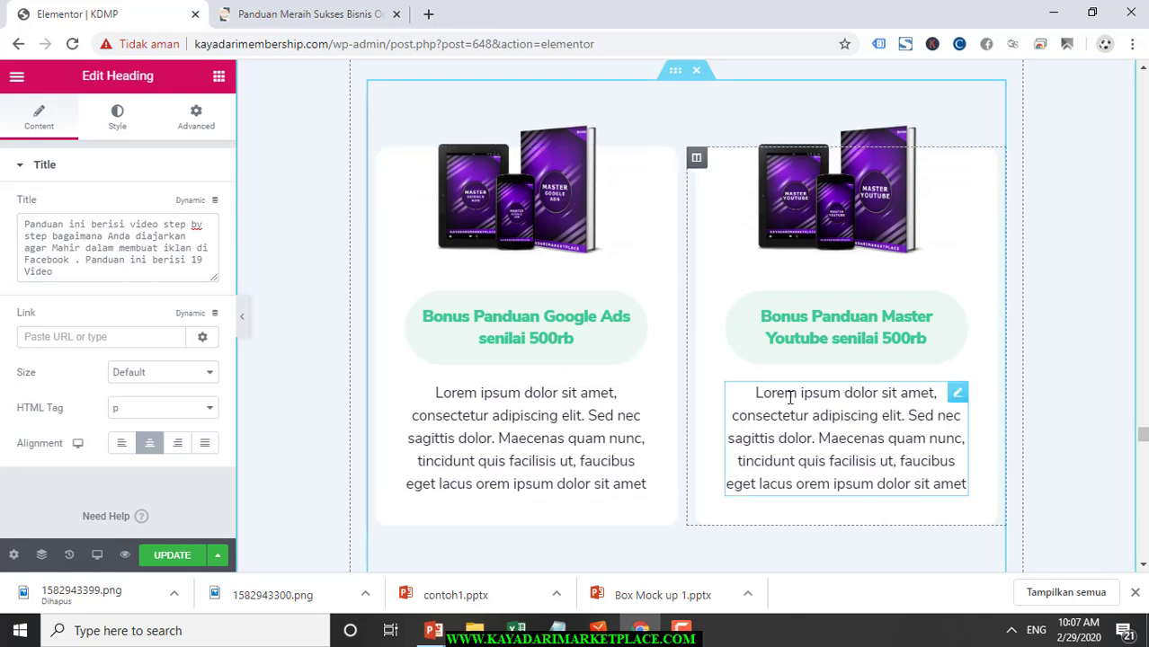
left_click(790, 398)
key("ctrl+a")
key("ctrl+v")
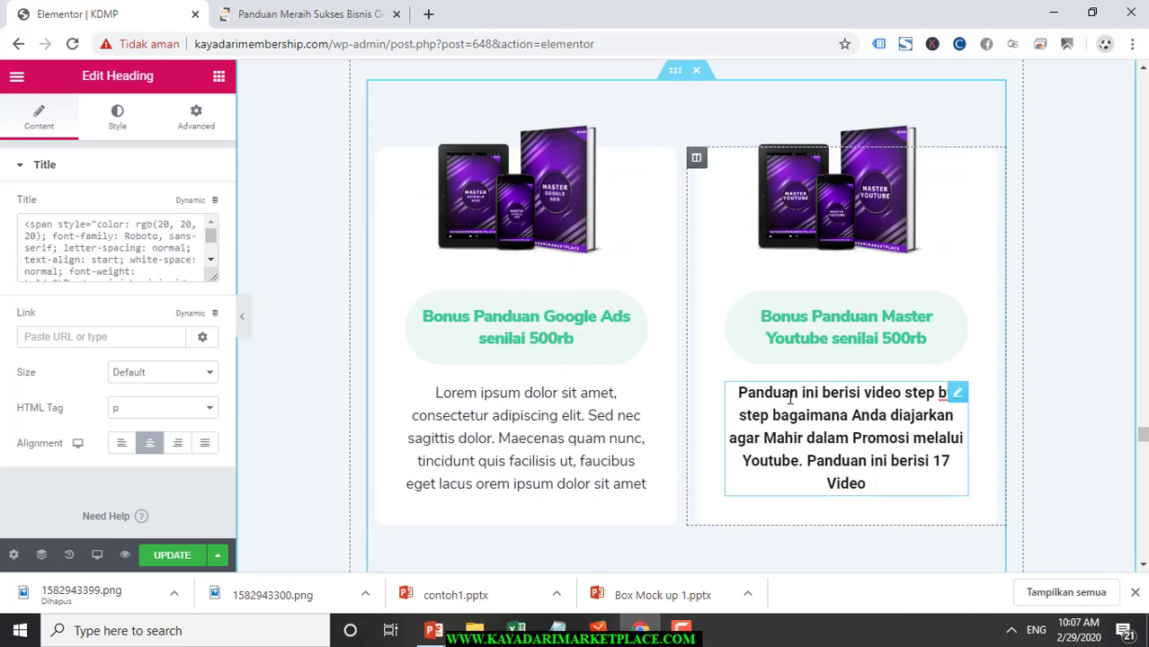
key("ctrl+z")
key("ctrl+z")
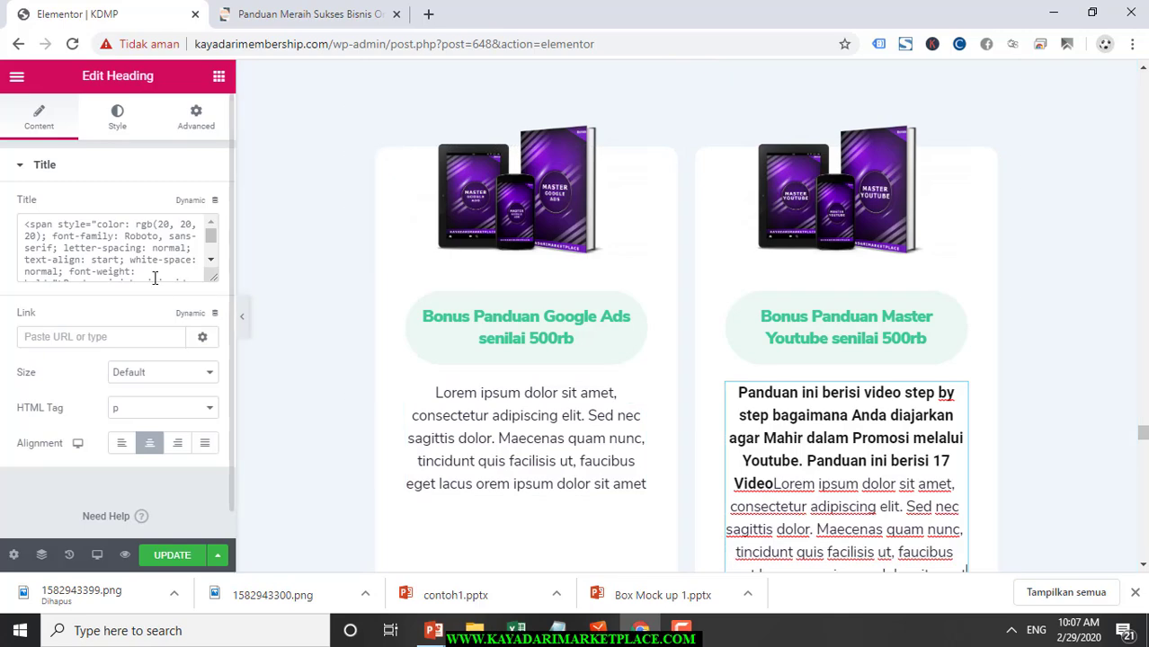
Replace the entire Master Youtube card description with the copied Youtube introduction as plain text without the source formatting
left_click(154, 278)
key("ctrl+a")
key("ctrl+v")
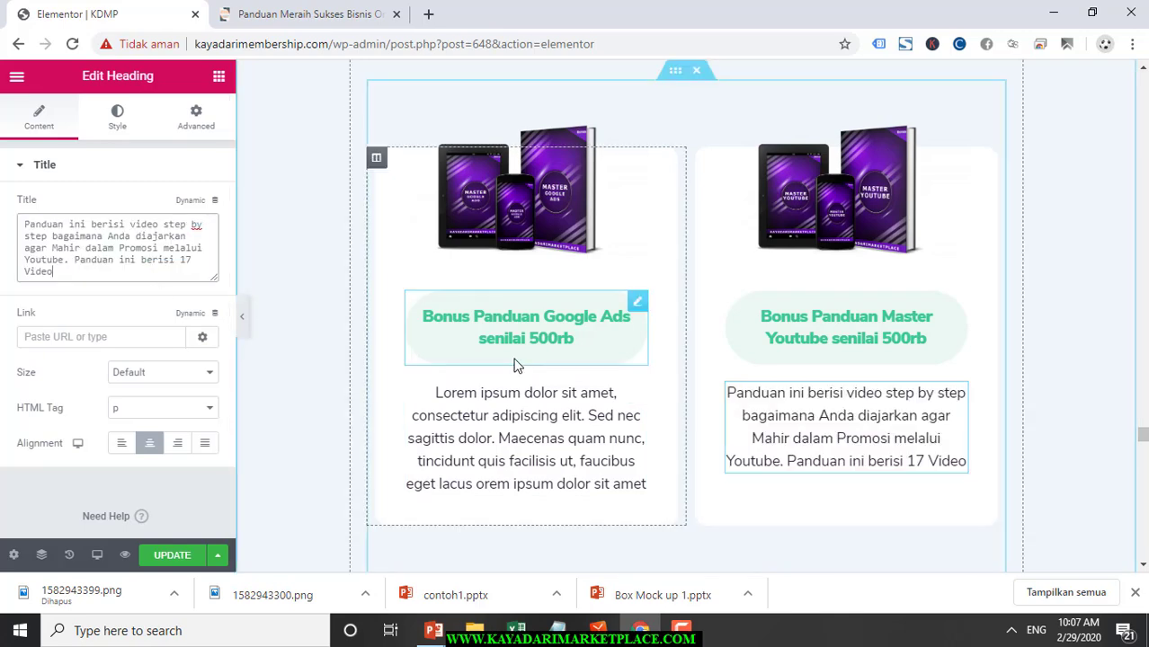
Copy the bold introduction of the Panduan Master Google Adwords bonus on the sales site, ending at "17 Video"
scroll(513, 365, "down", 7)
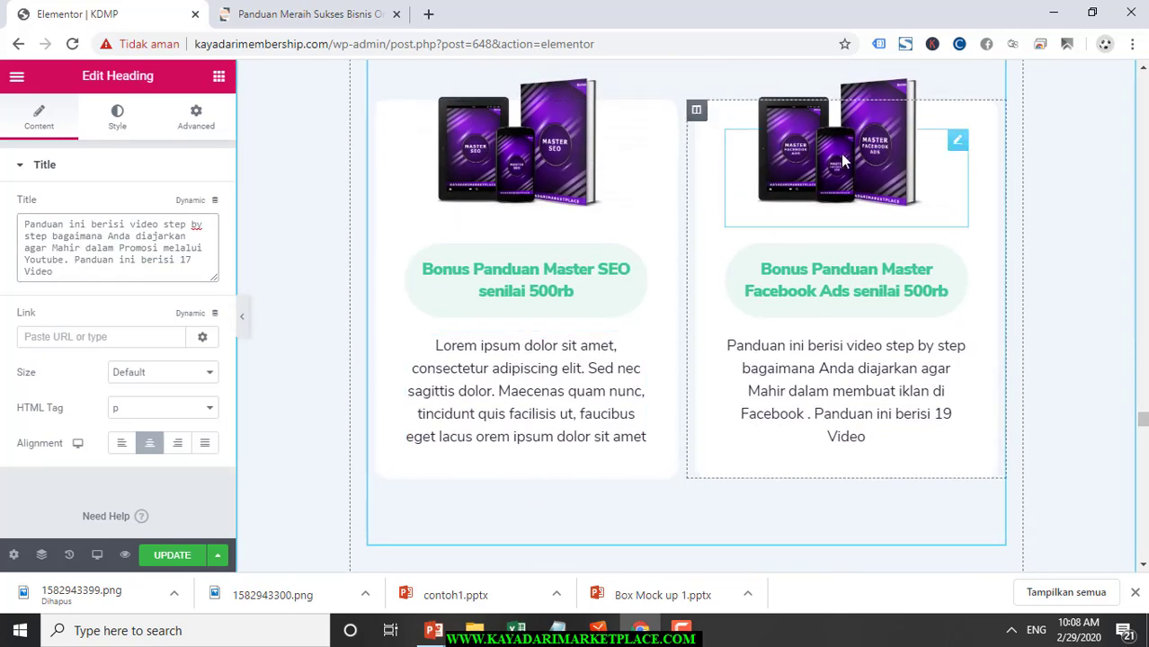
scroll(519, 258, "down", 1)
scroll(518, 258, "down", 4)
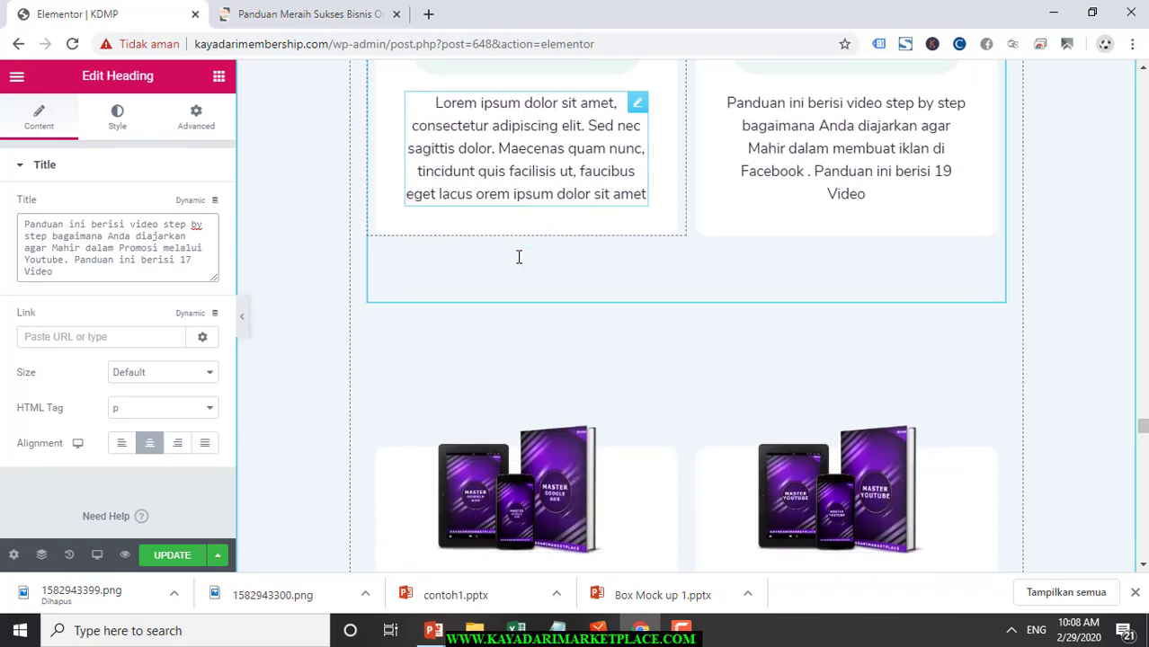
left_click(330, 13)
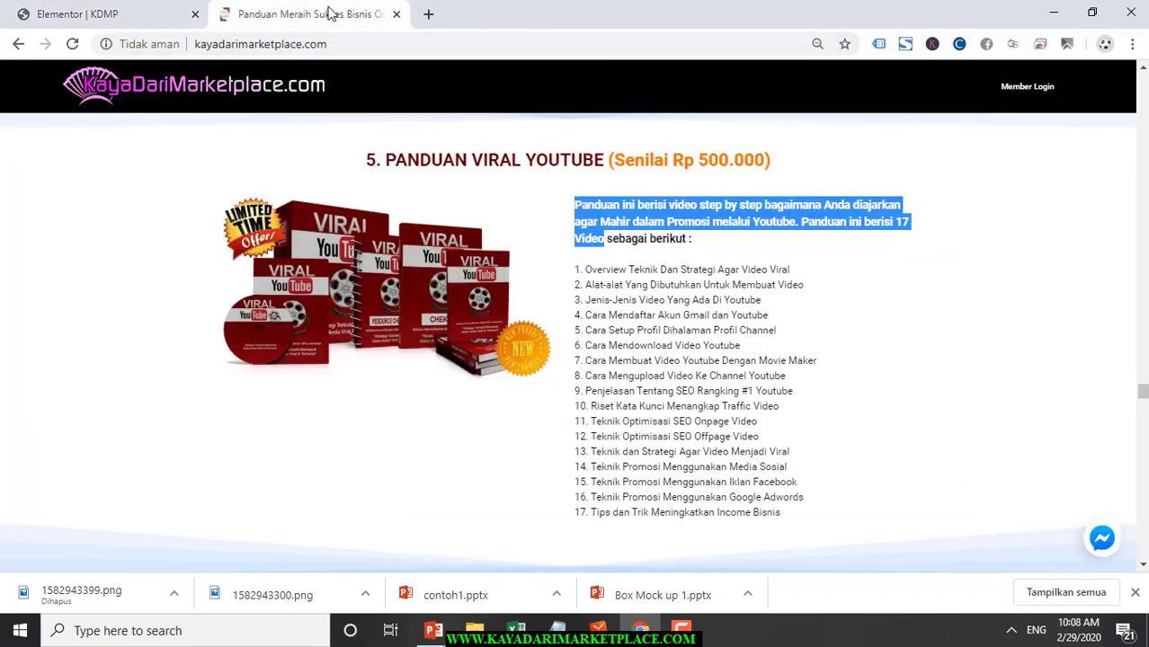
scroll(600, 339, "down", 6)
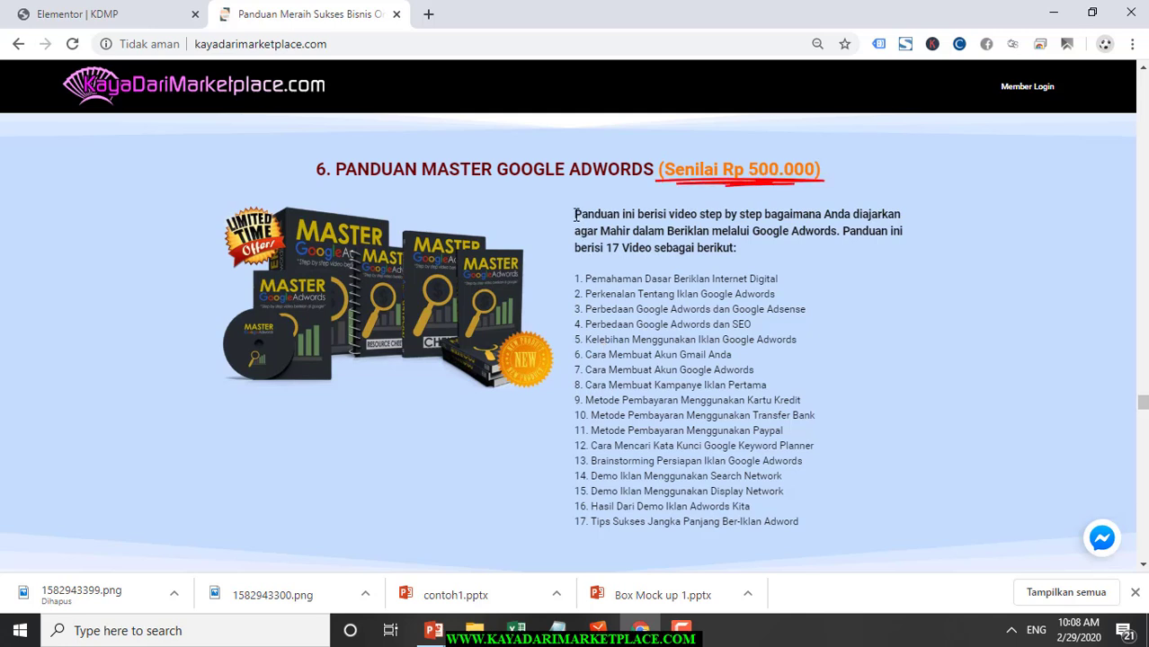
left_click_drag(576, 214, 649, 253)
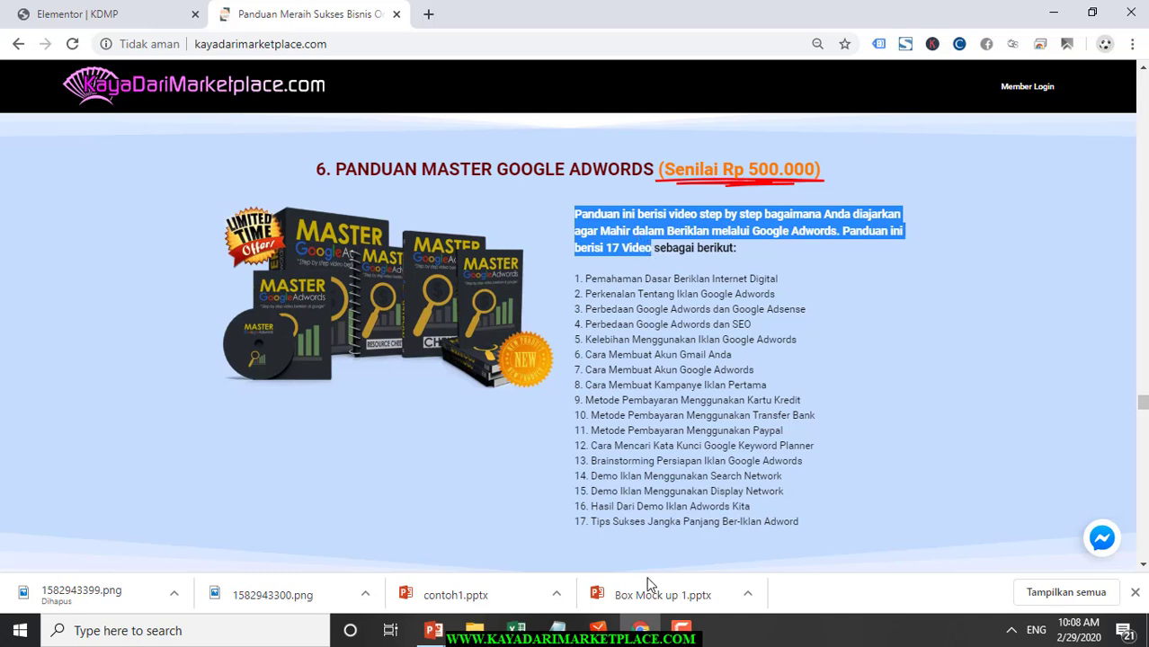
Replace the placeholder description on the Google Ads bonus card with the copied Google Adwords introduction
left_click(151, 28)
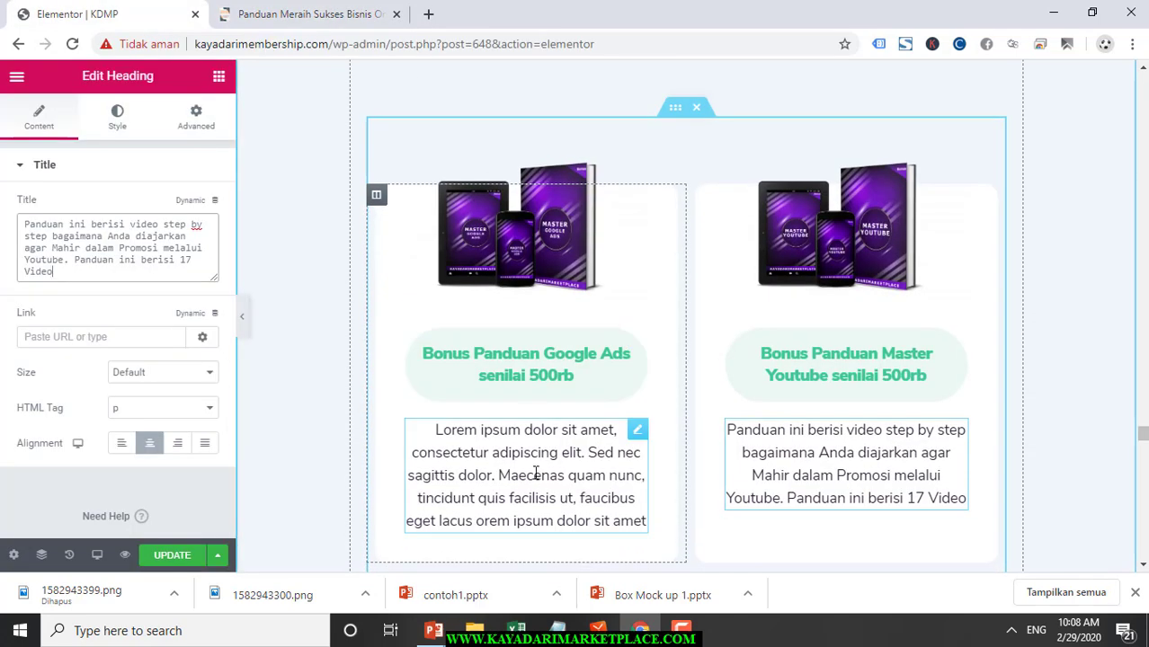
left_click(536, 474)
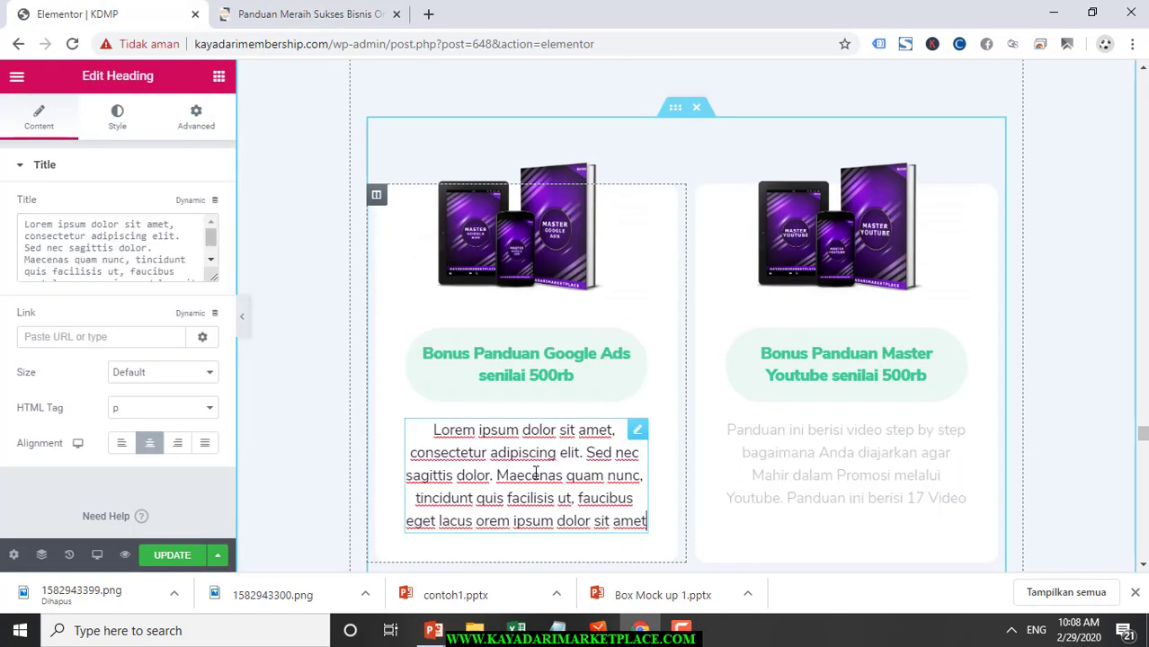
triple_click(186, 253)
type("Panduan ini berisi video step by step bagaimana Anda diajarkan agar Mahir dalam Beriklan melalui Google Adwords. Panduan ini berisi 17 Video")
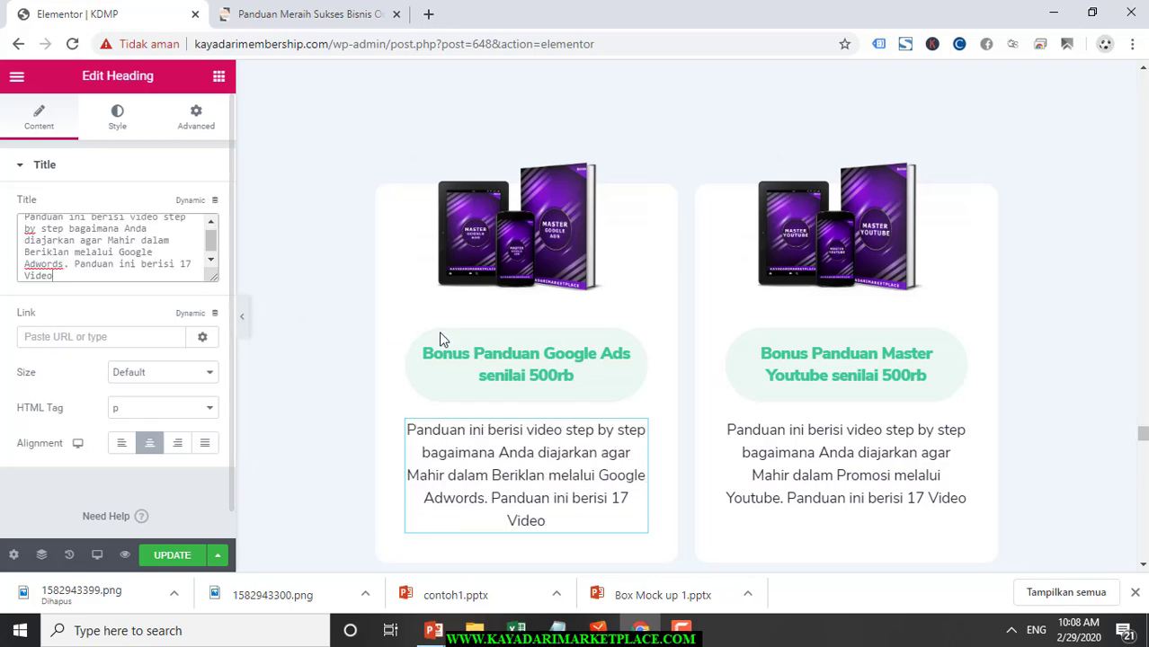
Copy the bold introduction of the Panduan Master SEO bonus on the sales site, from "Panduan ini berisi" through "10 Video"
scroll(602, 396, "up", 2)
scroll(603, 393, "up", 3)
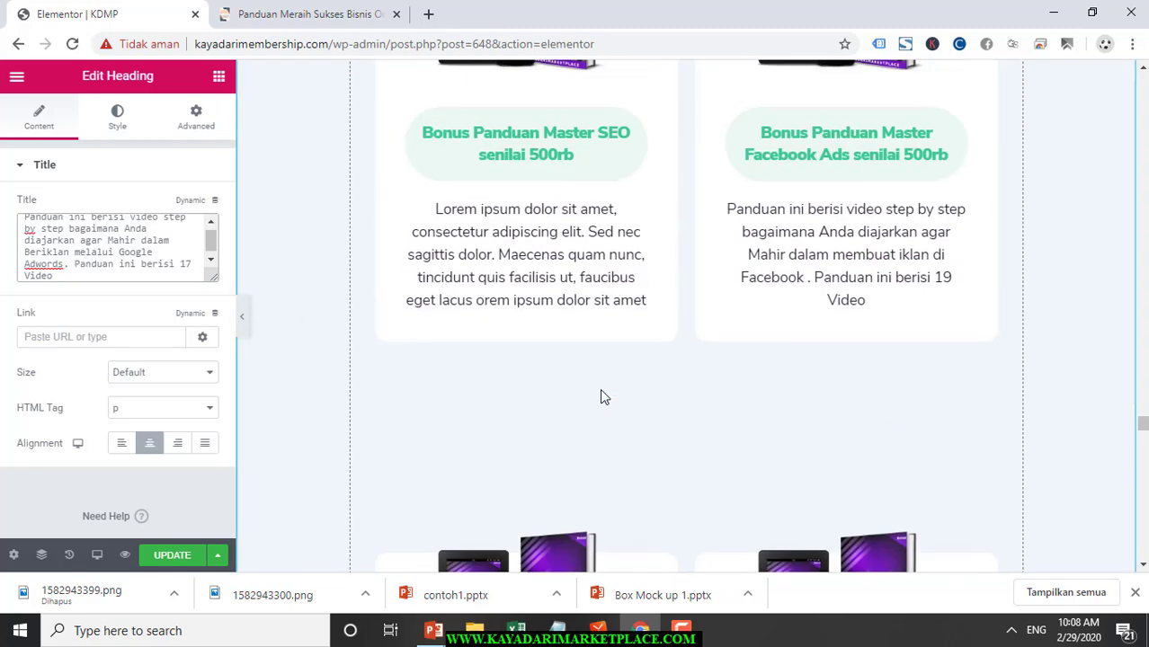
scroll(602, 393, "down", 4)
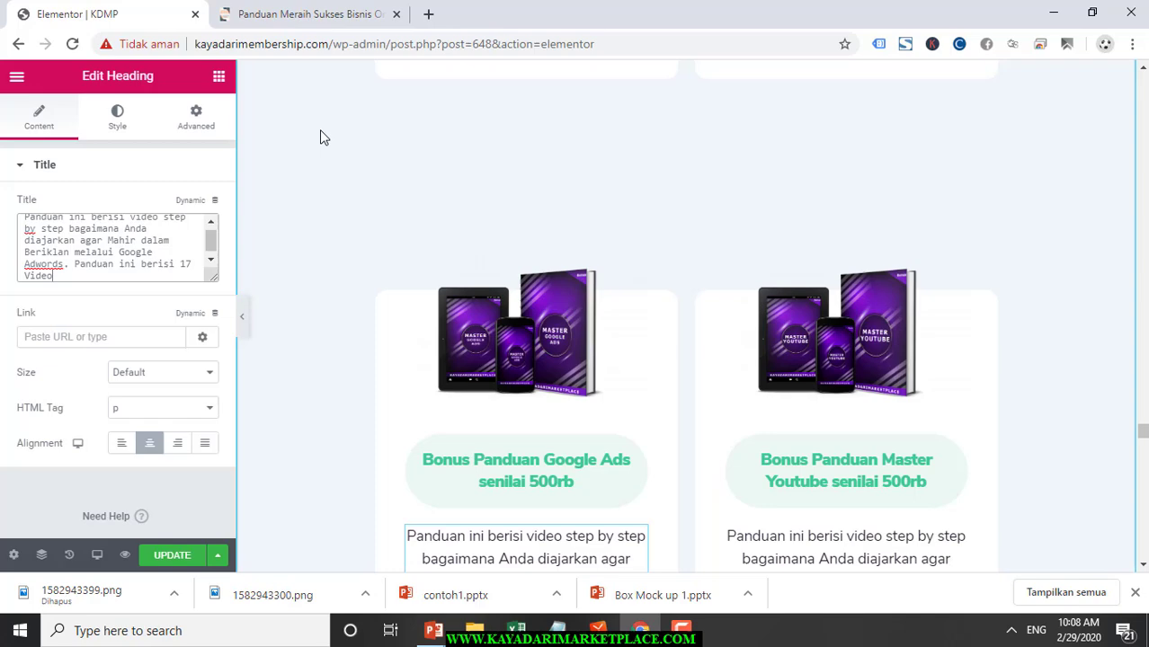
left_click(315, 15)
scroll(567, 439, "down", 4)
scroll(568, 447, "down", 1)
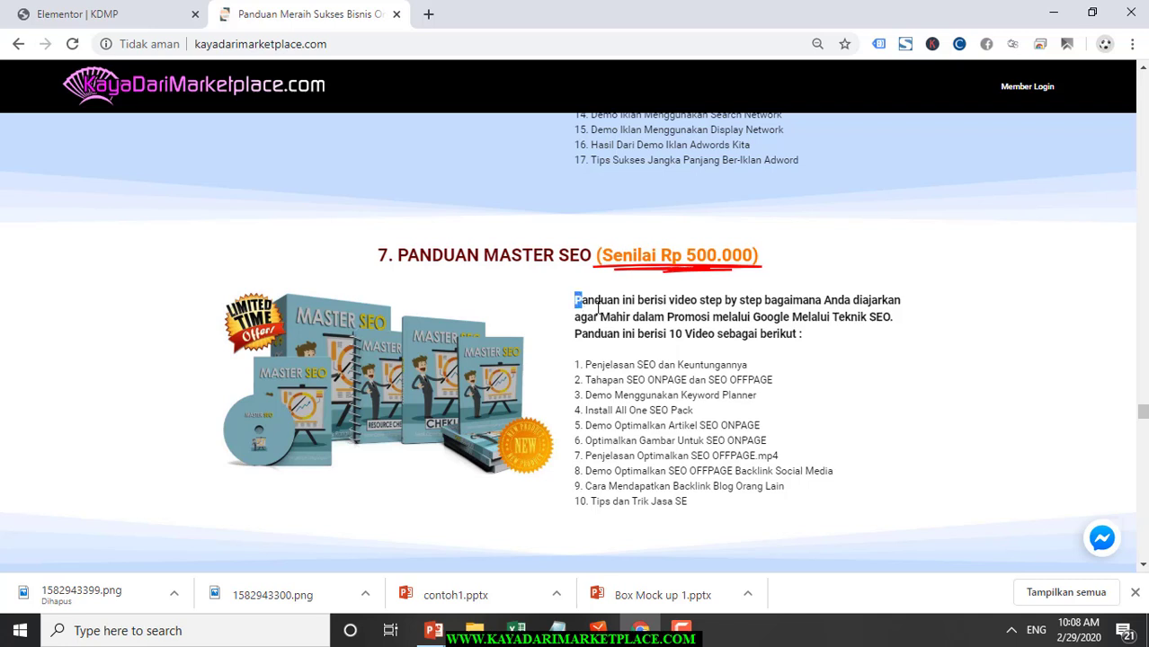
left_click_drag(598, 307, 711, 339)
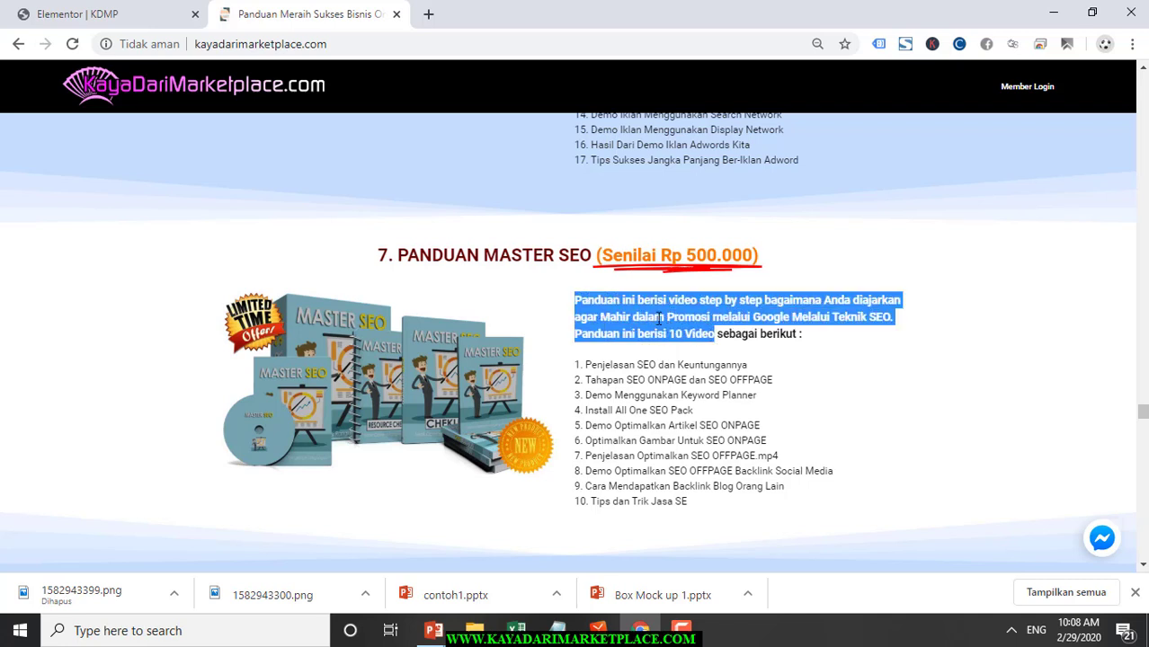
Replace the placeholder description on the Master SEO bonus card with the copied SEO introduction ending in "10 Video"
left_click(131, 14)
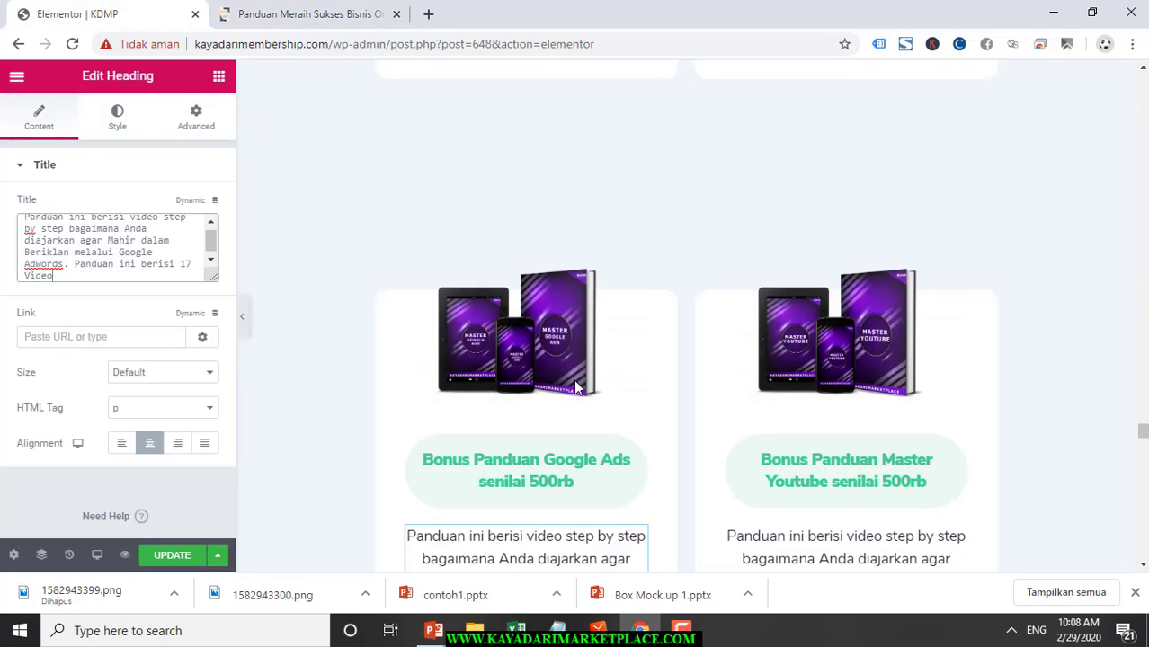
scroll(566, 529, "up", 2)
scroll(565, 528, "up", 3)
left_click(554, 395)
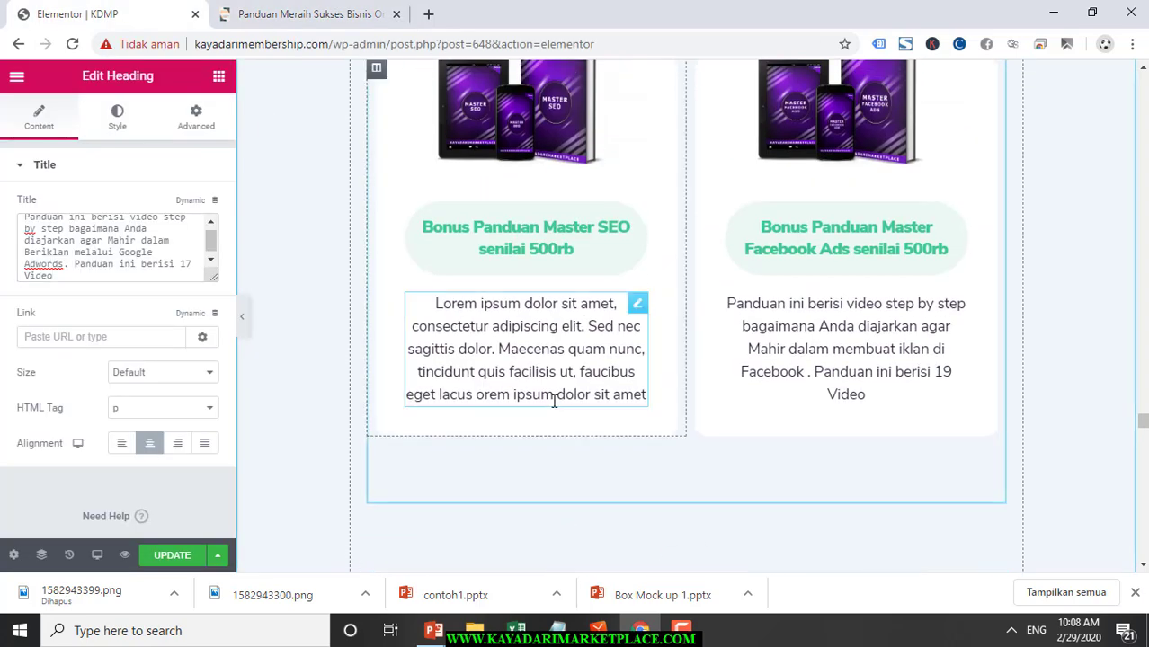
triple_click(554, 402)
left_click(134, 229)
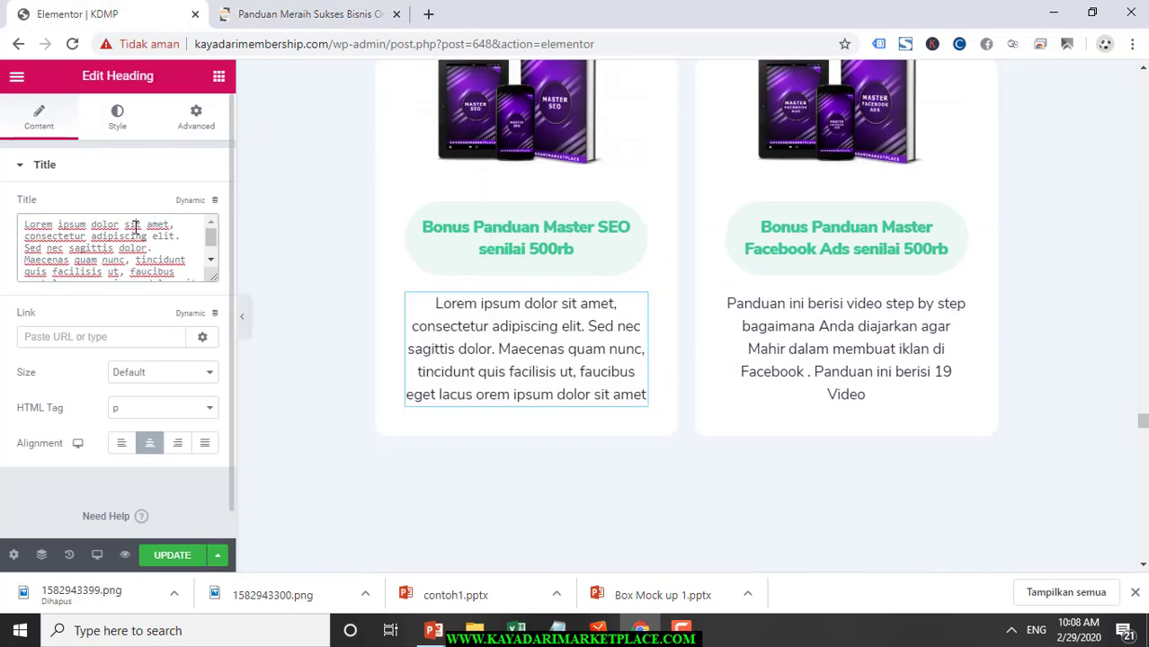
key("ctrl+a")
type("Panduan ini berisi video step by step bagaimana Anda diajarkan agar Mahir dalam Promosi melalui Google Melalui Teknik SEO. Panduan ini berisi 10 Video")
Review the landing page from the mentoring reasons through the four bonus cards to the section below them
scroll(601, 511, "down", 3)
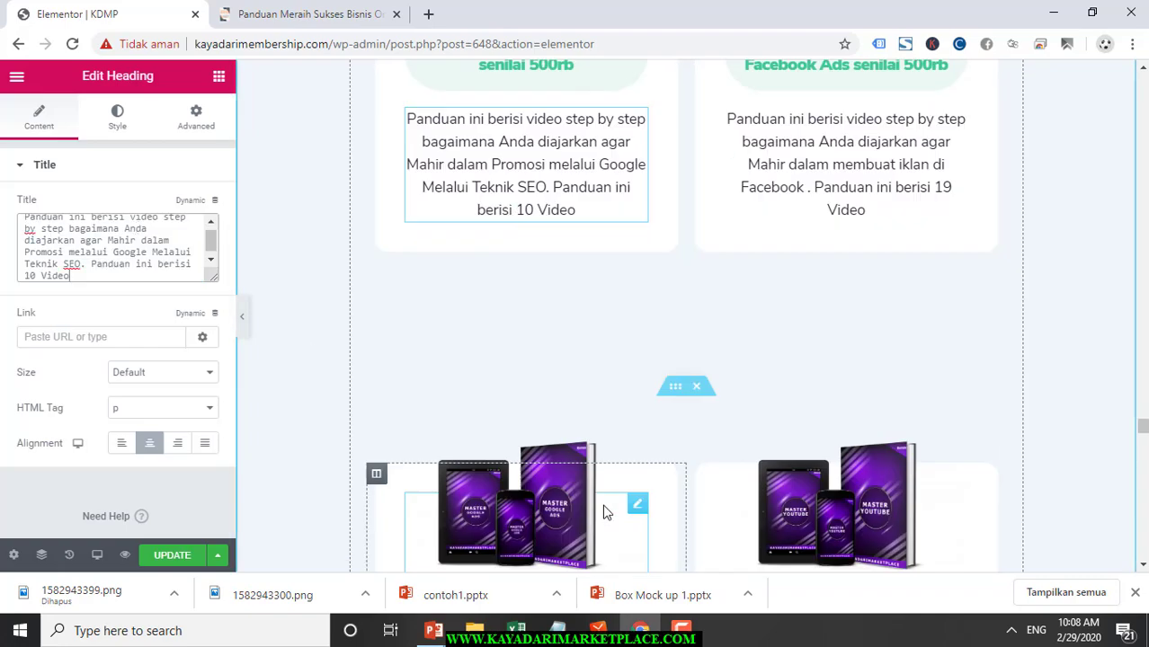
scroll(604, 513, "up", 15)
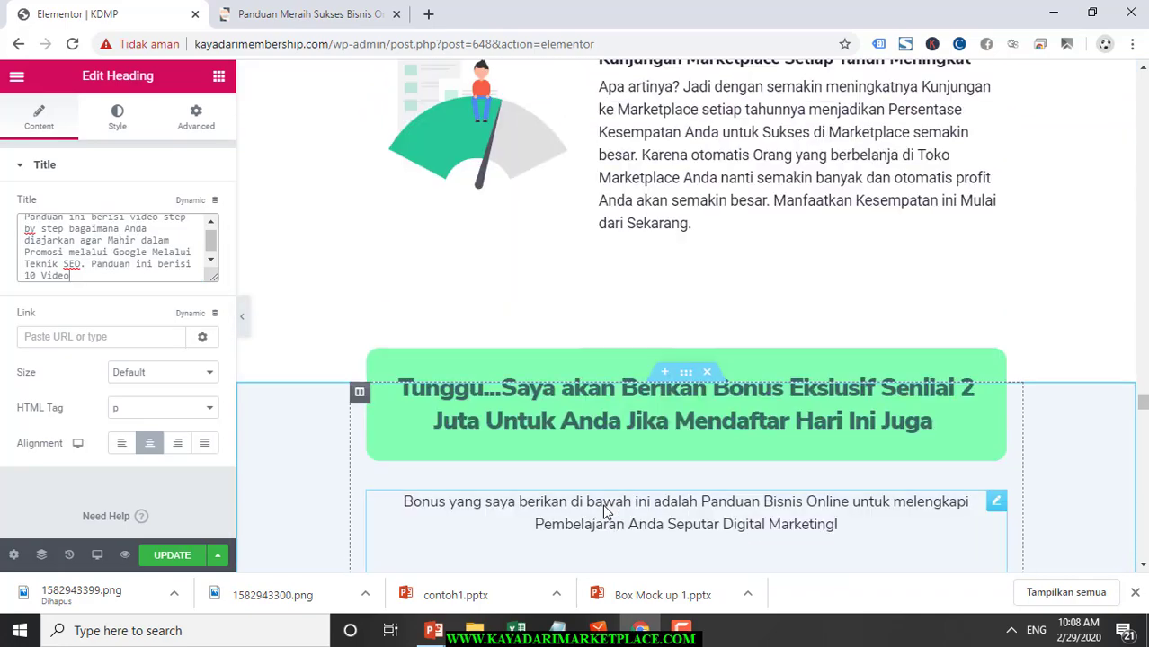
scroll(603, 504, "up", 15)
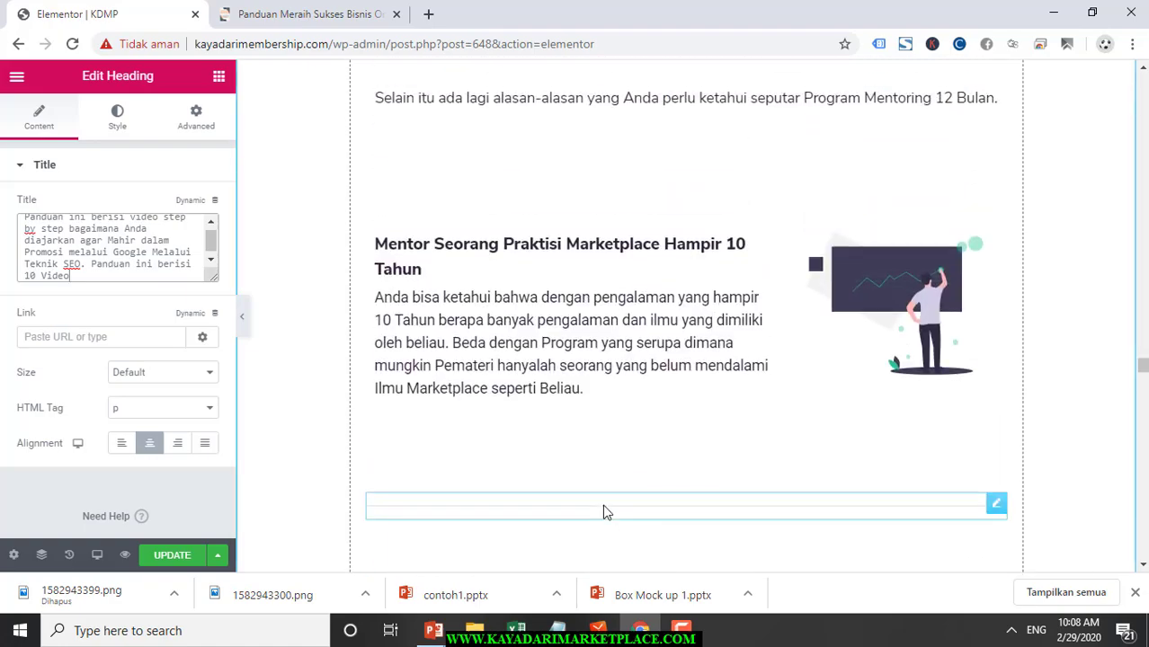
scroll(605, 512, "down", 15)
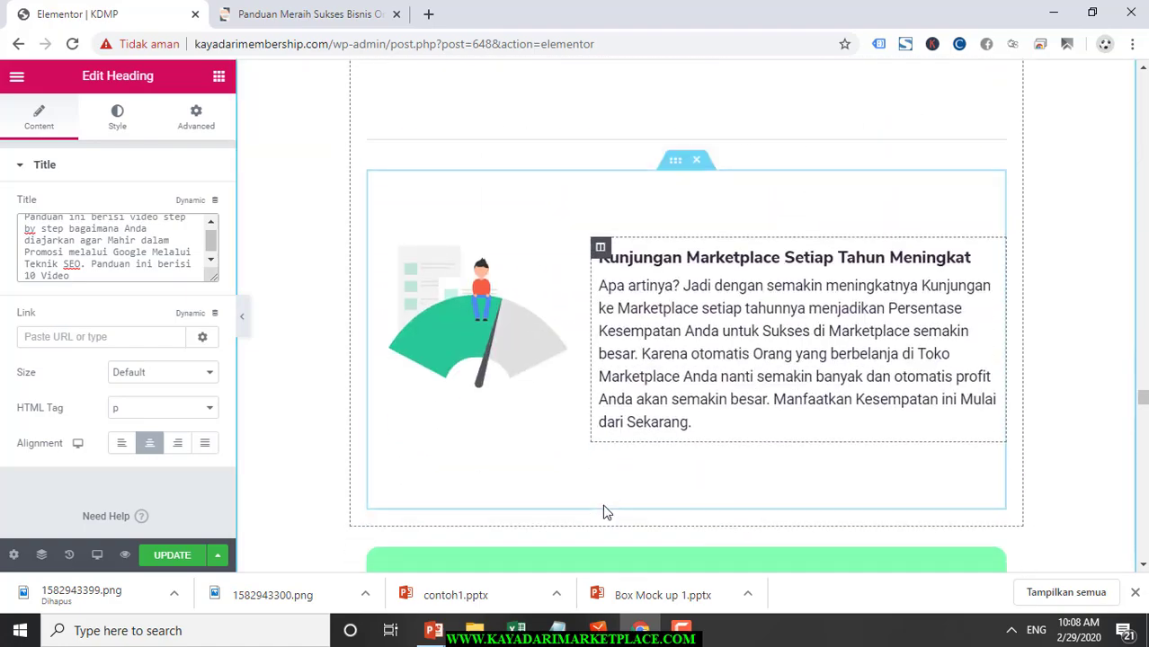
scroll(604, 513, "down", 10)
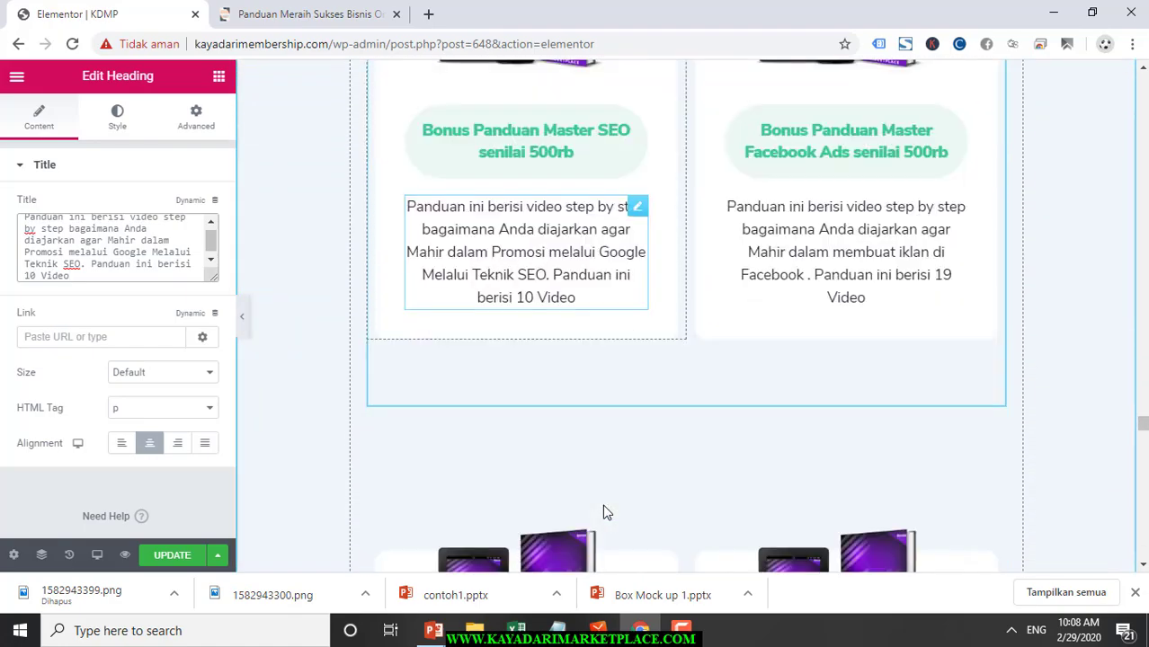
scroll(604, 513, "up", 5)
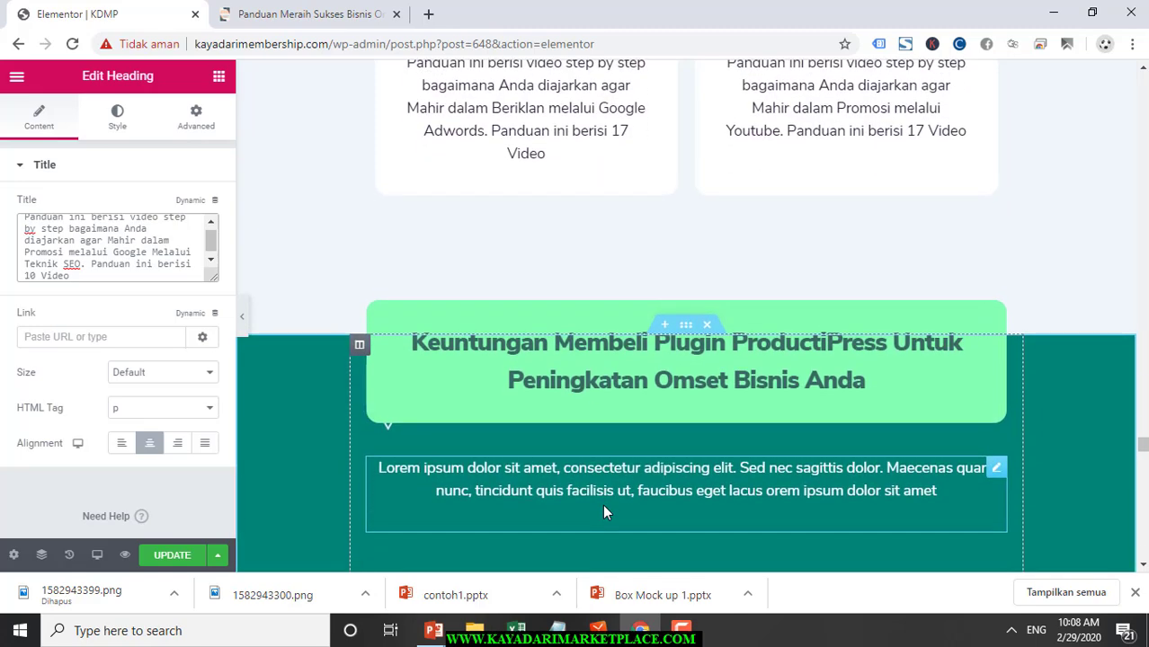
scroll(604, 512, "up", 1)
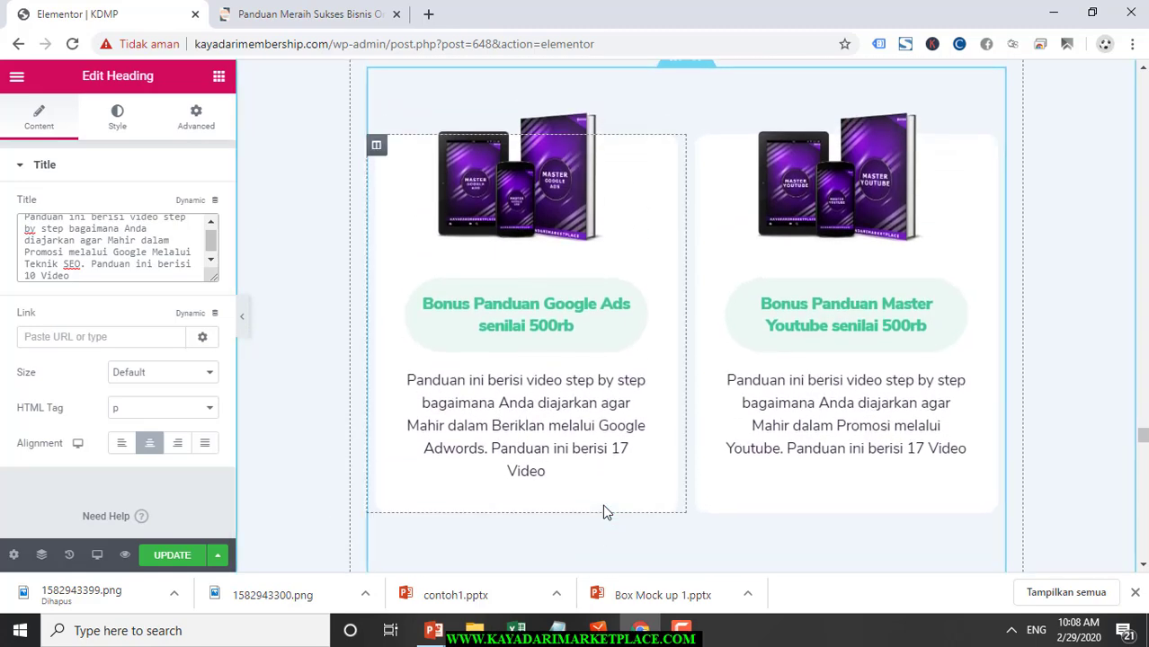